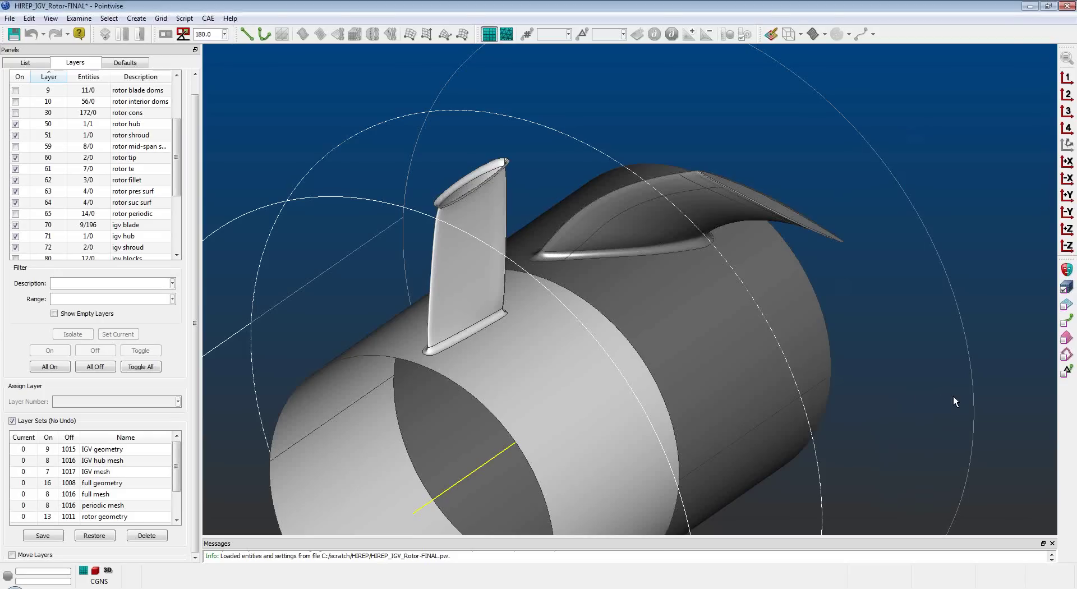
Inspect the blade and hub geometry in the saved views machine AXIS, nice ISO and rotor Tip TE.
{"action": "left_click", "coordinate": [1067, 111]}
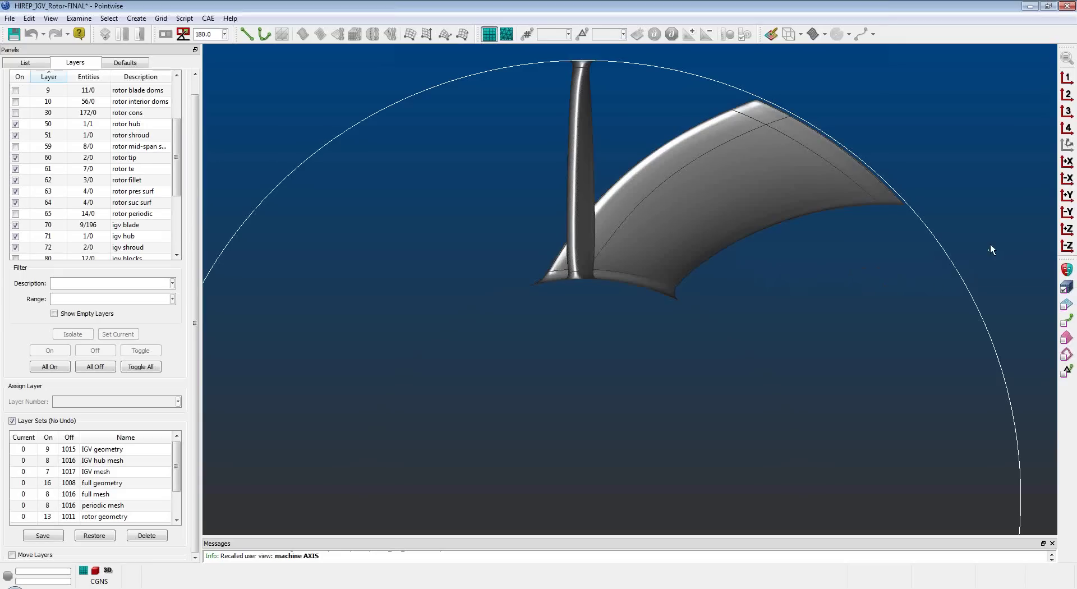
{"action": "left_click", "coordinate": [1067, 80]}
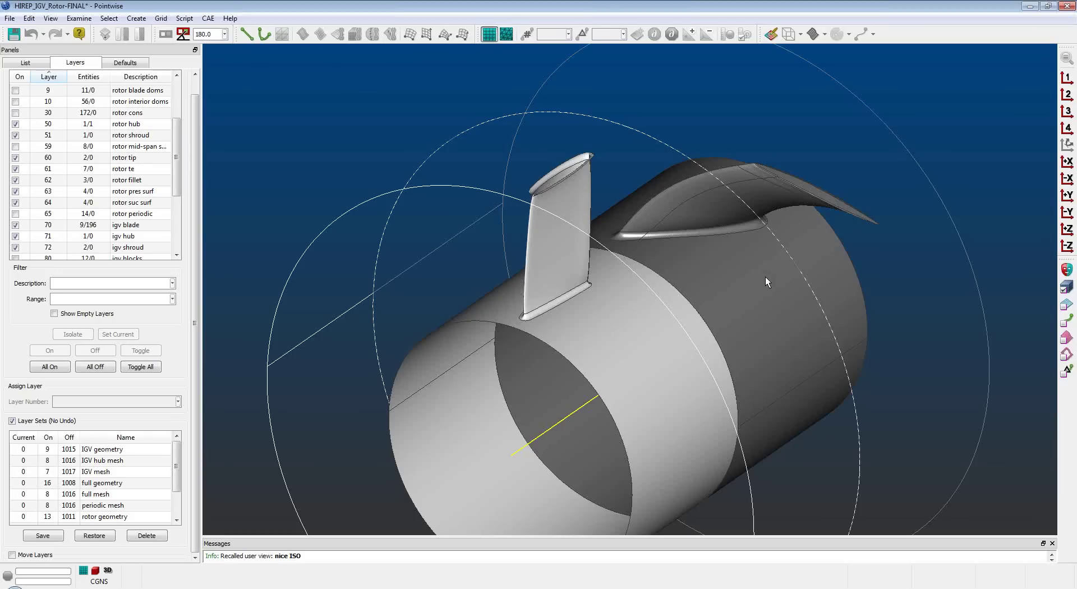
{"action": "left_click", "coordinate": [1067, 113]}
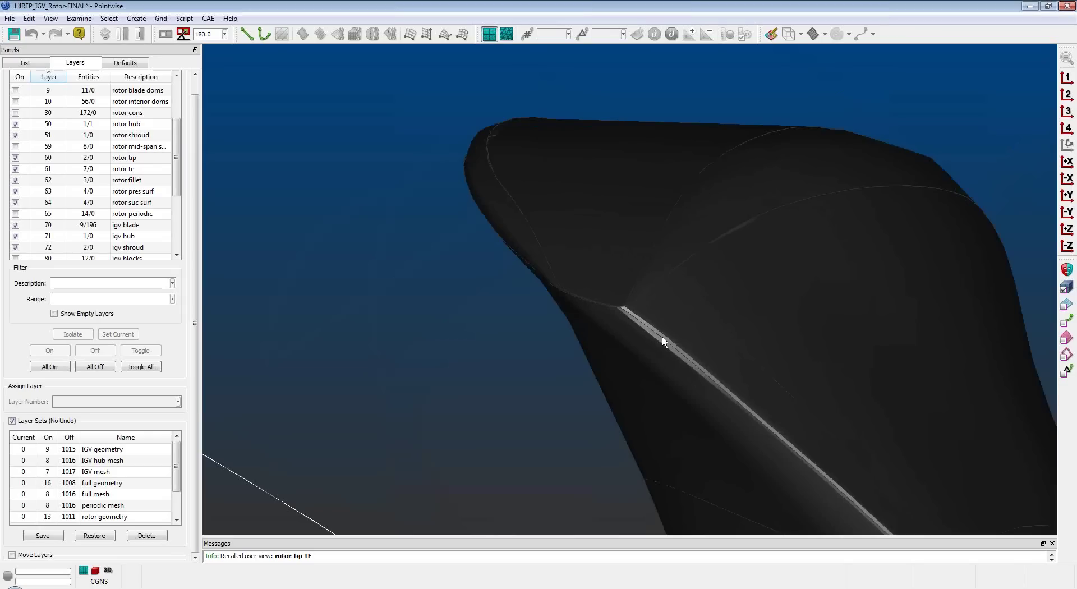
{"action": "left_click", "coordinate": [1066, 78]}
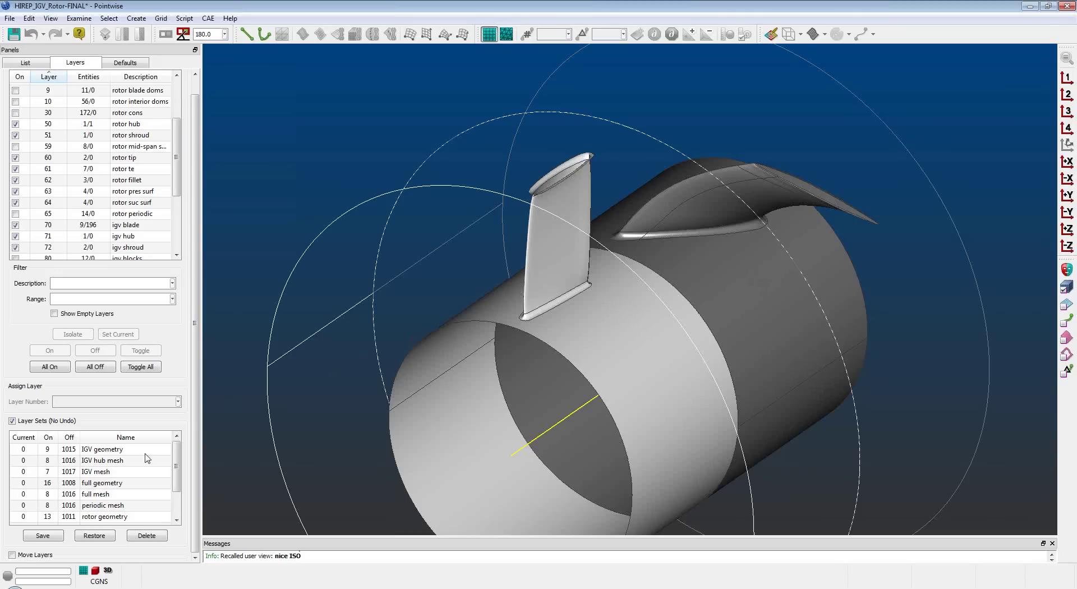
Restore the "full mesh" layer set so the IGV and rotor blocks replace the geometry display.
{"action": "left_click", "coordinate": [104, 494]}
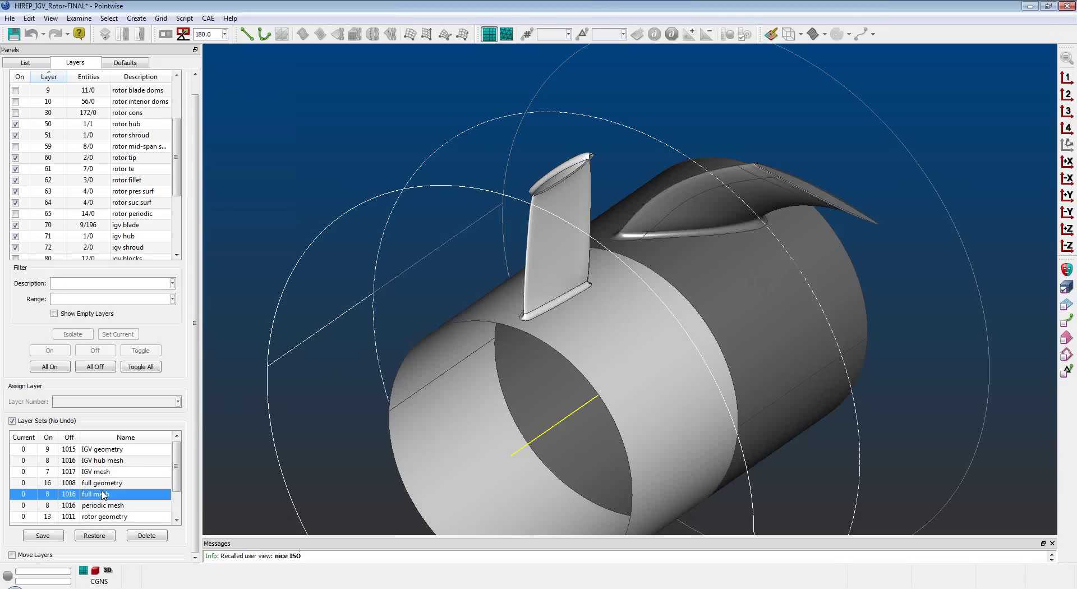
{"action": "left_click", "coordinate": [111, 535]}
{"action": "middle_click_drag", "start_coordinate": [482, 342], "coordinate": [424, 365]}
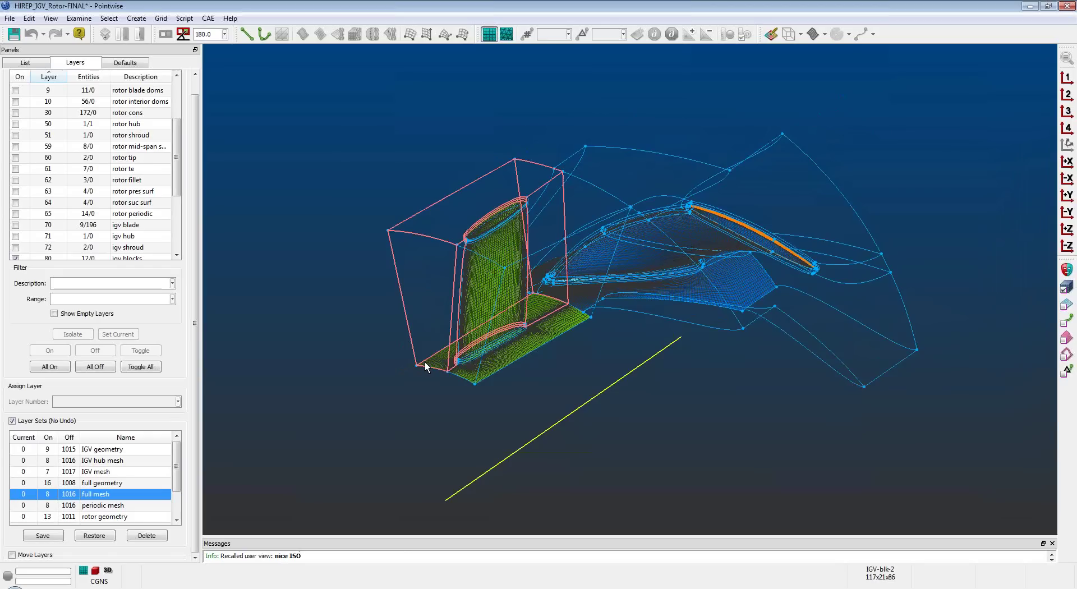
{"action": "left_click", "coordinate": [381, 260]}
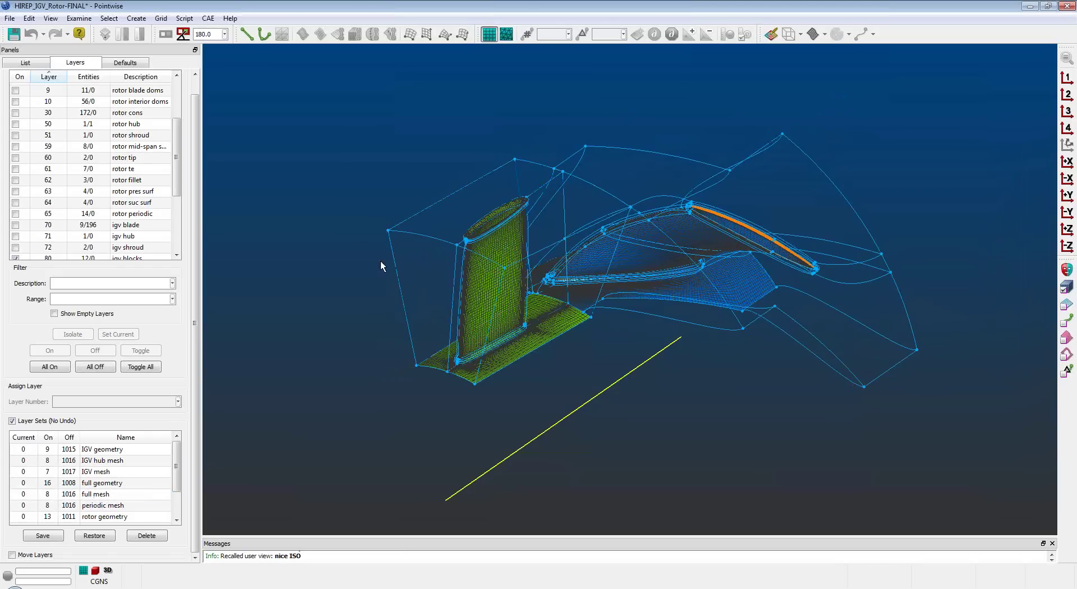
Examine the Minimum Included Angle of the IGV blocks and display the saved cut I = 25 (IGV-blk-1).
{"action": "left_click_drag", "start_coordinate": [378, 170], "coordinate": [651, 422]}
{"action": "left_click", "coordinate": [79, 18]}
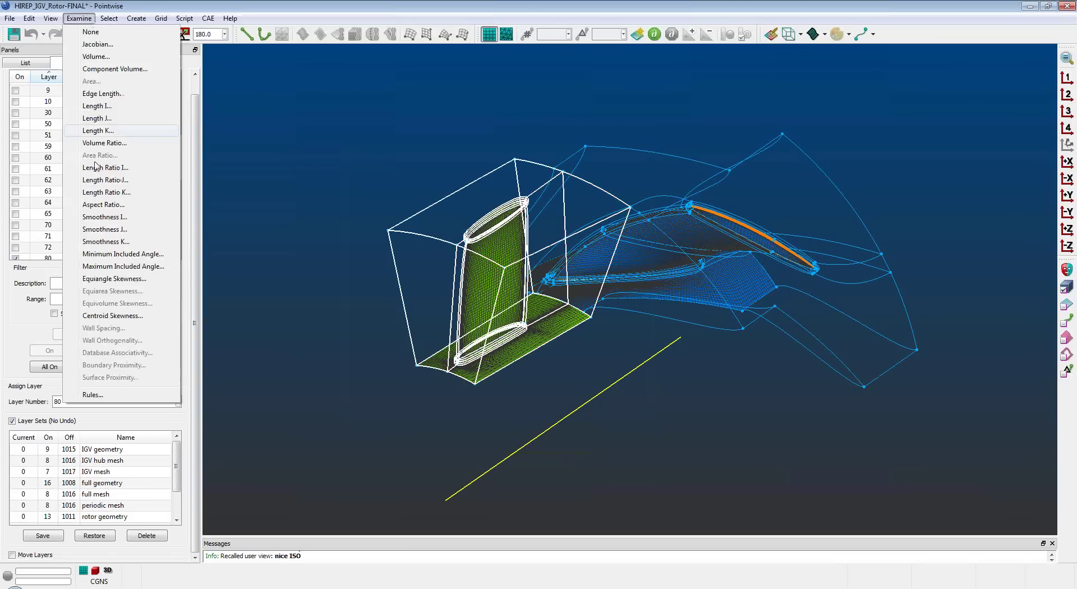
{"action": "left_click", "coordinate": [125, 256]}
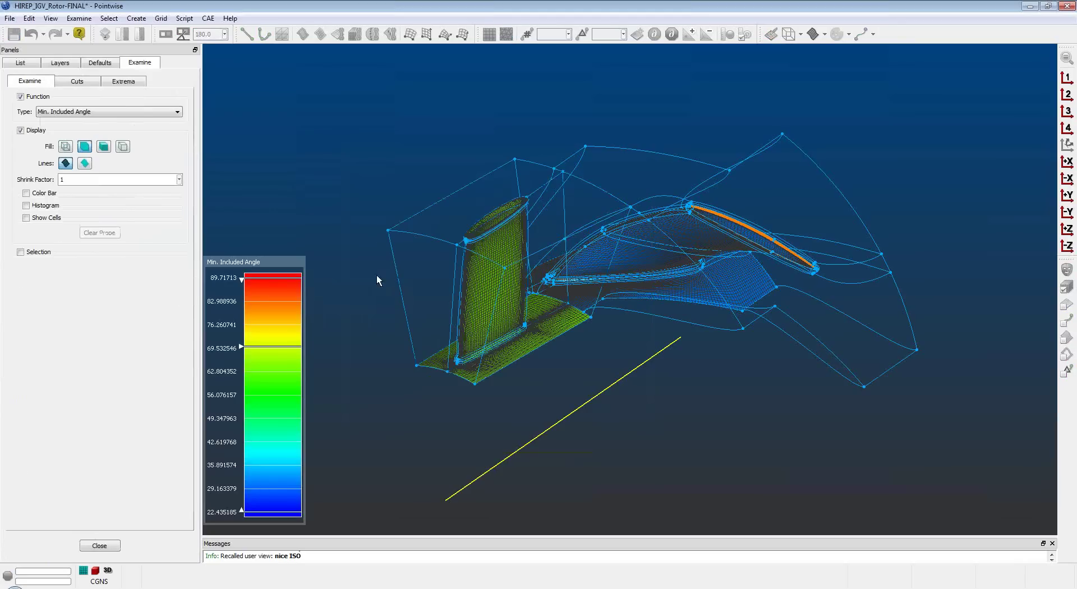
{"action": "left_click", "coordinate": [75, 82]}
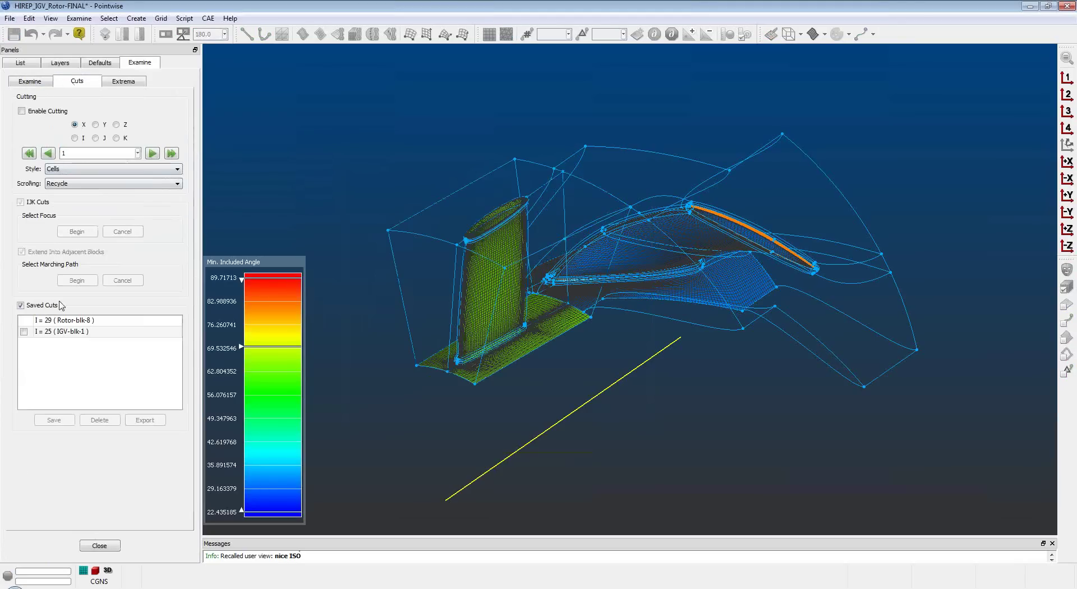
{"action": "left_click", "coordinate": [24, 331]}
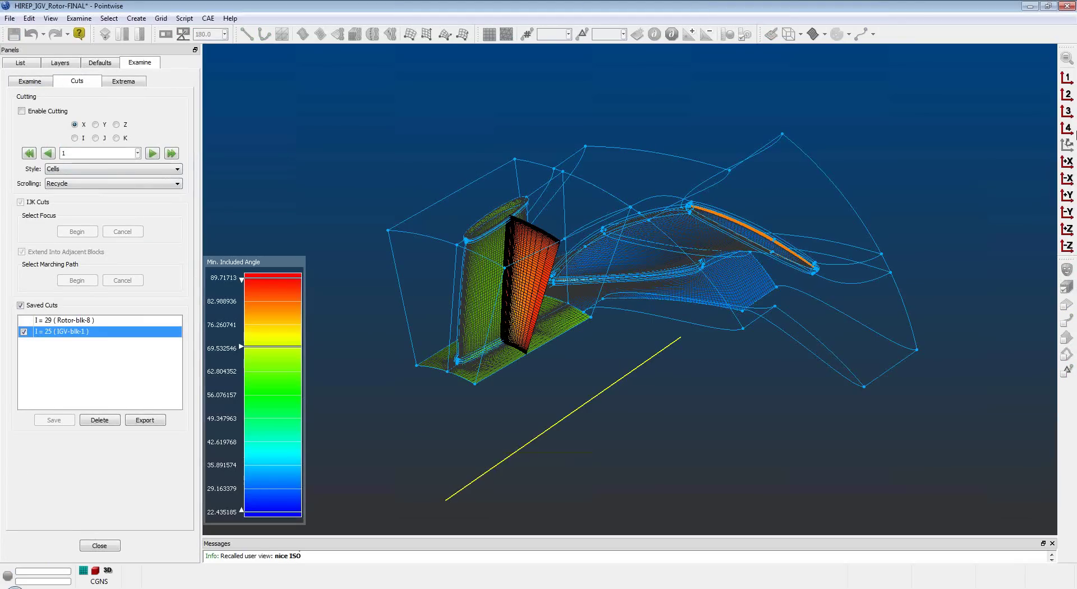
Inspect the IGV cut's cells from hub to shroud in the saved machine AXIS view.
{"action": "left_click", "coordinate": [1067, 95]}
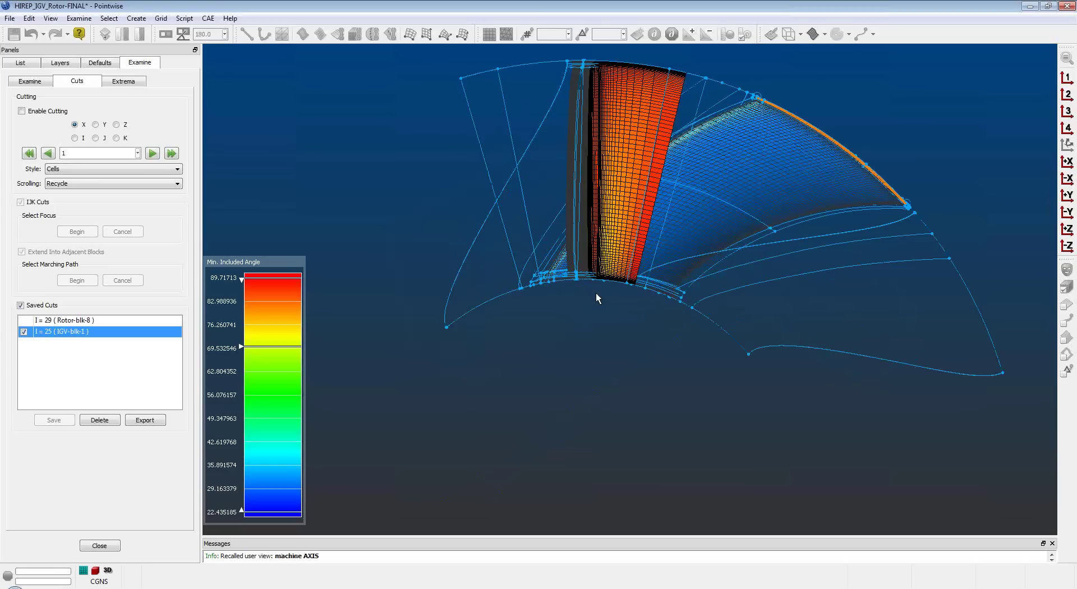
{"action": "scroll", "coordinate": [596, 294], "scroll_direction": "up", "scroll_amount": 5}
{"action": "mouse_move", "coordinate": [592, 314]}
{"action": "right_mouse_down", "text": "ctrl"}
{"action": "mouse_move", "coordinate": [577, 401]}
{"action": "mouse_move", "coordinate": [596, 434]}
{"action": "right_mouse_up", "text": "ctrl"}
{"action": "scroll", "coordinate": [594, 439], "scroll_direction": "up", "scroll_amount": 5}
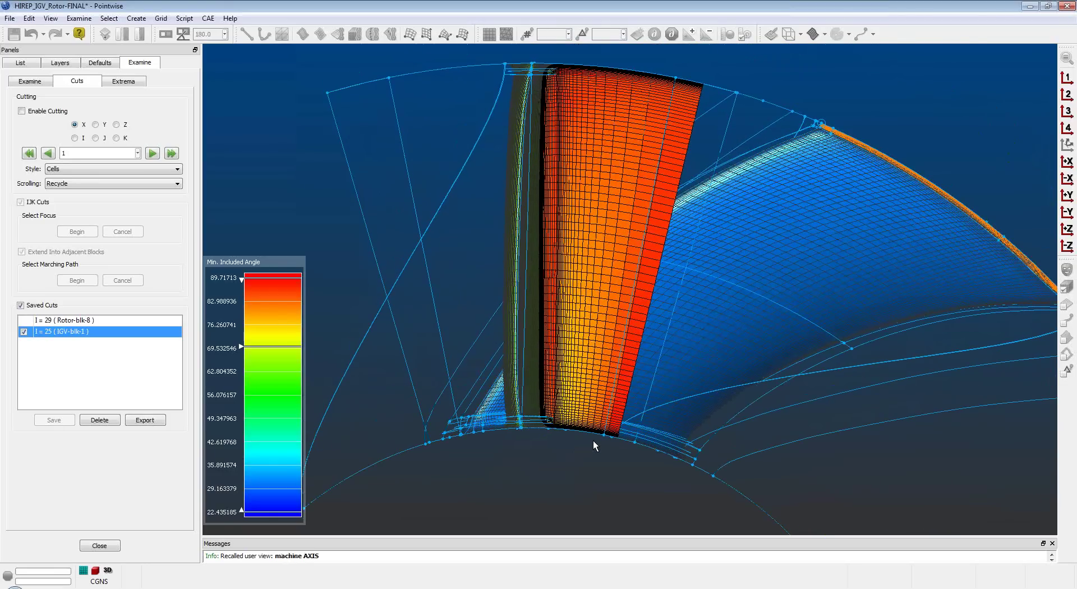
{"action": "scroll", "coordinate": [593, 440], "scroll_direction": "down", "scroll_amount": 3}
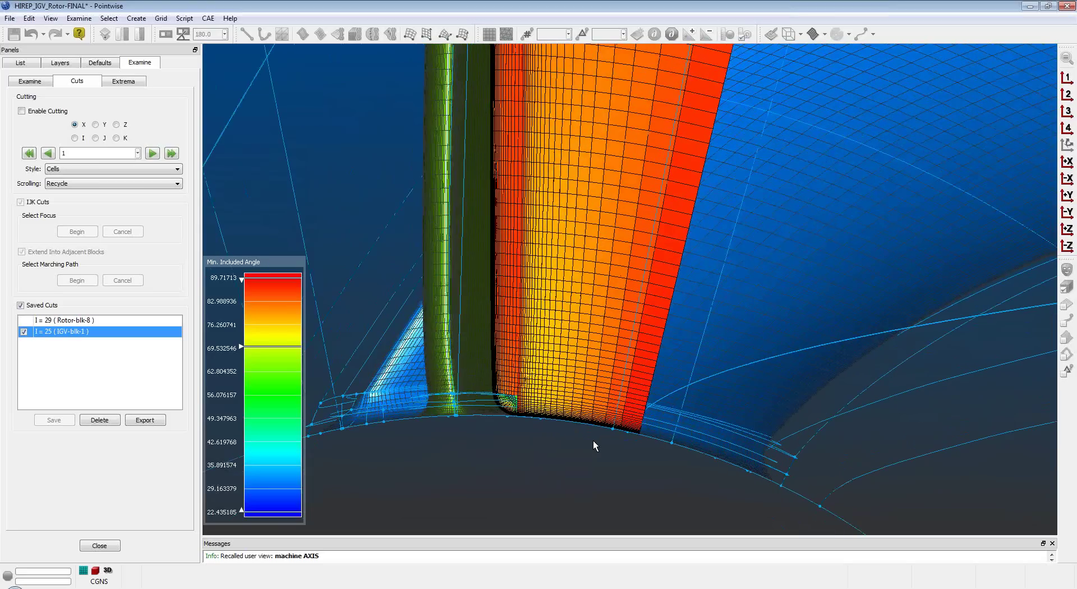
{"action": "scroll", "coordinate": [594, 440], "scroll_direction": "down", "scroll_amount": 3}
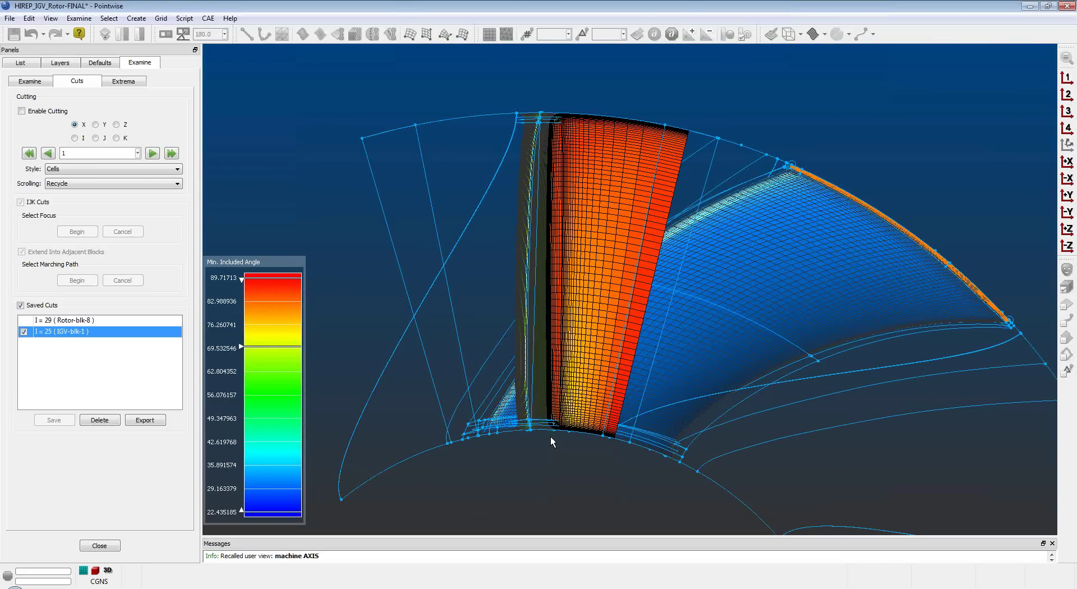
{"action": "scroll", "coordinate": [550, 436], "scroll_direction": "up", "scroll_amount": 2}
{"action": "scroll", "coordinate": [550, 436], "scroll_direction": "down", "scroll_amount": 4}
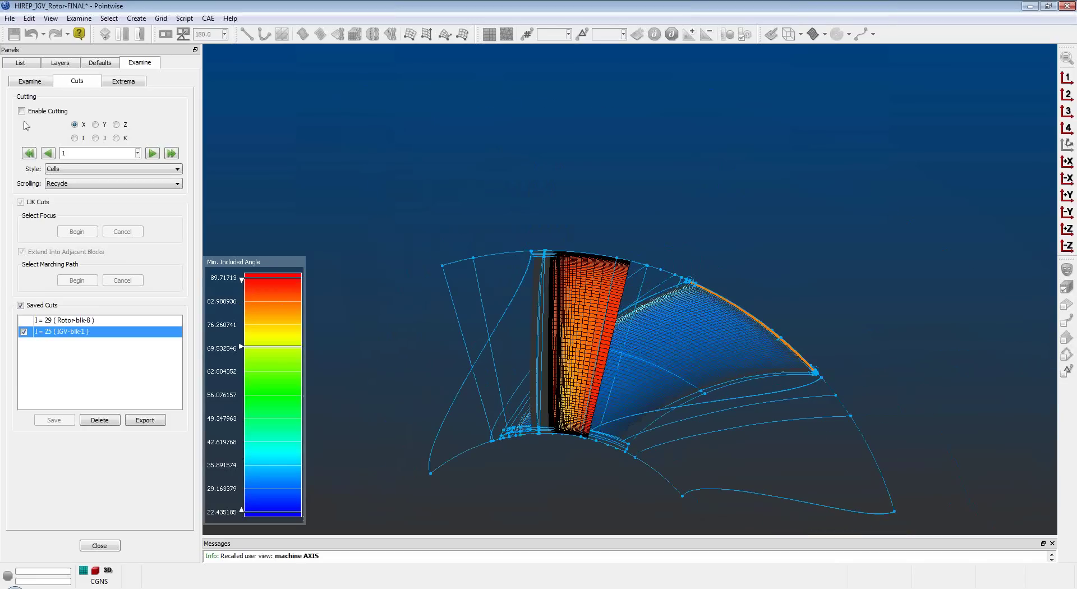
Change the examined selection from the IGV blocks to the rotor blocks, starting from the nice ISO view.
{"action": "left_click", "coordinate": [31, 83]}
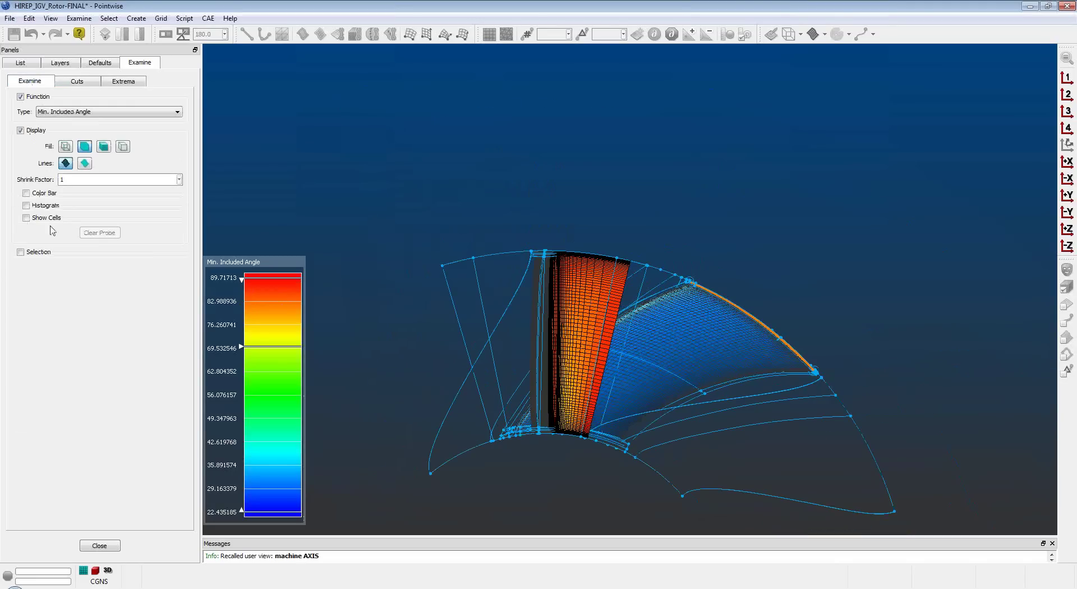
{"action": "left_click", "coordinate": [22, 251]}
{"action": "scroll", "coordinate": [533, 365], "scroll_direction": "down", "scroll_amount": 2}
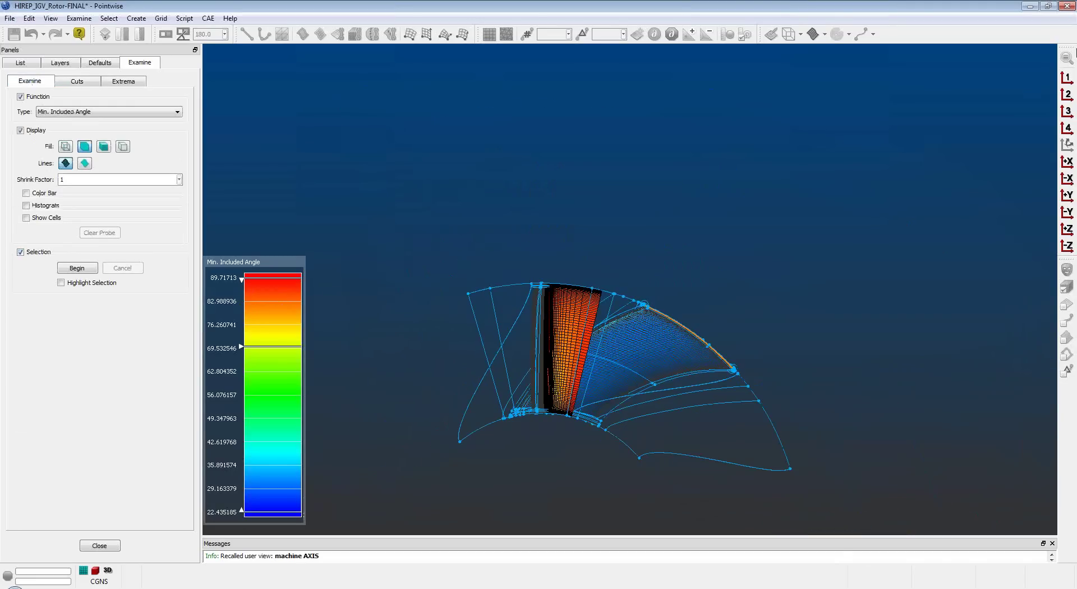
{"action": "left_click", "coordinate": [1066, 87]}
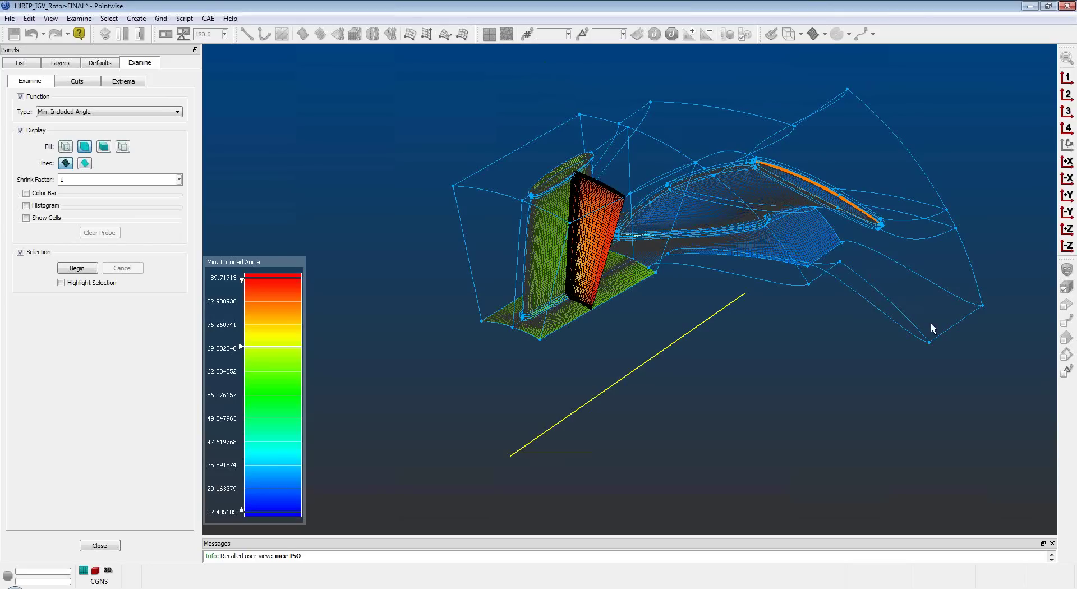
{"action": "left_click", "coordinate": [73, 267]}
{"action": "left_click", "coordinate": [108, 18]}
{"action": "left_click", "coordinate": [188, 86]}
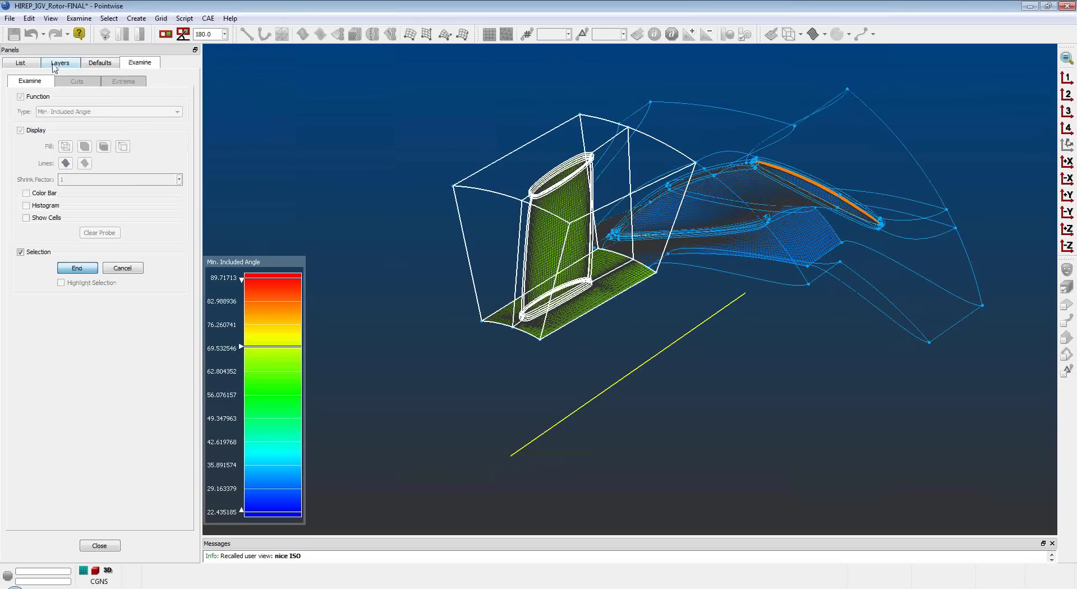
{"action": "left_click", "coordinate": [708, 209]}
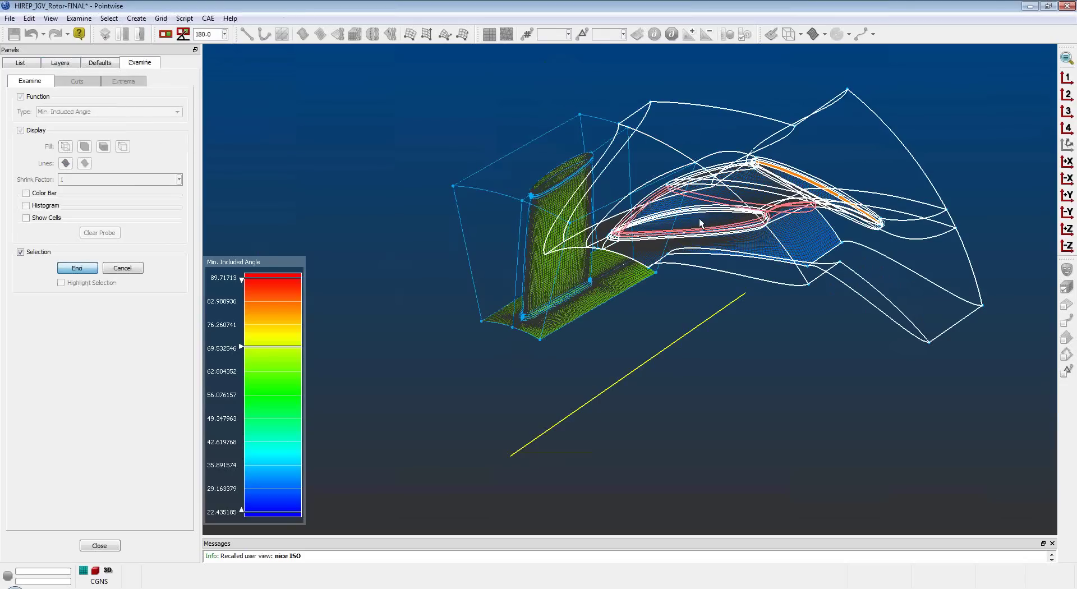
{"action": "left_click", "coordinate": [77, 268]}
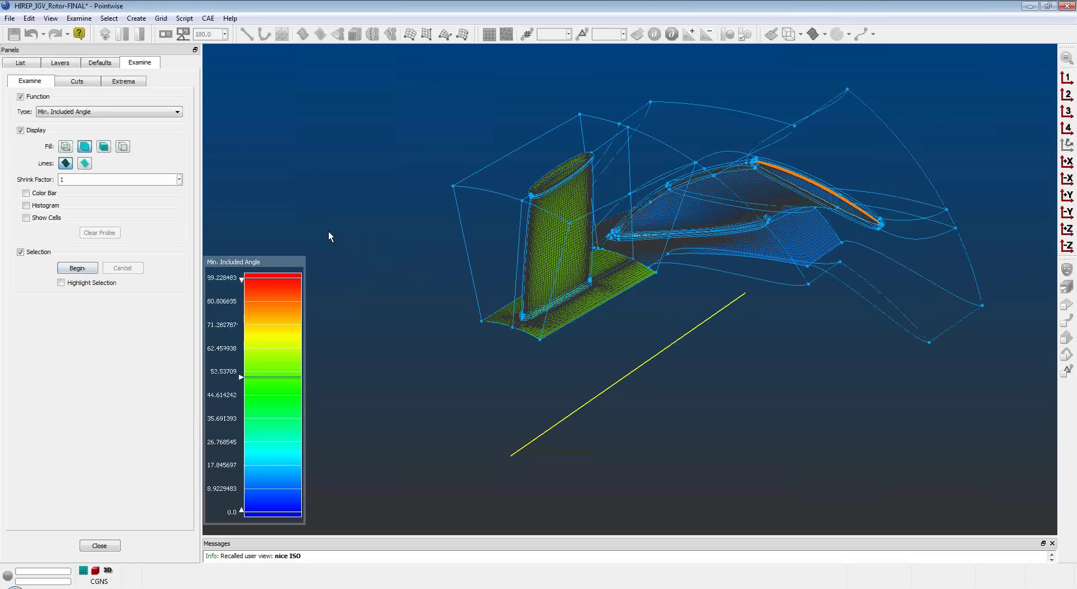
Display the saved cut I = 29 (Rotor-blk-8), inspect it in the machine AXIS and nice ISO views, and close the examination with nothing selected.
{"action": "left_click", "coordinate": [79, 82]}
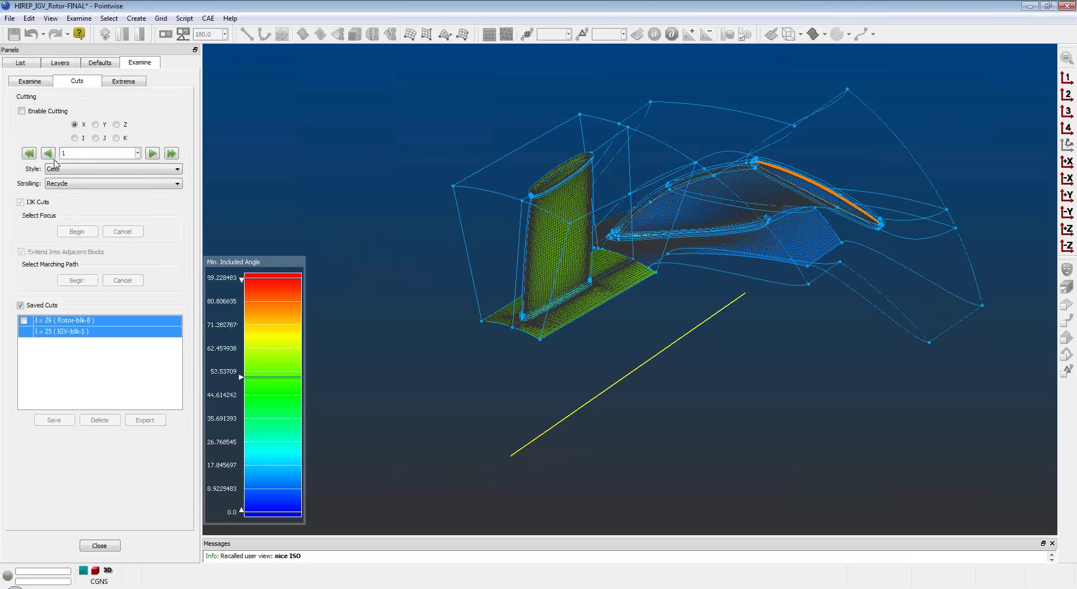
{"action": "left_click", "coordinate": [23, 320]}
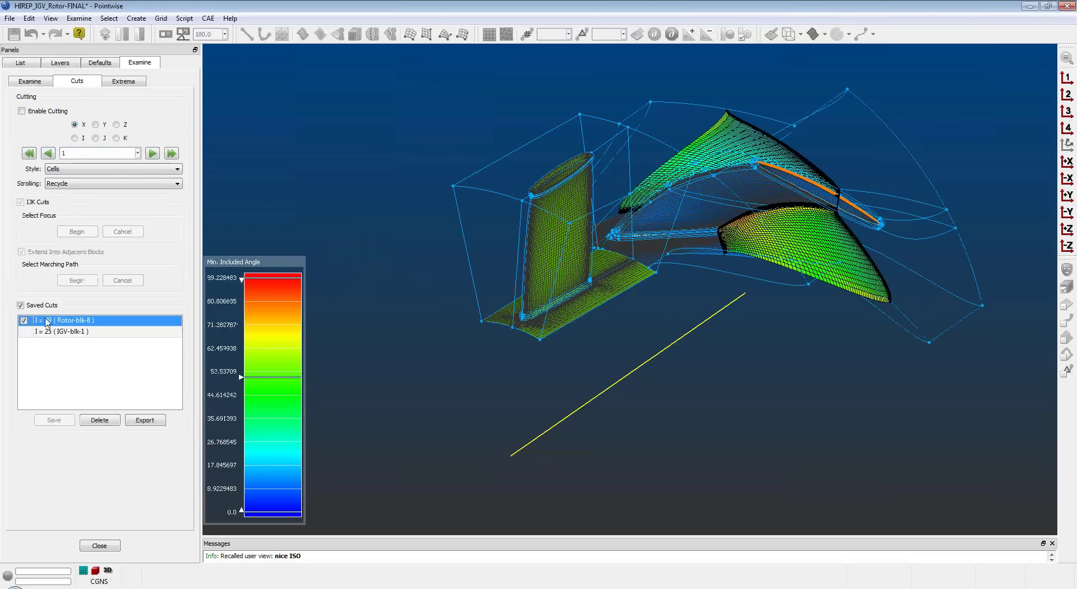
{"action": "right_click_drag", "start_coordinate": [621, 331], "coordinate": [646, 280]}
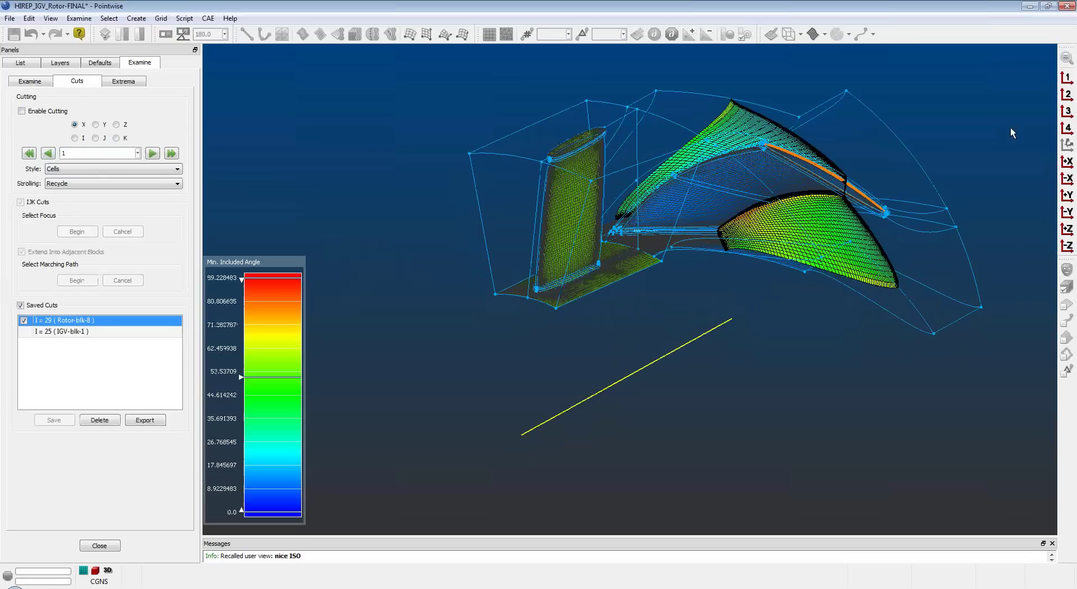
{"action": "left_click", "coordinate": [1068, 95]}
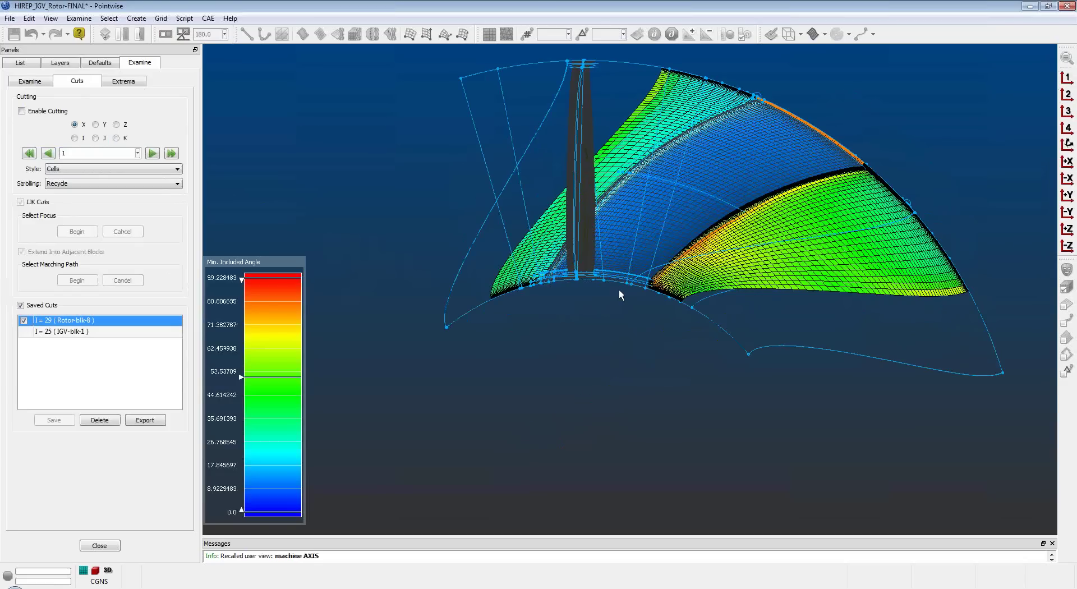
{"action": "scroll", "coordinate": [620, 294], "scroll_direction": "up", "scroll_amount": 3}
{"action": "scroll", "coordinate": [618, 290], "scroll_direction": "up", "scroll_amount": 4}
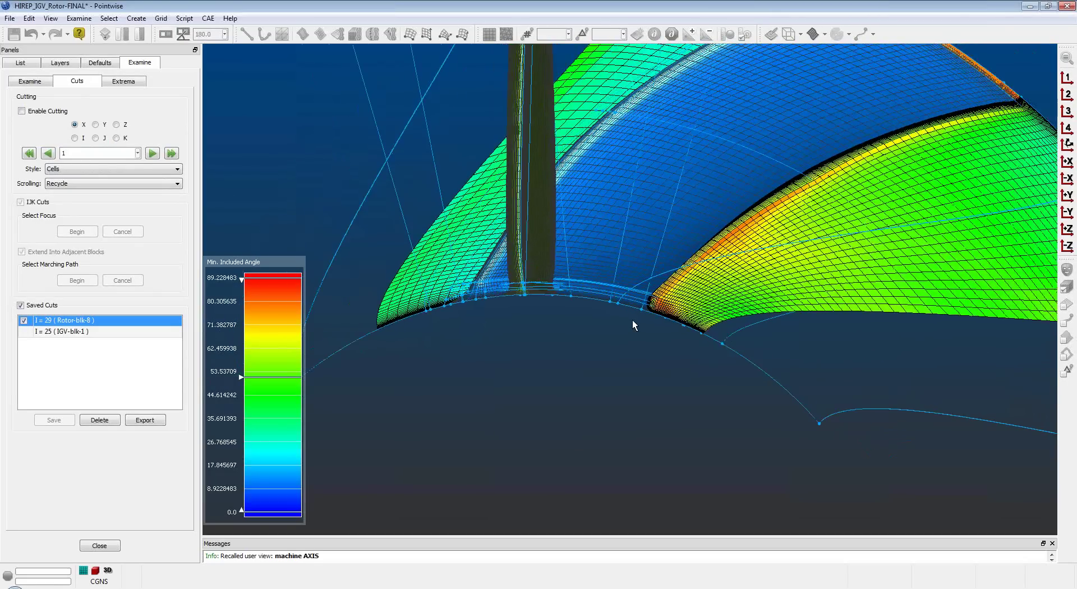
{"action": "scroll", "coordinate": [632, 320], "scroll_direction": "down", "scroll_amount": 5}
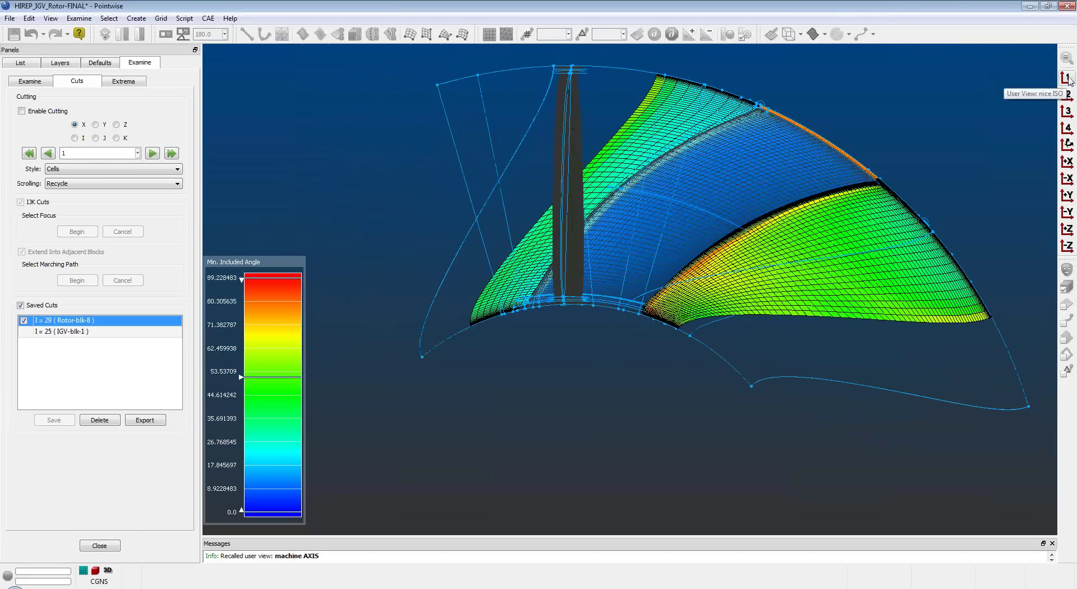
{"action": "left_click", "coordinate": [1068, 79]}
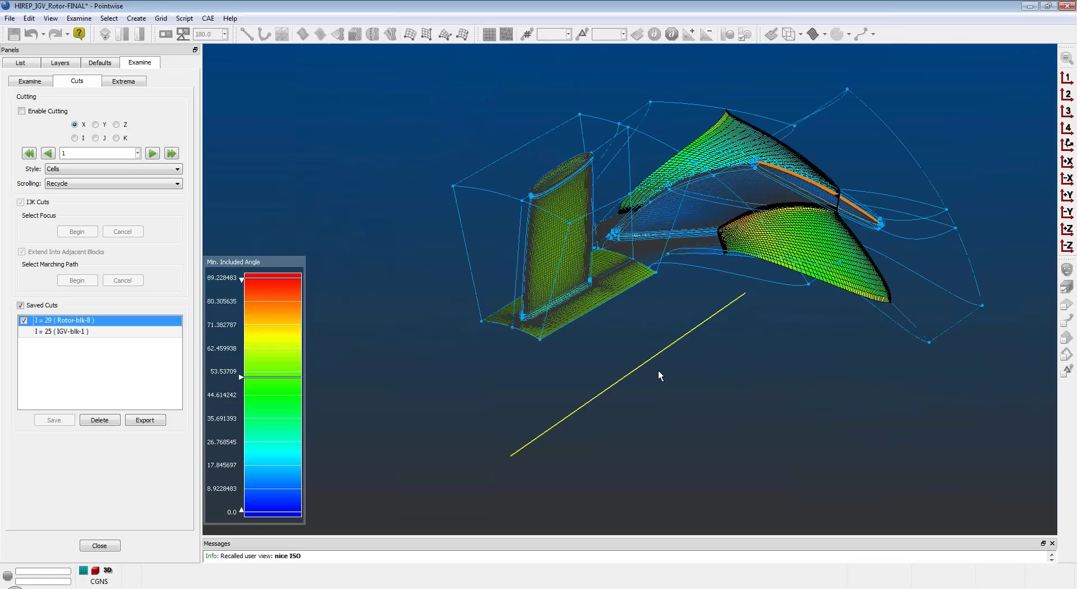
{"action": "left_click", "coordinate": [99, 546]}
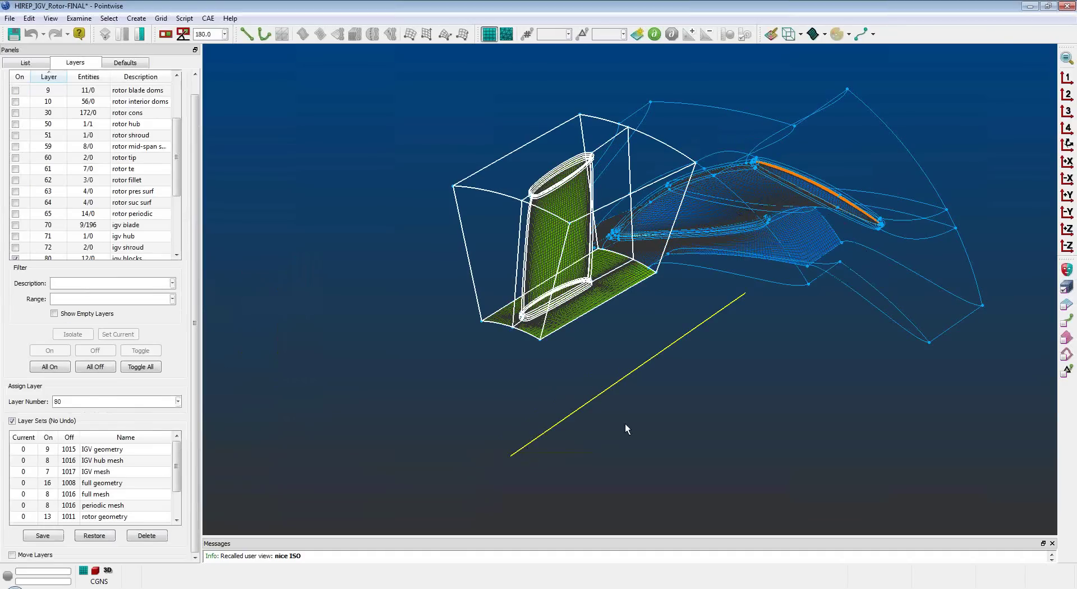
{"action": "left_click", "coordinate": [709, 386]}
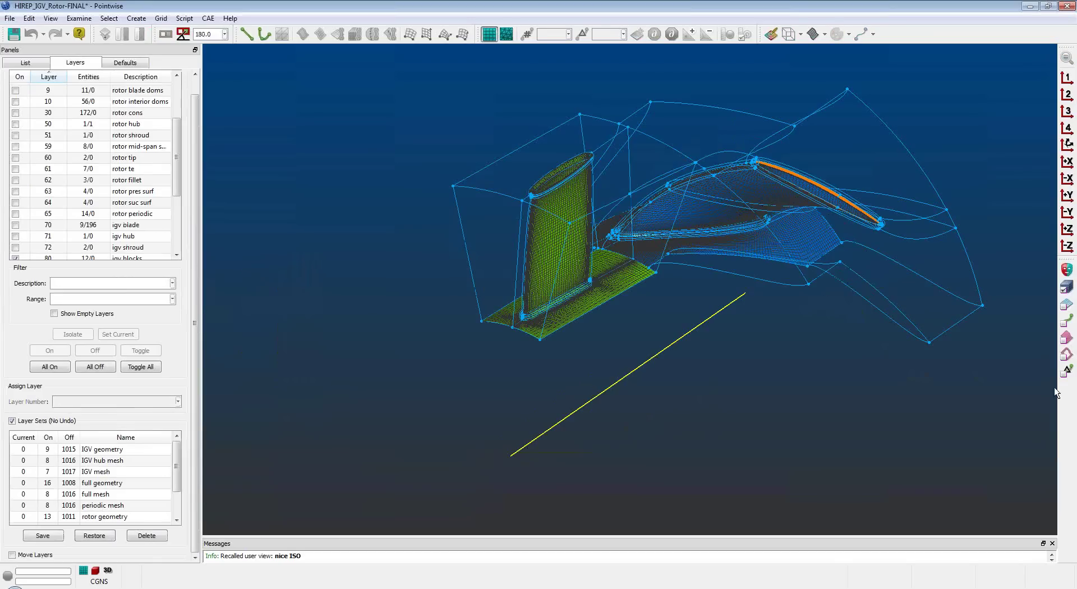
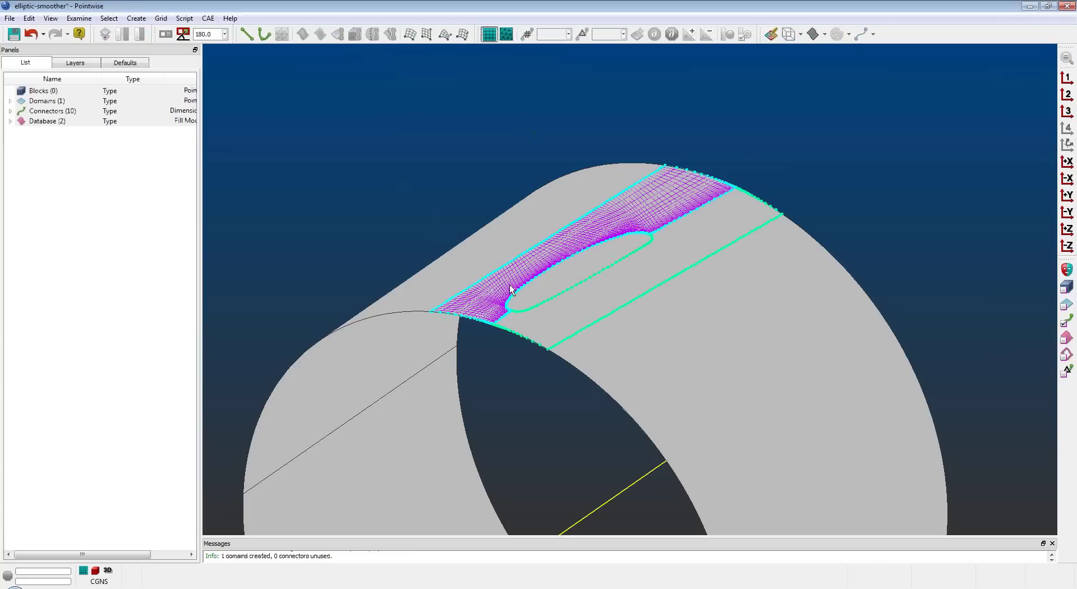
Assemble a second structured domain on the hub from the seven connectors bounding the unmeshed side of the blade cutout.
{"action": "left_click", "coordinate": [539, 302]}
{"action": "left_click_drag", "start_coordinate": [530, 334], "coordinate": [583, 345]}
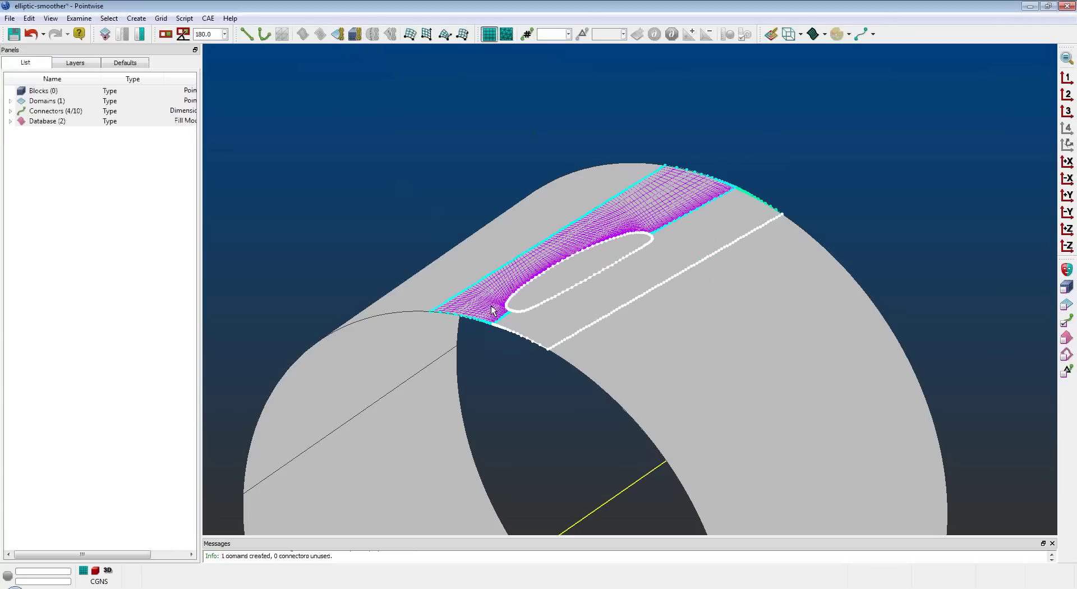
{"action": "left_click", "coordinate": [502, 320]}
{"action": "left_click", "coordinate": [760, 197]}
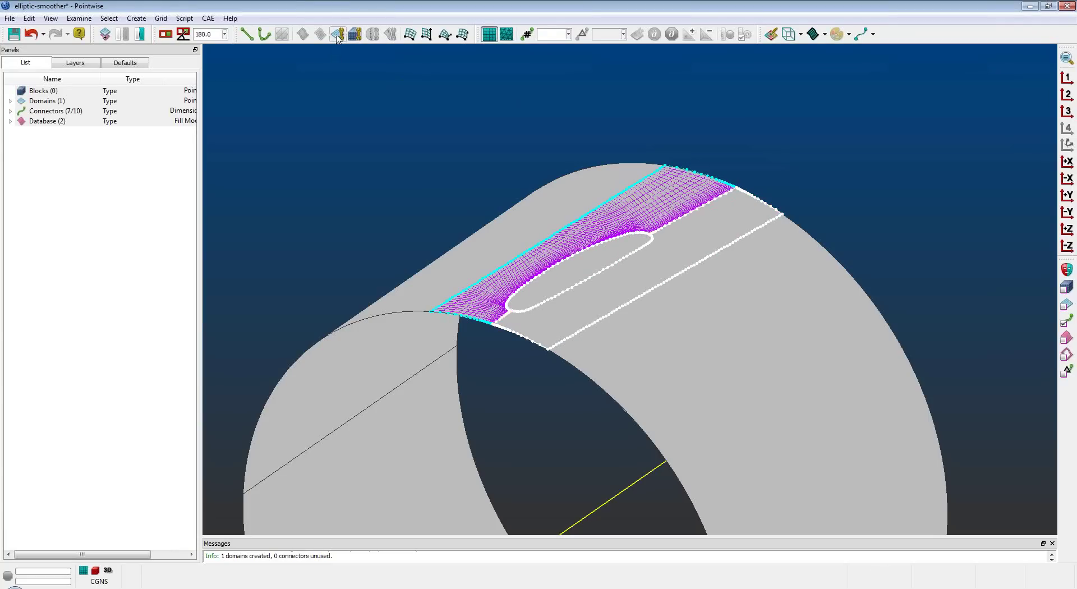
{"action": "left_click", "coordinate": [338, 34]}
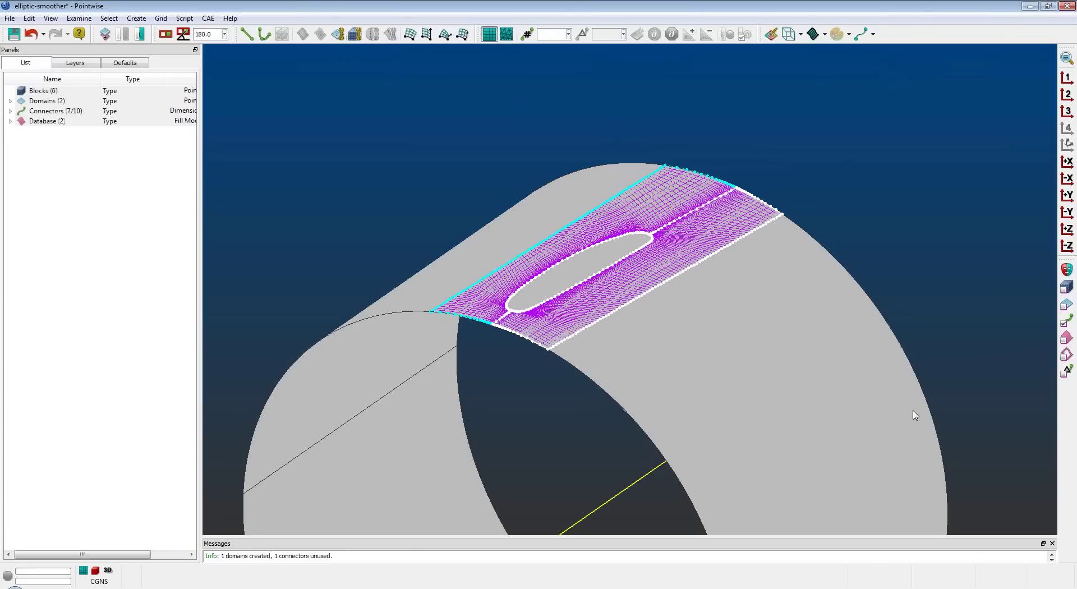
Select both structured hub domains around the blade cutout and open them in the elliptic solver.
{"action": "key", "text": "F8"}
{"action": "scroll", "coordinate": [668, 328], "scroll_direction": "up", "scroll_amount": 4}
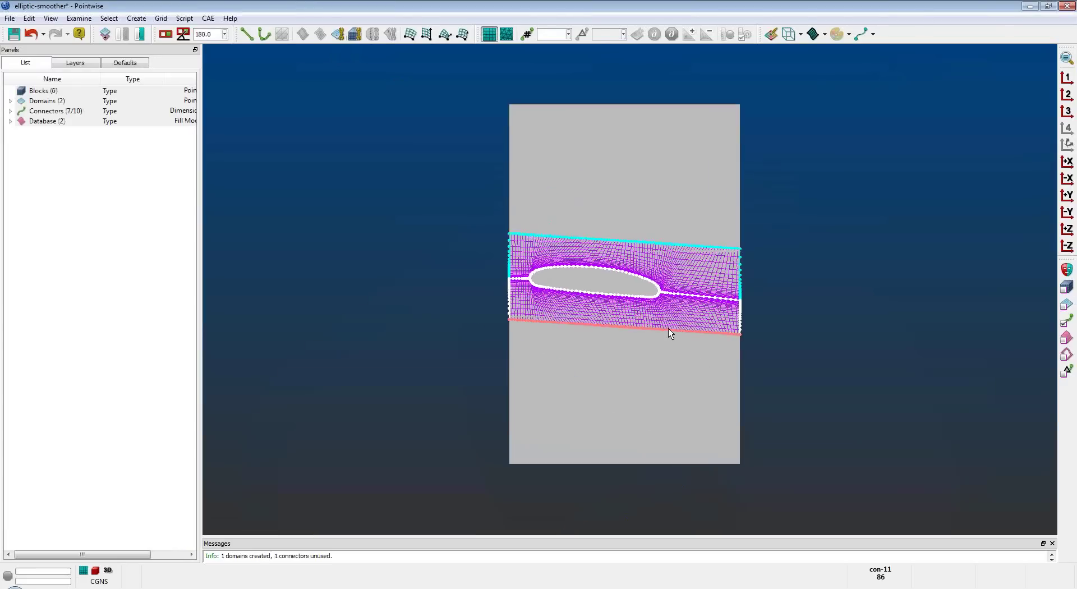
{"action": "right_click_drag", "start_coordinate": [668, 330], "coordinate": [672, 353], "text": "shift"}
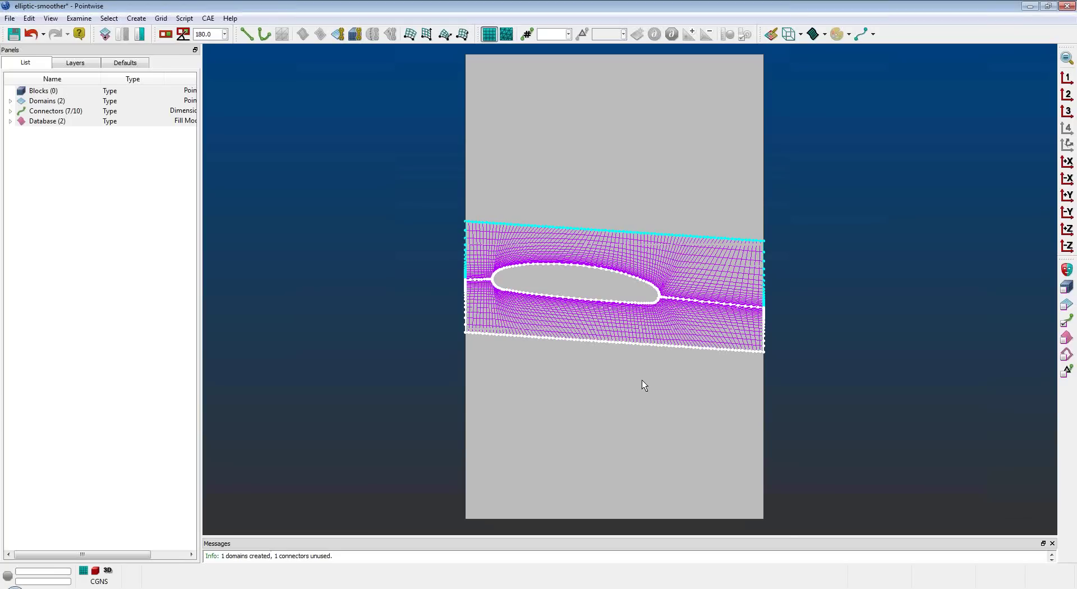
{"action": "scroll", "coordinate": [665, 360], "scroll_direction": "up", "scroll_amount": 1}
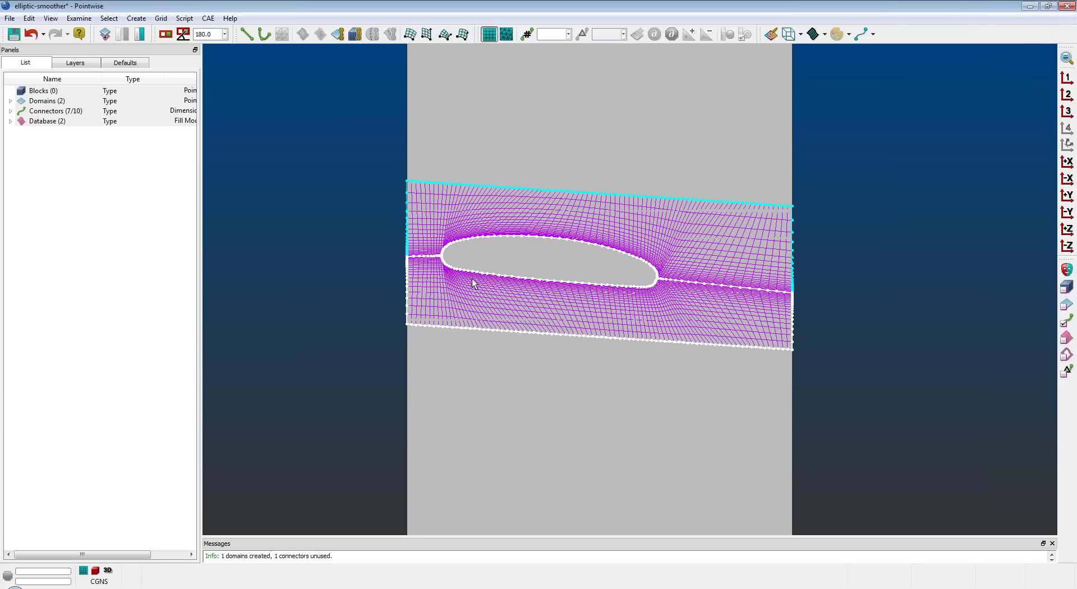
{"action": "scroll", "coordinate": [442, 262], "scroll_direction": "up", "scroll_amount": 1}
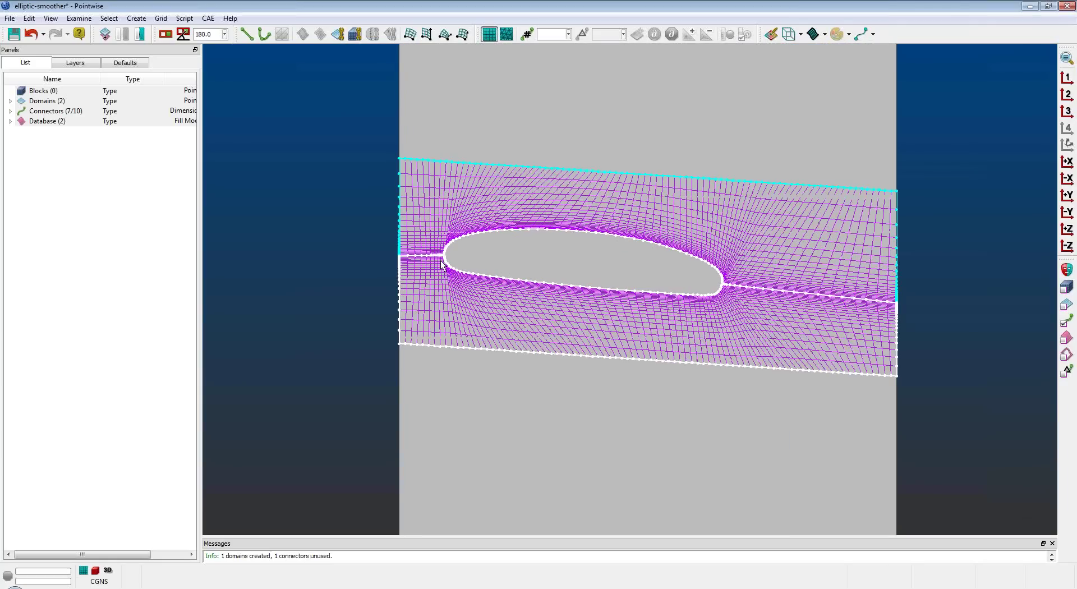
{"action": "left_click", "coordinate": [443, 265]}
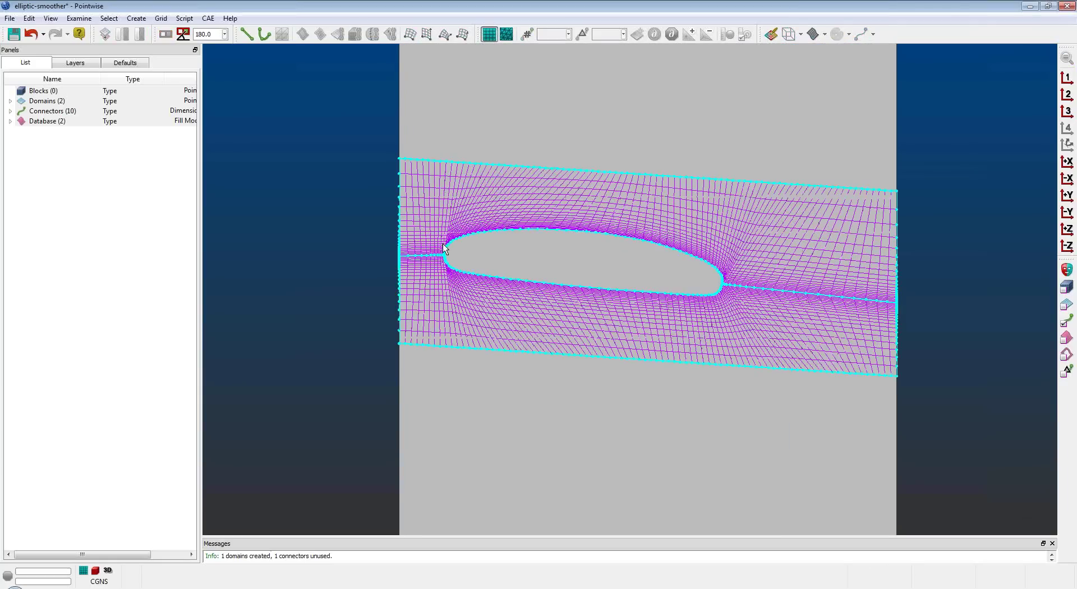
{"action": "left_click", "coordinate": [673, 320]}
{"action": "left_click", "coordinate": [729, 274]}
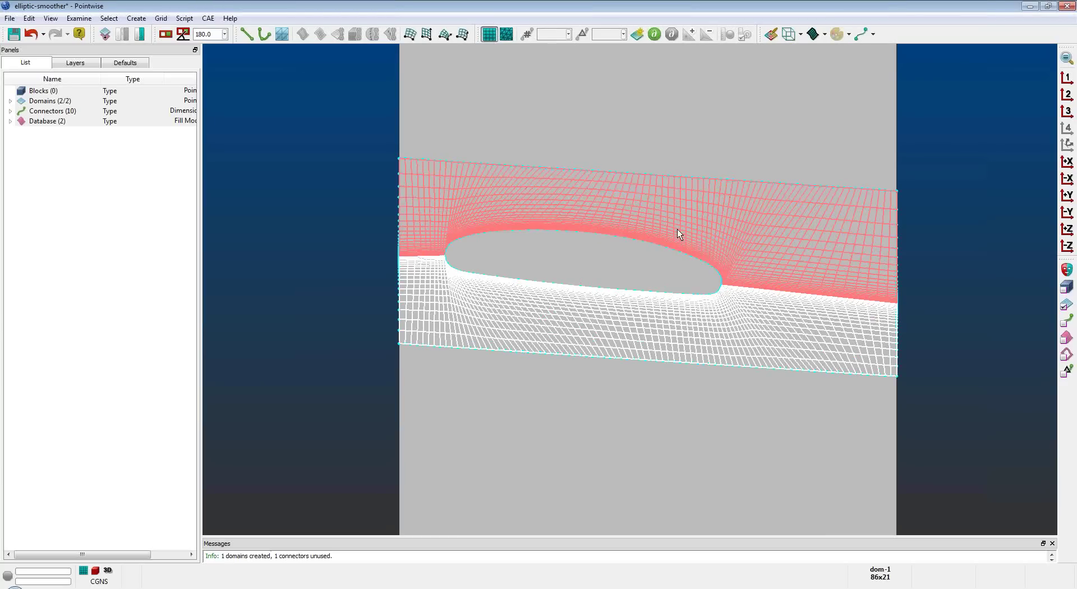
{"action": "left_click", "coordinate": [161, 18]}
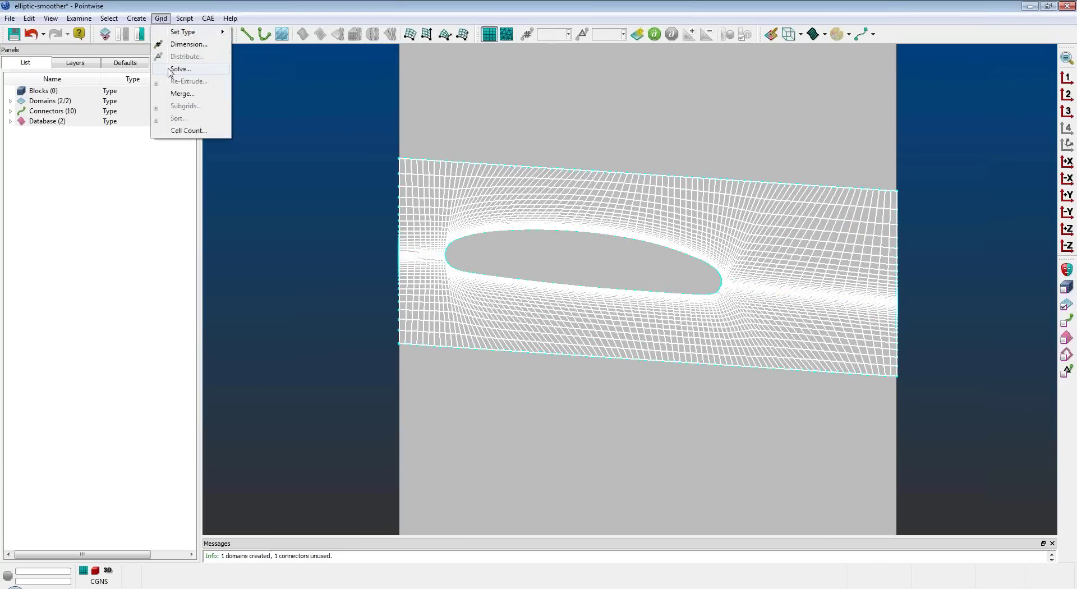
{"action": "left_click", "coordinate": [178, 69]}
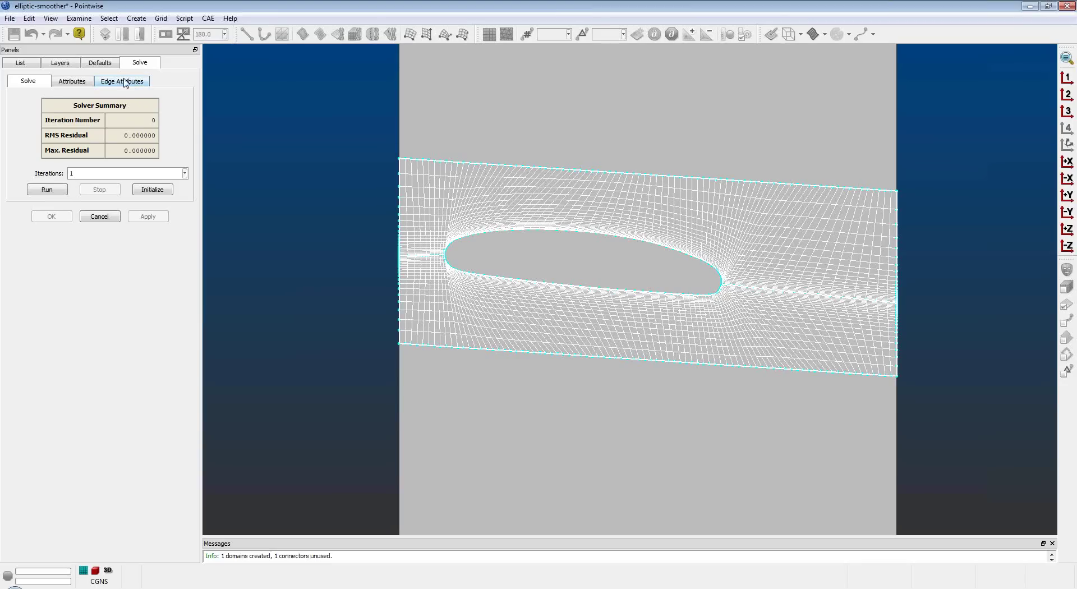
Set the solver angle control to Current Grid on all edges, and to Orthogonal on the two inner edges along the blade and wake.
{"action": "left_click", "coordinate": [124, 84]}
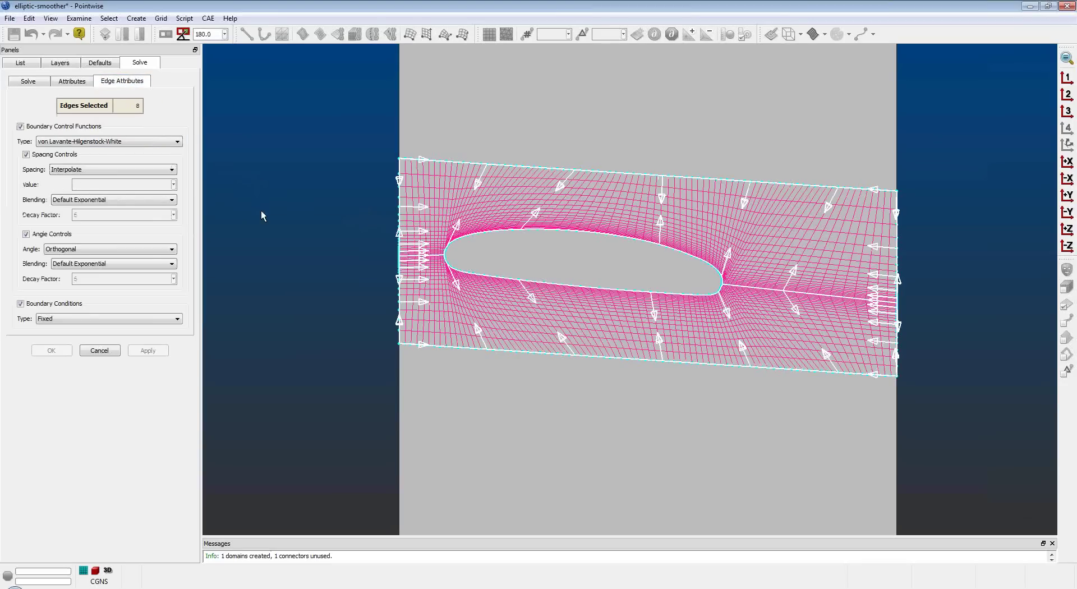
{"action": "left_click", "coordinate": [136, 252]}
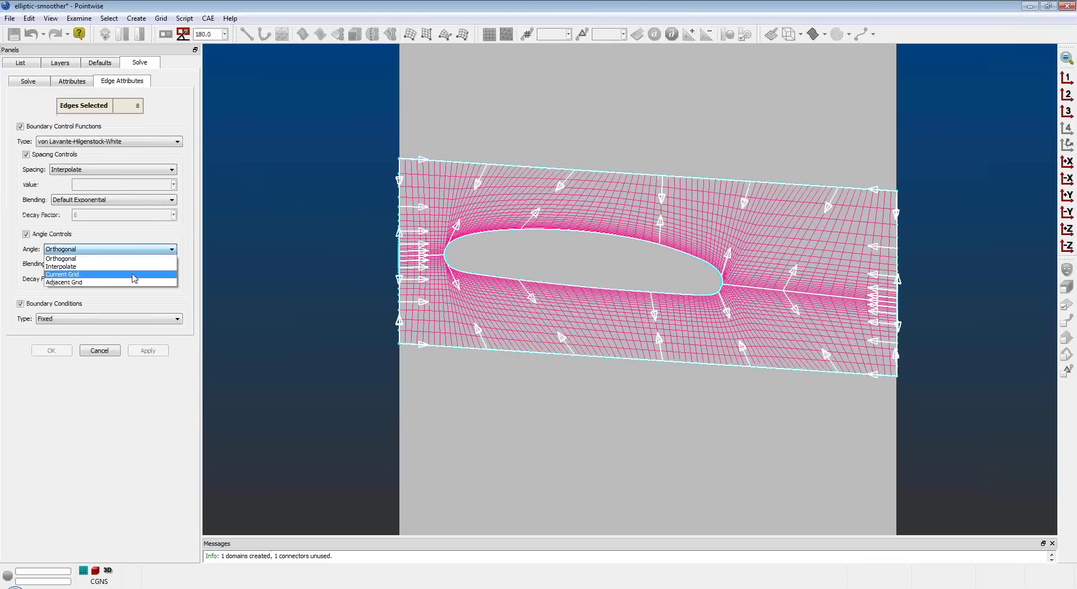
{"action": "left_click", "coordinate": [112, 277]}
{"action": "left_click_drag", "start_coordinate": [448, 212], "coordinate": [569, 300]}
{"action": "left_click", "coordinate": [89, 250]}
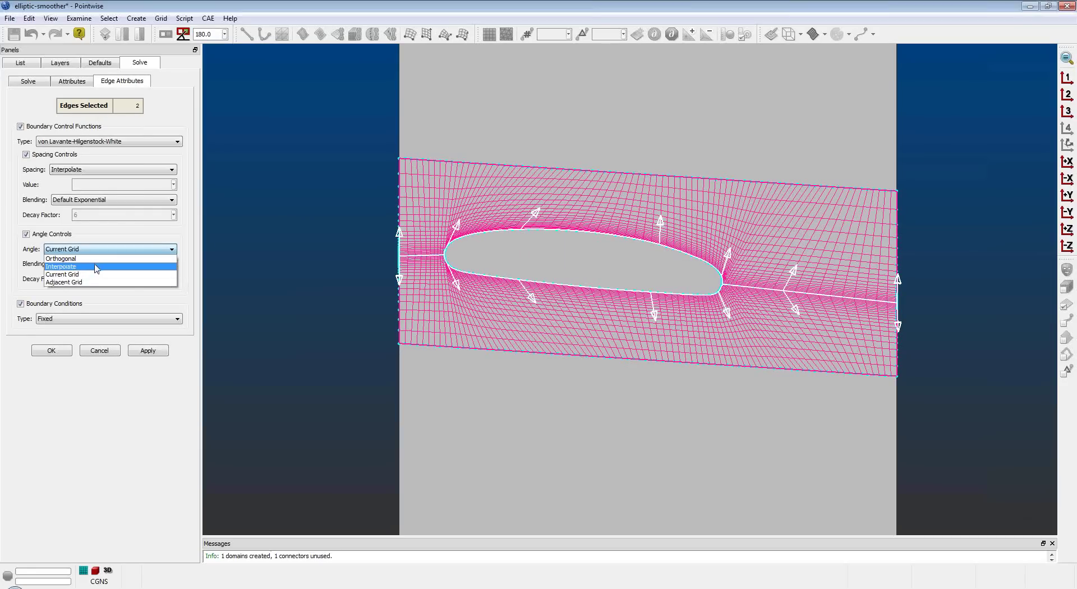
{"action": "left_click", "coordinate": [84, 259]}
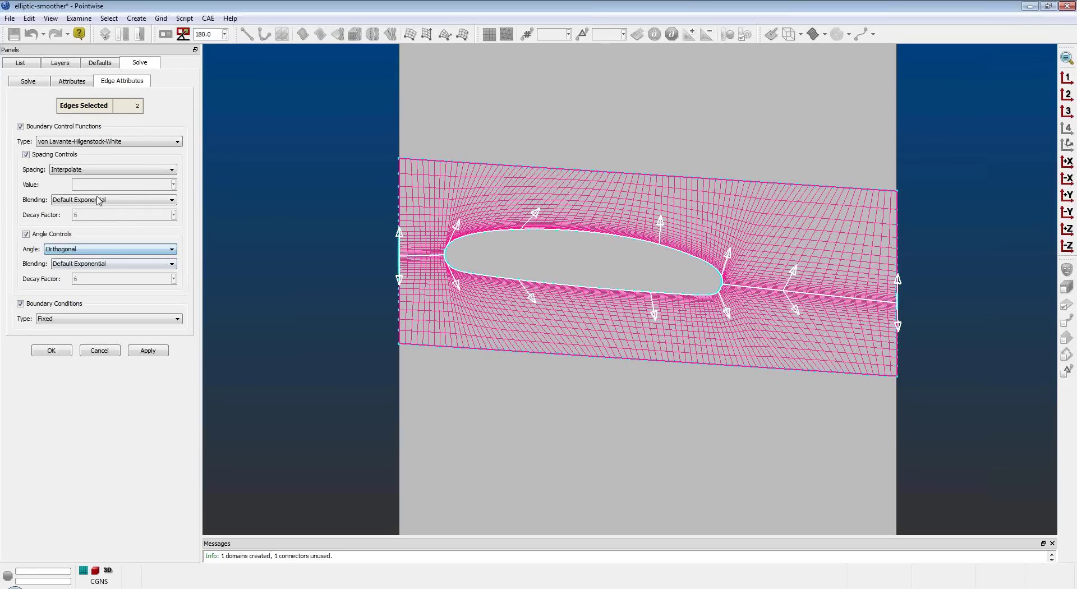
Run 10 solver iterations on both domains and check the smoothed mesh around the blade's leading edge.
{"action": "left_click", "coordinate": [28, 81]}
{"action": "type", "text": "0"}
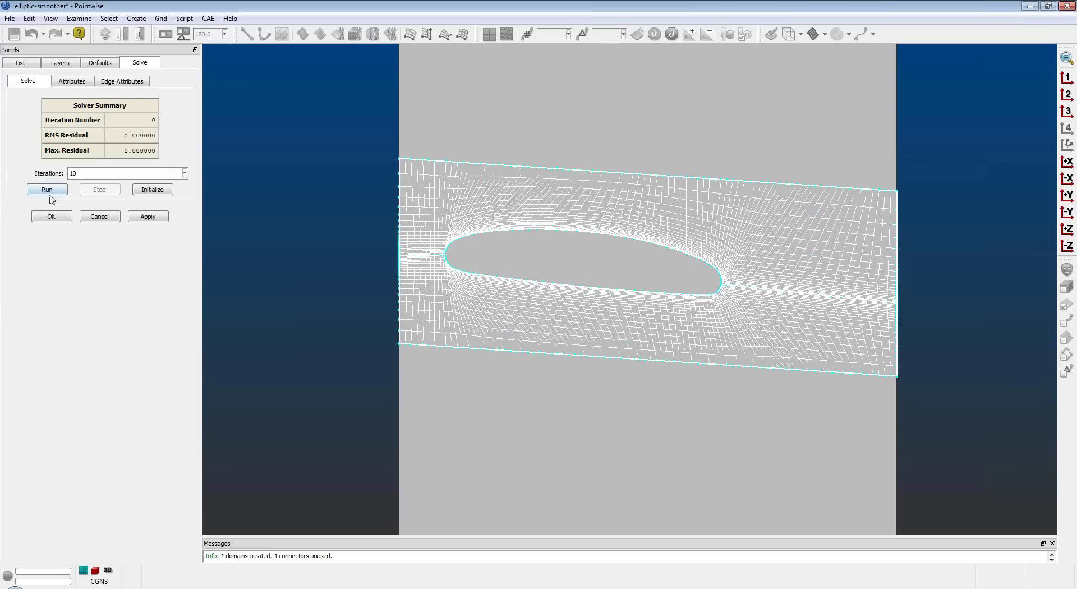
{"action": "left_click", "coordinate": [47, 190]}
{"action": "scroll", "coordinate": [409, 268], "scroll_direction": "up", "scroll_amount": 10}
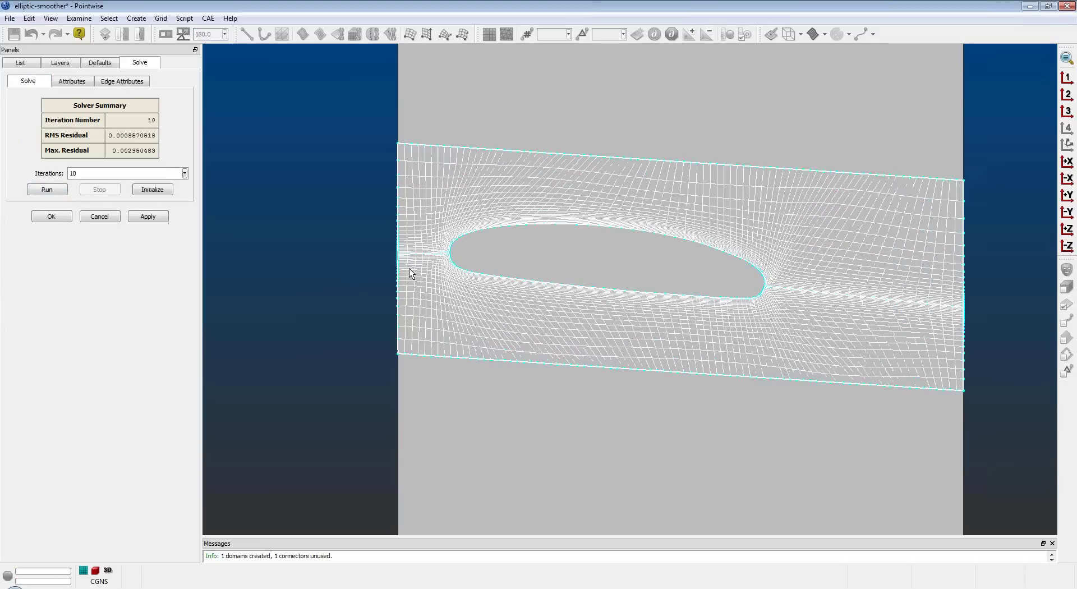
{"action": "middle_click_drag", "start_coordinate": [412, 269], "coordinate": [429, 327]}
{"action": "scroll", "coordinate": [428, 327], "scroll_direction": "up", "scroll_amount": 1}
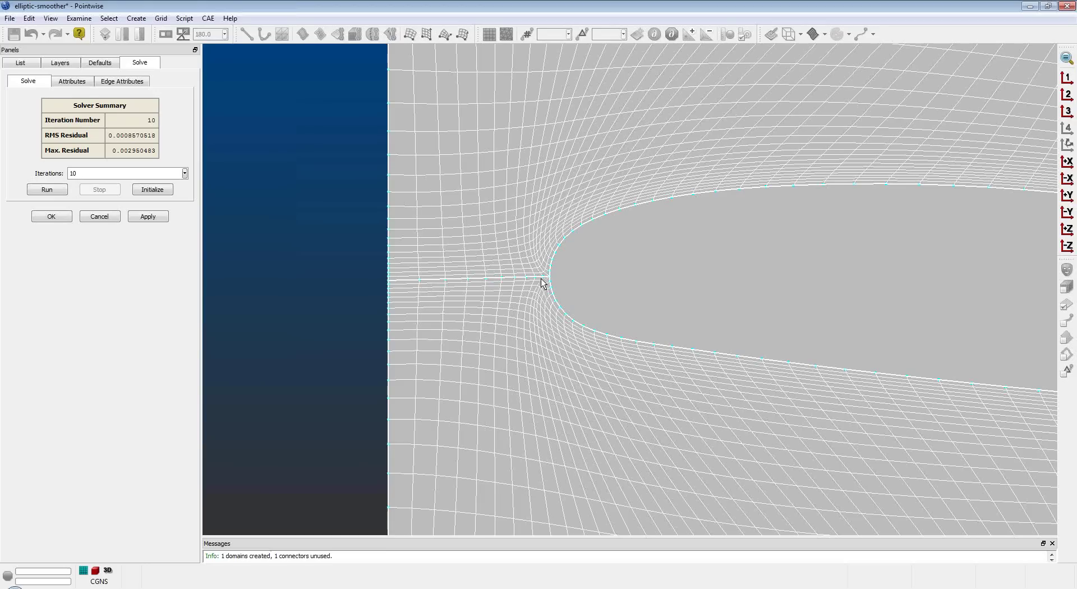
{"action": "scroll", "coordinate": [543, 284], "scroll_direction": "down", "scroll_amount": 2}
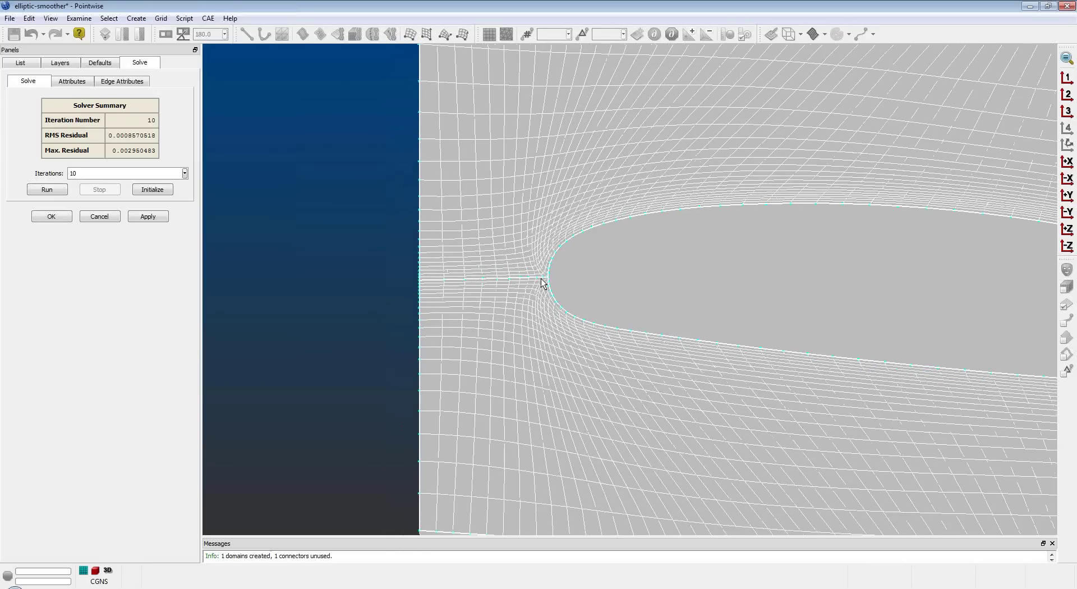
{"action": "scroll", "coordinate": [543, 283], "scroll_direction": "down", "scroll_amount": 3}
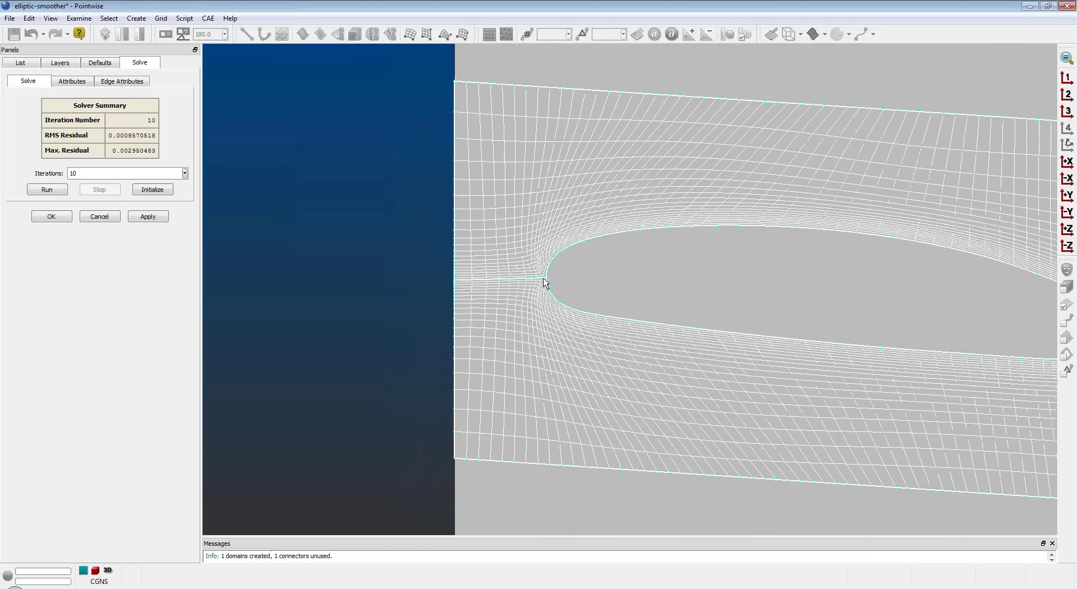
{"action": "right_click_drag", "start_coordinate": [606, 288], "coordinate": [500, 274], "text": "ctrl"}
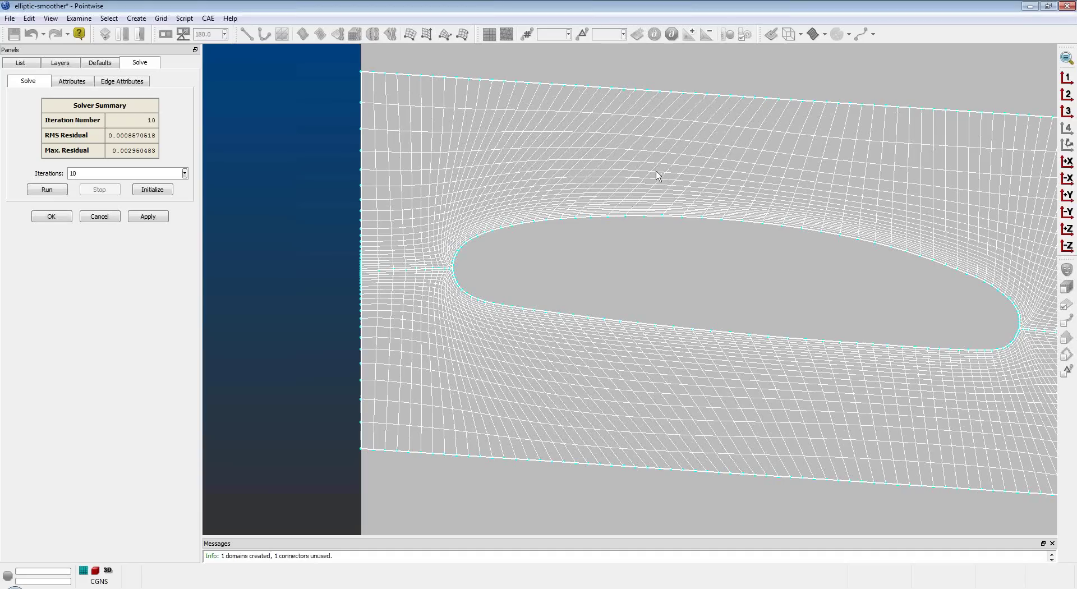
Set the angle control of all eight domain edges to Current Grid.
{"action": "left_click", "coordinate": [115, 81]}
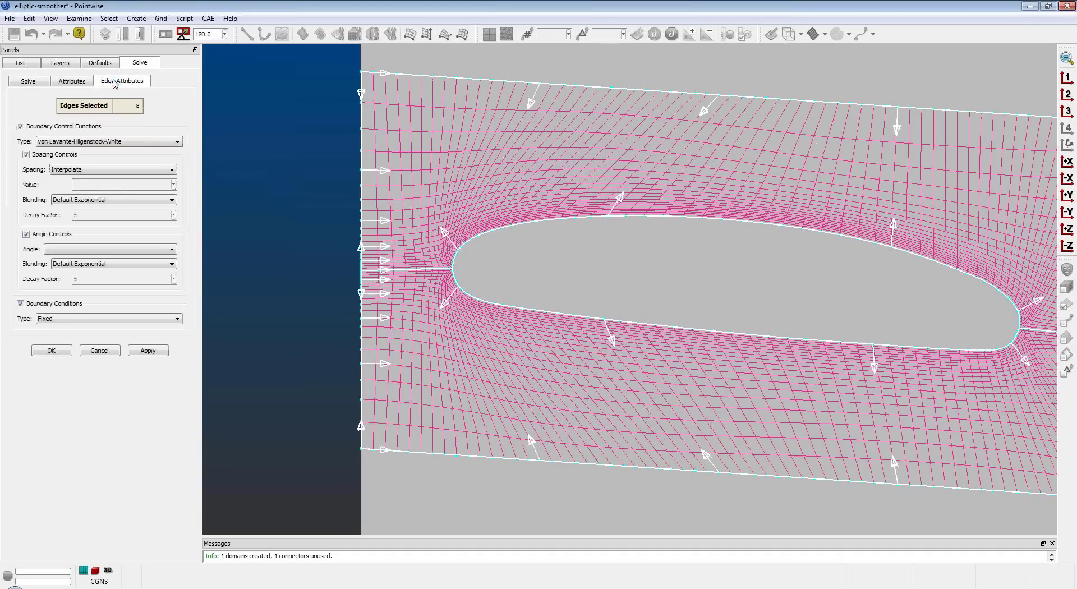
{"action": "left_click", "coordinate": [110, 250]}
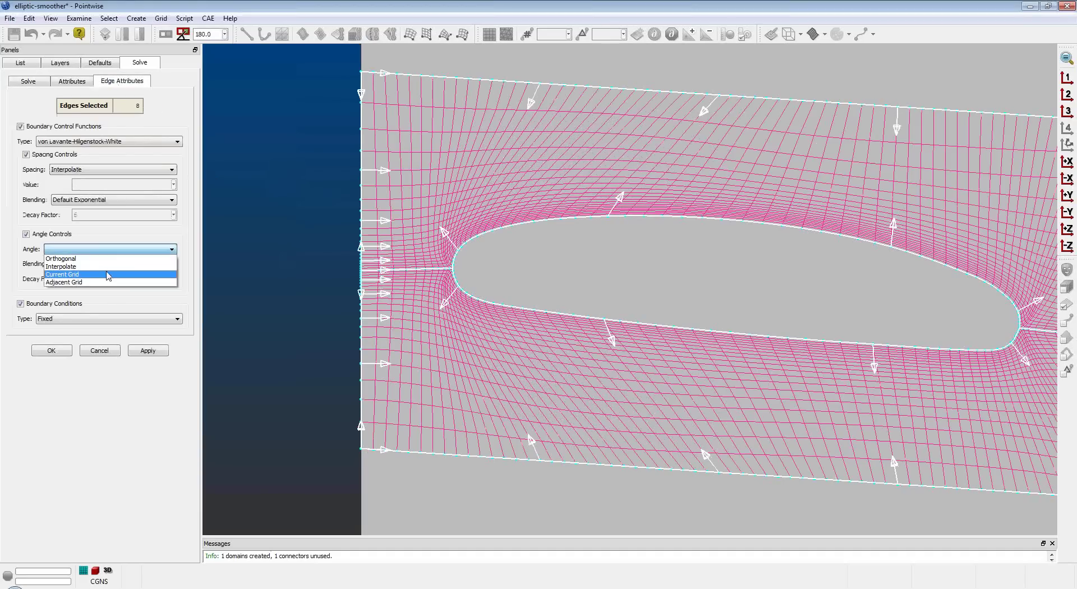
{"action": "left_click", "coordinate": [106, 274]}
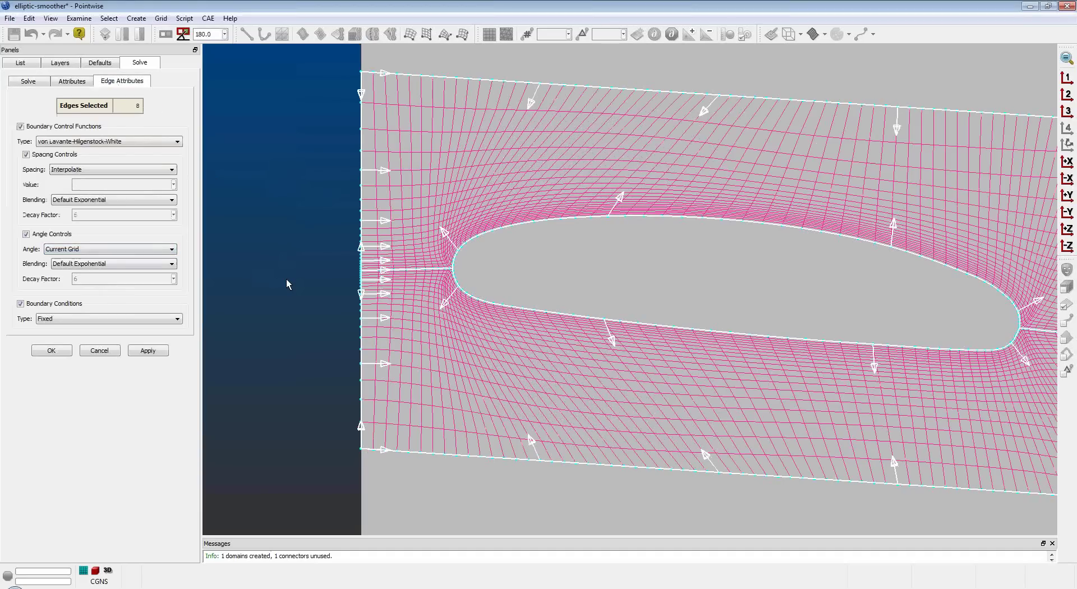
Give the two outer lengthwise edges of the domains an Orthogonal boundary condition and an Orthogonal angle control.
{"action": "left_click", "coordinate": [507, 80]}
{"action": "left_click_drag", "start_coordinate": [515, 68], "coordinate": [536, 111]}
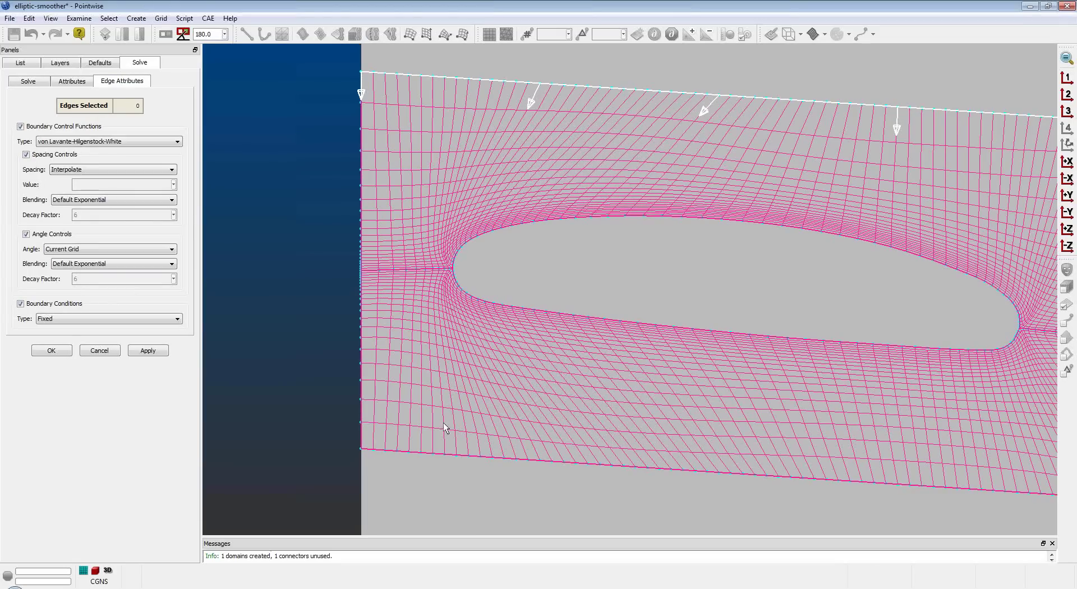
{"action": "left_click_drag", "start_coordinate": [453, 416], "coordinate": [499, 496]}
{"action": "left_click", "coordinate": [77, 319]}
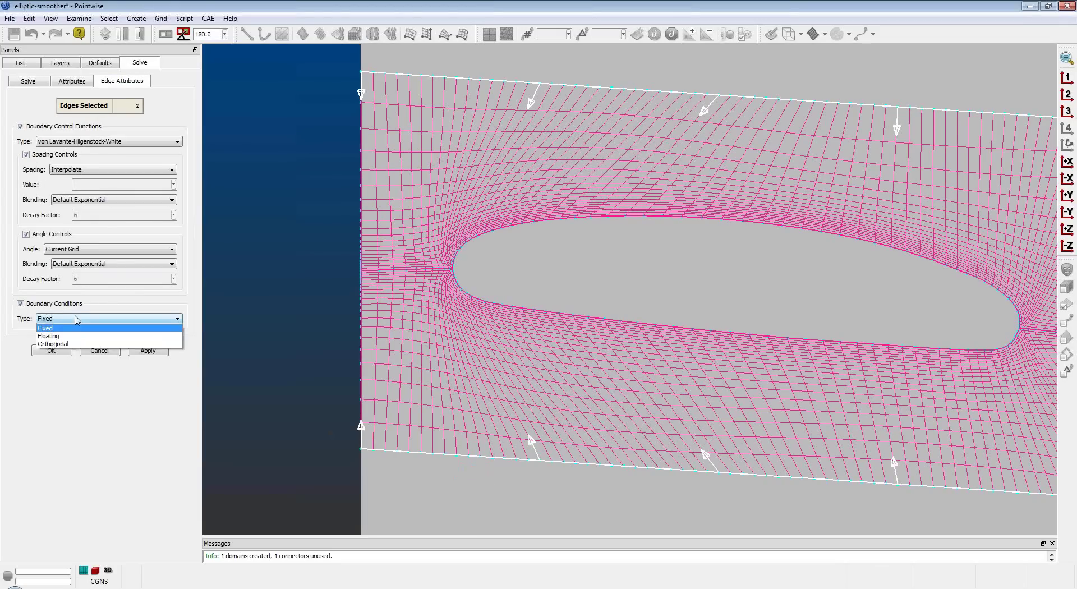
{"action": "left_click", "coordinate": [77, 344]}
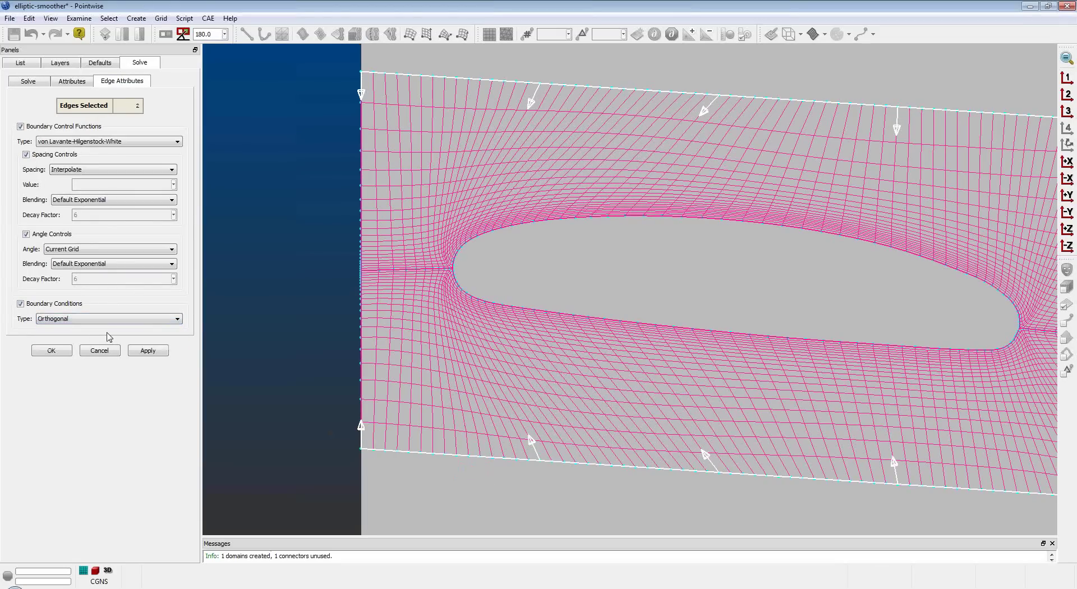
{"action": "left_click", "coordinate": [105, 249]}
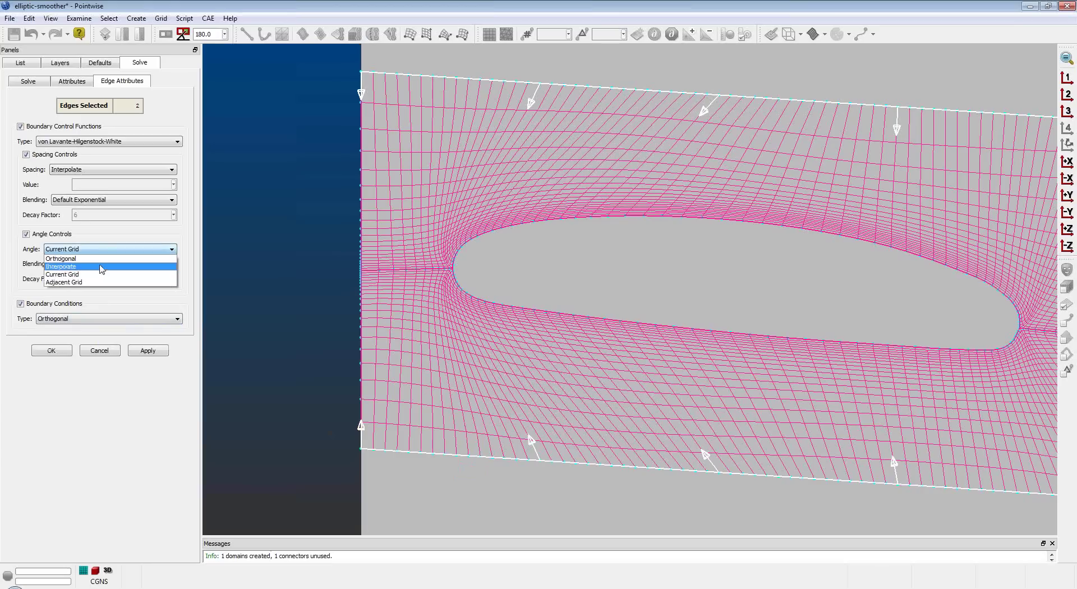
{"action": "left_click", "coordinate": [103, 259]}
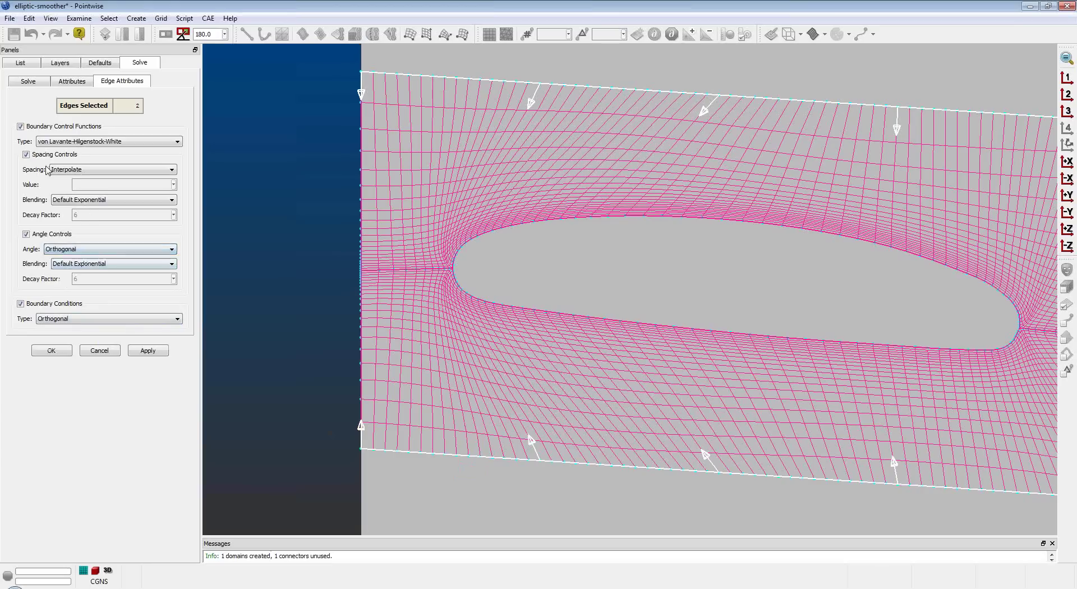
Run 80 more solver iterations with the new edge settings and accept the smoothed domains.
{"action": "left_click", "coordinate": [30, 81]}
{"action": "double_click", "coordinate": [70, 174]}
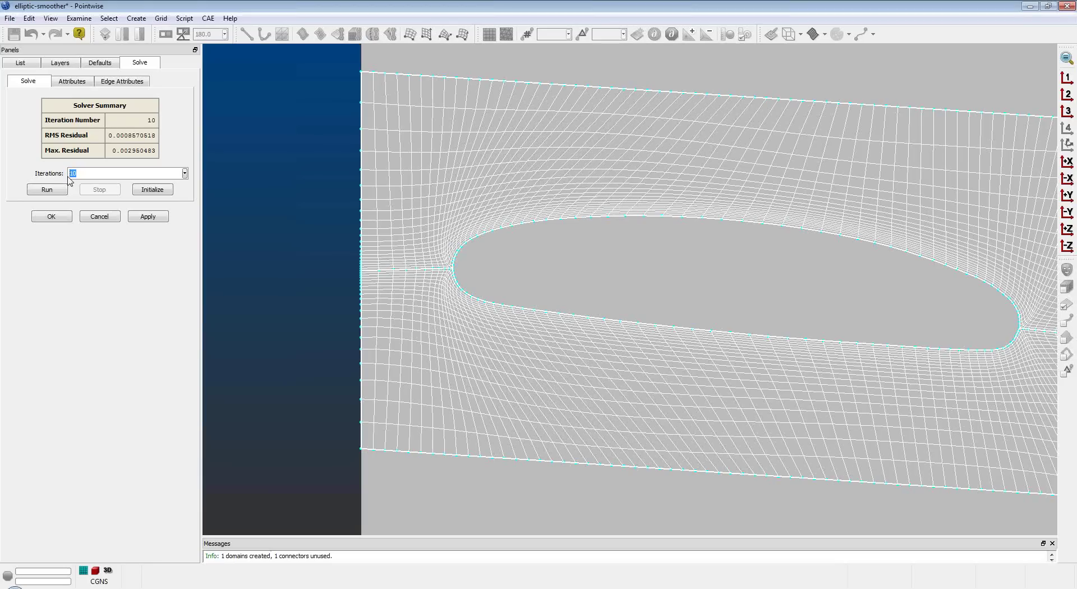
{"action": "type", "text": "80"}
{"action": "left_click", "coordinate": [48, 191]}
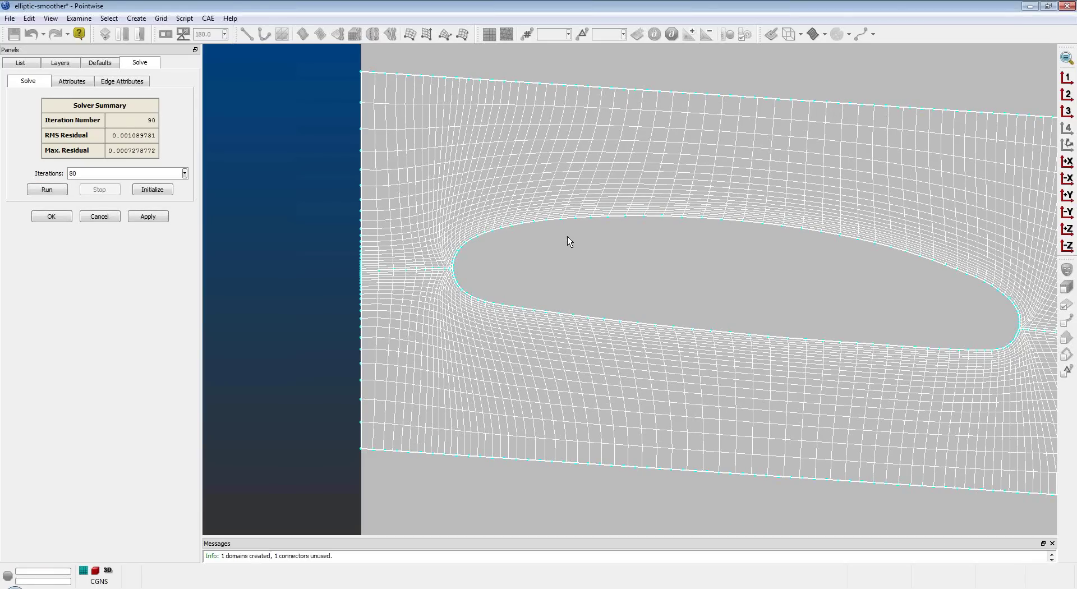
{"action": "scroll", "coordinate": [526, 241], "scroll_direction": "down", "scroll_amount": 5}
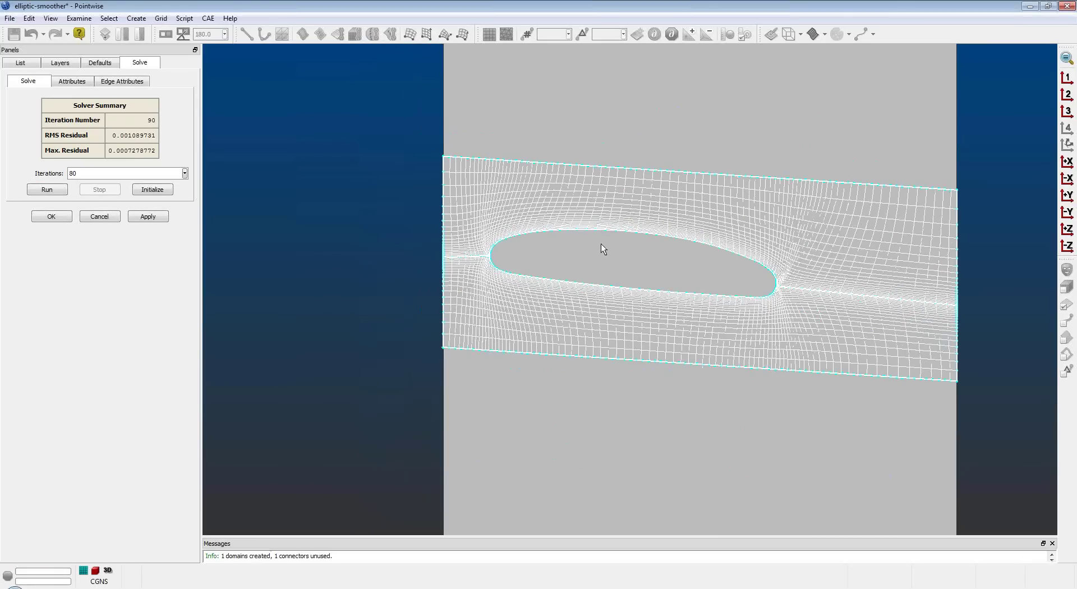
{"action": "right_click_drag", "start_coordinate": [634, 231], "coordinate": [563, 224], "text": "ctrl"}
{"action": "left_click", "coordinate": [51, 218]}
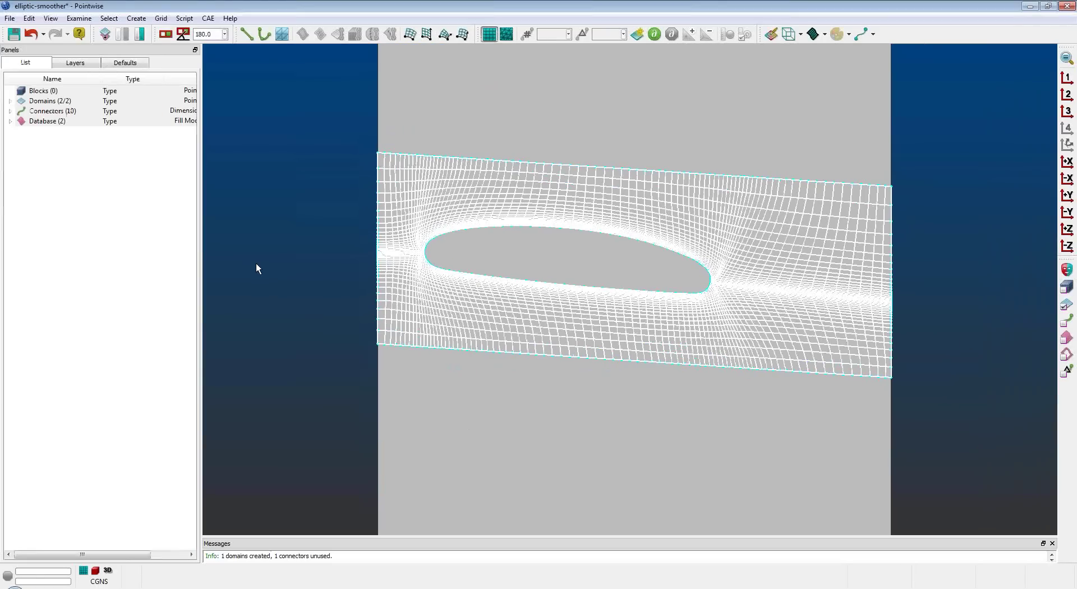
Examine the minimum included angle on both smoothed domains, close the examination, and view the mesh on the hub in perspective.
{"action": "left_click", "coordinate": [79, 18]}
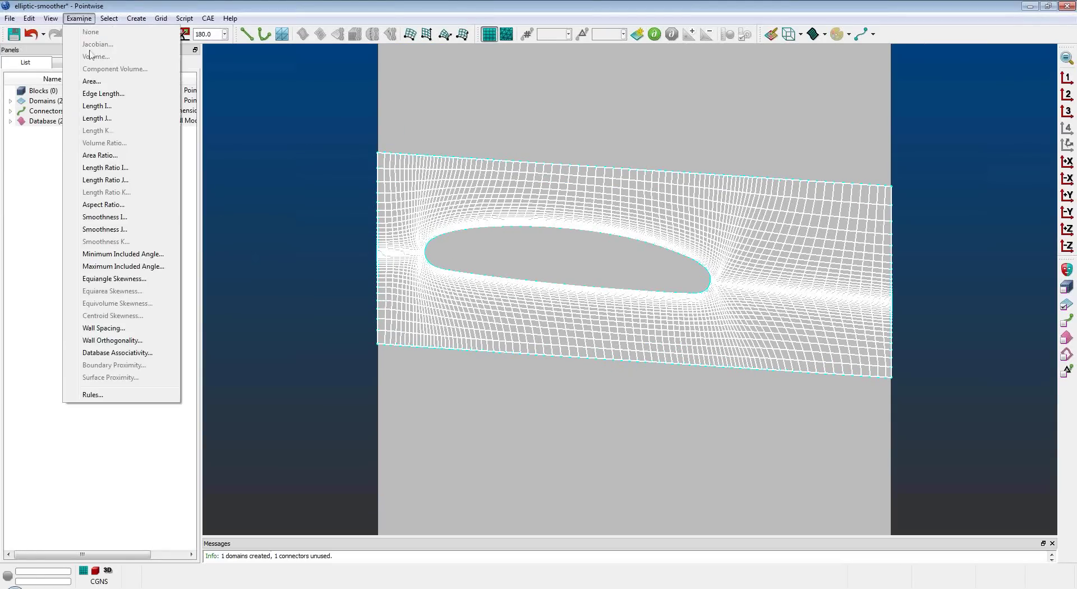
{"action": "left_click", "coordinate": [138, 256]}
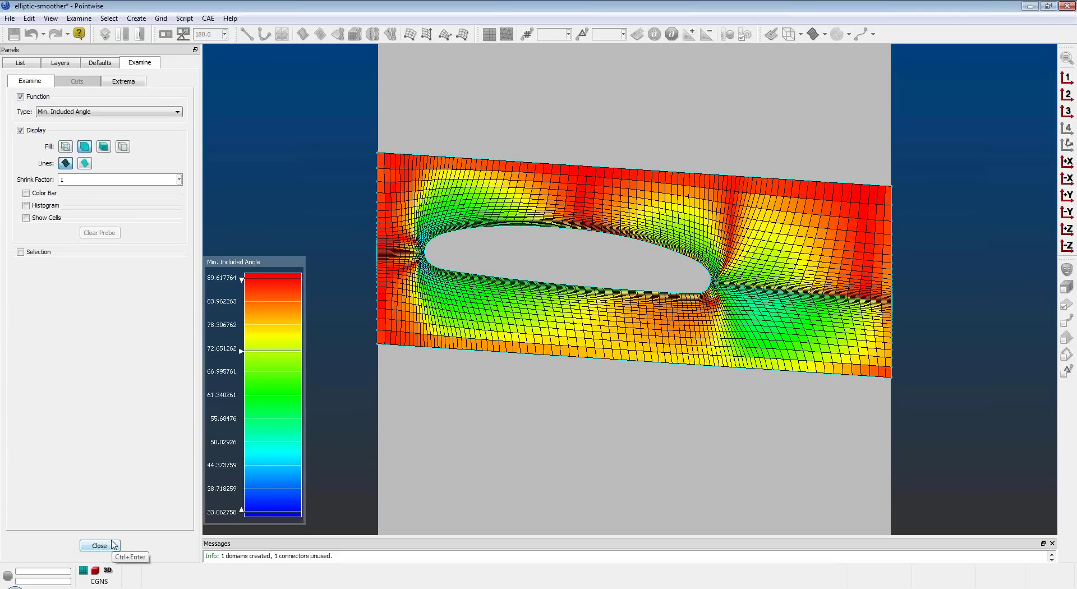
{"action": "left_click", "coordinate": [100, 545]}
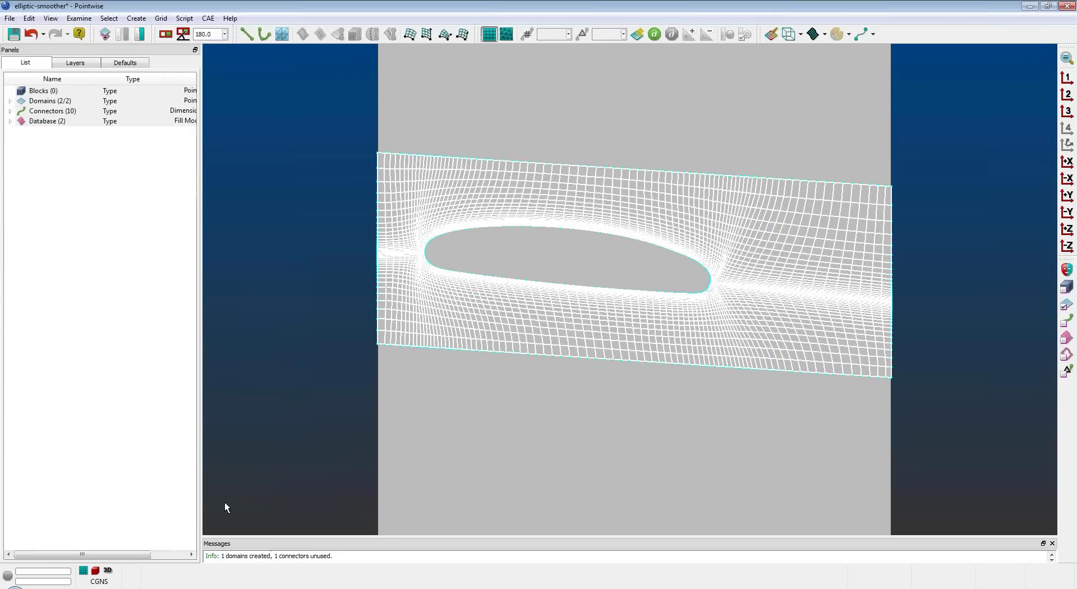
{"action": "right_click_drag", "start_coordinate": [266, 485], "coordinate": [470, 394]}
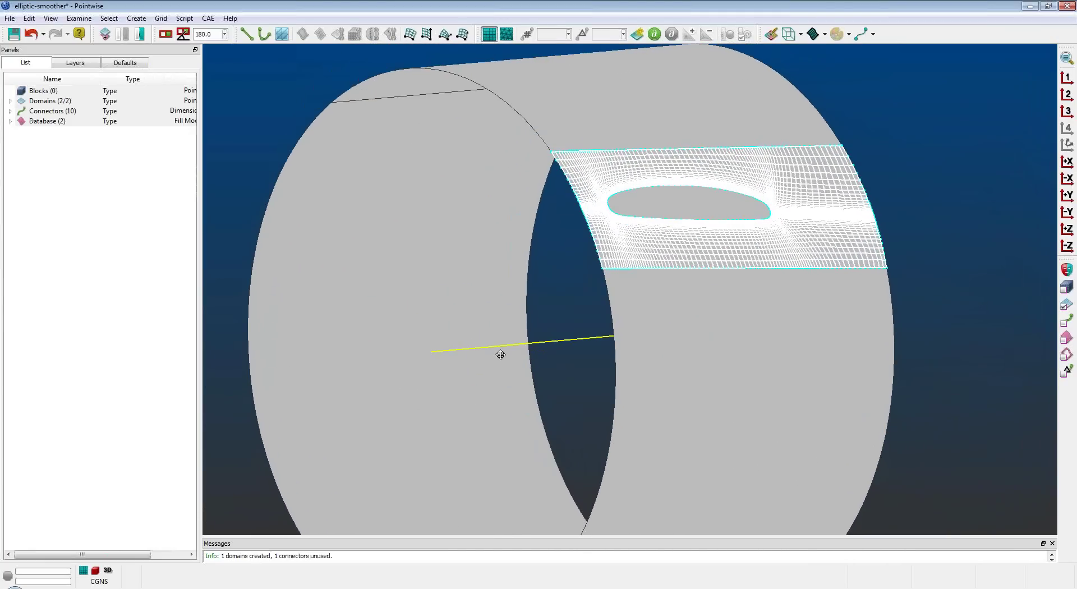
{"action": "mouse_move", "coordinate": [501, 354]}
{"action": "right_mouse_down", "text": "ctrl"}
{"action": "mouse_move", "coordinate": [496, 366]}
{"action": "mouse_move", "coordinate": [513, 371]}
{"action": "right_mouse_up", "text": "ctrl"}
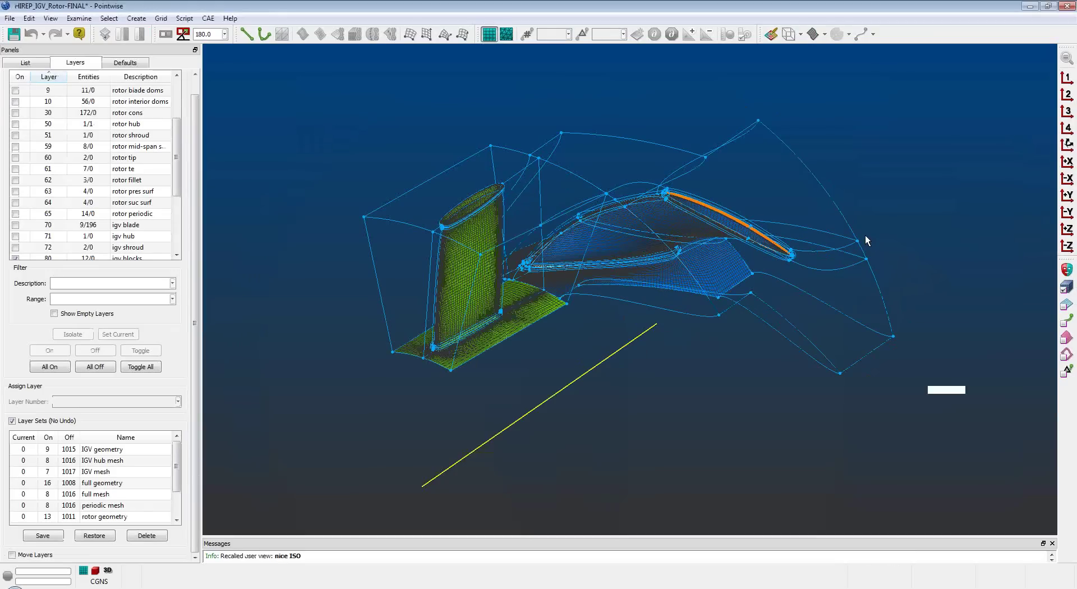
Examine the IGV and rotor hub meshes up close in perspective and looking along the Z axis.
{"action": "scroll", "coordinate": [577, 327], "scroll_direction": "up", "scroll_amount": 1}
{"action": "scroll", "coordinate": [577, 329], "scroll_direction": "up", "scroll_amount": 1}
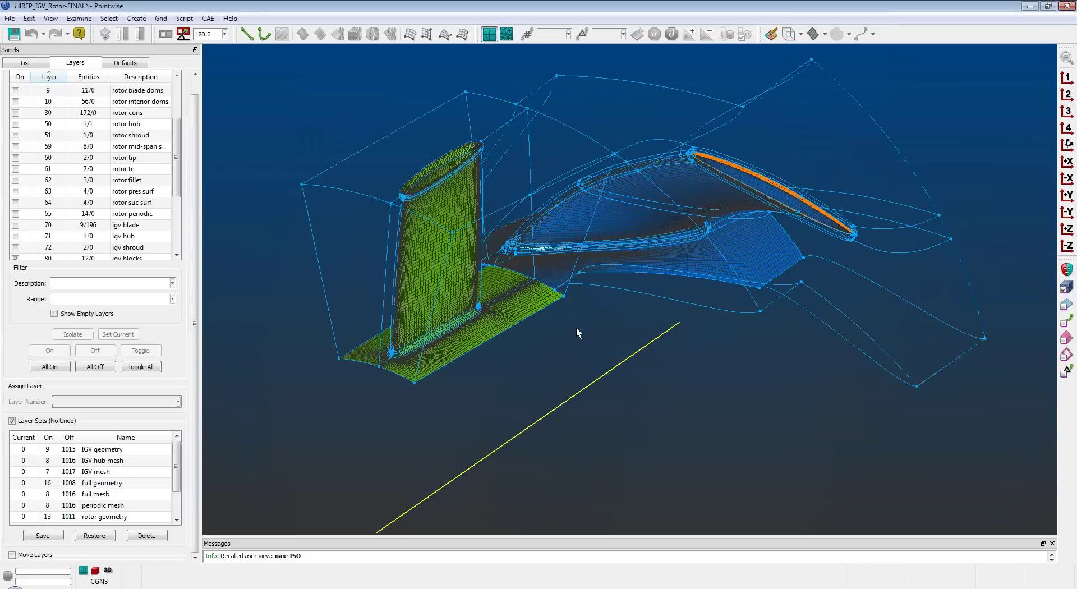
{"action": "key", "text": "z"}
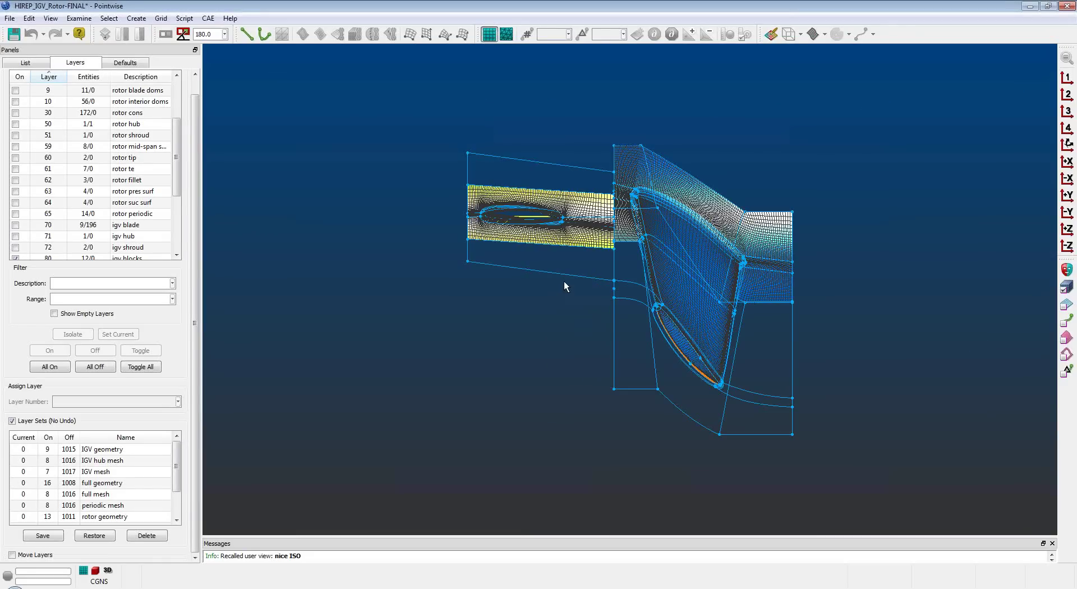
{"action": "scroll", "coordinate": [564, 281], "scroll_direction": "up", "scroll_amount": 3}
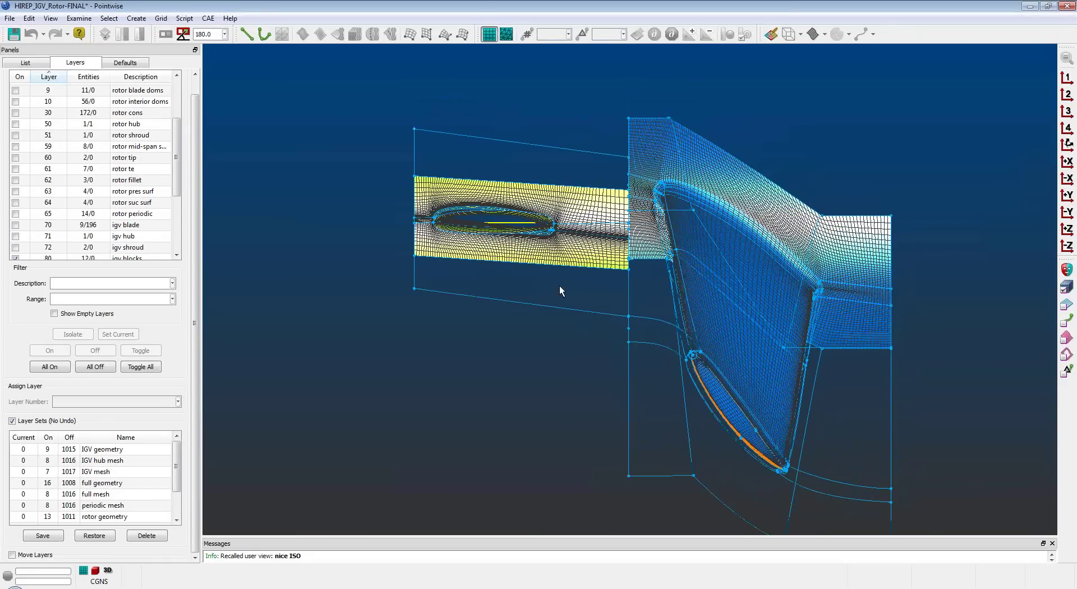
{"action": "scroll", "coordinate": [558, 273], "scroll_direction": "up", "scroll_amount": 3}
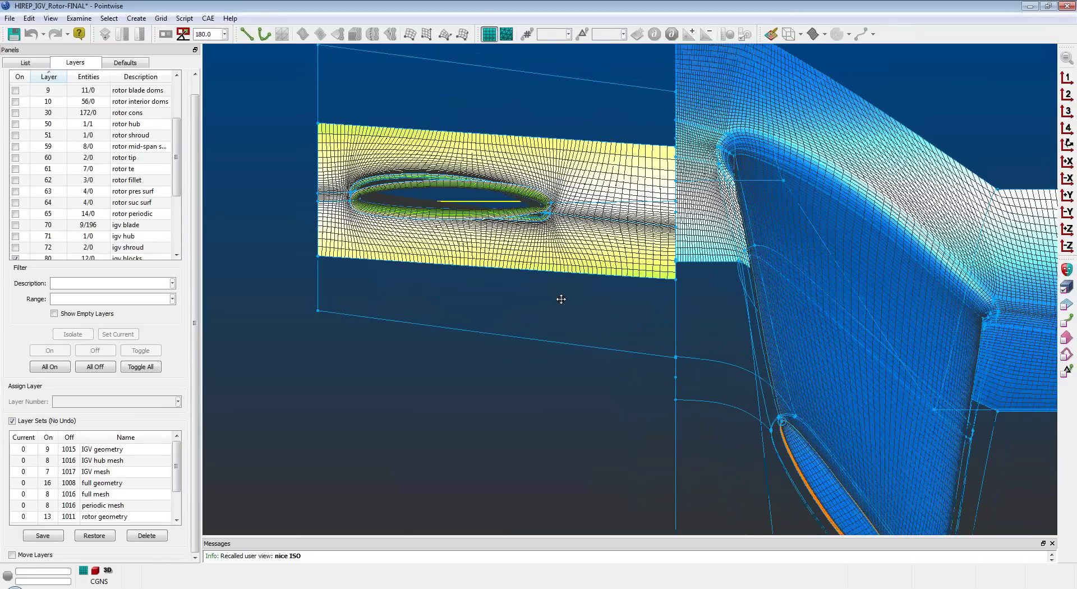
{"action": "right_click_drag", "start_coordinate": [561, 299], "coordinate": [548, 322], "text": "ctrl"}
{"action": "scroll", "coordinate": [609, 322], "scroll_direction": "down", "scroll_amount": 4}
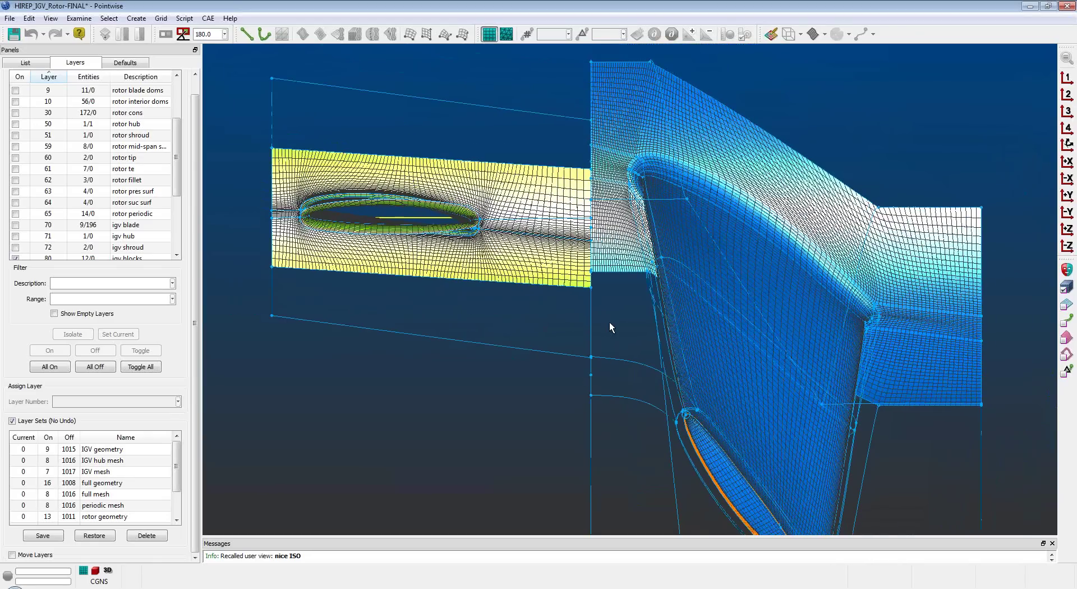
{"action": "scroll", "coordinate": [595, 331], "scroll_direction": "down", "scroll_amount": 2}
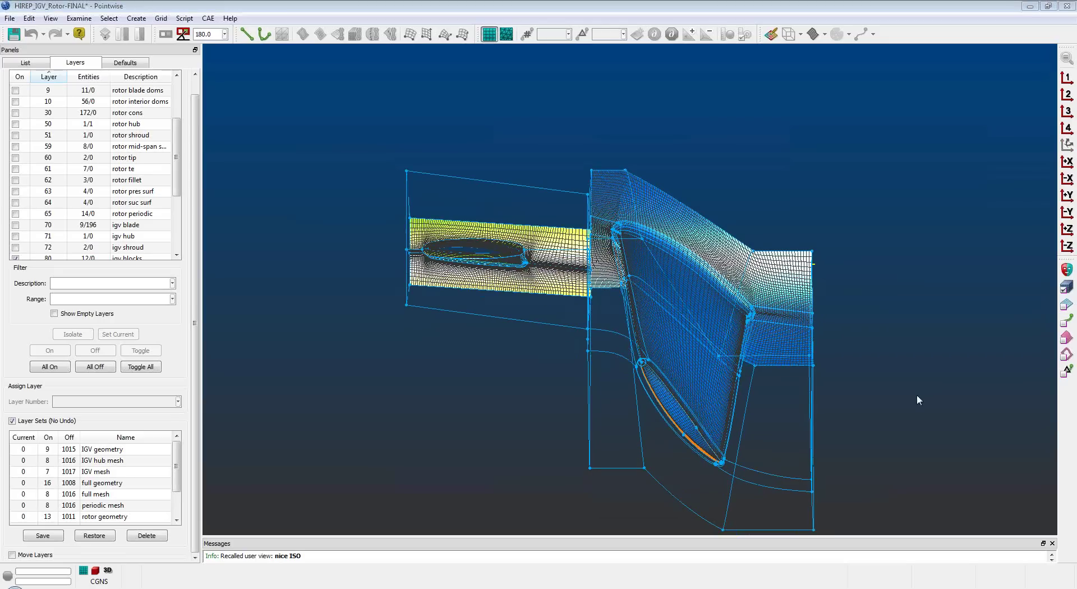
Recall the saved perspective view and show the grid lines on the large curved rotor domain beside the IGV.
{"action": "left_click", "coordinate": [1068, 91]}
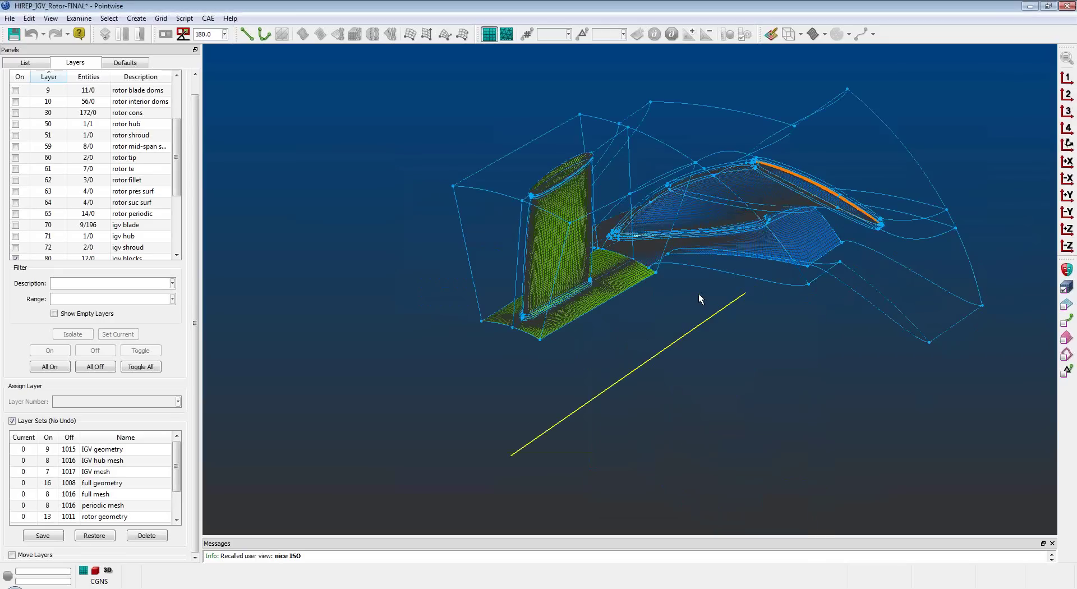
{"action": "left_click", "coordinate": [688, 263]}
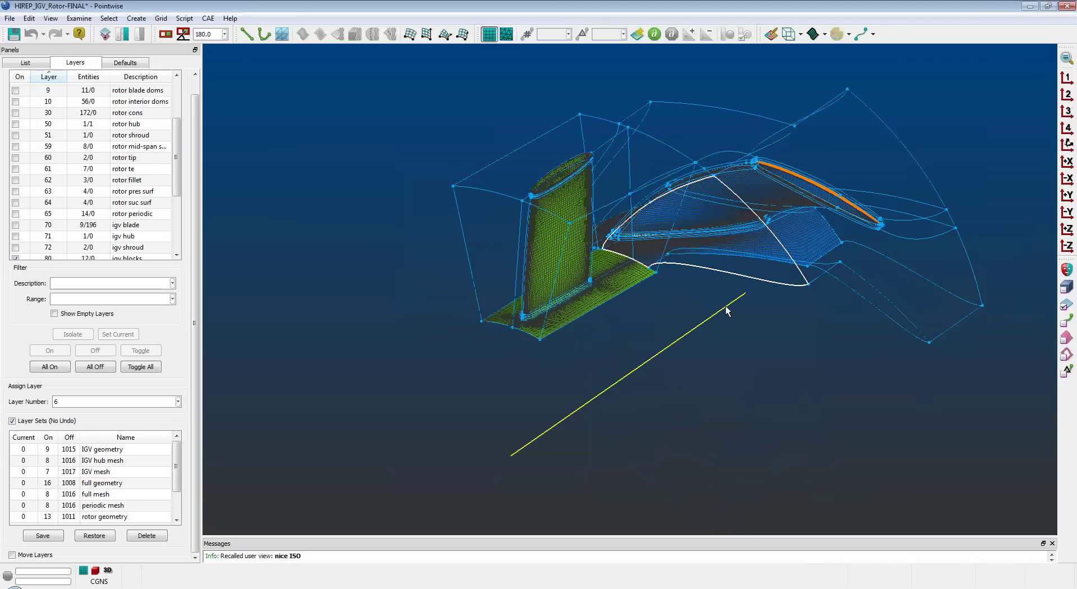
{"action": "left_click", "coordinate": [813, 35]}
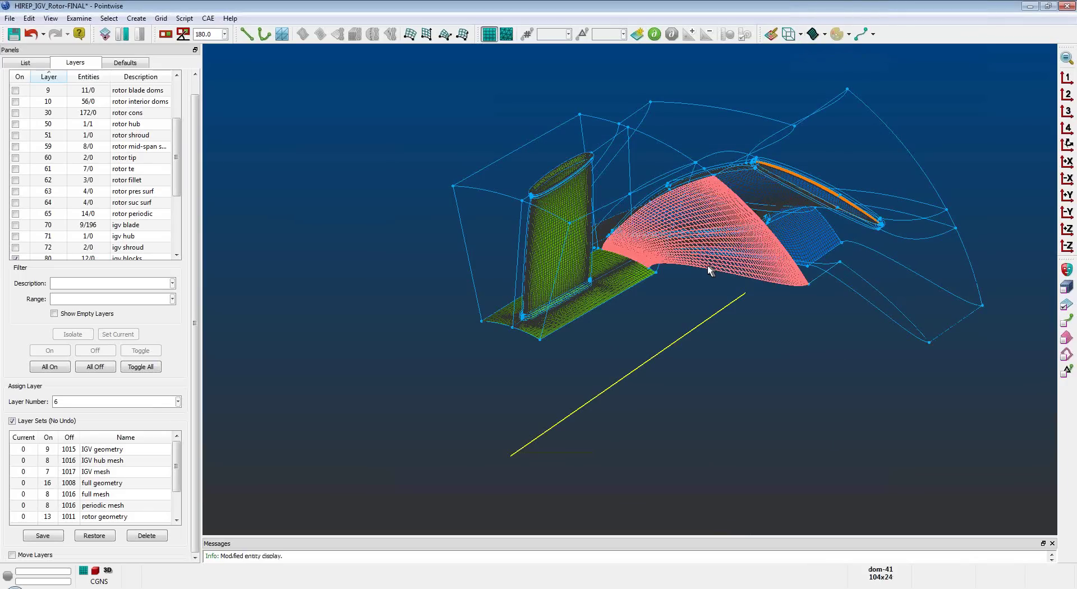
{"action": "scroll", "coordinate": [708, 265], "scroll_direction": "up", "scroll_amount": 3}
{"action": "left_click", "coordinate": [670, 336]}
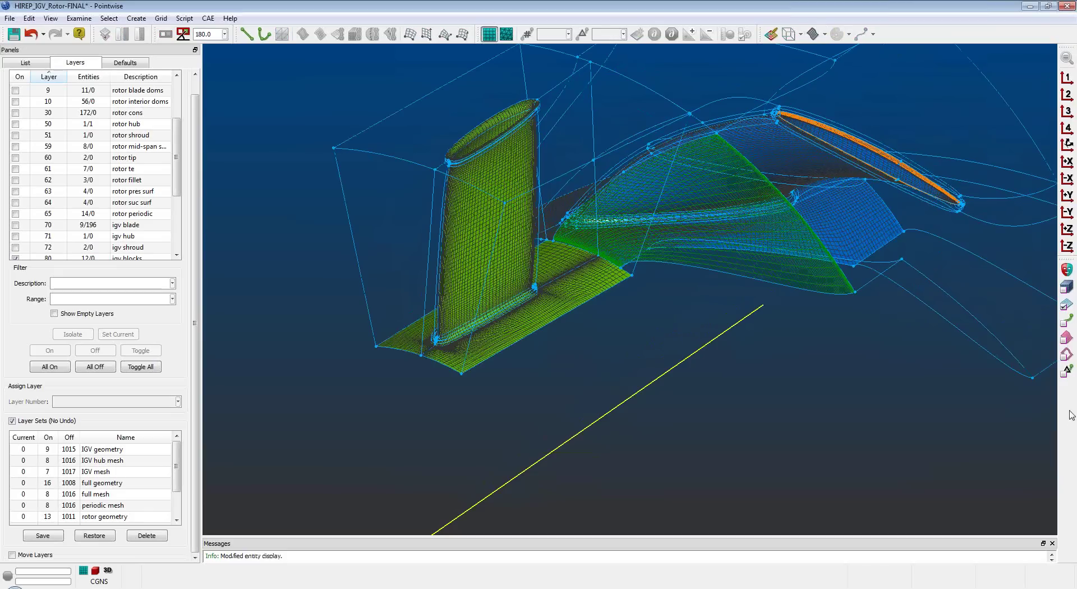
Examine the curved rotor domain's cells up close and undo the last display change.
{"action": "left_click", "coordinate": [681, 268]}
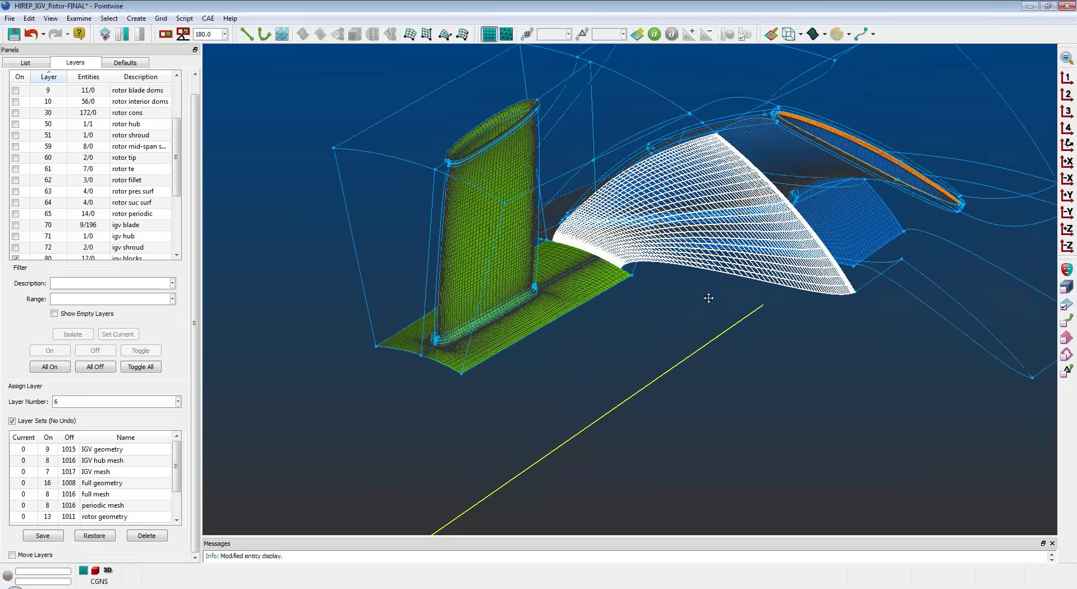
{"action": "right_click_drag", "start_coordinate": [704, 300], "coordinate": [668, 326], "text": "ctrl"}
{"action": "scroll", "coordinate": [667, 326], "scroll_direction": "up", "scroll_amount": 2}
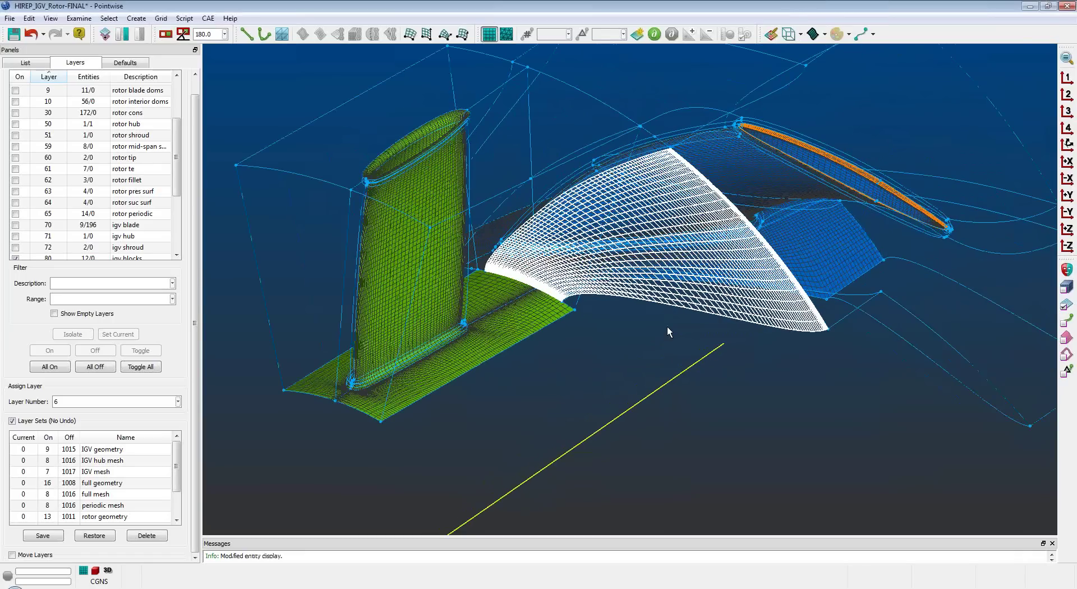
{"action": "scroll", "coordinate": [668, 327], "scroll_direction": "up", "scroll_amount": 1}
{"action": "scroll", "coordinate": [607, 326], "scroll_direction": "up", "scroll_amount": 1}
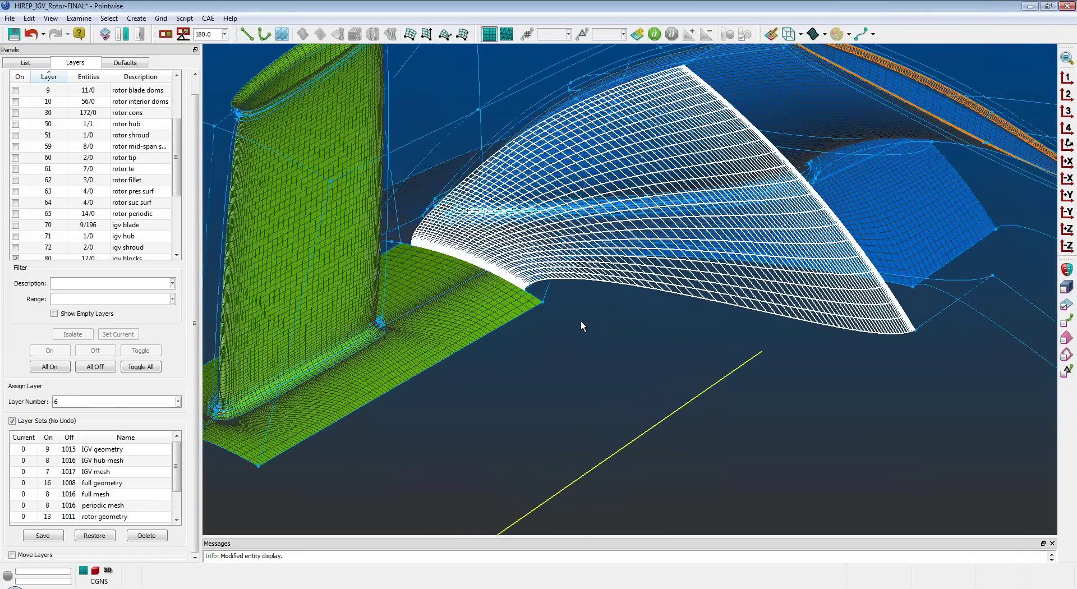
{"action": "scroll", "coordinate": [581, 321], "scroll_direction": "up", "scroll_amount": 1}
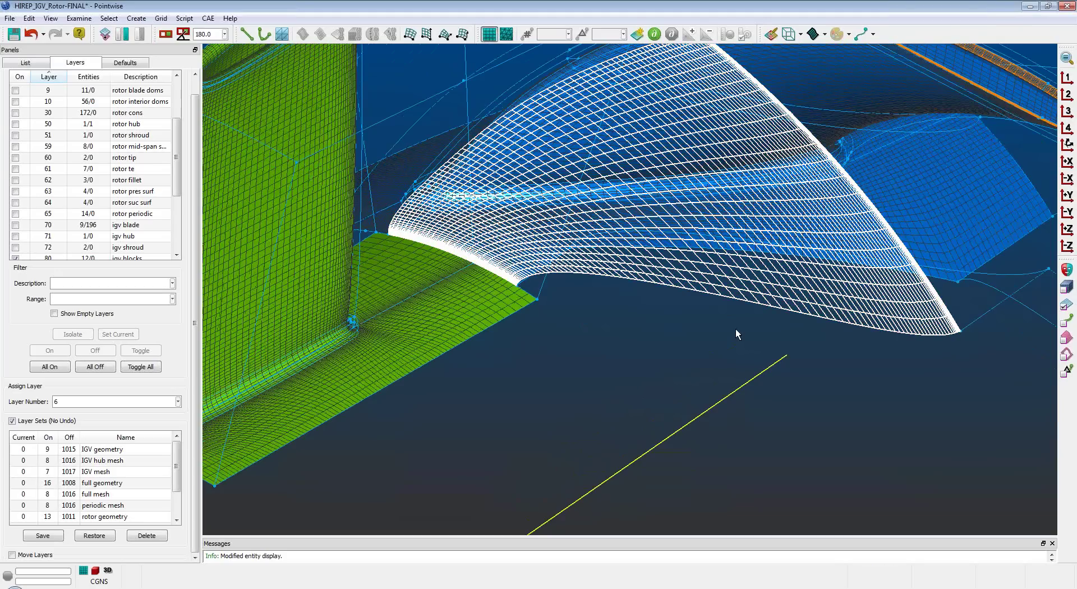
{"action": "scroll", "coordinate": [735, 329], "scroll_direction": "down", "scroll_amount": 3}
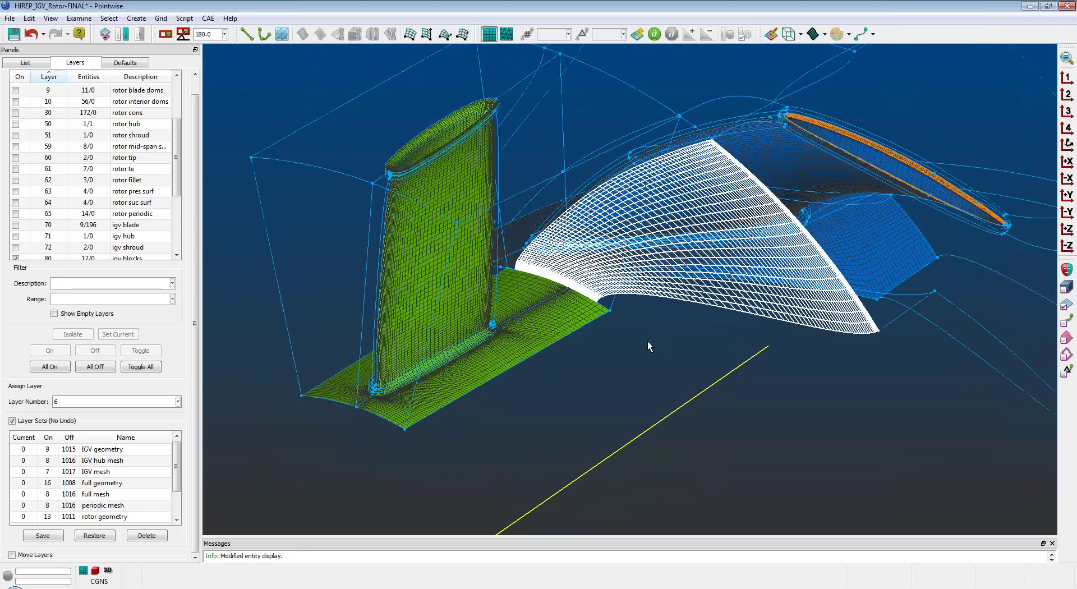
{"action": "key", "text": "ctrl+z"}
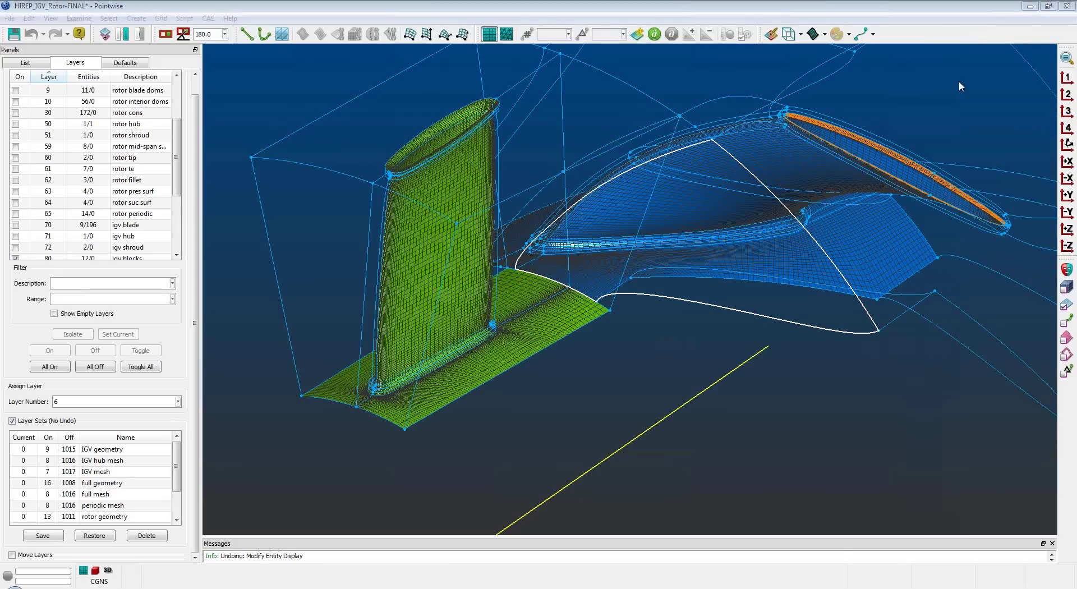
{"action": "key", "text": "alt+Tab"}
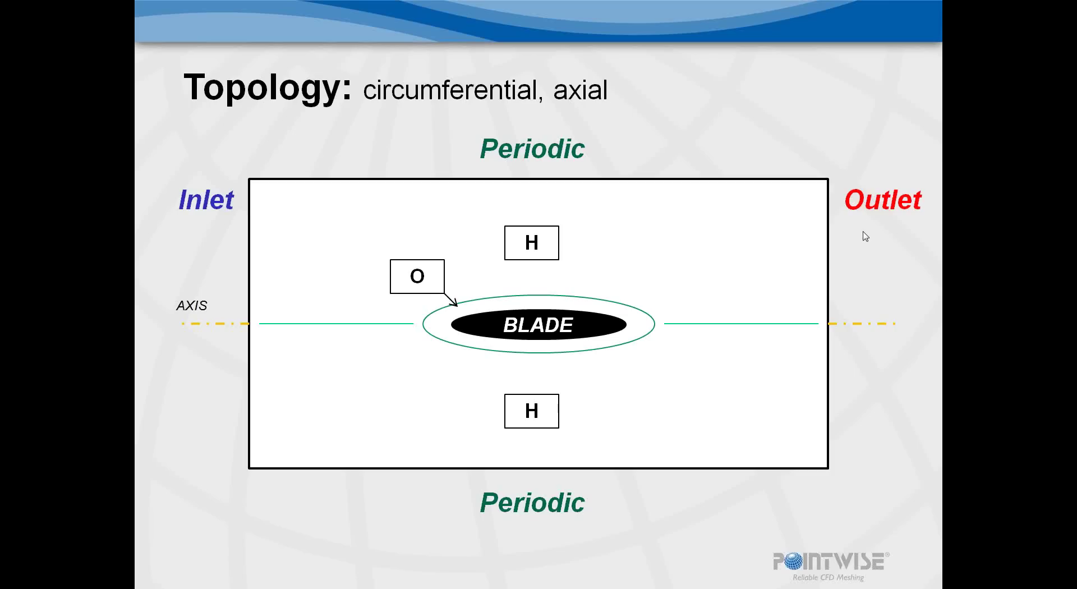
{"action": "key", "text": "Right"}
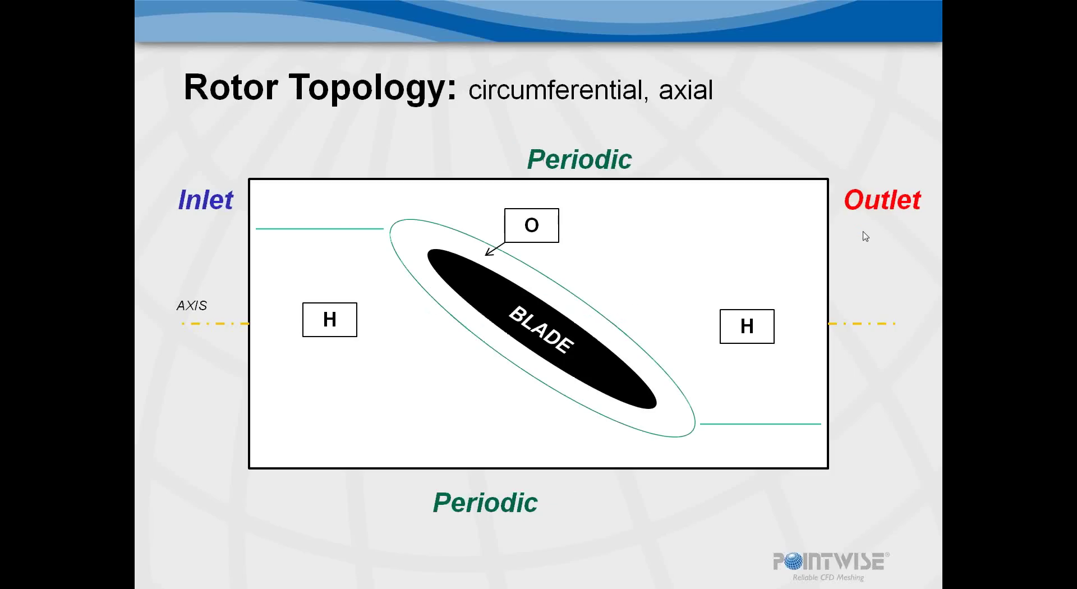
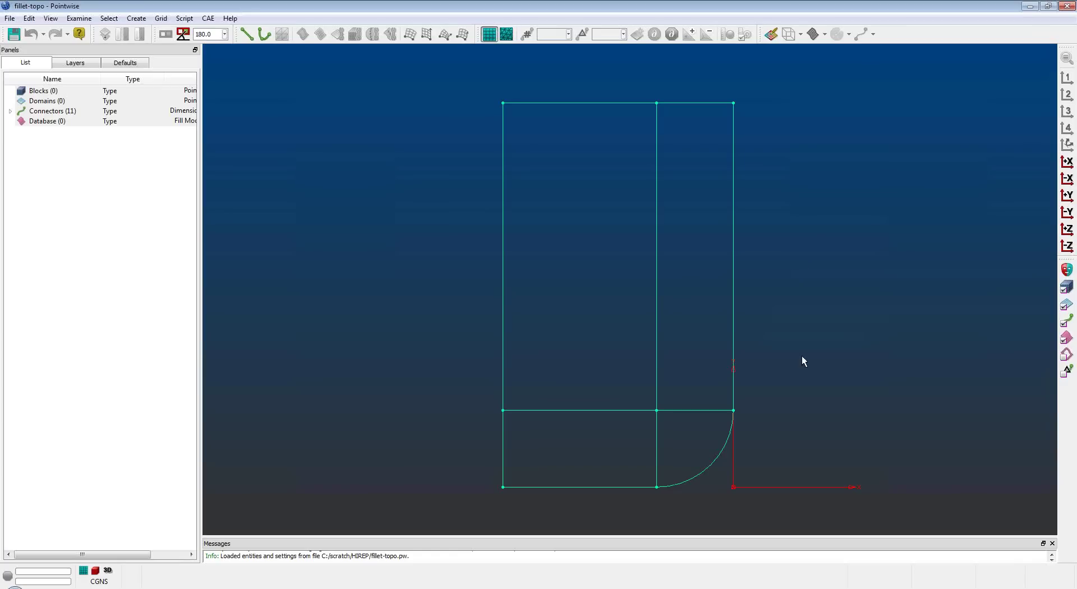
Split the fillet arc connector at its middle grid point, using Split Only At Grid Points.
{"action": "left_click", "coordinate": [716, 455]}
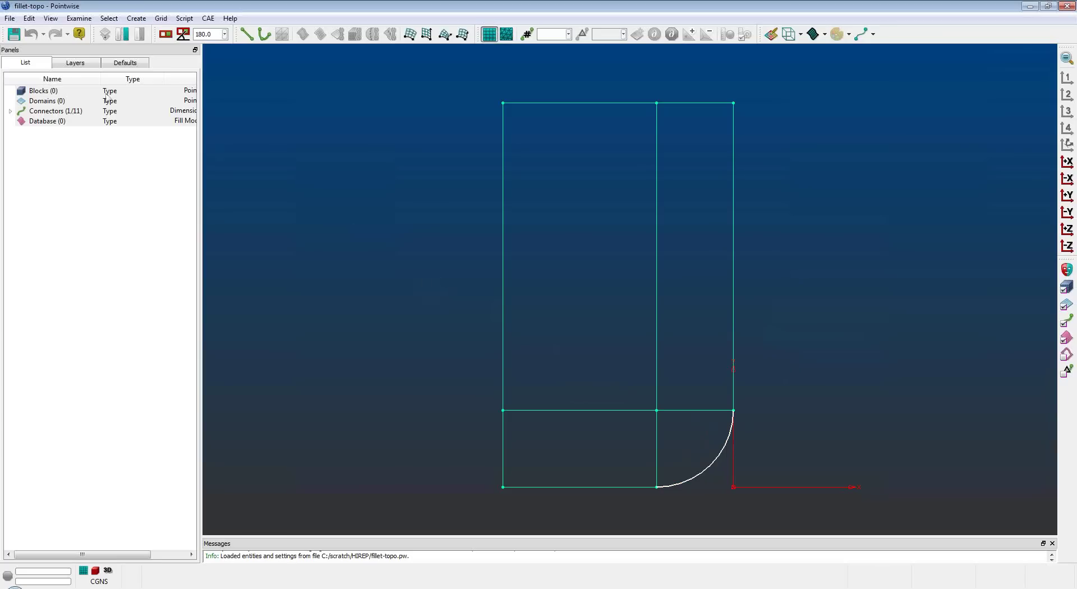
{"action": "left_click", "coordinate": [122, 39]}
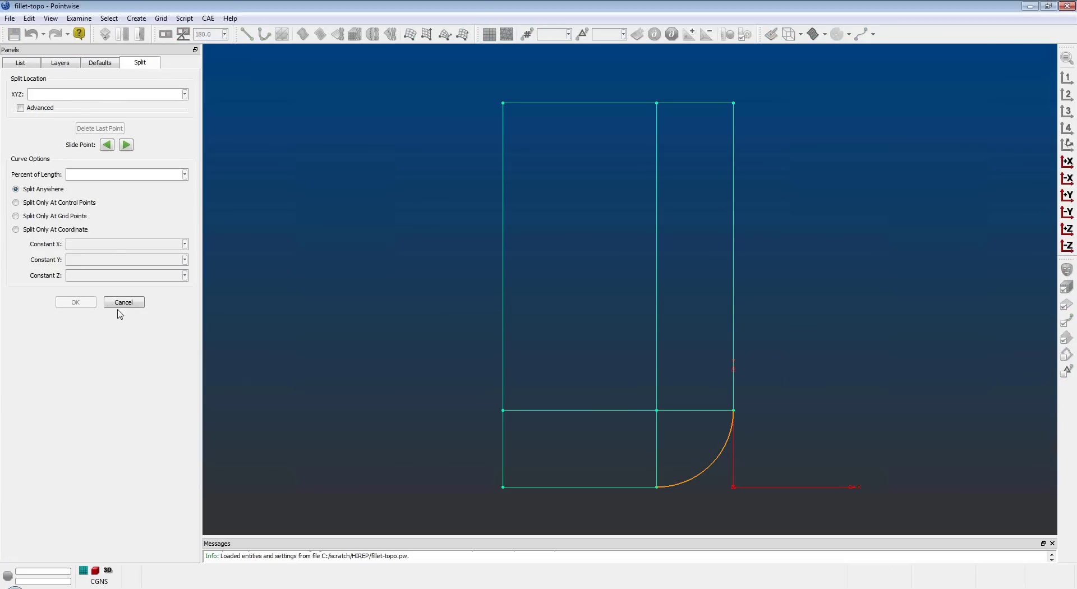
{"action": "left_click", "coordinate": [56, 216]}
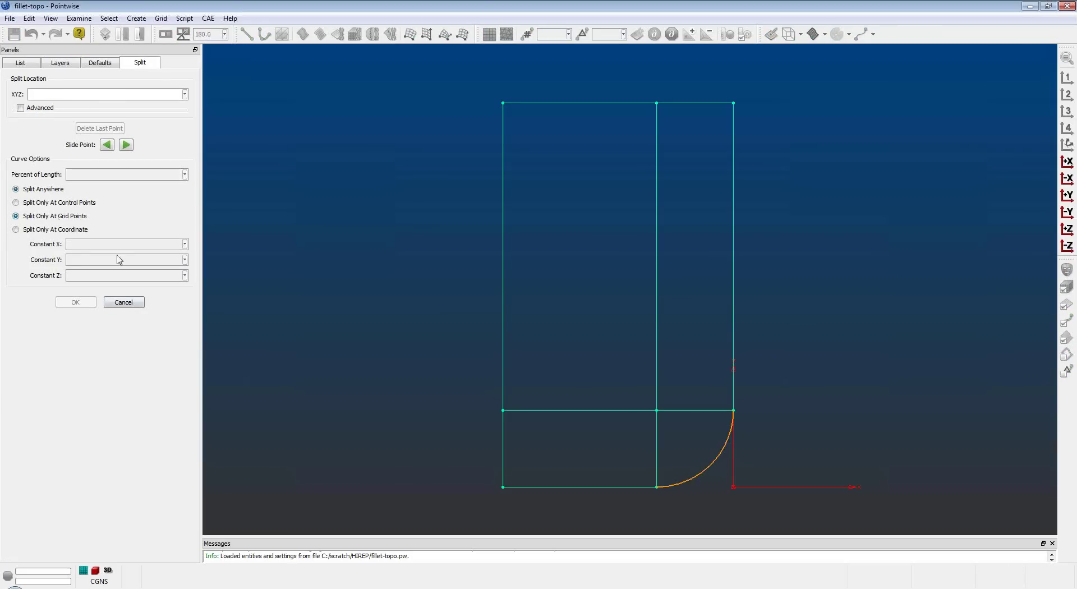
{"action": "left_click", "coordinate": [725, 474]}
{"action": "left_click", "coordinate": [76, 303]}
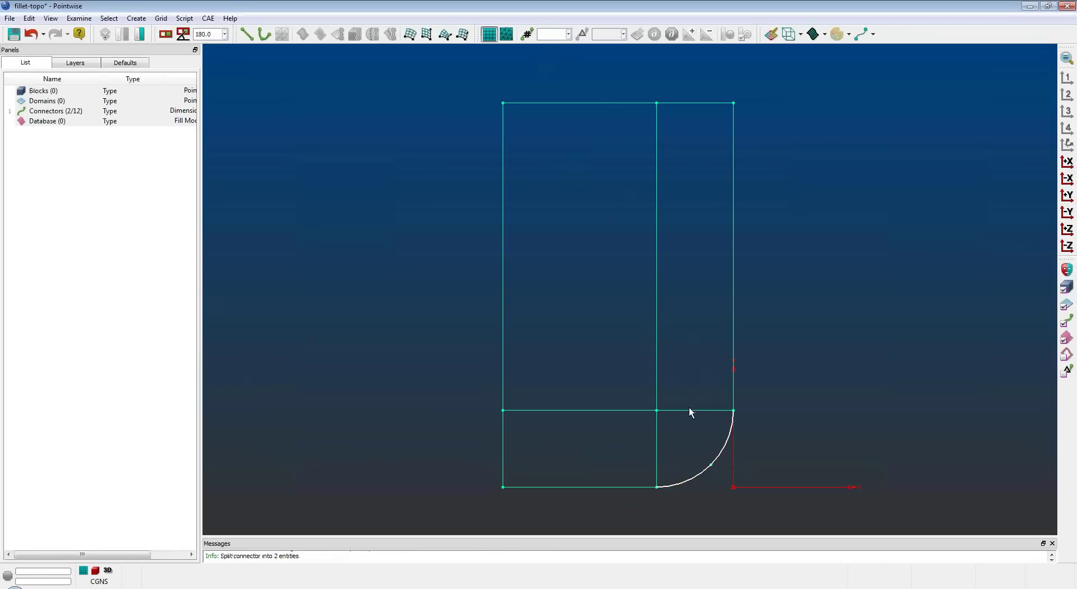
Set the dimension of both fillet arc halves to 26 grid points and clear the selection.
{"action": "left_click", "coordinate": [549, 35]}
{"action": "type", "text": "26"}
{"action": "key", "text": "Return"}
{"action": "left_click", "coordinate": [665, 311]}
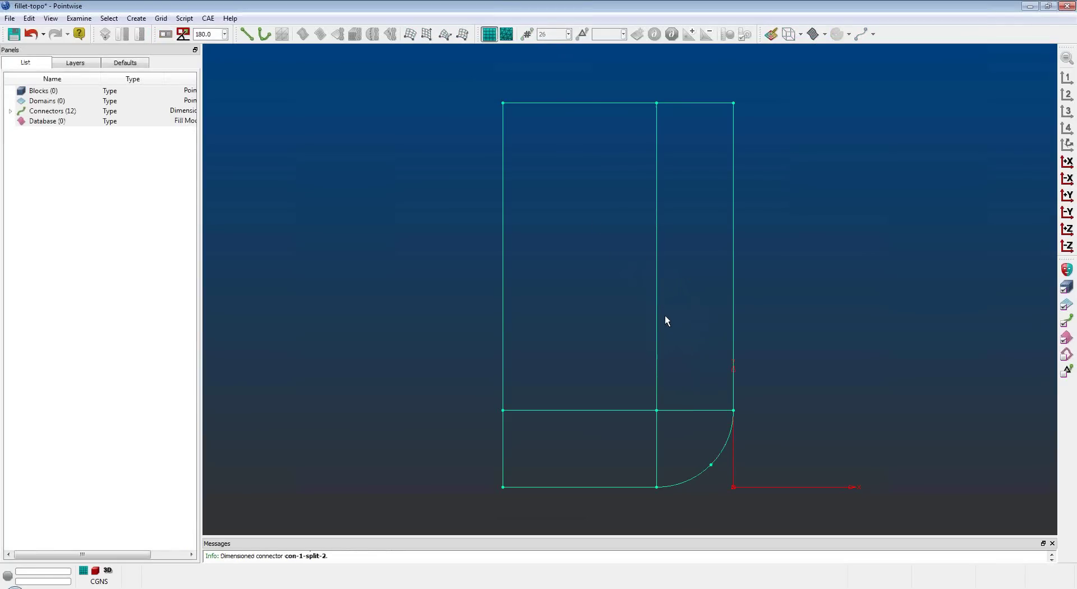
Assemble structured domains from all the connectors and inspect the grid in the rounded fillet corner.
{"action": "left_click_drag", "start_coordinate": [507, 165], "coordinate": [793, 512]}
{"action": "left_click", "coordinate": [337, 34]}
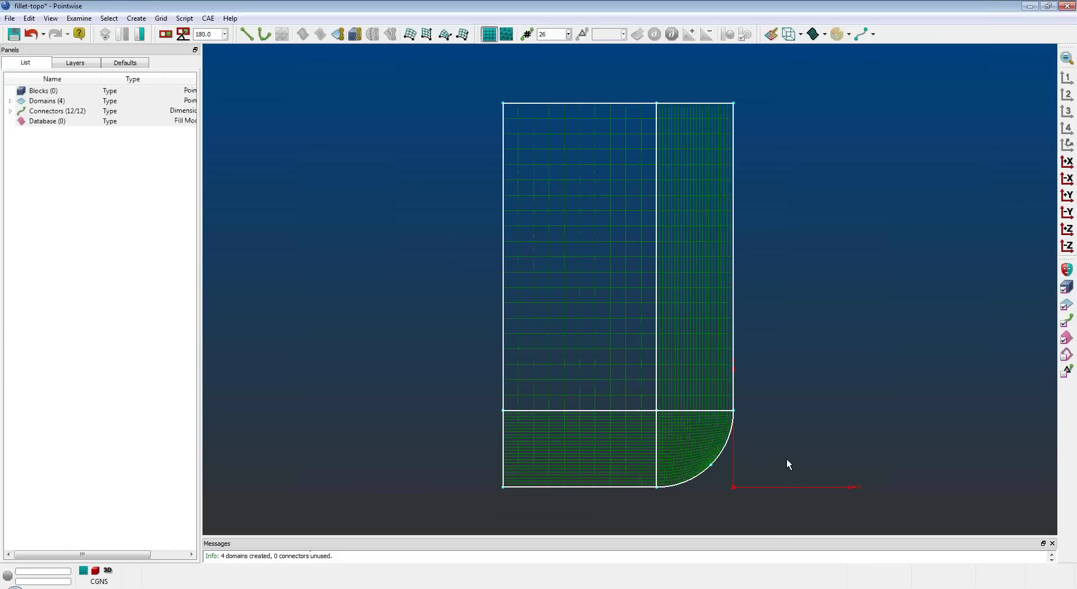
{"action": "scroll", "coordinate": [755, 455], "scroll_direction": "up", "scroll_amount": 3}
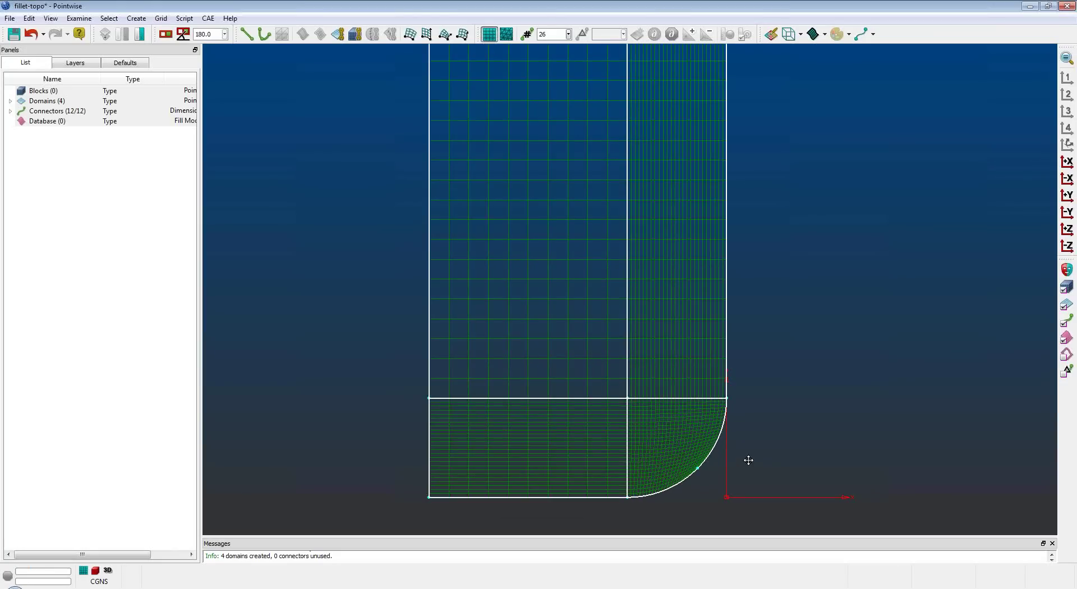
{"action": "right_click_drag", "start_coordinate": [748, 456], "coordinate": [767, 422], "text": "ctrl"}
{"action": "scroll", "coordinate": [720, 408], "scroll_direction": "up", "scroll_amount": 5}
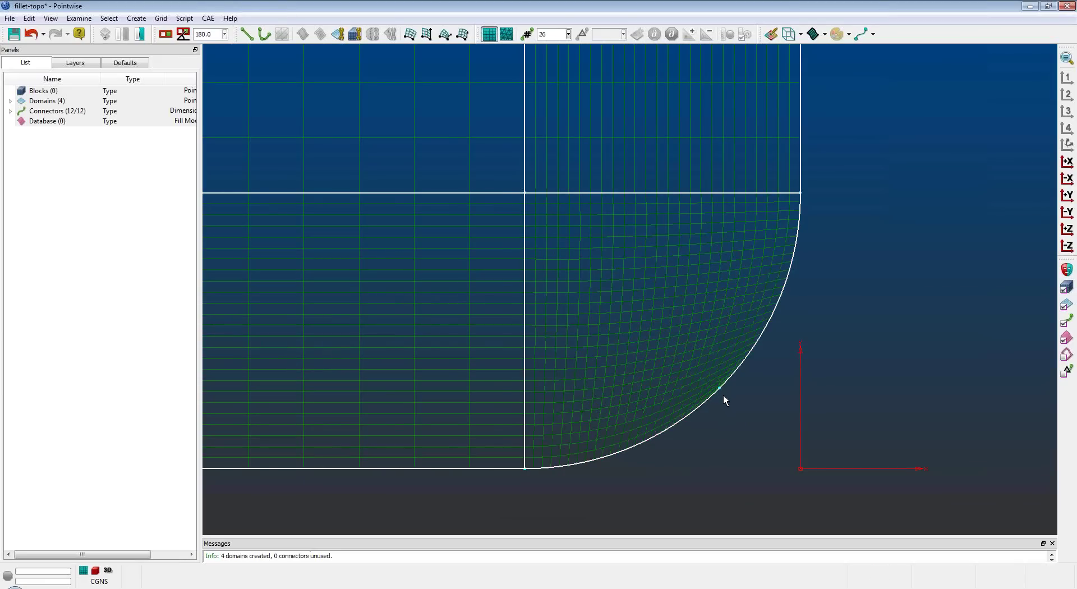
{"action": "scroll", "coordinate": [722, 395], "scroll_direction": "down", "scroll_amount": 5}
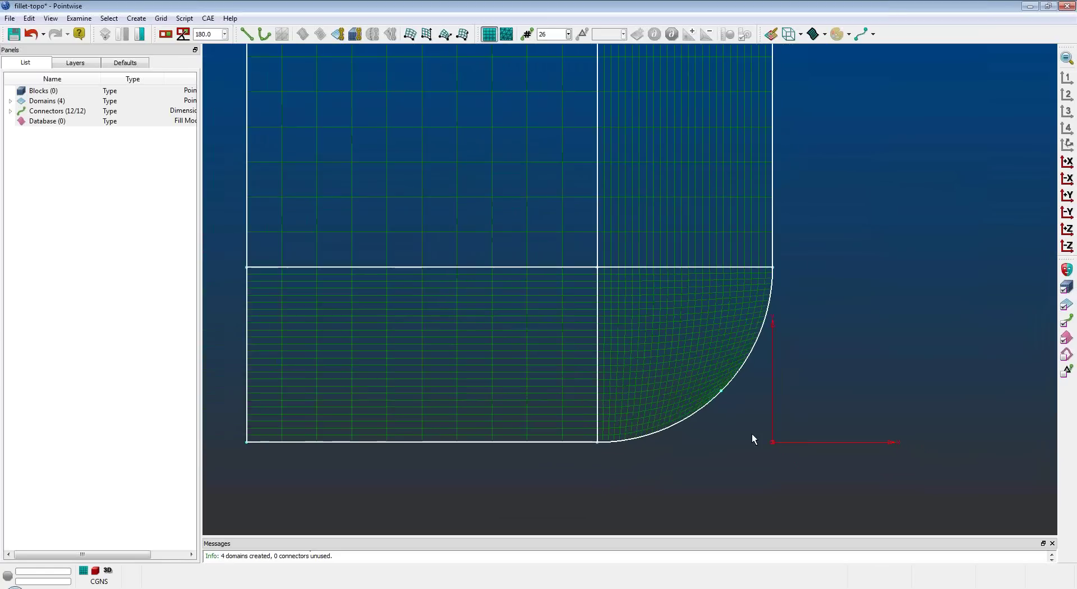
{"action": "scroll", "coordinate": [752, 433], "scroll_direction": "down", "scroll_amount": 3}
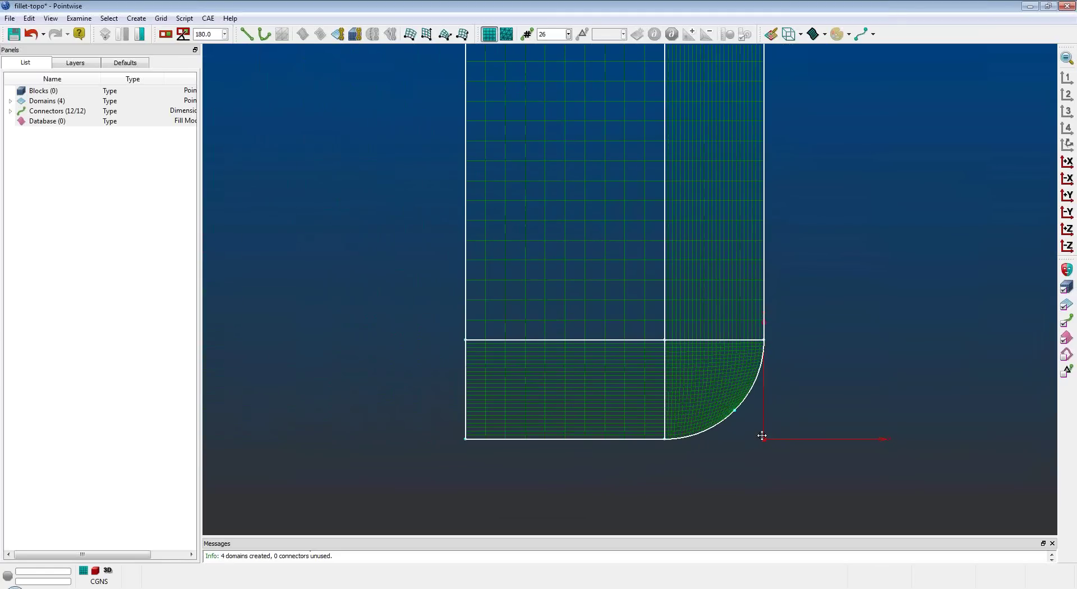
{"action": "right_click_drag", "start_coordinate": [760, 437], "coordinate": [732, 448], "text": "ctrl"}
{"action": "scroll", "coordinate": [733, 450], "scroll_direction": "down", "scroll_amount": 2}
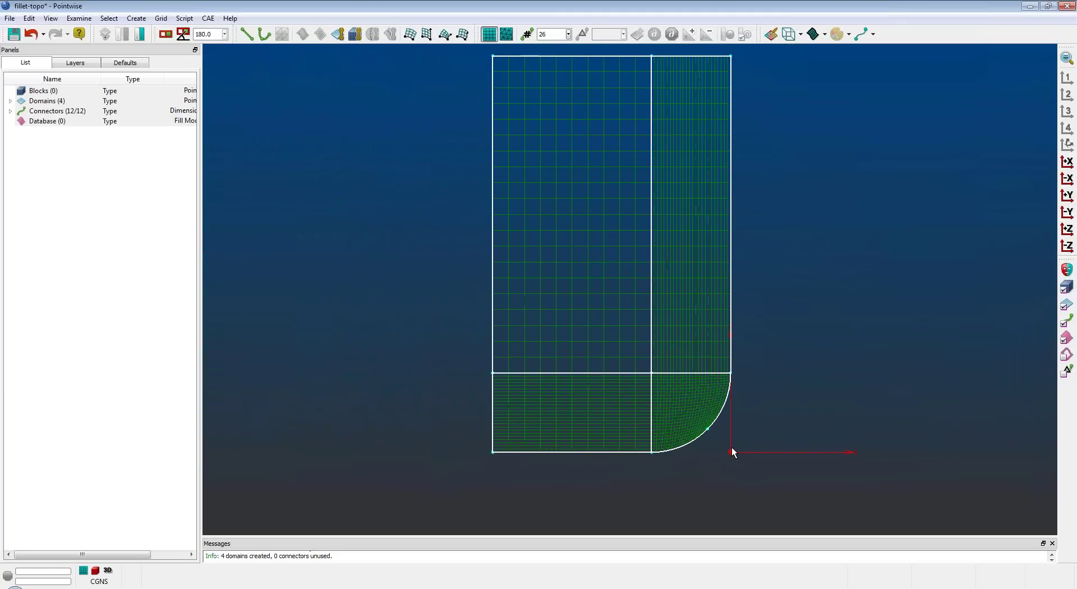
Set the spacing to .001 at the wall ends of the four connectors meeting the lower and outer walls, and clear the selection.
{"action": "key", "text": "ctrl+d"}
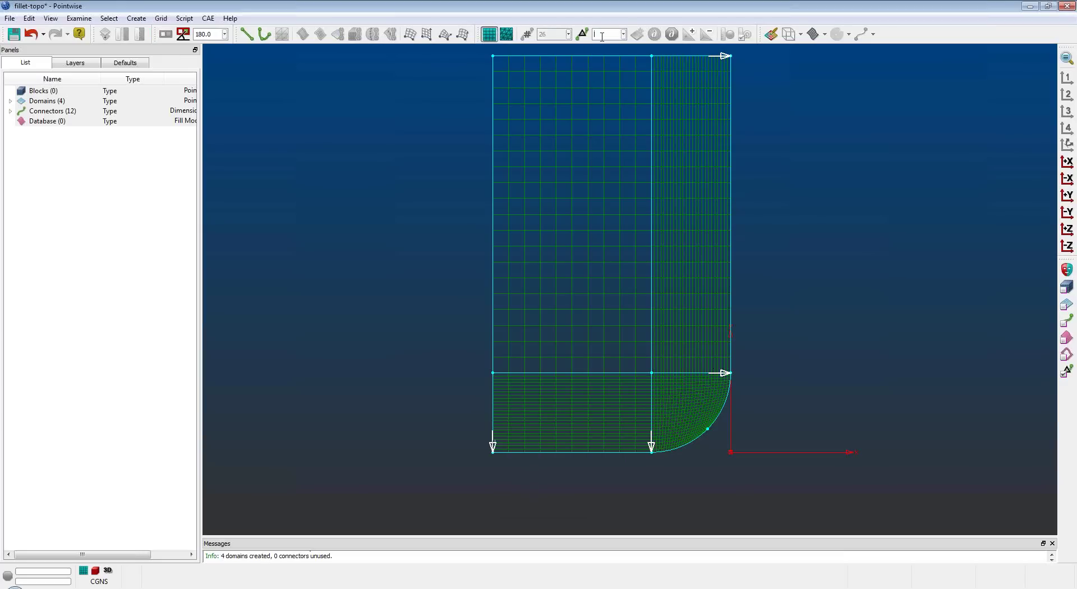
{"action": "type", "text": ".001"}
{"action": "key", "text": "Return"}
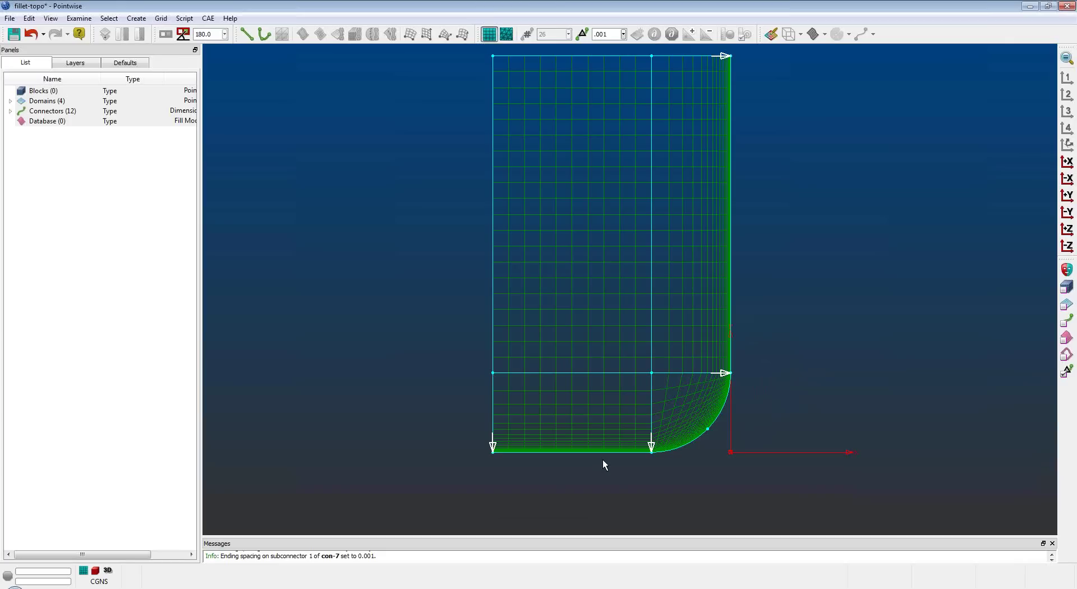
{"action": "scroll", "coordinate": [718, 438], "scroll_direction": "up", "scroll_amount": 2}
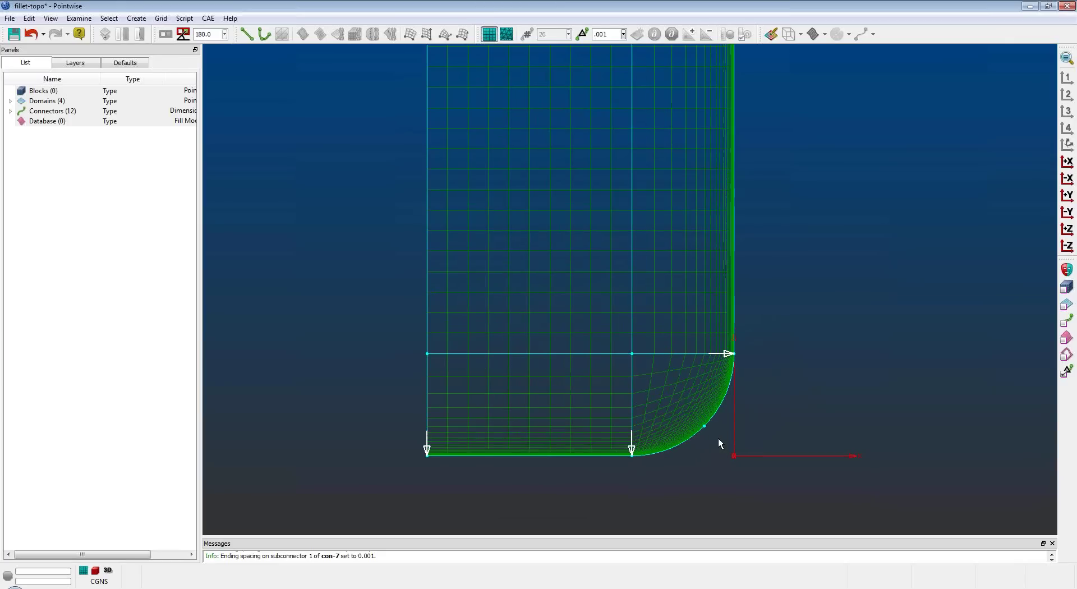
{"action": "left_click", "coordinate": [702, 440]}
{"action": "scroll", "coordinate": [702, 442], "scroll_direction": "up", "scroll_amount": 1}
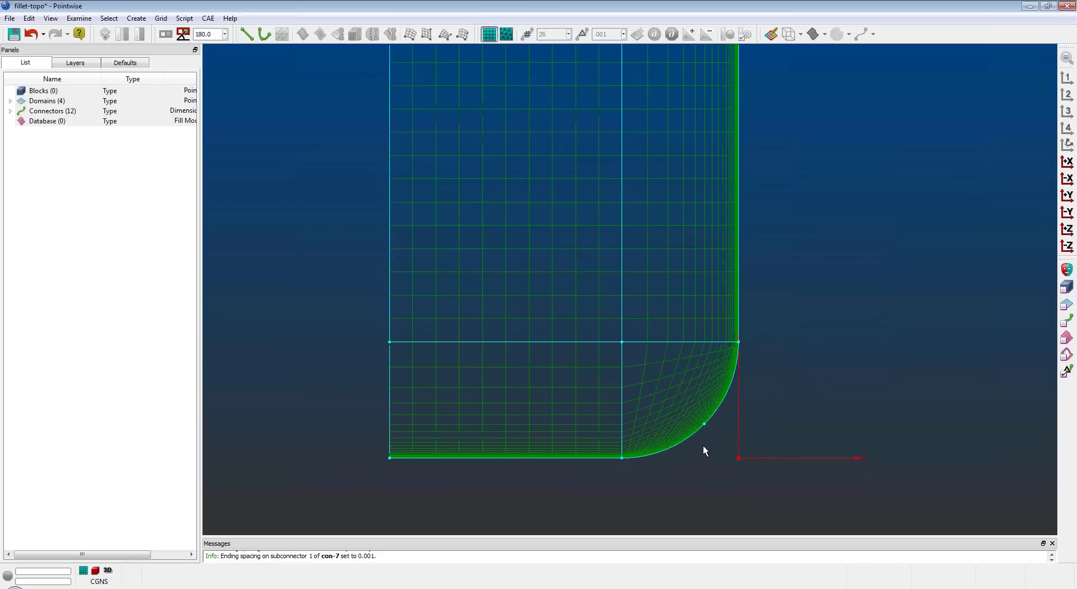
{"action": "left_click", "coordinate": [706, 451]}
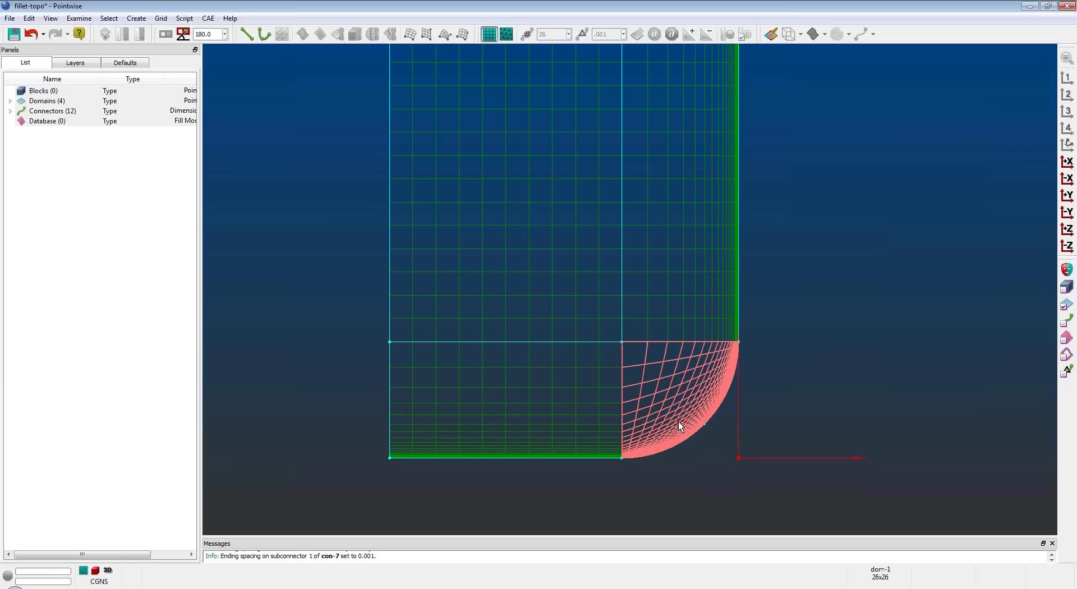
Examine the minimum included angle of the structured domain in the rounded fillet corner, and close the examination.
{"action": "left_click", "coordinate": [80, 18]}
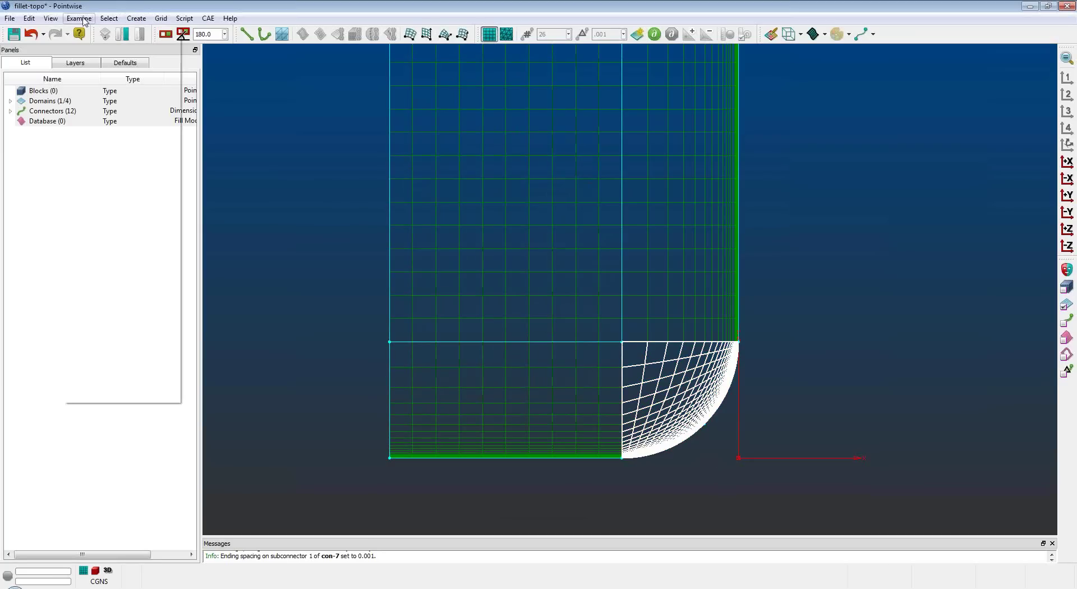
{"action": "left_click", "coordinate": [110, 256]}
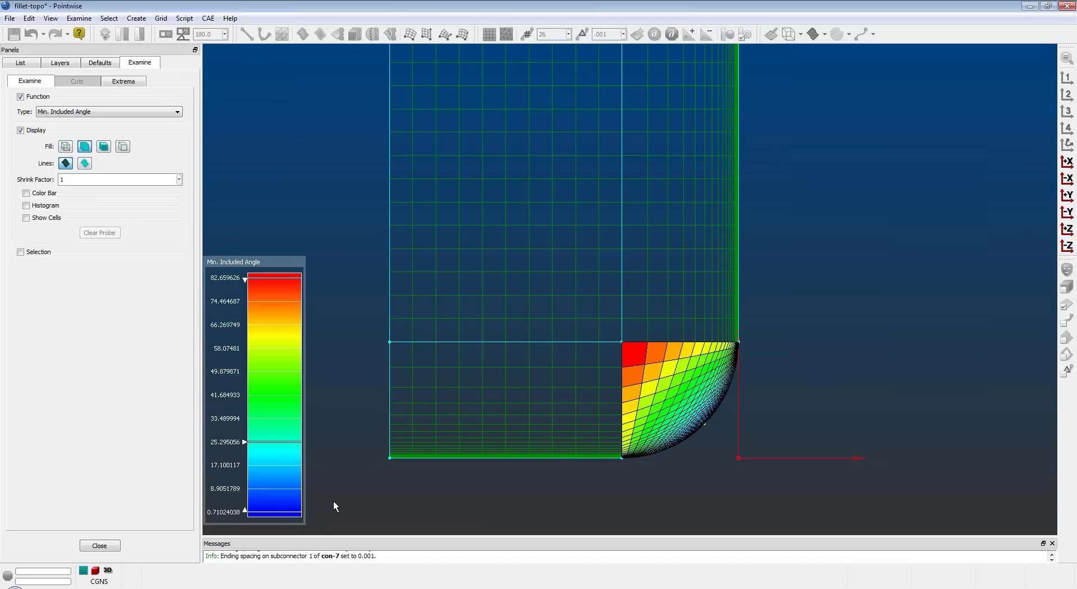
{"action": "left_click", "coordinate": [105, 546]}
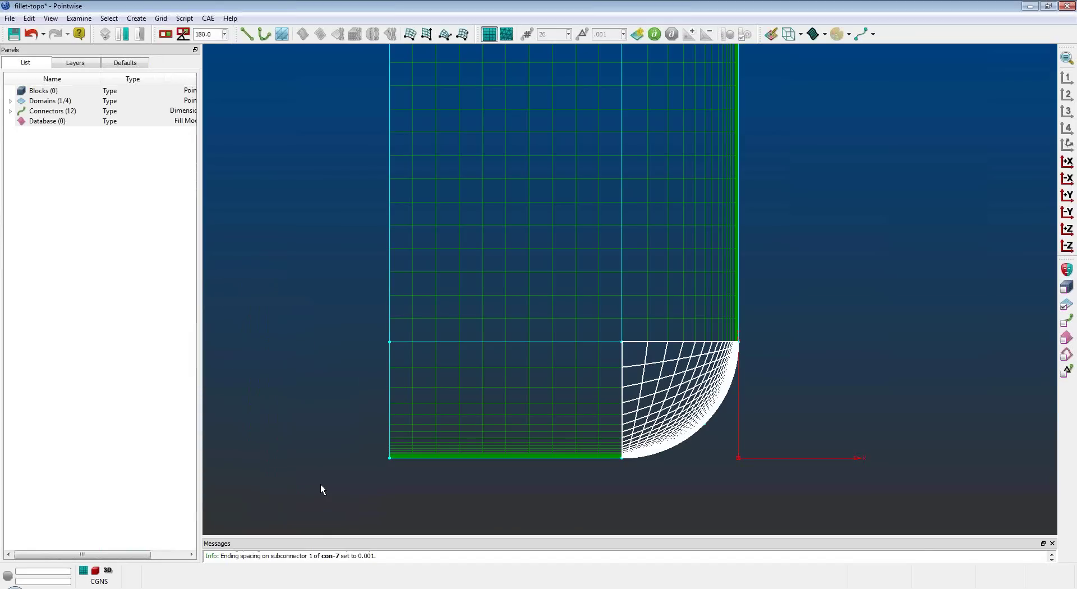
Undo the wall spacings, domain assembly, arc dimensioning and arc split, back to the single fillet arc connector.
{"action": "key", "text": "ctrl+z"}
{"action": "key", "text": "ctrl+z"}
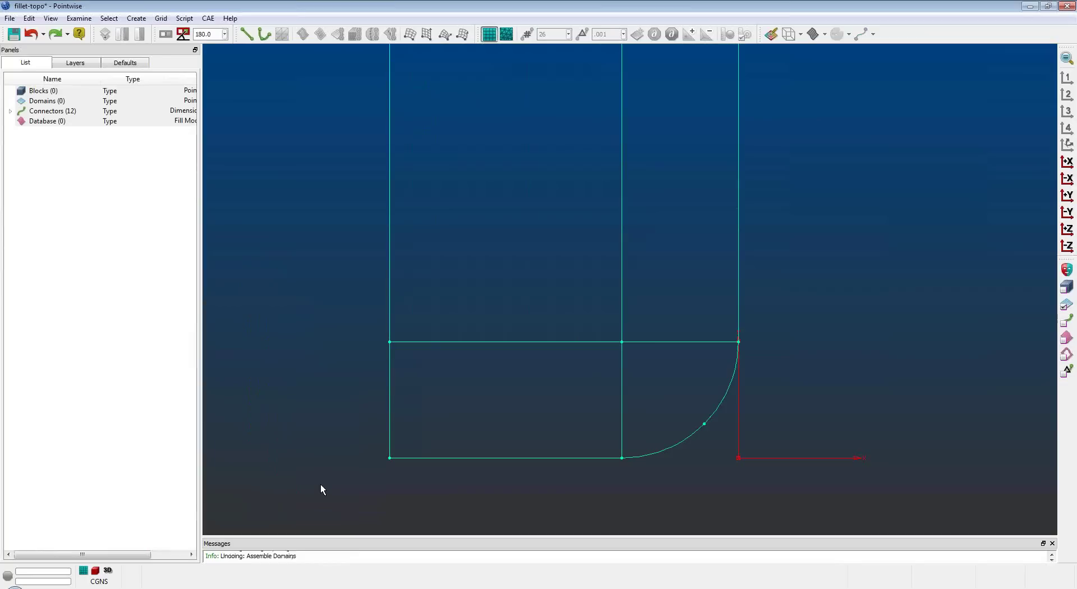
{"action": "key", "text": "ctrl+z"}
{"action": "key", "text": "ctrl+z"}
{"action": "scroll", "coordinate": [348, 482], "scroll_direction": "down", "scroll_amount": 1}
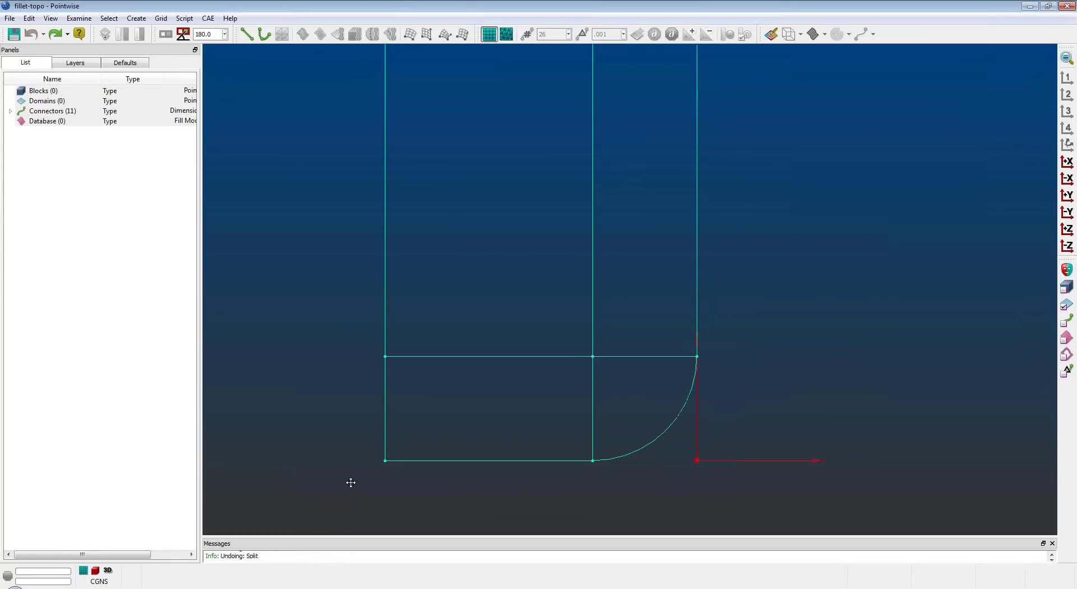
{"action": "scroll", "coordinate": [382, 503], "scroll_direction": "down", "scroll_amount": 2}
{"action": "right_click_drag", "start_coordinate": [385, 504], "coordinate": [413, 503], "text": "ctrl"}
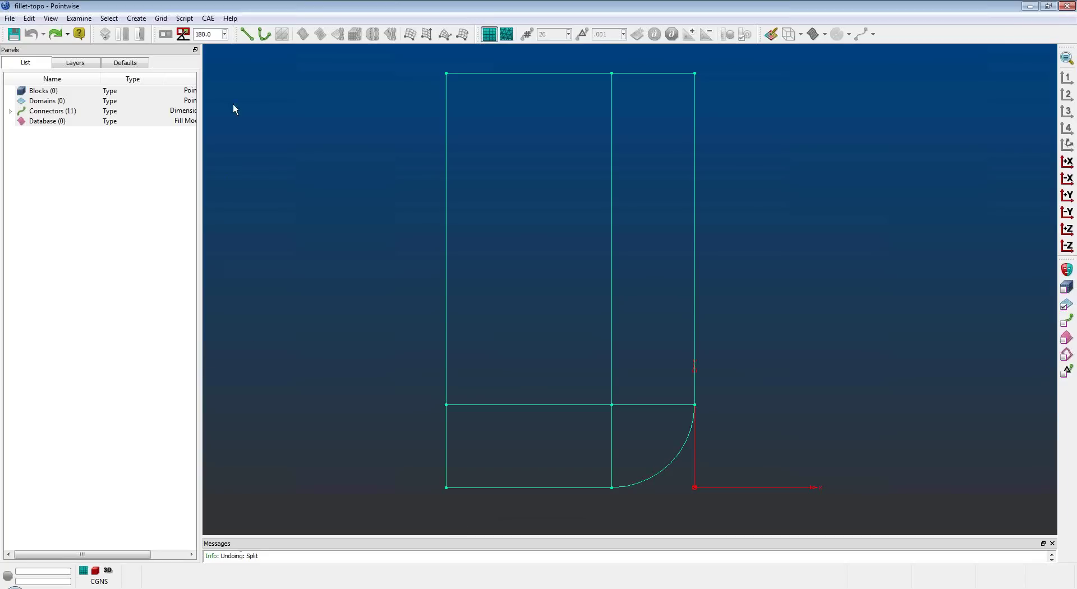
Create a pole connector at the fillet arc's center, where the interior connectors cross at X 0.0, Y 1.0, Z 0.0.
{"action": "left_click", "coordinate": [265, 34]}
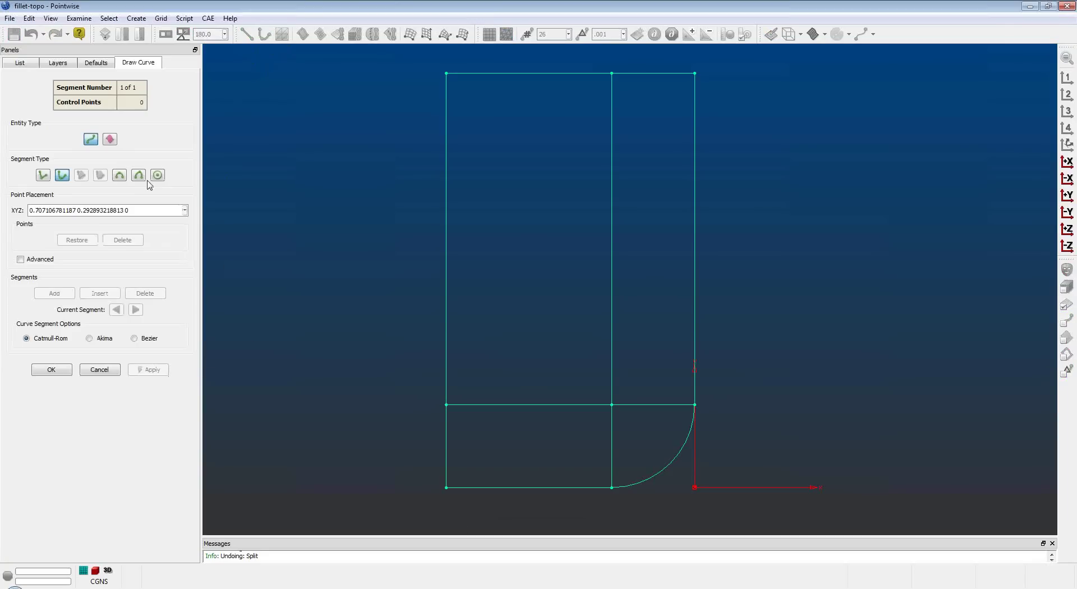
{"action": "left_click", "coordinate": [157, 176]}
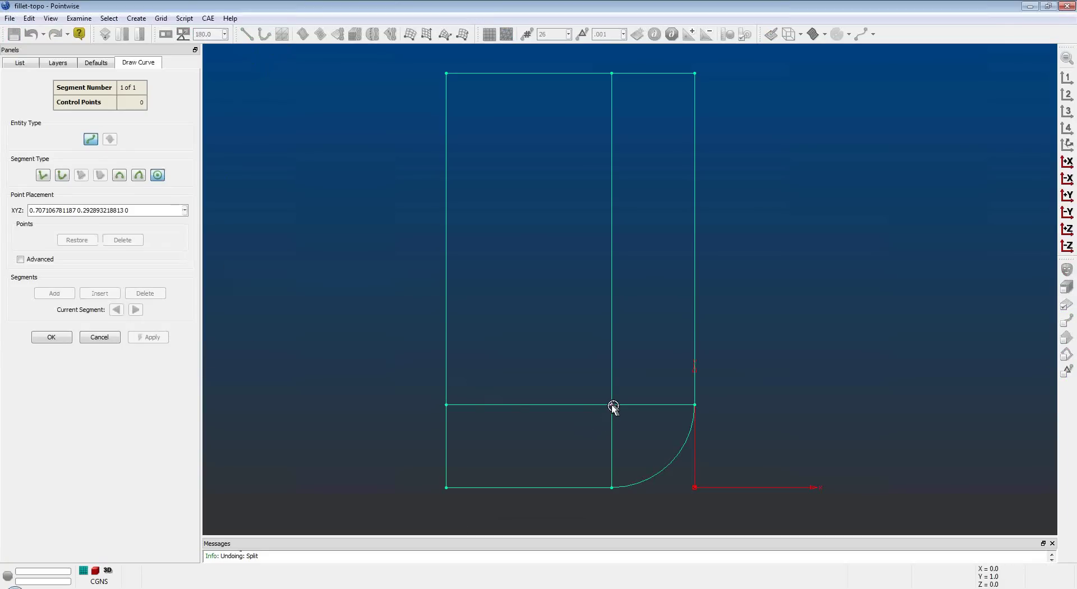
{"action": "left_click", "coordinate": [612, 405]}
{"action": "left_click", "coordinate": [54, 337]}
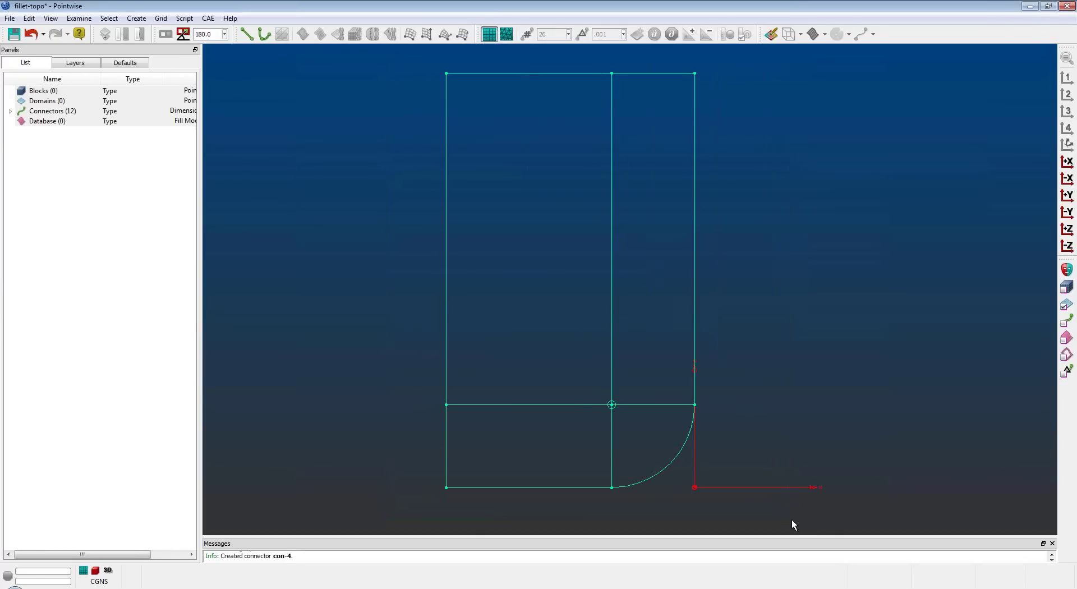
Assemble structured domains from all the connectors, including the pole, and clear the selection.
{"action": "left_click_drag", "start_coordinate": [397, 59], "coordinate": [772, 477]}
{"action": "left_click_drag", "start_coordinate": [776, 513], "coordinate": [776, 514]}
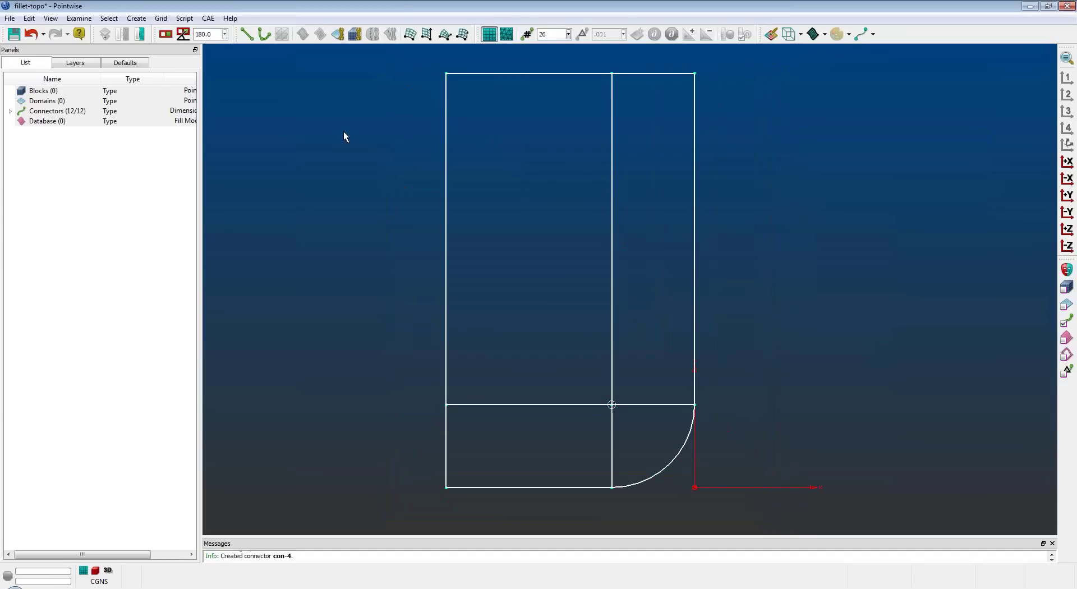
{"action": "left_click", "coordinate": [337, 34]}
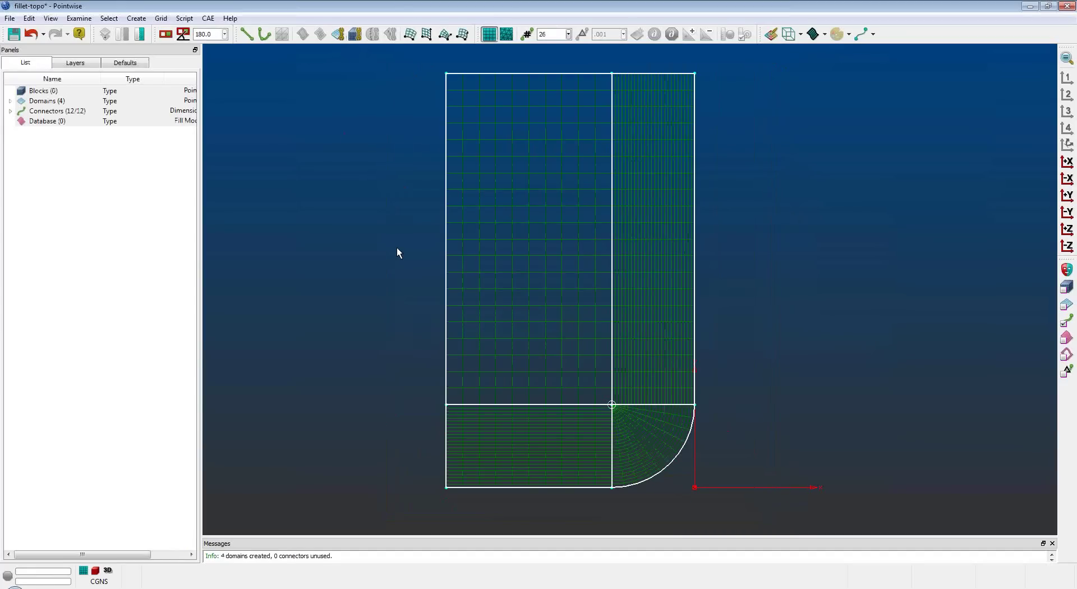
{"action": "left_click", "coordinate": [397, 253]}
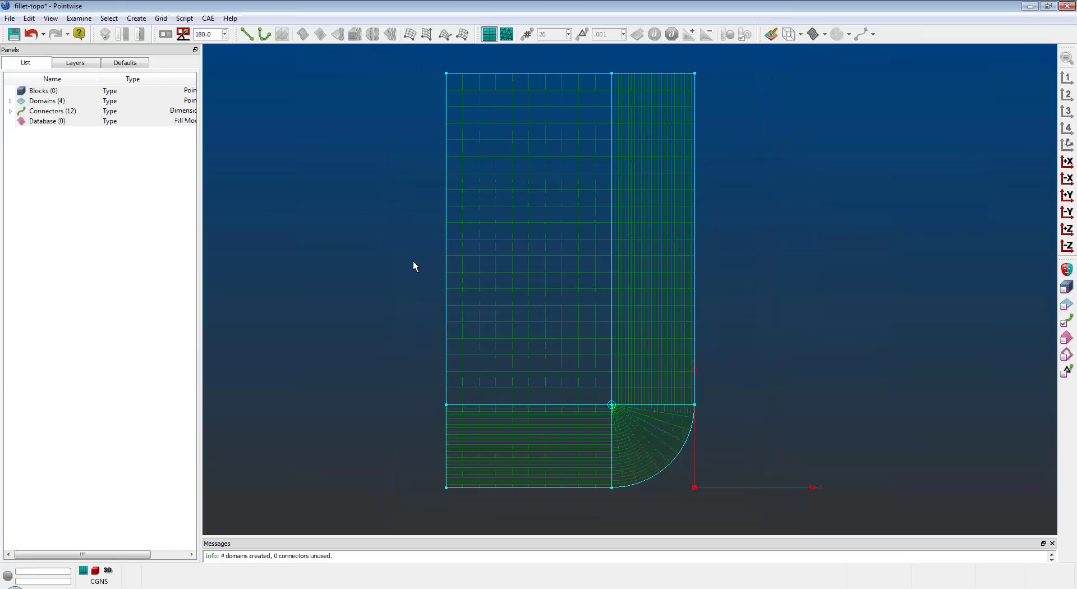
Set a spacing of .001 at the wall ends of the two lower vertical and two outer horizontal connectors, and clear the selection.
{"action": "left_click", "coordinate": [449, 465]}
{"action": "left_click", "coordinate": [613, 478], "text": "ctrl"}
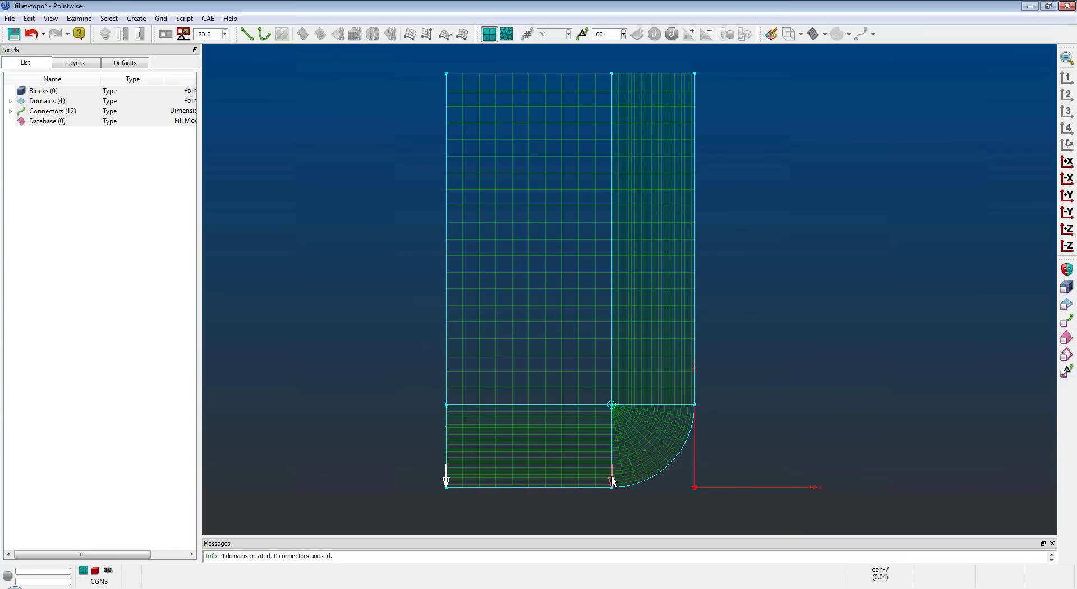
{"action": "left_click", "coordinate": [682, 404], "text": "ctrl"}
{"action": "left_click", "coordinate": [687, 76], "text": "ctrl"}
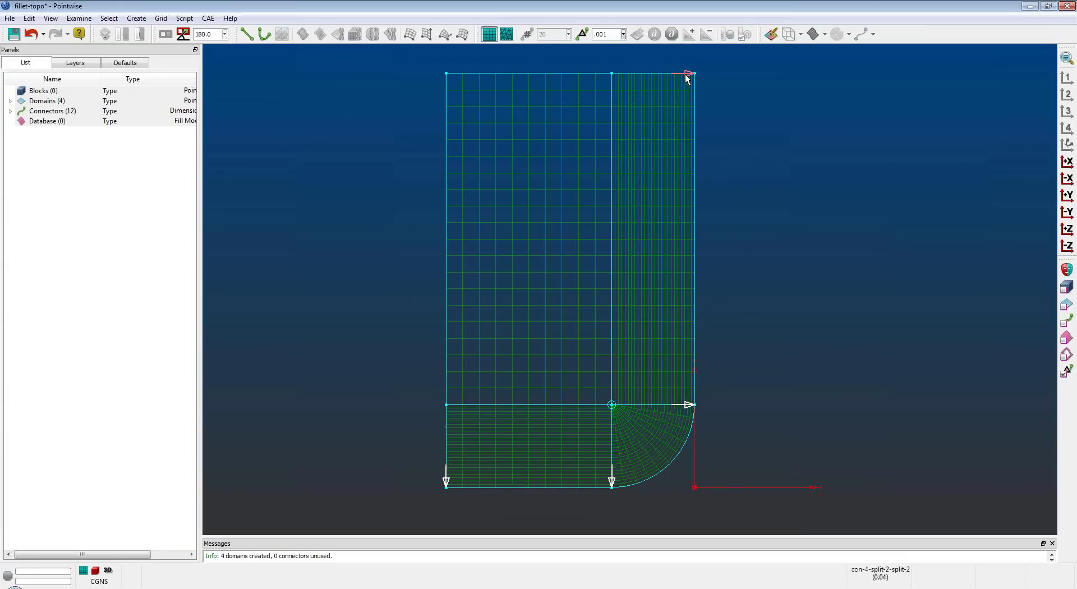
{"action": "left_click", "coordinate": [619, 35]}
{"action": "key", "text": "Return"}
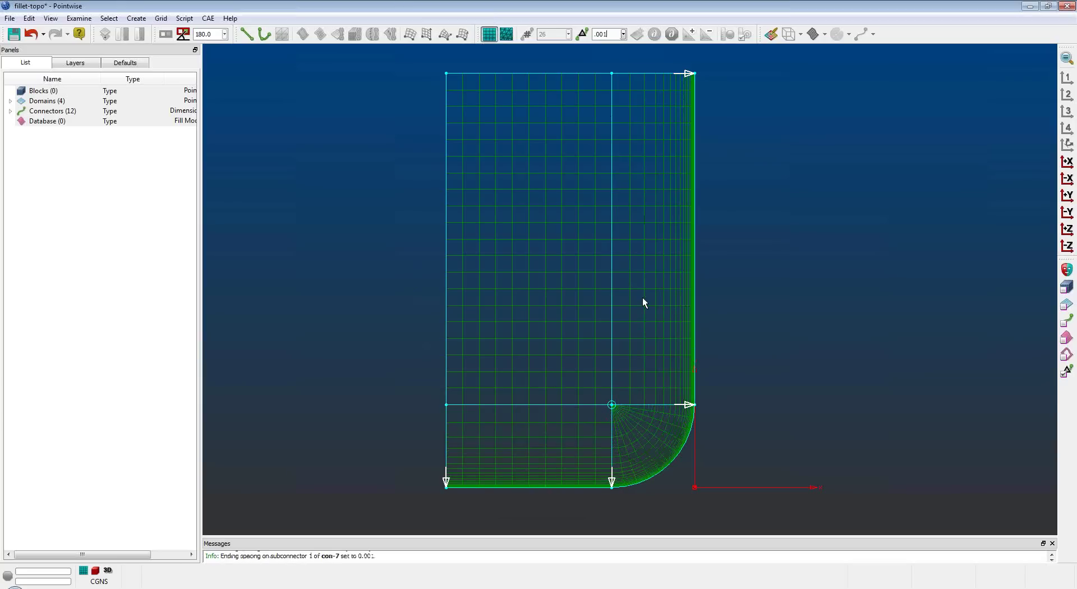
{"action": "key", "text": "ctrl+d"}
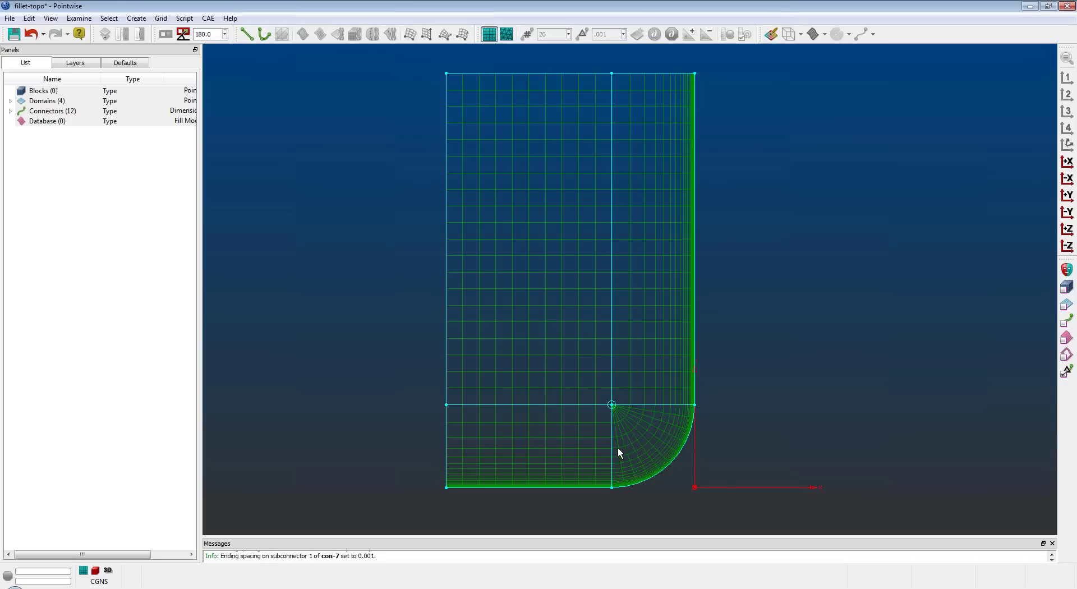
Examine the area ratio across all four domains, particularly around the pole, and clear the selection.
{"action": "left_click", "coordinate": [601, 448]}
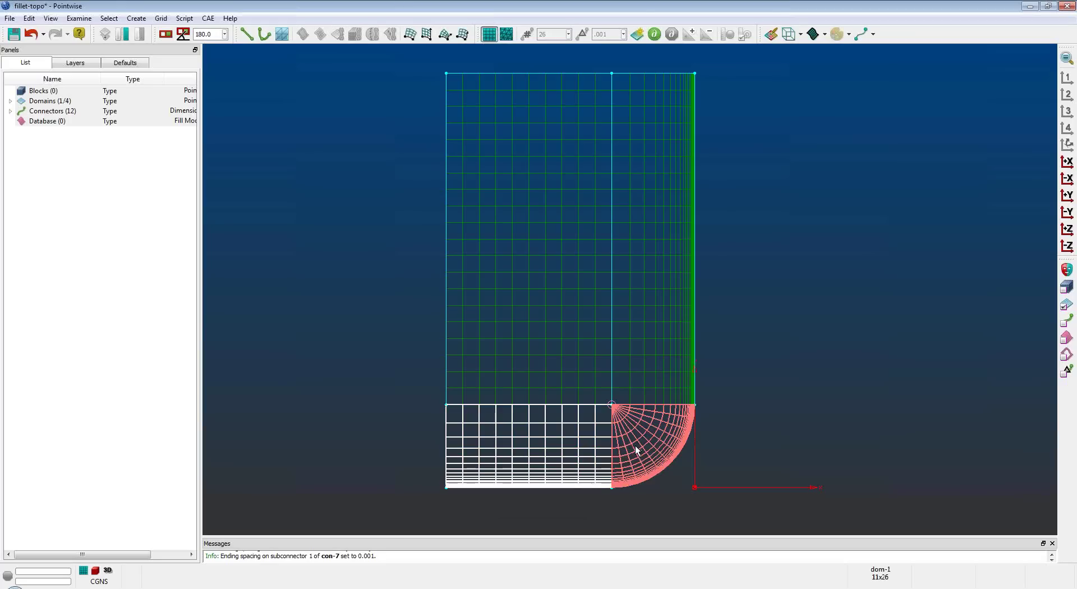
{"action": "left_click", "coordinate": [630, 449]}
{"action": "left_click", "coordinate": [635, 387]}
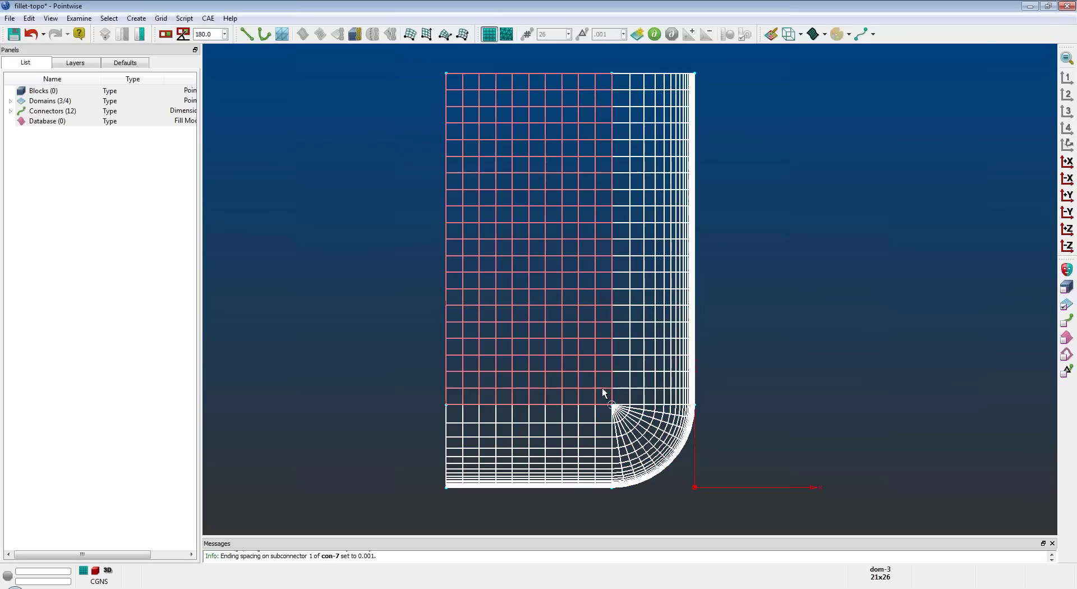
{"action": "left_click", "coordinate": [604, 393]}
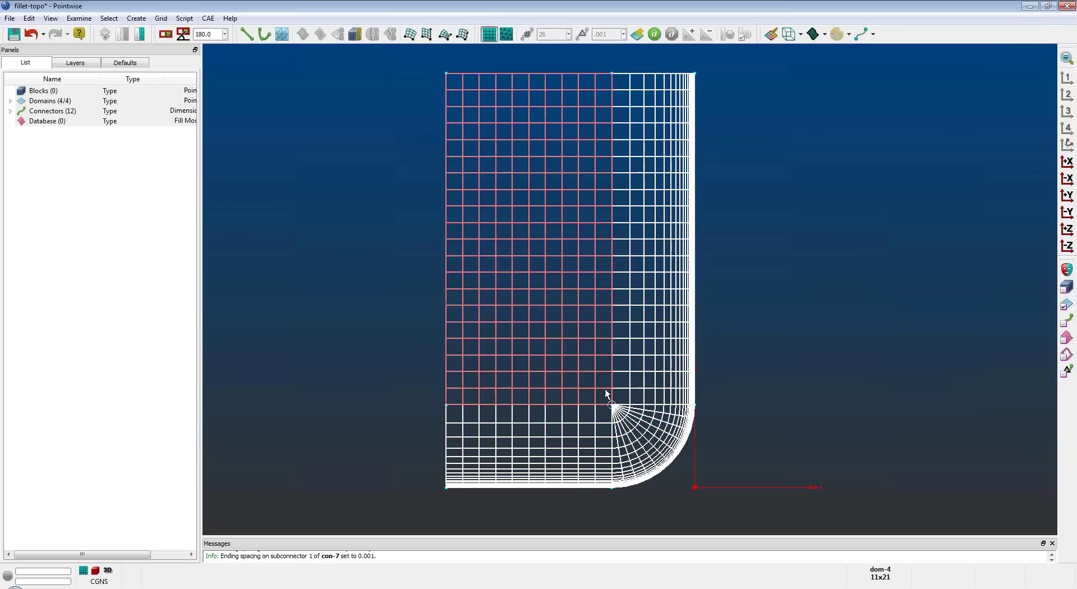
{"action": "left_click", "coordinate": [79, 18]}
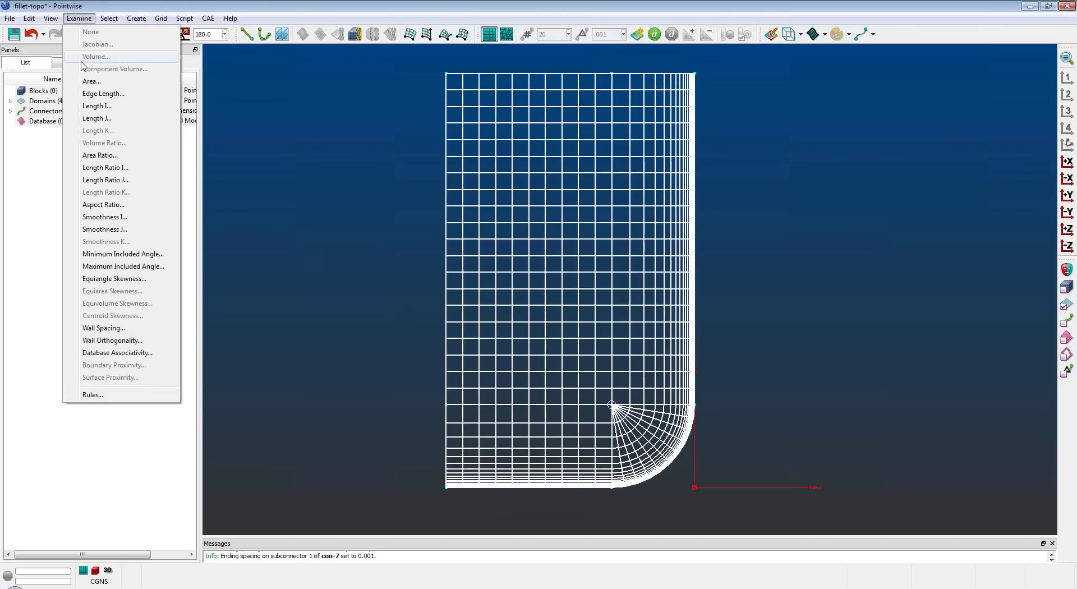
{"action": "left_click", "coordinate": [100, 156]}
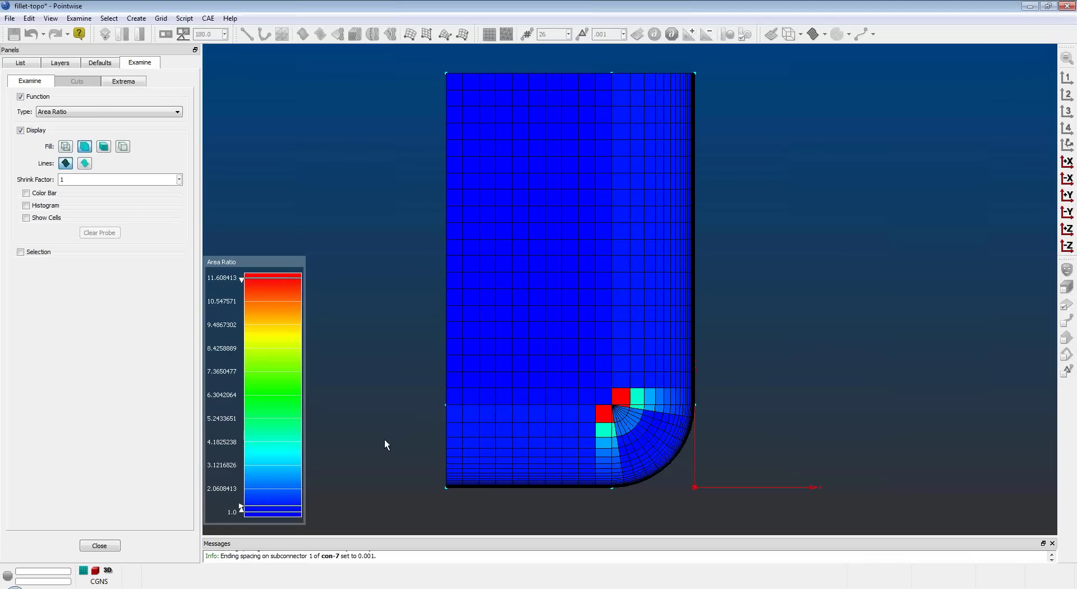
{"action": "left_click", "coordinate": [104, 547]}
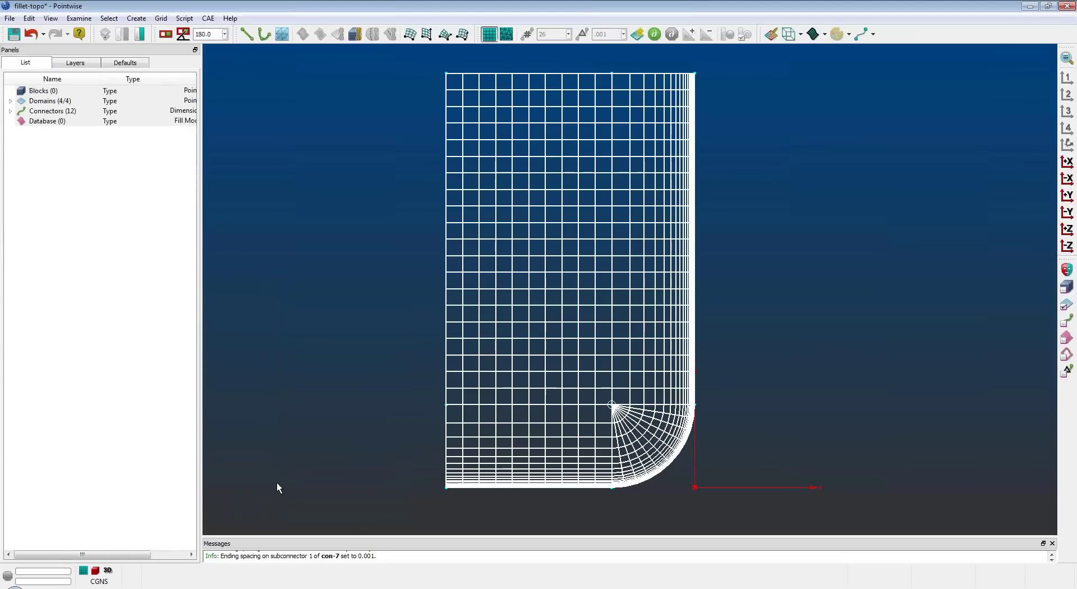
{"action": "left_click", "coordinate": [316, 482]}
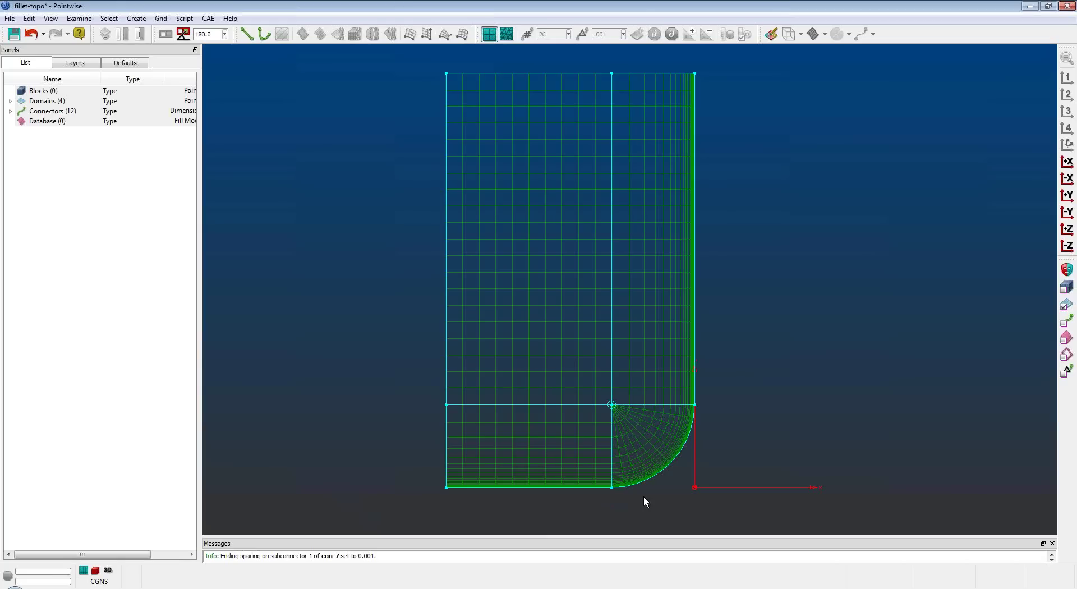
Split the quarter-circle fillet domain in the J direction at the grid point near X 0.503, Y 0.497.
{"action": "left_click", "coordinate": [640, 463]}
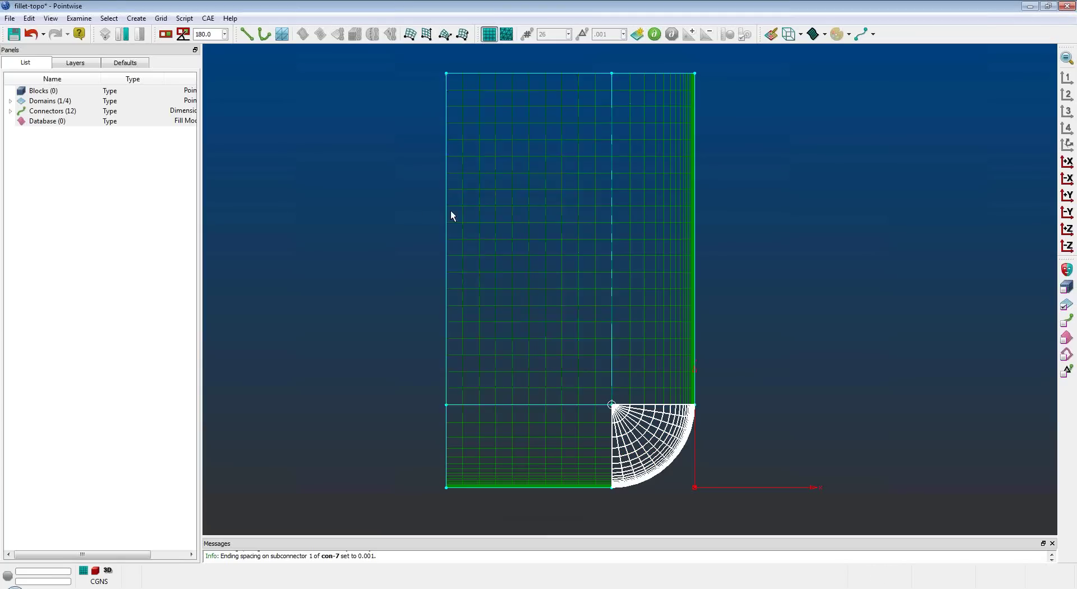
{"action": "left_click", "coordinate": [122, 34]}
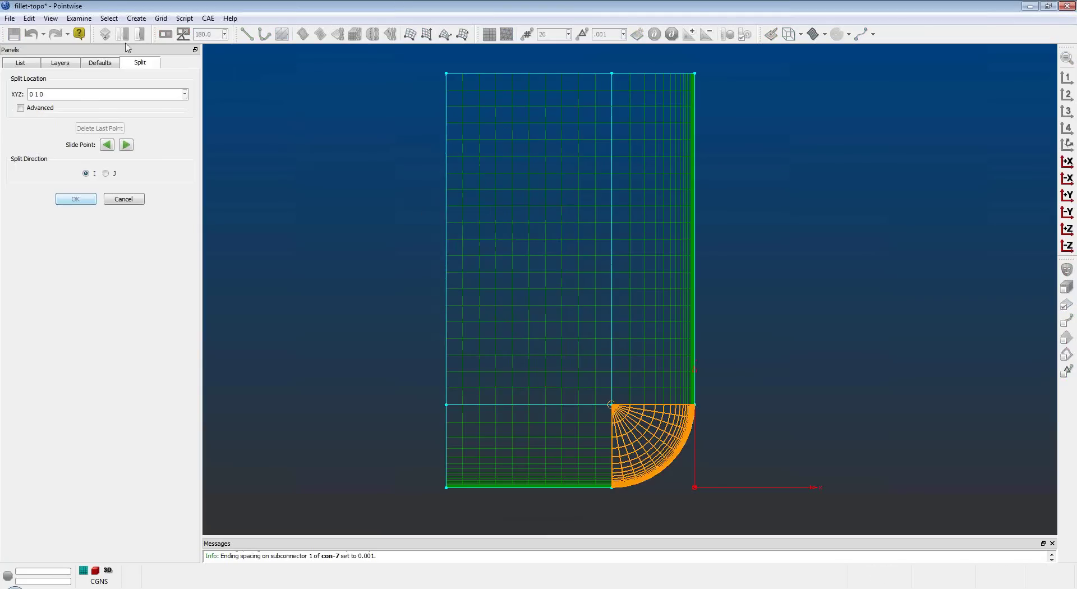
{"action": "left_click", "coordinate": [653, 446]}
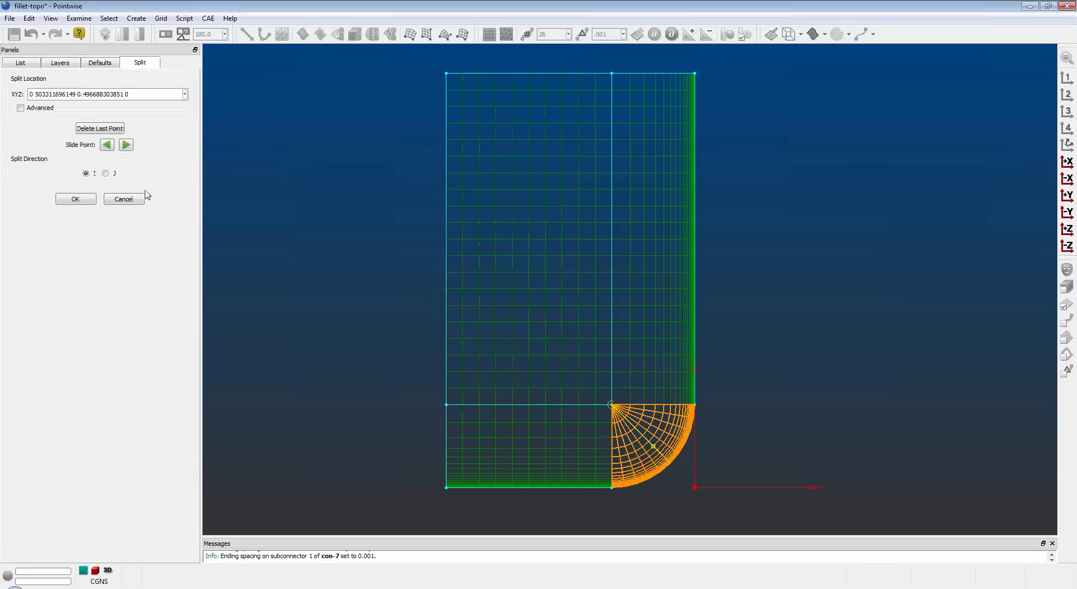
{"action": "left_click", "coordinate": [106, 173]}
{"action": "left_click", "coordinate": [81, 201]}
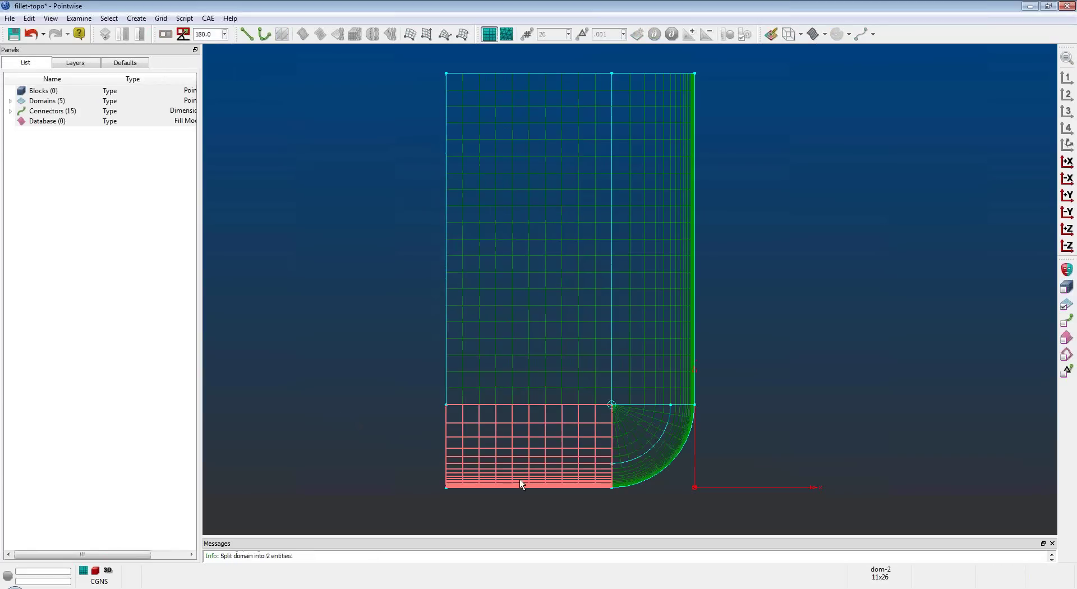
Split the inner arc connector at its middle grid point, using Split Only At Grid Points, and clear the selection.
{"action": "left_click", "coordinate": [643, 456]}
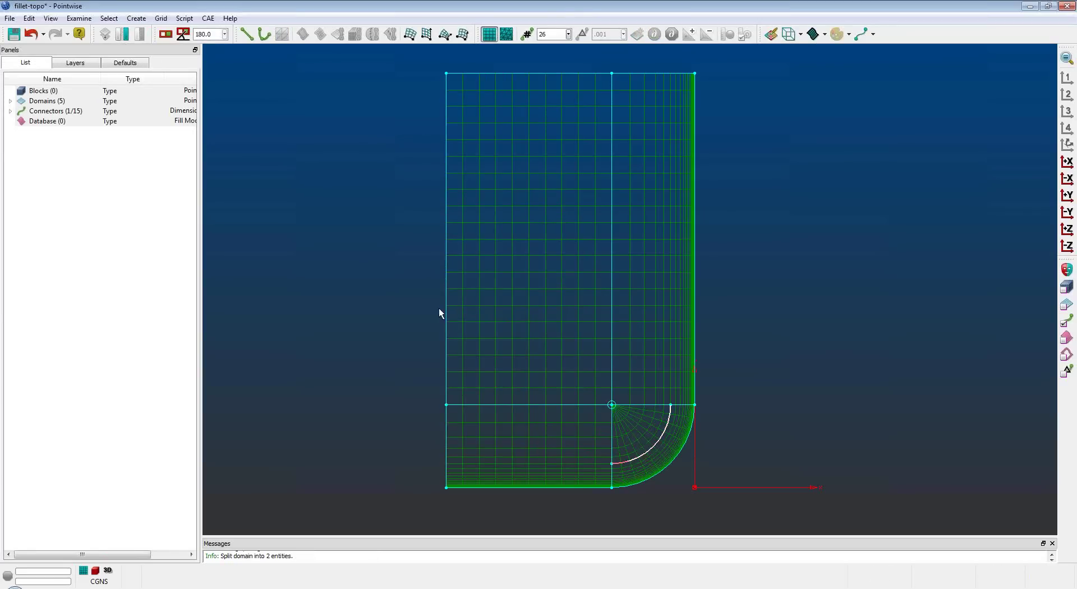
{"action": "left_click", "coordinate": [127, 36]}
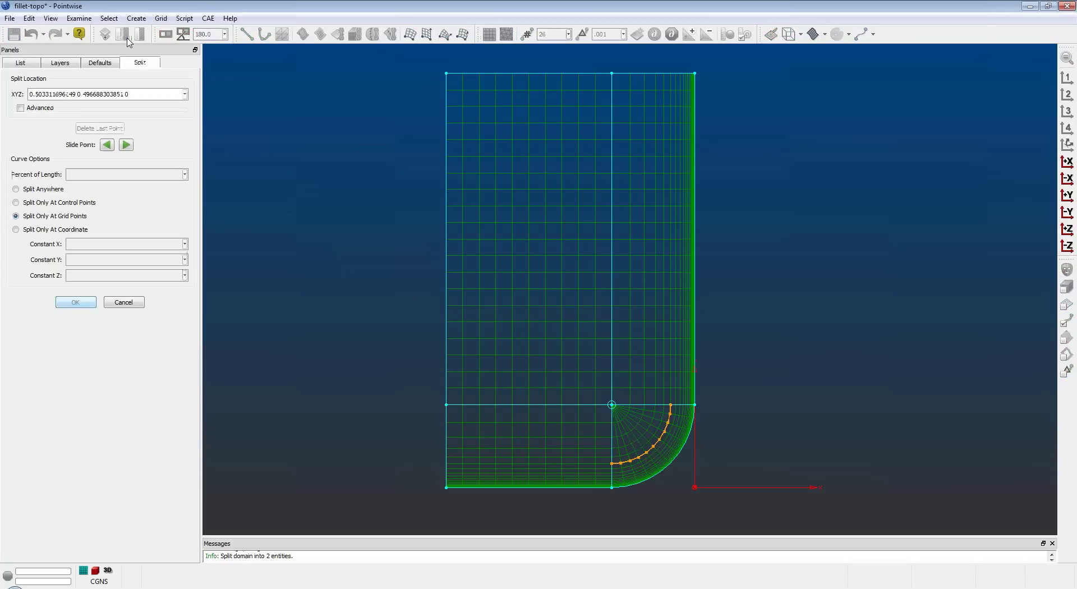
{"action": "left_click", "coordinate": [654, 446]}
{"action": "left_click", "coordinate": [79, 302]}
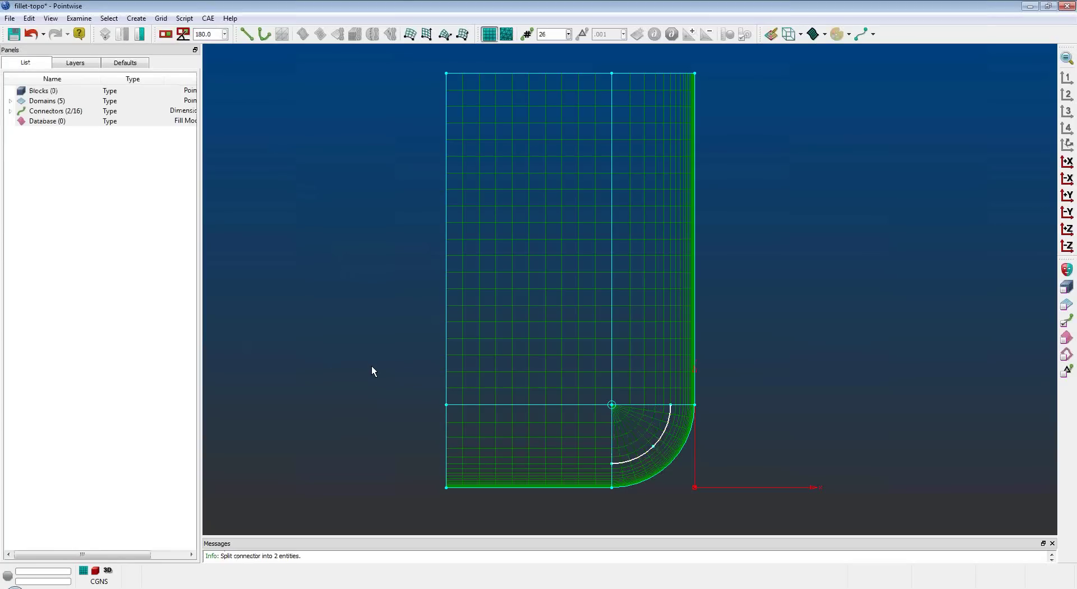
{"action": "left_click", "coordinate": [371, 365]}
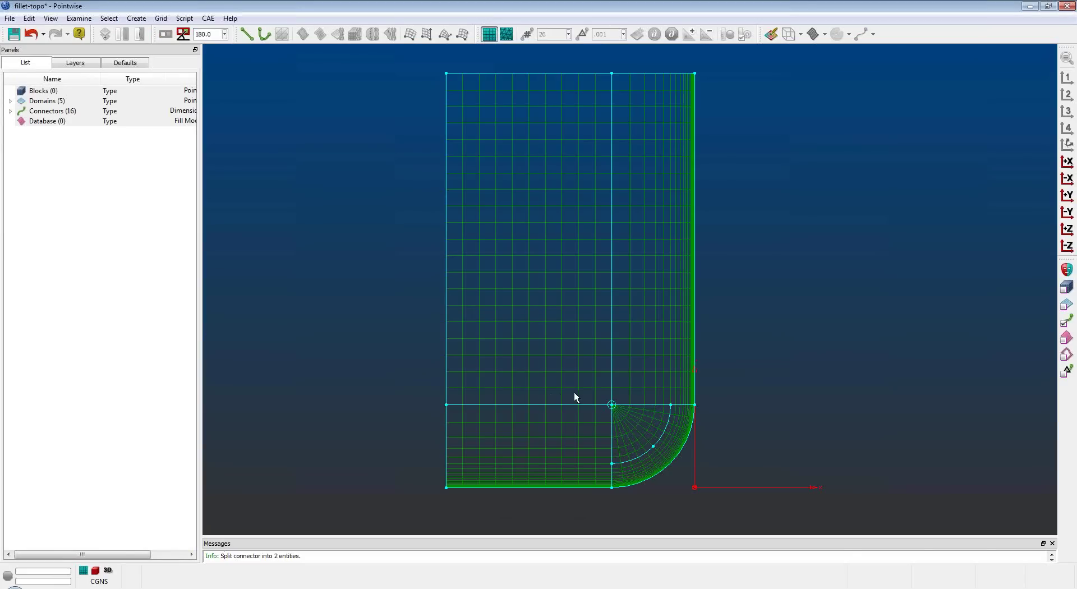
Delete the pole connector with its inner domain, and assemble a structured domain from the four connectors enclosing the gap.
{"action": "left_click_drag", "start_coordinate": [623, 420], "coordinate": [625, 420]}
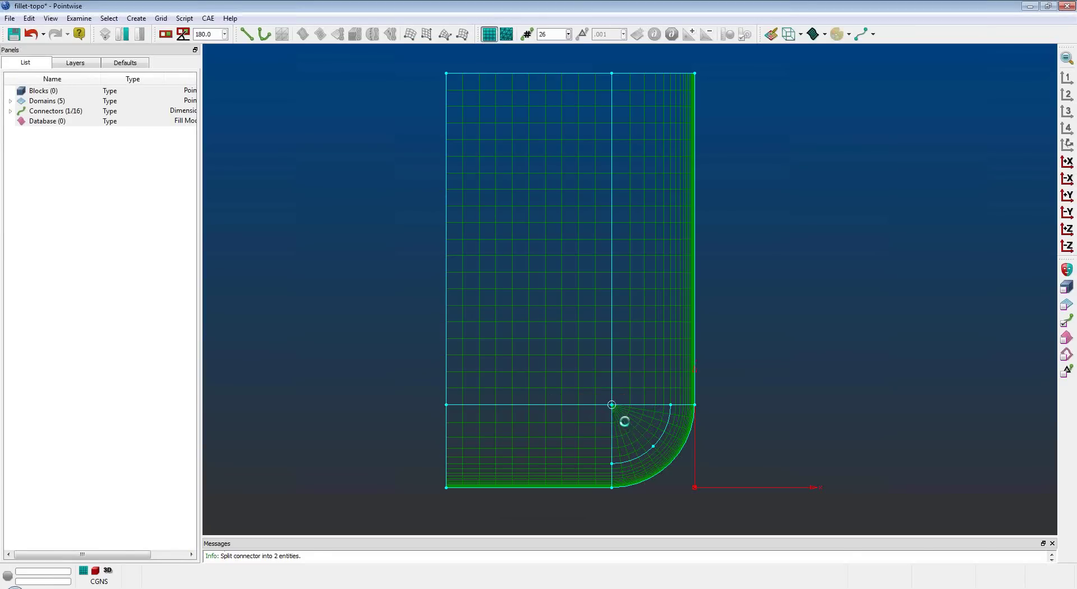
{"action": "key", "text": "Delete"}
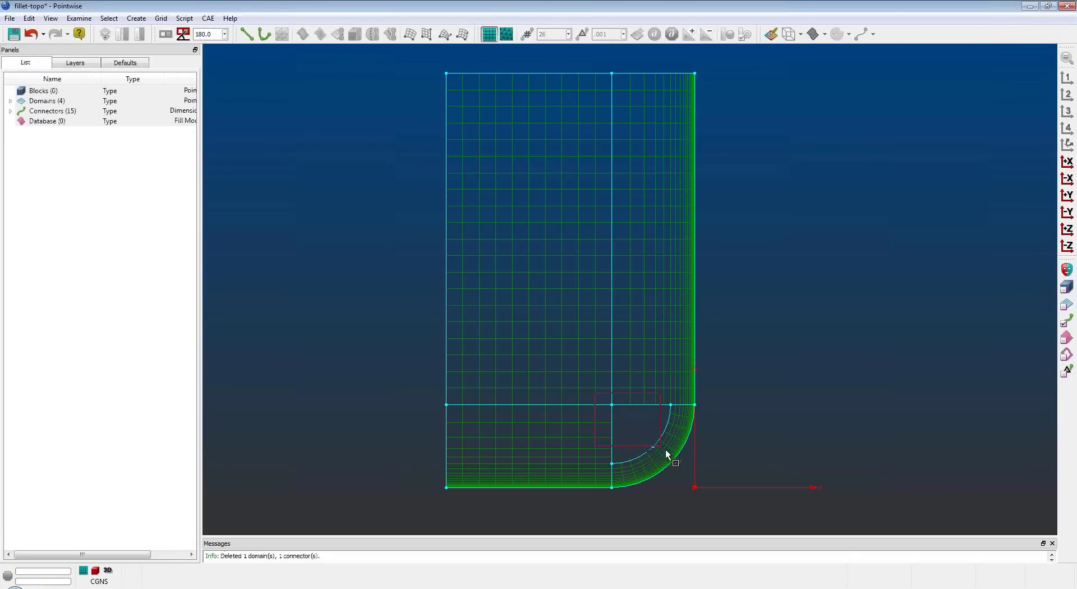
{"action": "left_click_drag", "start_coordinate": [679, 470], "coordinate": [537, 365]}
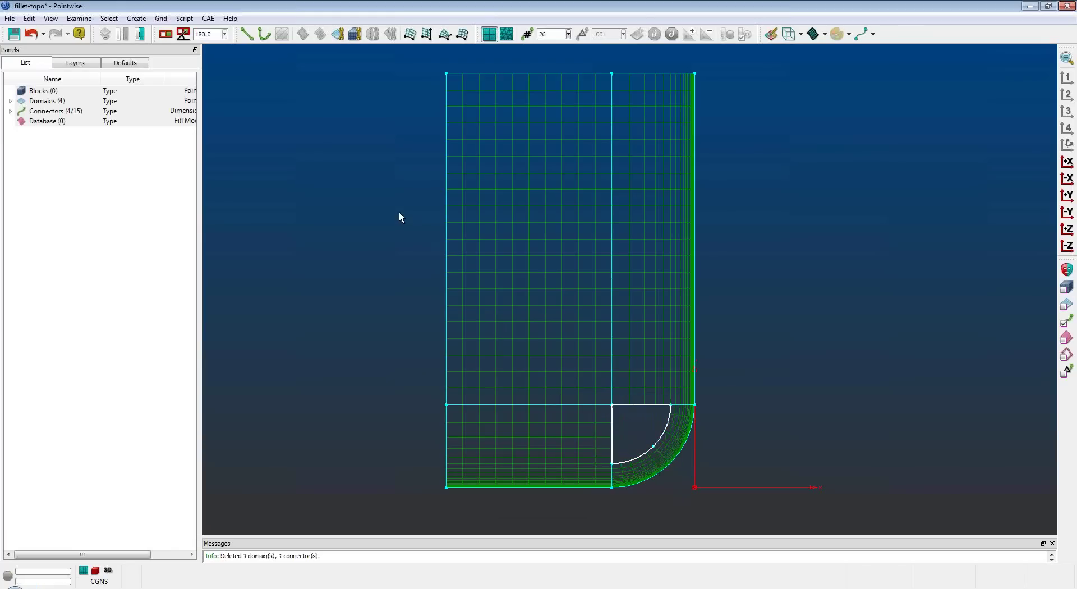
{"action": "left_click", "coordinate": [337, 35]}
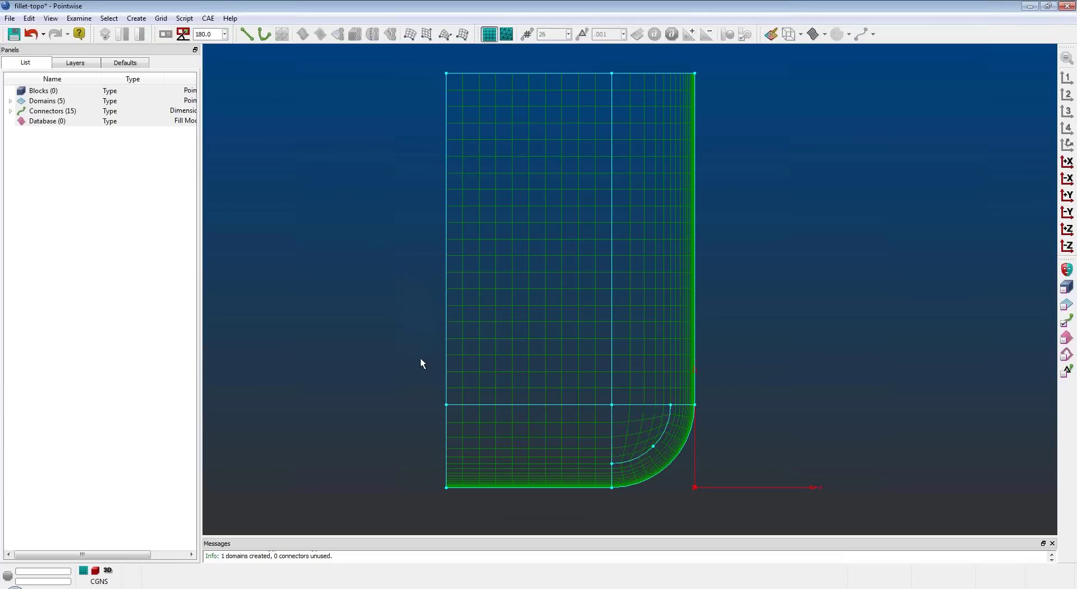
Open both fillet domains in the structured solver and set all their edges to Floating boundary conditions.
{"action": "left_click", "coordinate": [645, 446]}
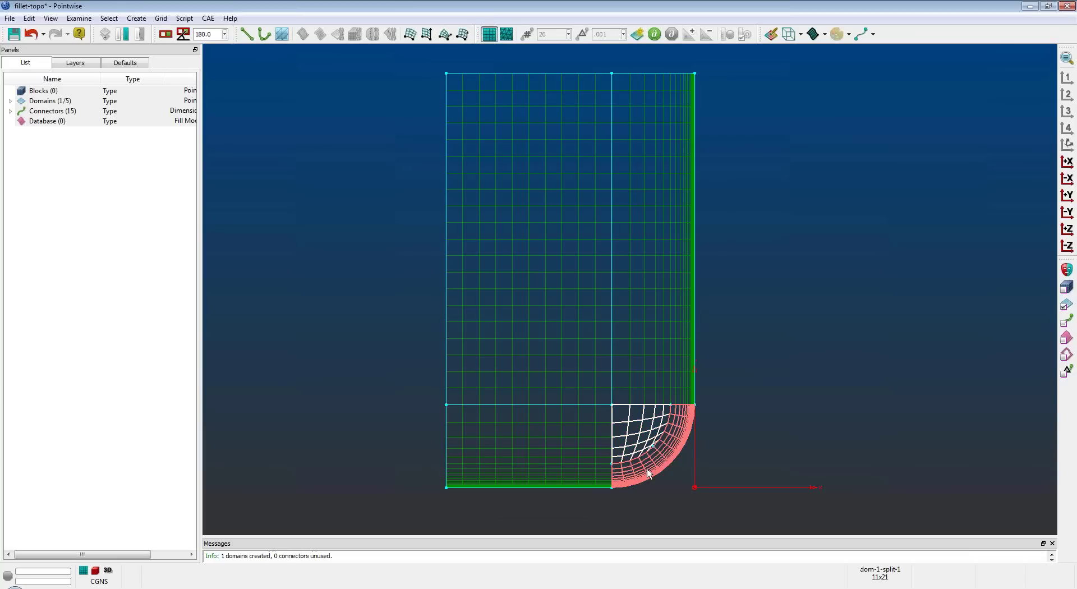
{"action": "left_click", "coordinate": [682, 448]}
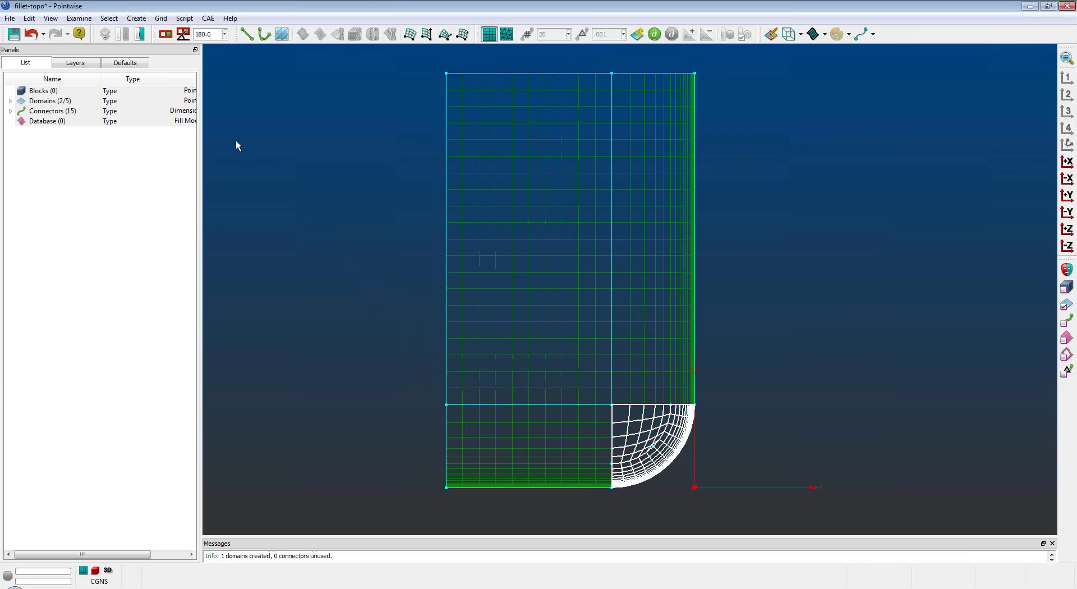
{"action": "left_click", "coordinate": [161, 18]}
{"action": "left_click", "coordinate": [175, 70]}
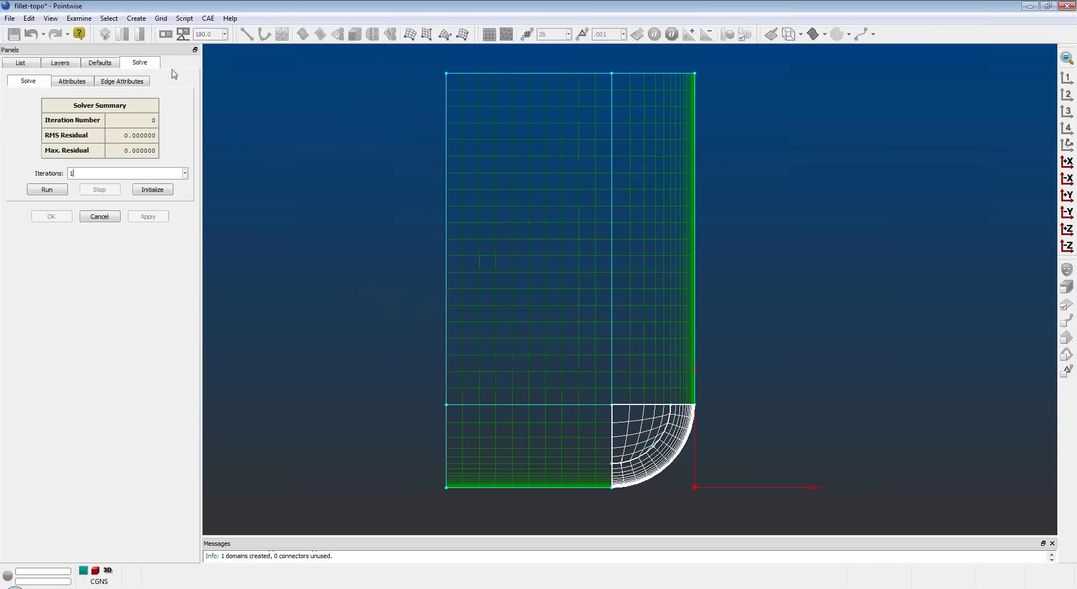
{"action": "left_click", "coordinate": [127, 82]}
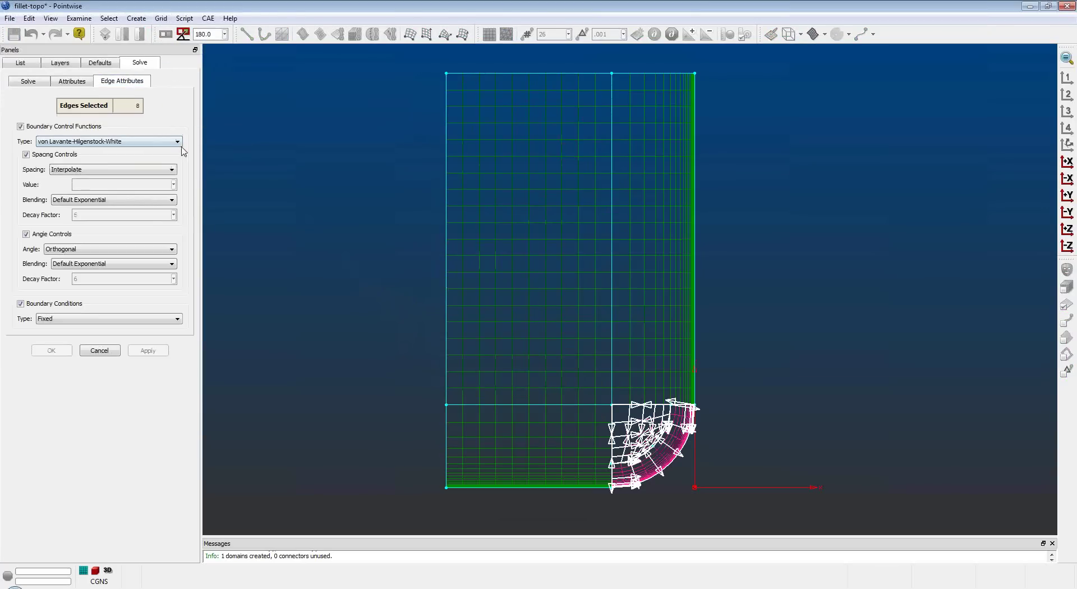
{"action": "left_click", "coordinate": [147, 319]}
{"action": "left_click", "coordinate": [148, 336]}
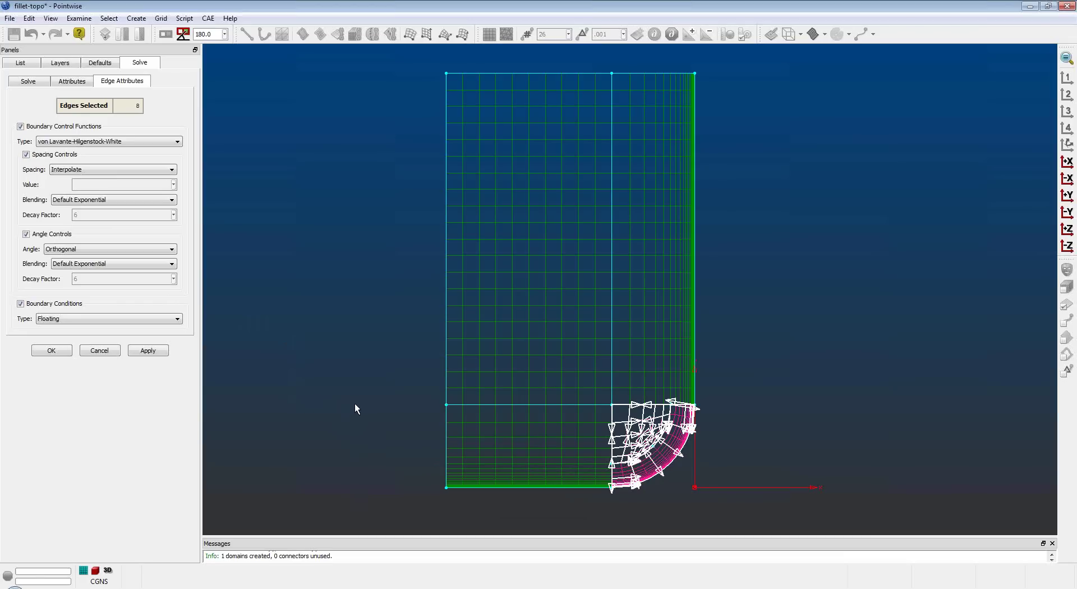
{"action": "left_click", "coordinate": [64, 249]}
{"action": "left_click", "coordinate": [70, 274]}
{"action": "left_click", "coordinate": [61, 250]}
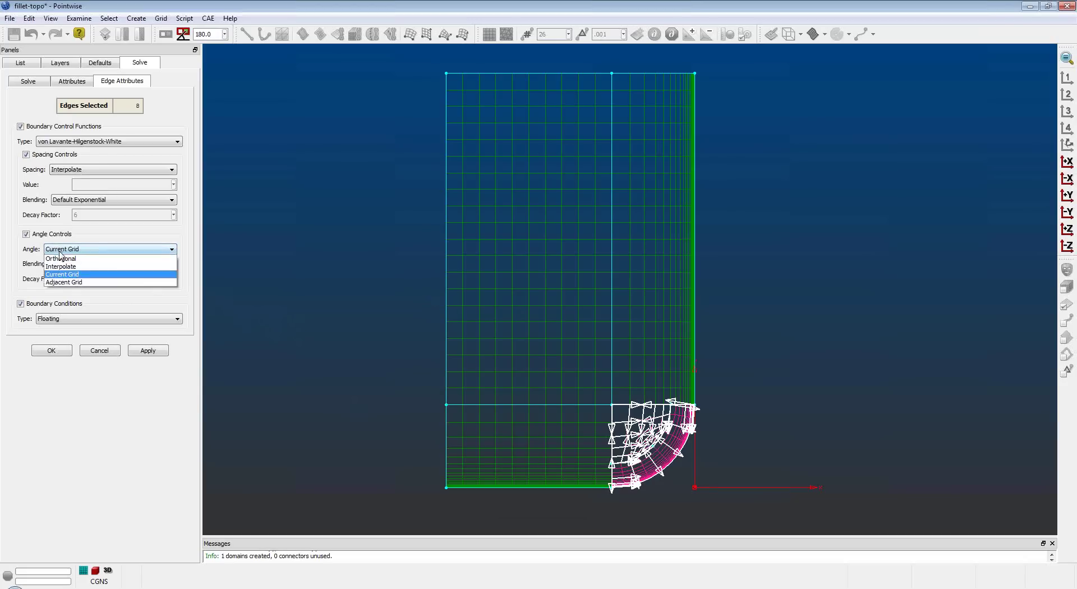
{"action": "left_click", "coordinate": [67, 260]}
Give only the outer rounded wall edge a User Specified spacing of .001 in its boundary control functions.
{"action": "left_click", "coordinate": [335, 331]}
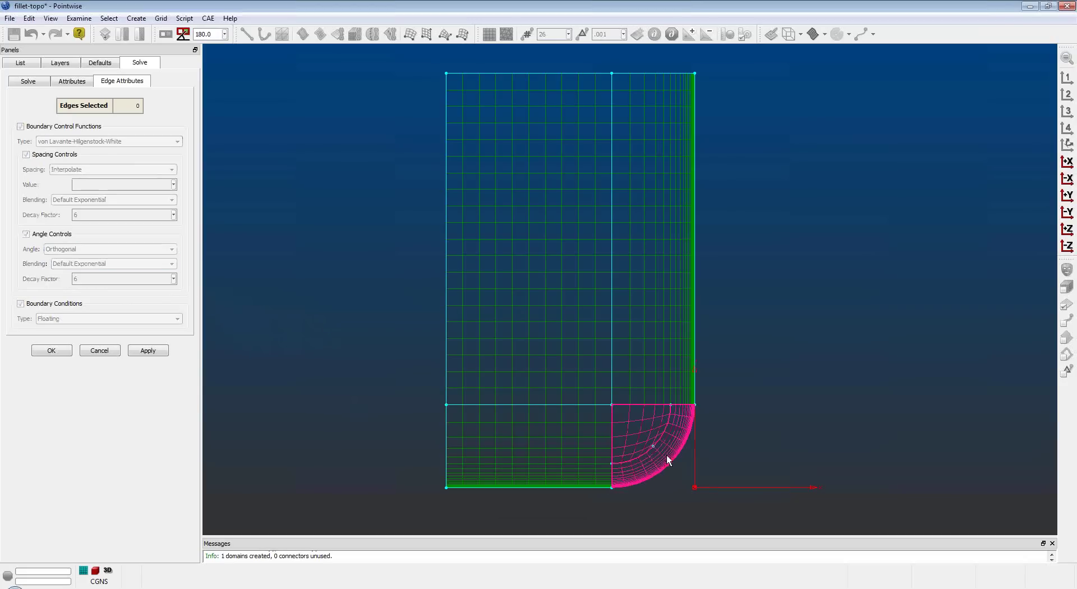
{"action": "left_click", "coordinate": [671, 458]}
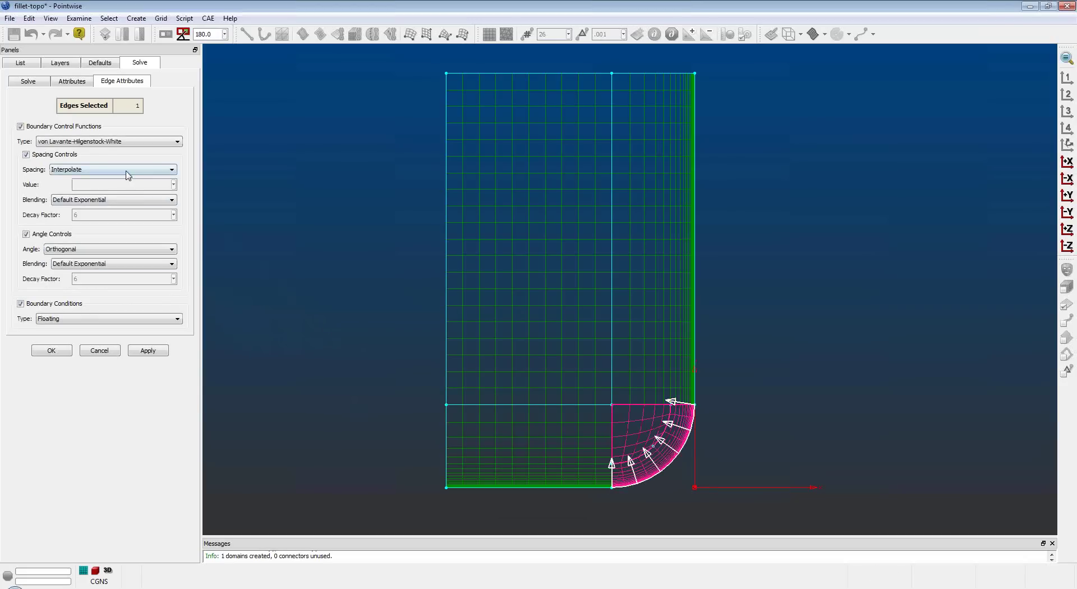
{"action": "left_click", "coordinate": [126, 170]}
{"action": "left_click", "coordinate": [119, 200]}
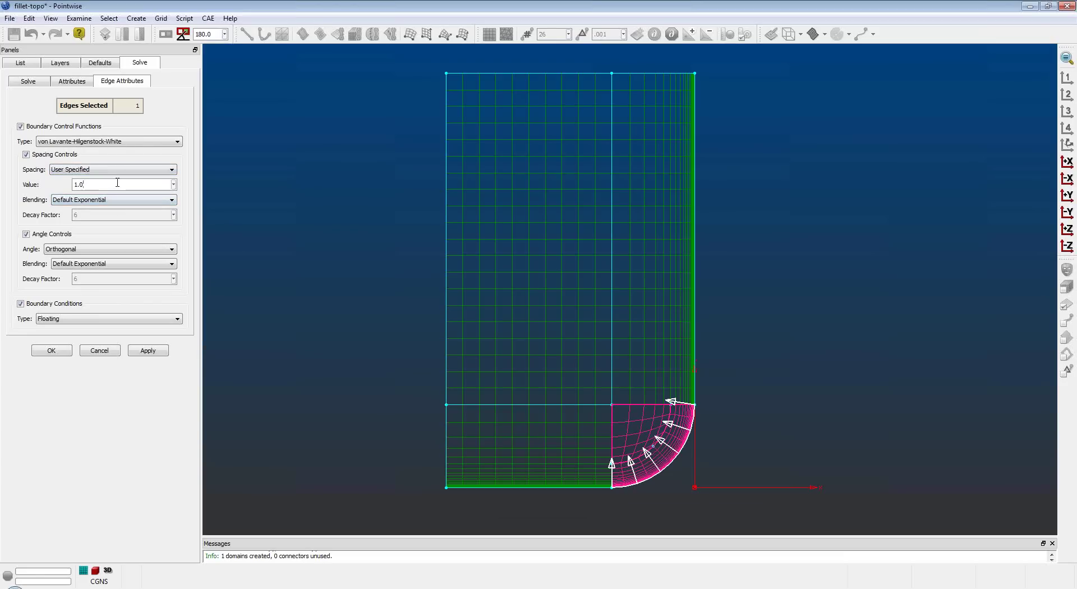
{"action": "double_click", "coordinate": [120, 184]}
{"action": "type", "text": ".001"}
Run 10 solver iterations on the two fillet domains and accept the smoothed grid.
{"action": "left_click", "coordinate": [42, 83]}
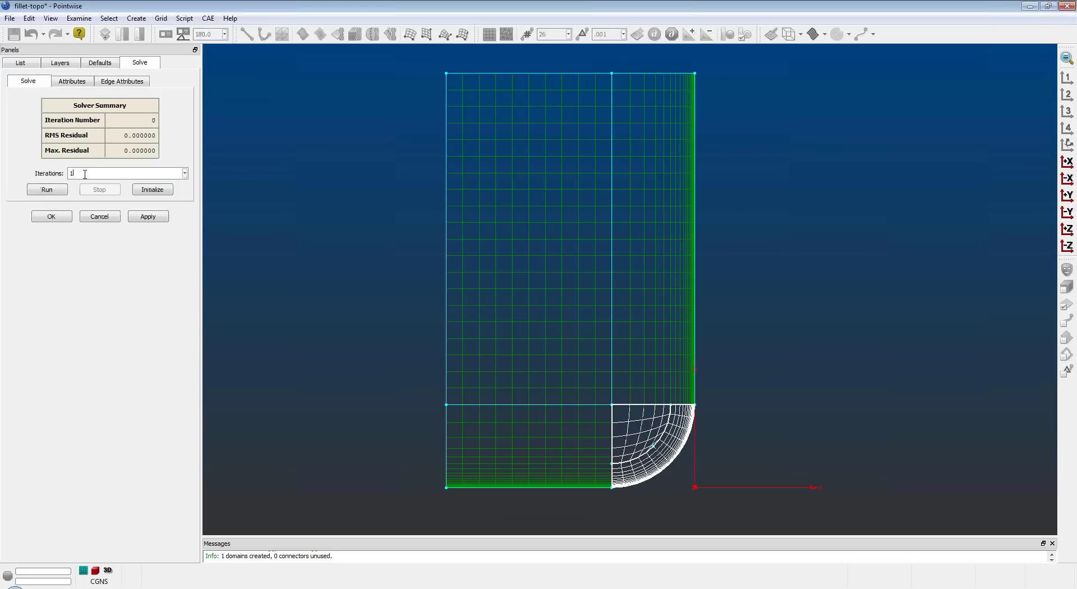
{"action": "left_click", "coordinate": [56, 190]}
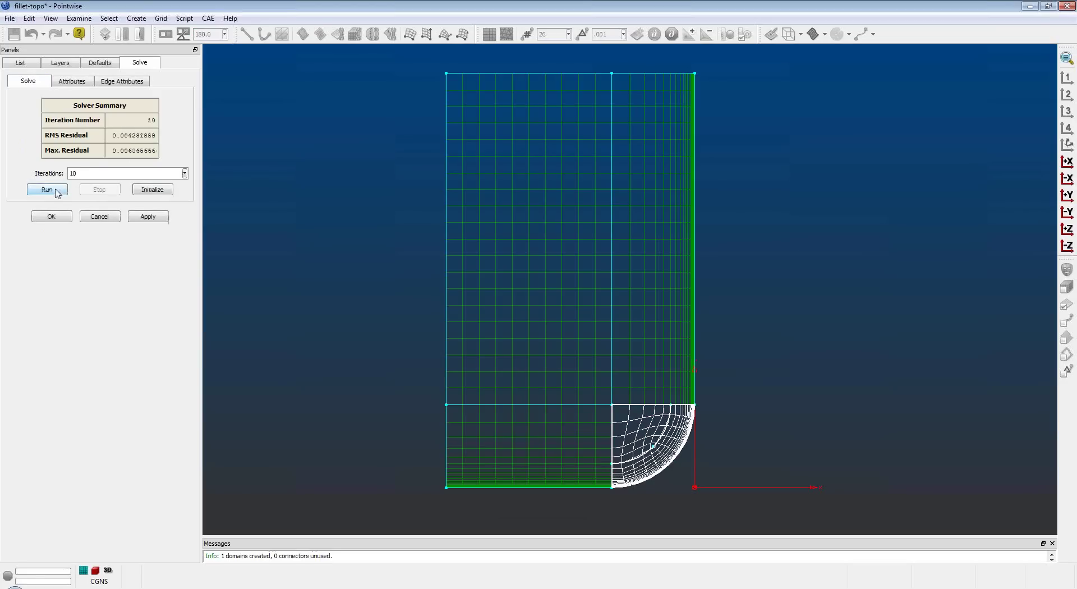
{"action": "scroll", "coordinate": [560, 425], "scroll_direction": "up", "scroll_amount": 2}
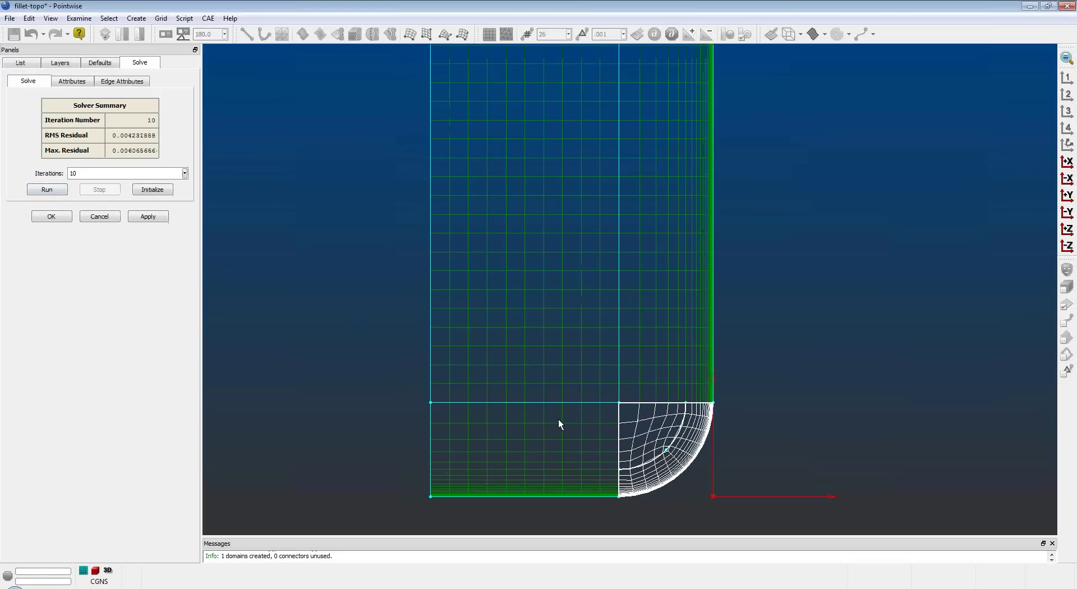
{"action": "left_click", "coordinate": [51, 216]}
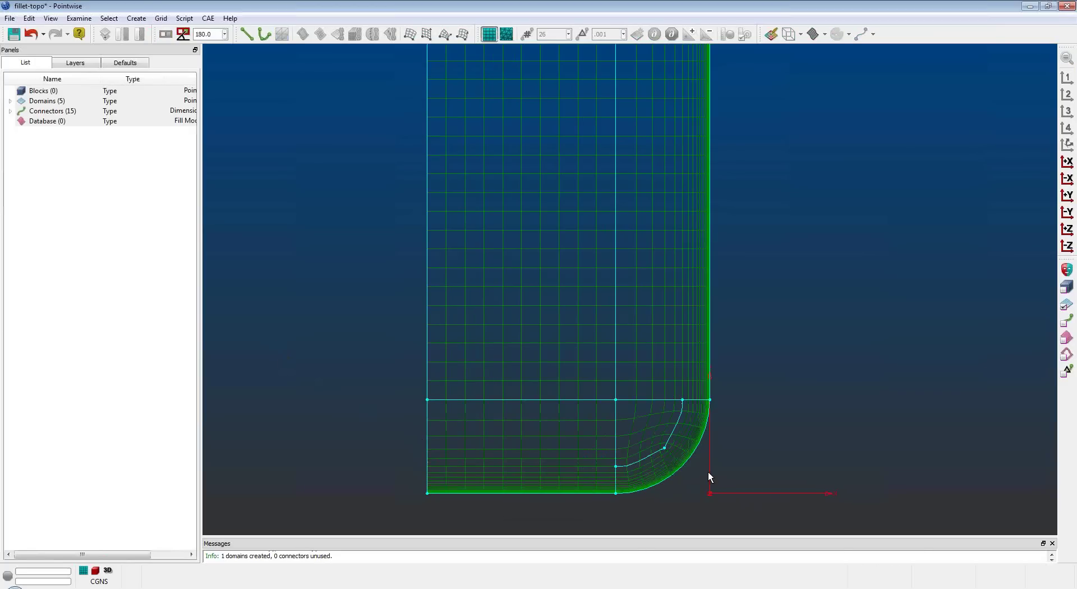
Examine the minimum included angle across the inner and wall-layer fillet domains, and close the examination.
{"action": "left_click", "coordinate": [649, 474]}
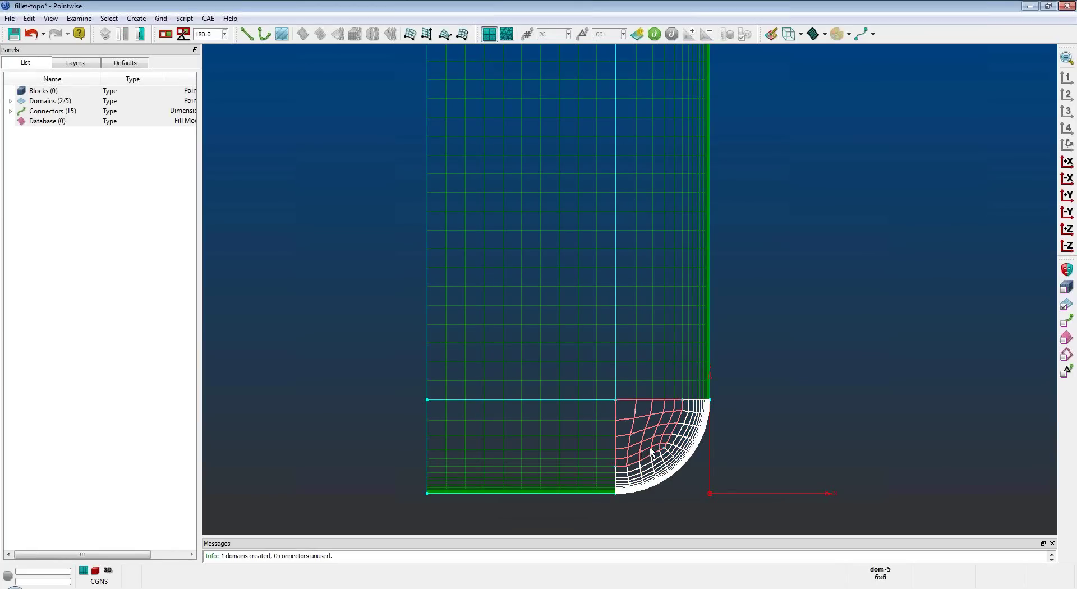
{"action": "left_click", "coordinate": [79, 18]}
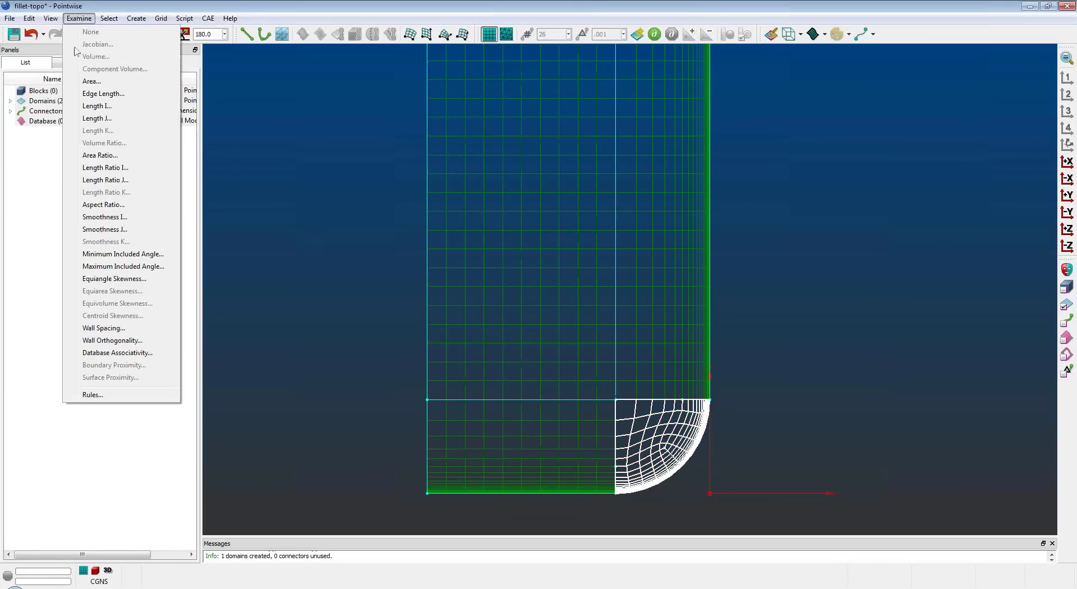
{"action": "left_click", "coordinate": [117, 254]}
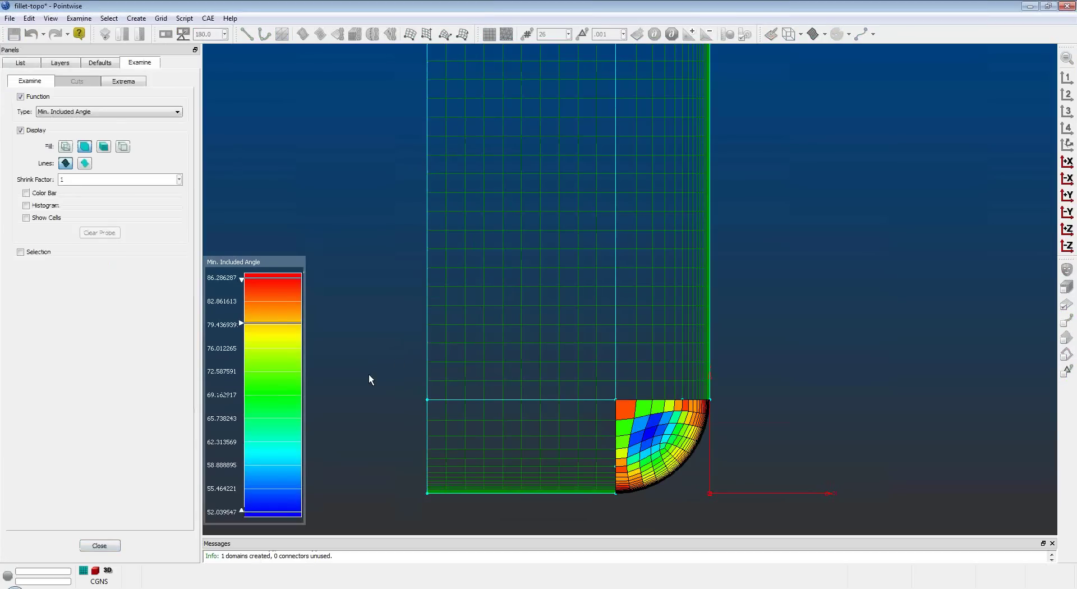
{"action": "left_click", "coordinate": [113, 547]}
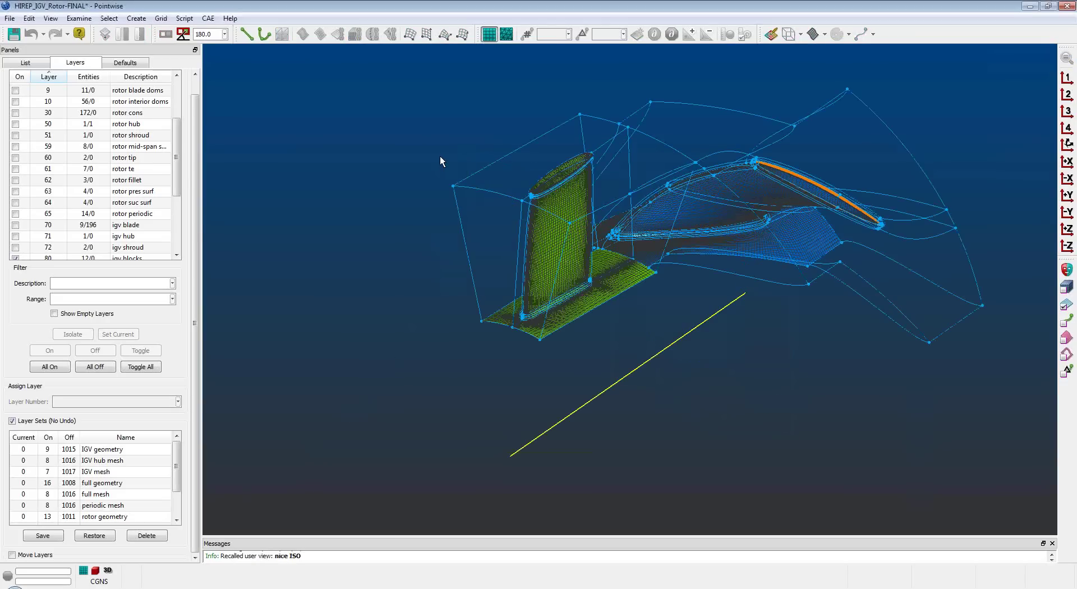
In HIREP_IGV_Rotor-FINAL, examine the IGV blocks' minimum included angle on saved cut I = 25 (IGV-blk-1), checking the hub fillet from the machine AXIS view.
{"action": "left_click_drag", "start_coordinate": [436, 96], "coordinate": [704, 365]}
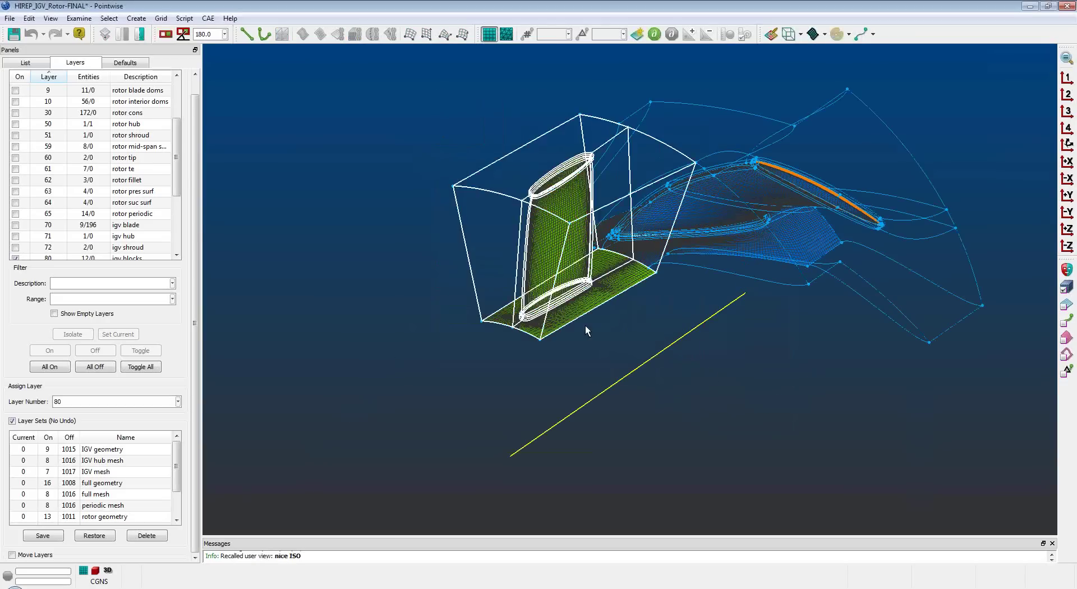
{"action": "left_click", "coordinate": [79, 18]}
{"action": "left_click", "coordinate": [116, 254]}
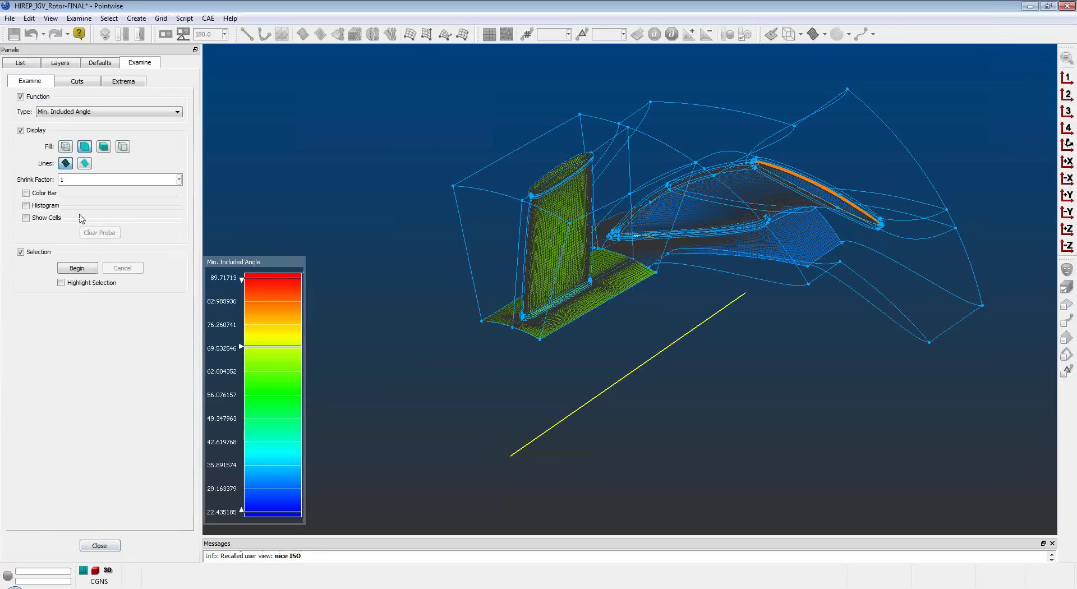
{"action": "left_click", "coordinate": [77, 81]}
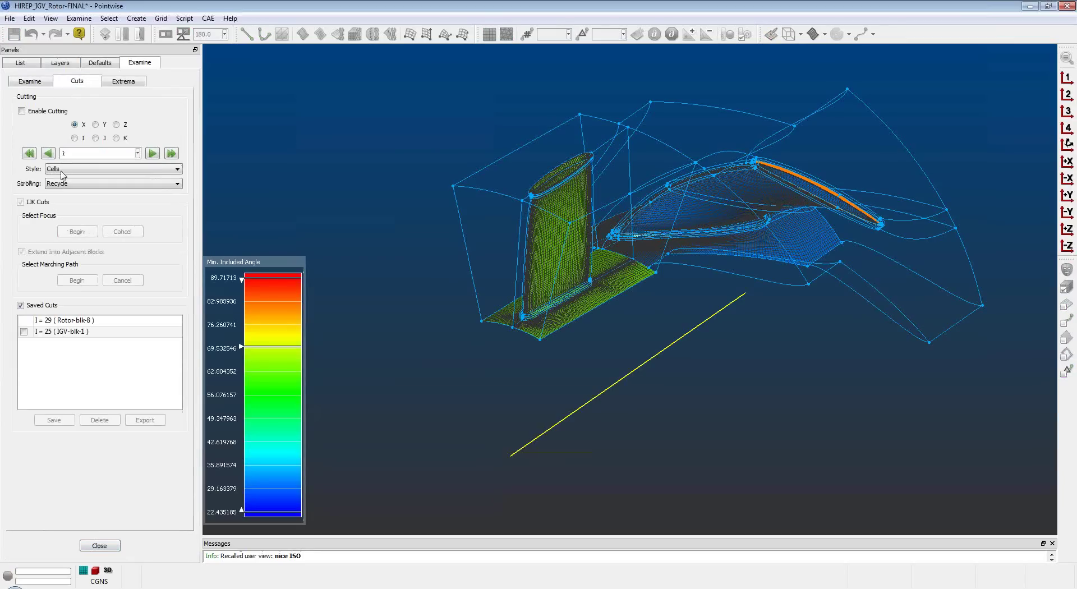
{"action": "left_click", "coordinate": [24, 332]}
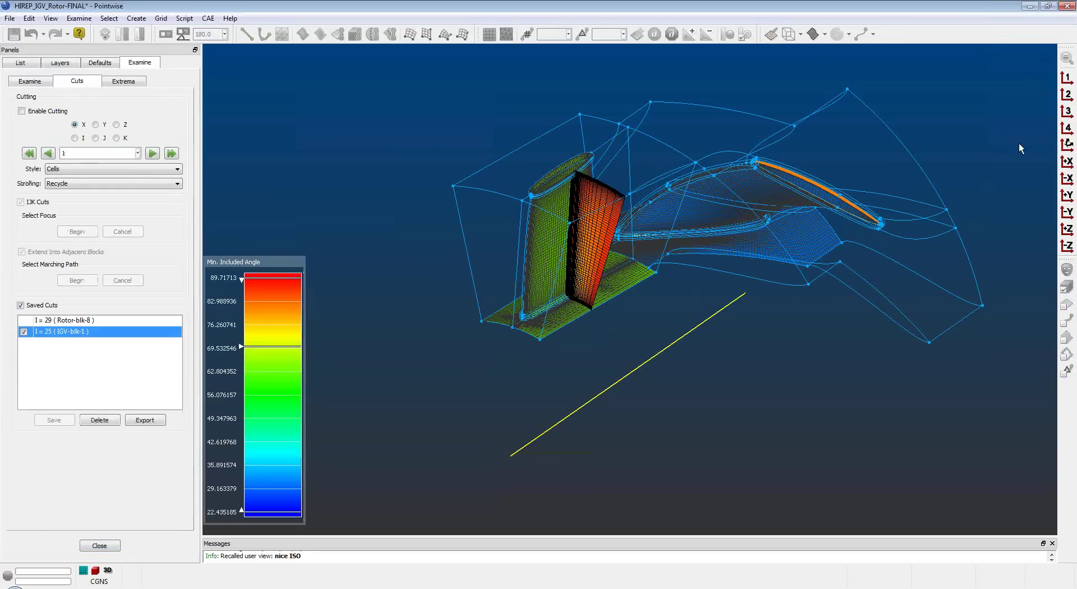
{"action": "left_click", "coordinate": [1067, 97]}
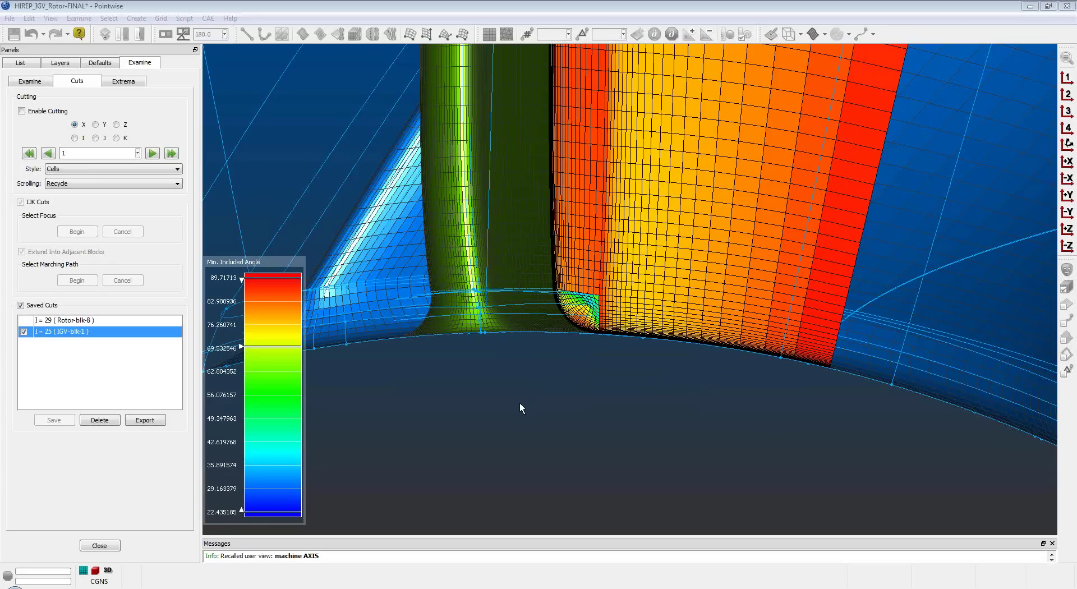
{"action": "left_click", "coordinate": [99, 545]}
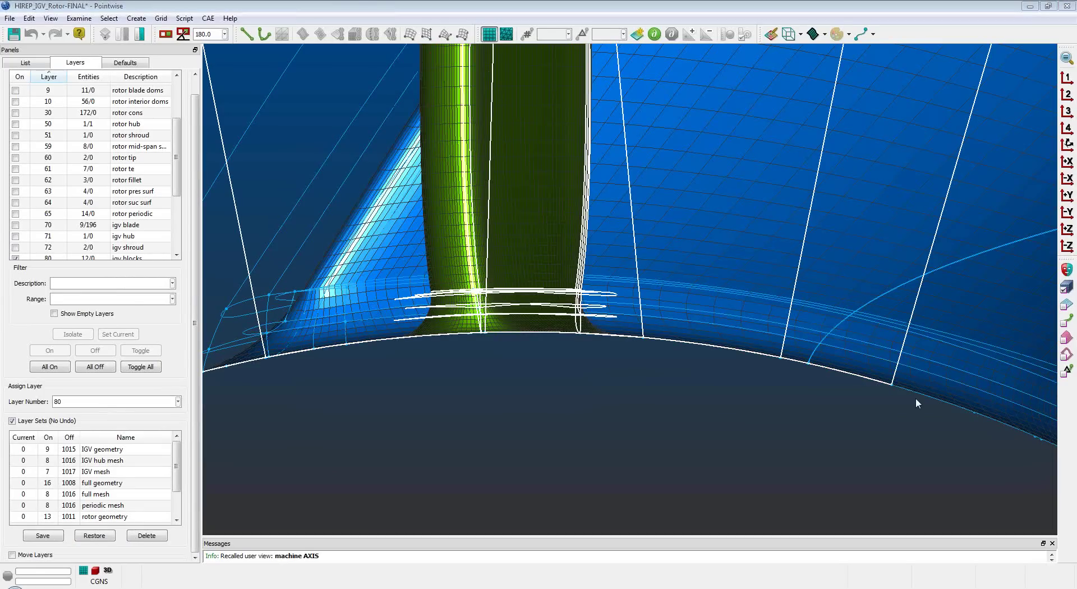
Recall the saved rotor Tip TE view and hide the domains.
{"action": "left_click", "coordinate": [1068, 111]}
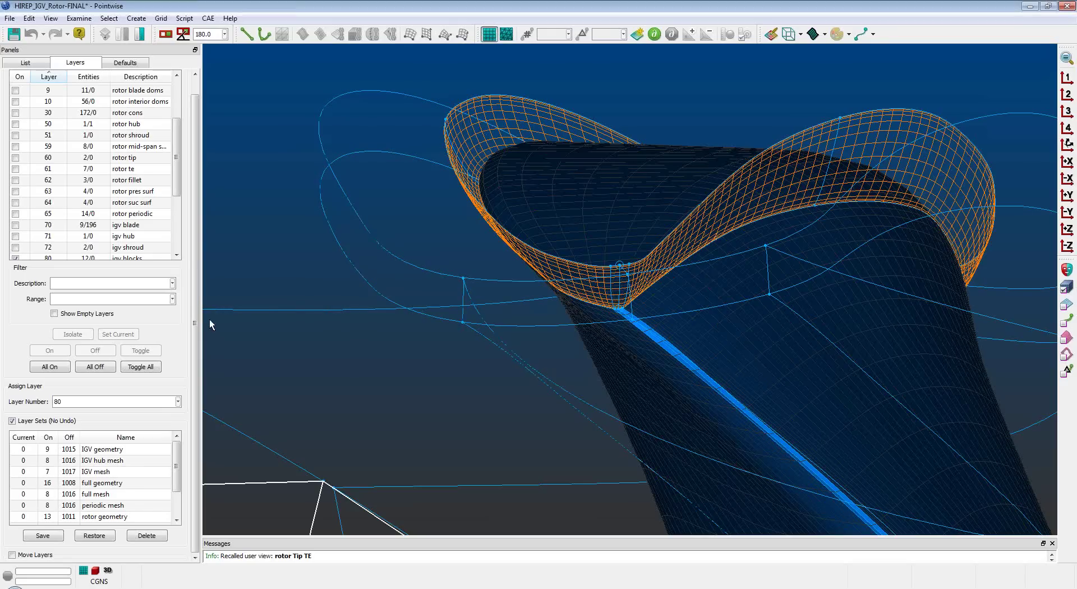
{"action": "left_click", "coordinate": [51, 18]}
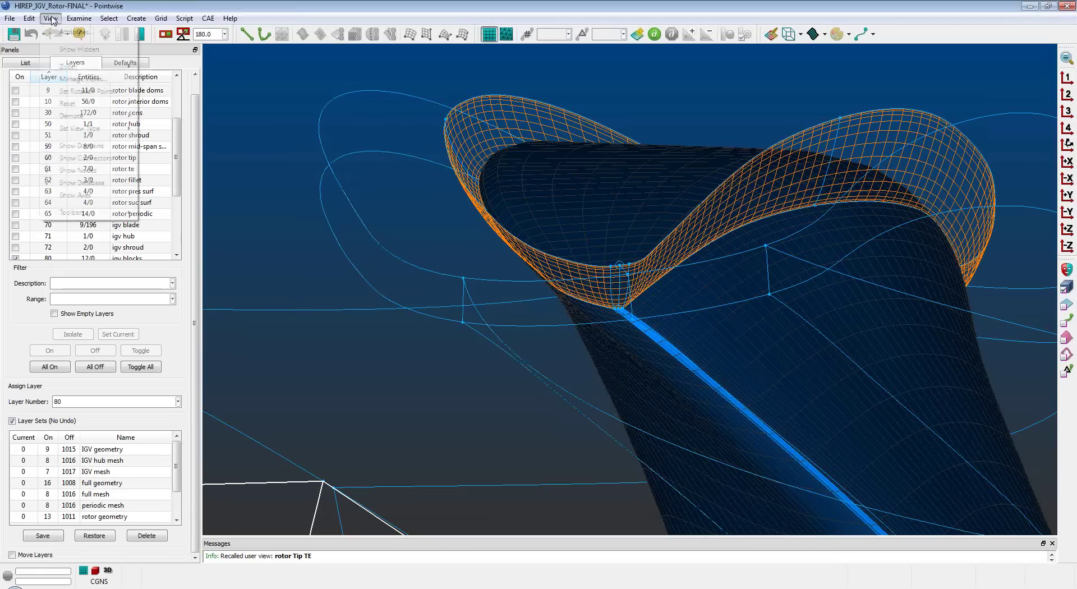
{"action": "left_click", "coordinate": [81, 147]}
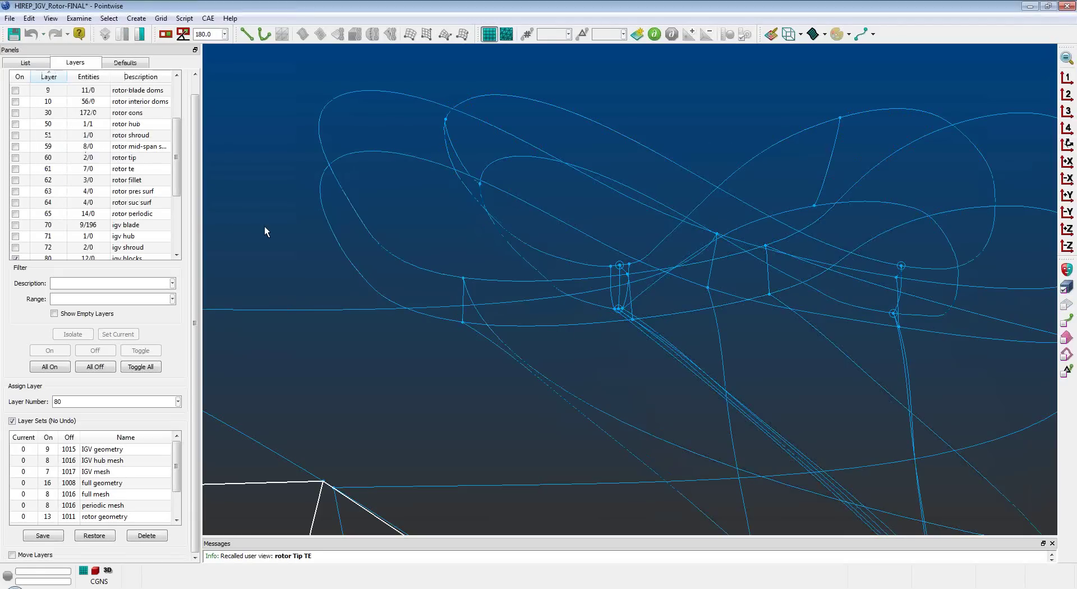
{"action": "left_click", "coordinate": [51, 18]}
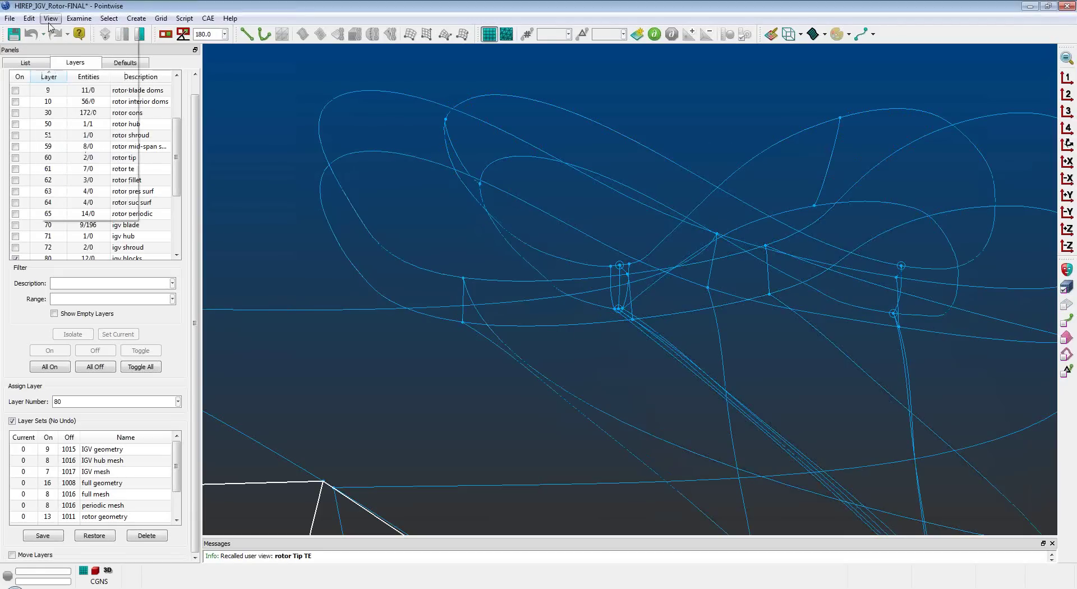
Restore the rotor tip layer set and inspect the blade geometry close up where the trailing edge meets the tip.
{"action": "left_click", "coordinate": [174, 459]}
{"action": "scroll", "coordinate": [175, 466], "scroll_direction": "down", "scroll_amount": 1}
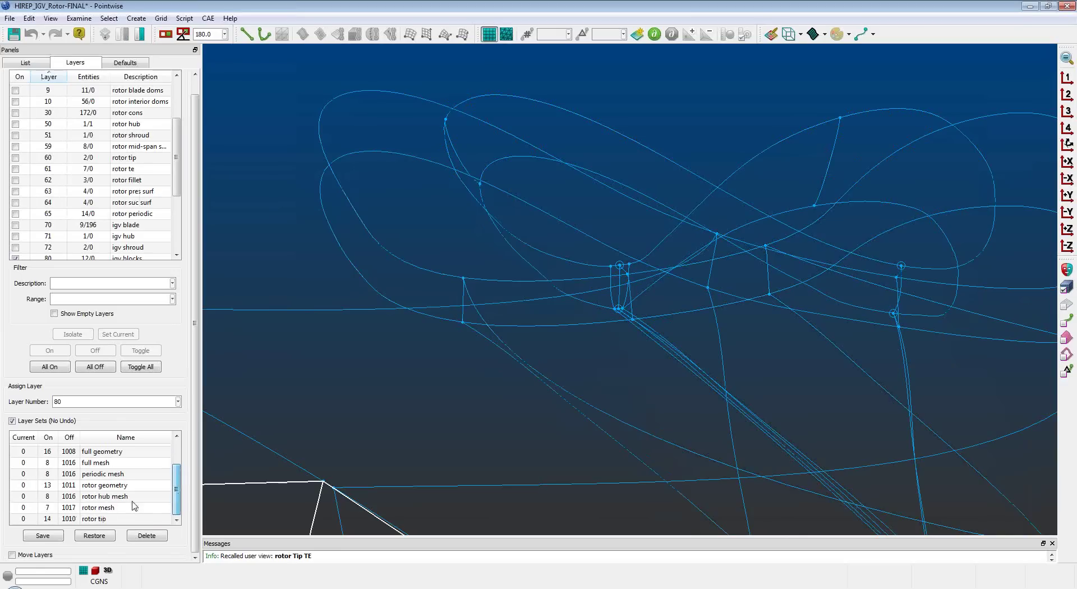
{"action": "left_click", "coordinate": [101, 519]}
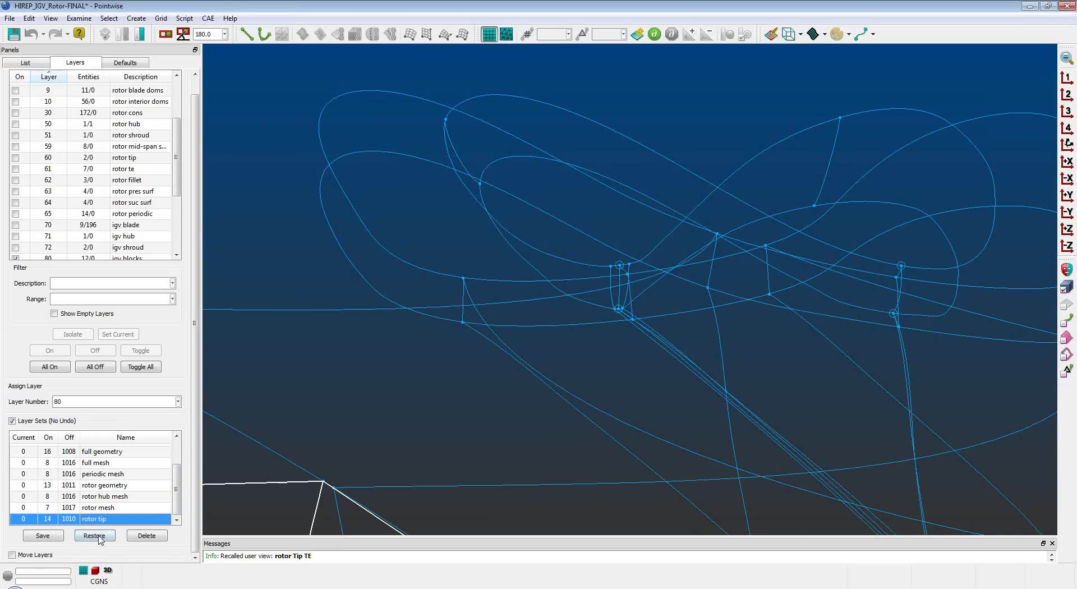
{"action": "left_click", "coordinate": [95, 536]}
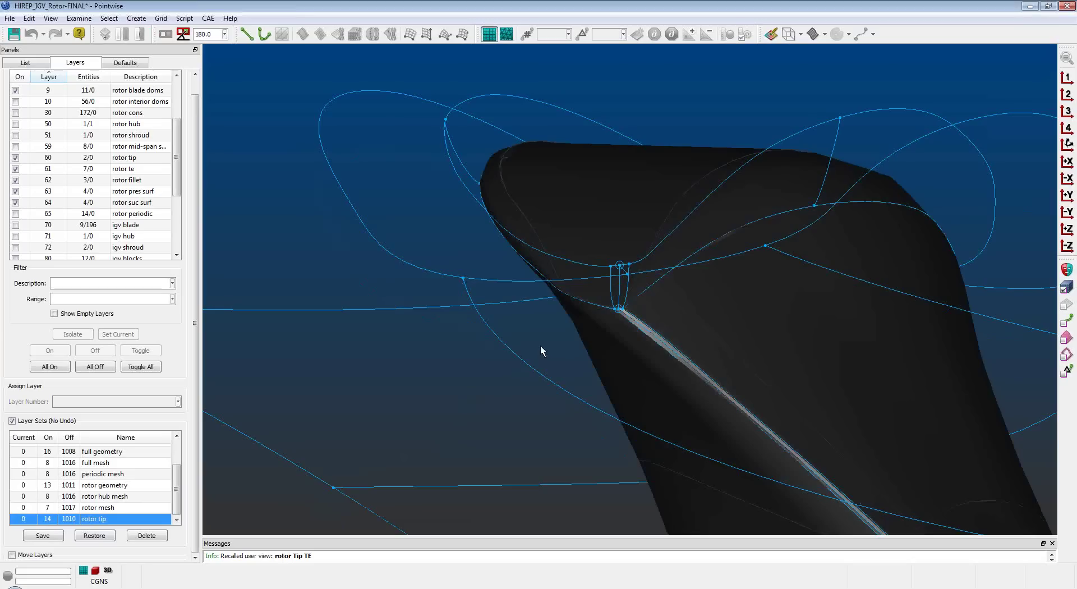
{"action": "scroll", "coordinate": [602, 335], "scroll_direction": "up", "scroll_amount": 4}
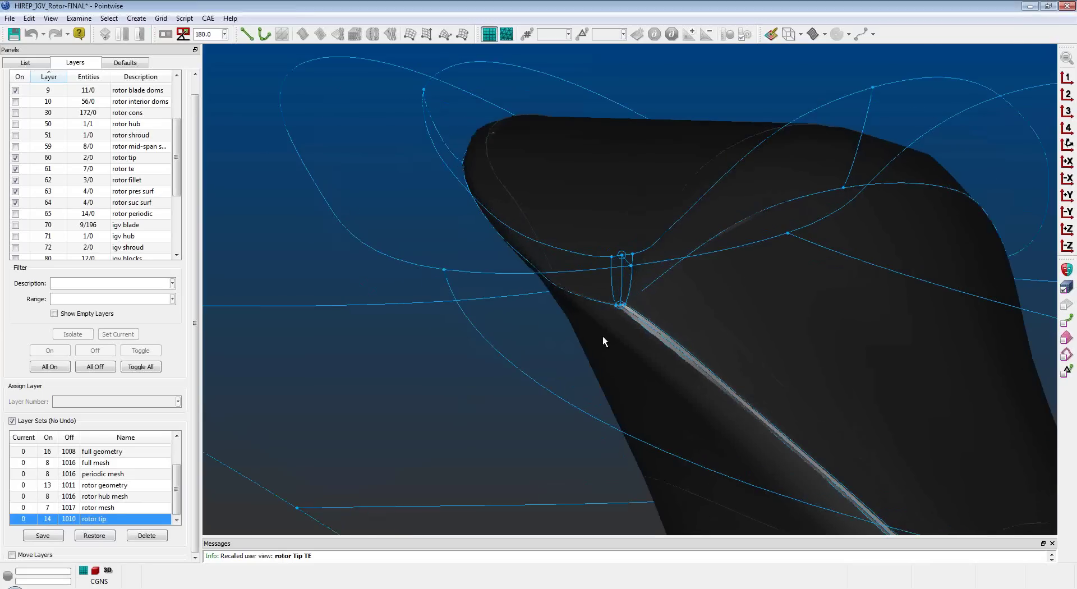
{"action": "scroll", "coordinate": [626, 308], "scroll_direction": "up", "scroll_amount": 5}
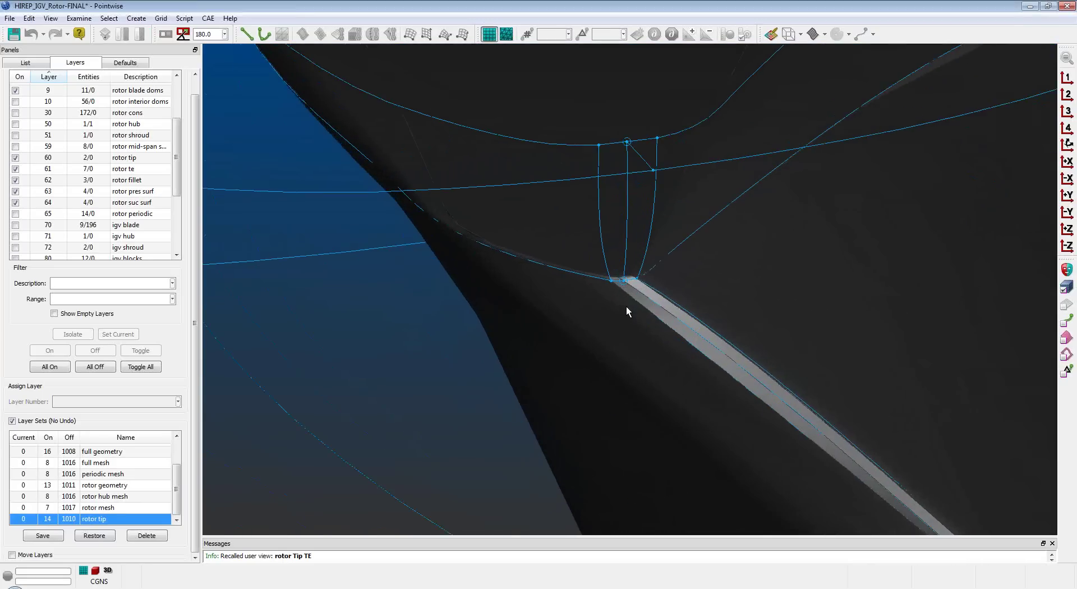
{"action": "scroll", "coordinate": [607, 307], "scroll_direction": "up", "scroll_amount": 4}
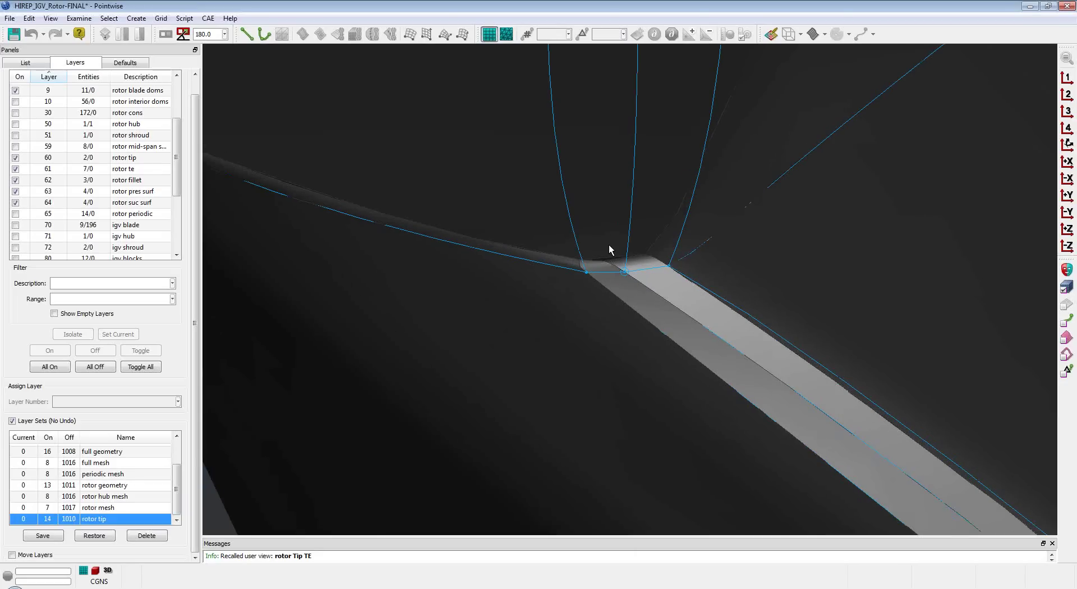
{"action": "scroll", "coordinate": [602, 259], "scroll_direction": "up", "scroll_amount": 2}
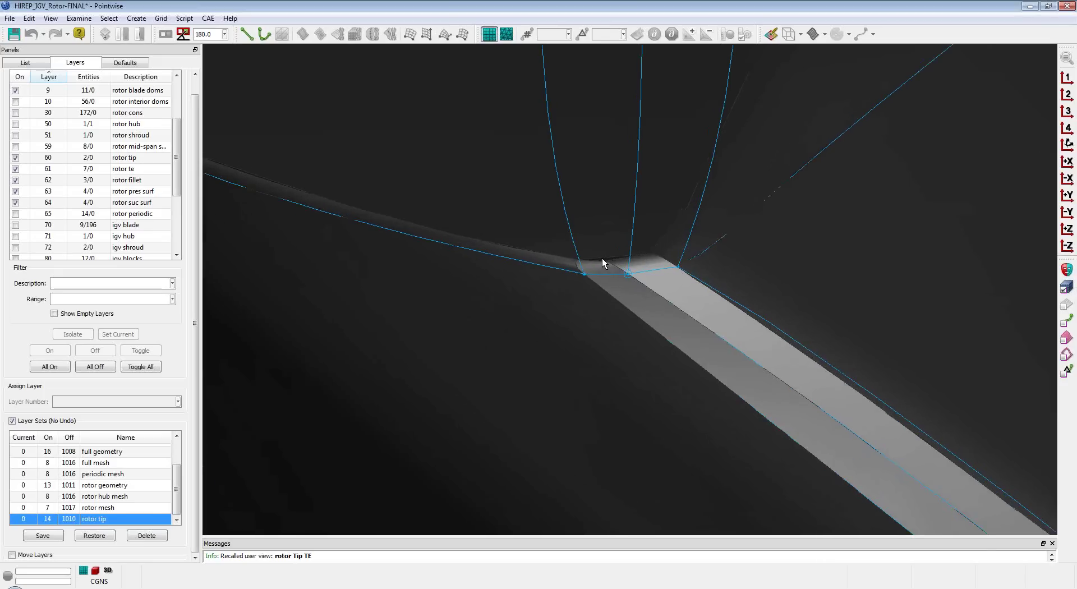
{"action": "scroll", "coordinate": [578, 268], "scroll_direction": "up", "scroll_amount": 1}
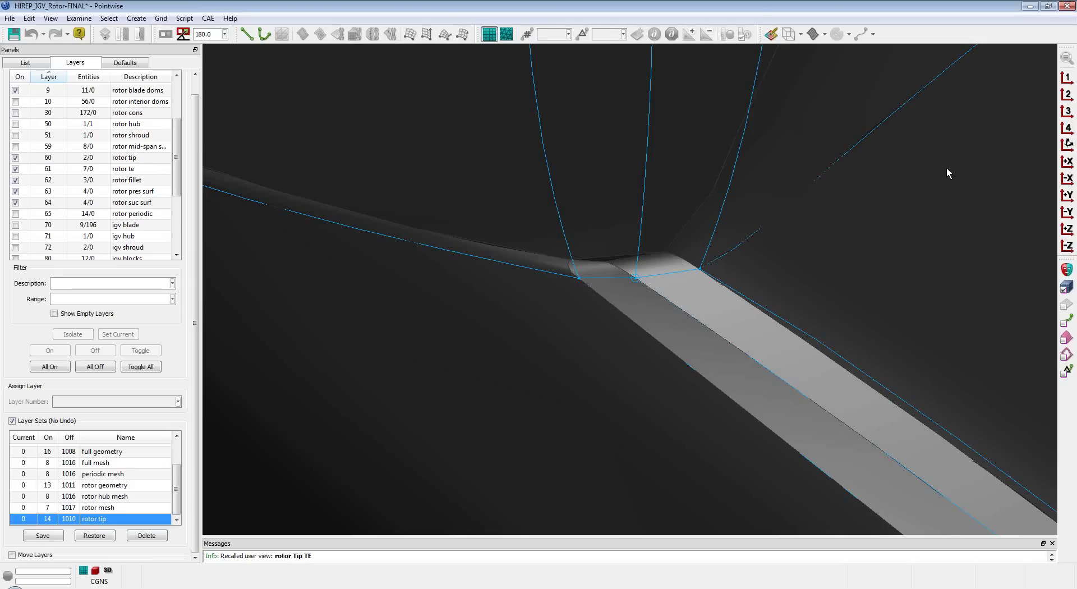
Recall the saved nice ISO view and restore the full geometry layer set to review the whole IGV and rotor geometry.
{"action": "left_click", "coordinate": [1068, 78]}
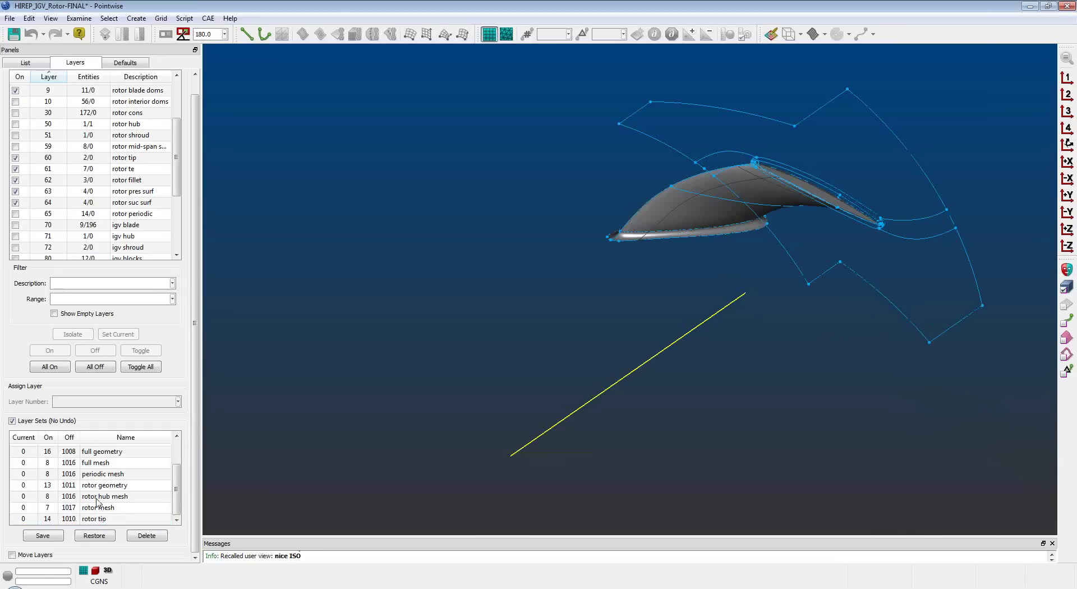
{"action": "left_click_drag", "start_coordinate": [178, 496], "coordinate": [177, 487]}
{"action": "left_click", "coordinate": [99, 461]}
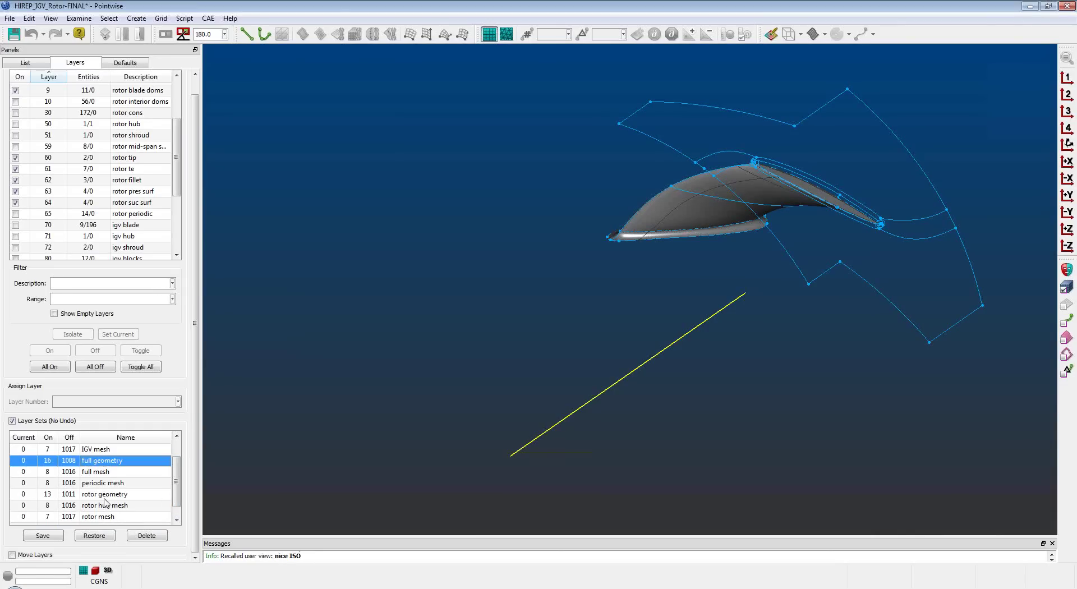
{"action": "left_click", "coordinate": [95, 535]}
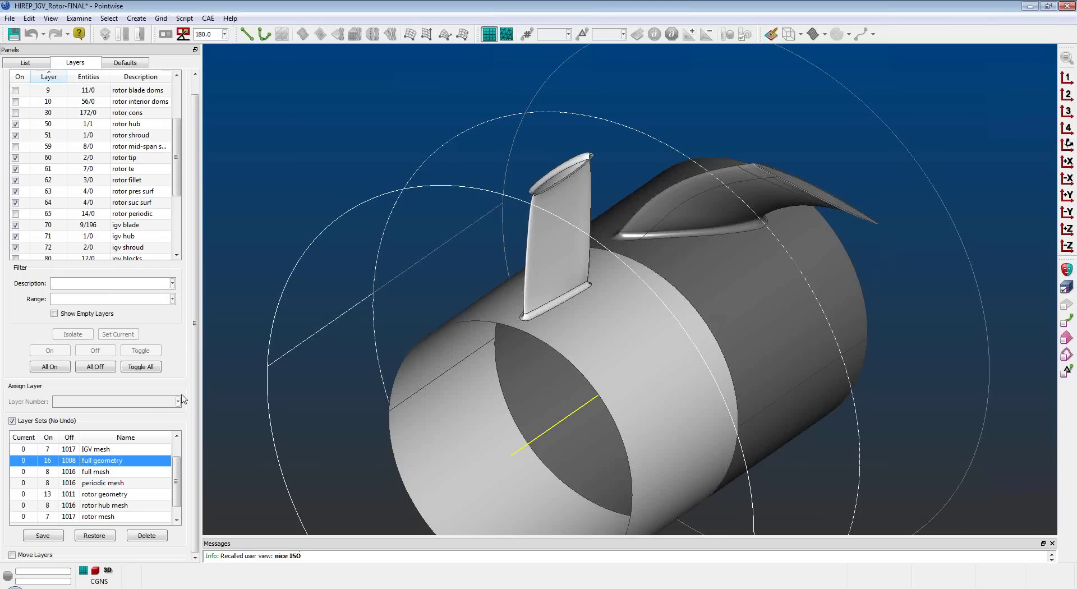
Restore the rotor tip layer set, recall the rotor Tip TE view and inspect the trailing-edge corner at the blade tip close up.
{"action": "scroll", "coordinate": [128, 503], "scroll_direction": "down", "scroll_amount": 1}
{"action": "left_click", "coordinate": [99, 519]}
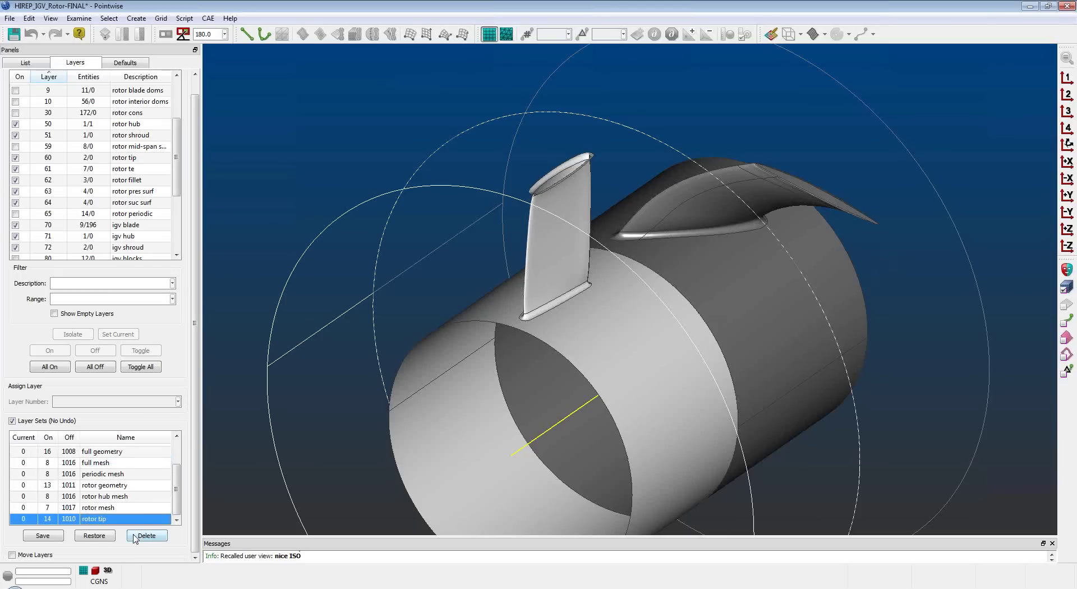
{"action": "left_click", "coordinate": [95, 535]}
{"action": "left_click", "coordinate": [1069, 94]}
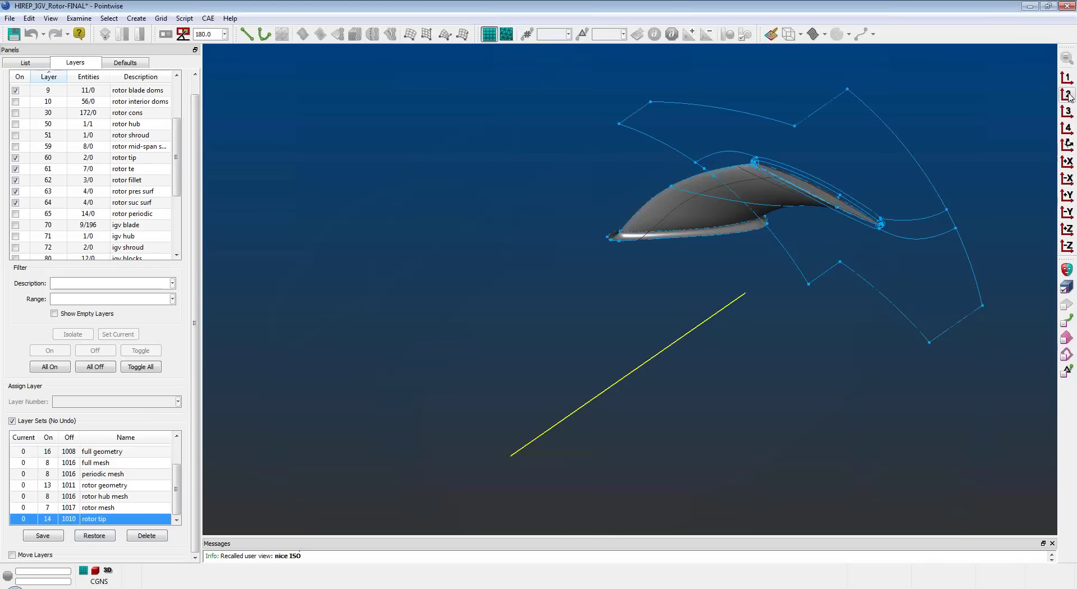
{"action": "left_click", "coordinate": [1063, 112]}
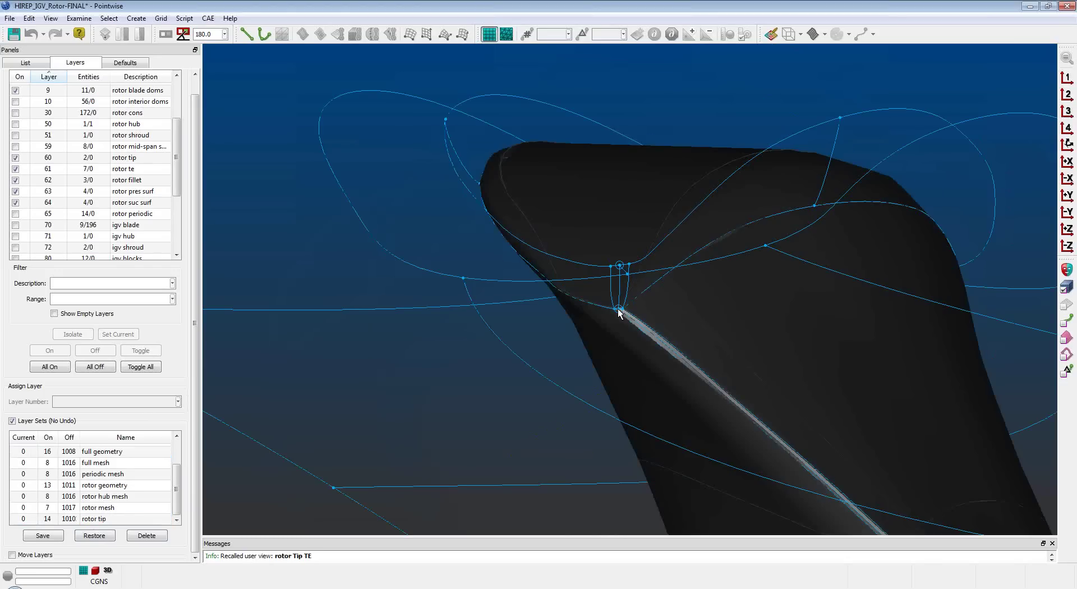
{"action": "scroll", "coordinate": [618, 308], "scroll_direction": "up", "scroll_amount": 5}
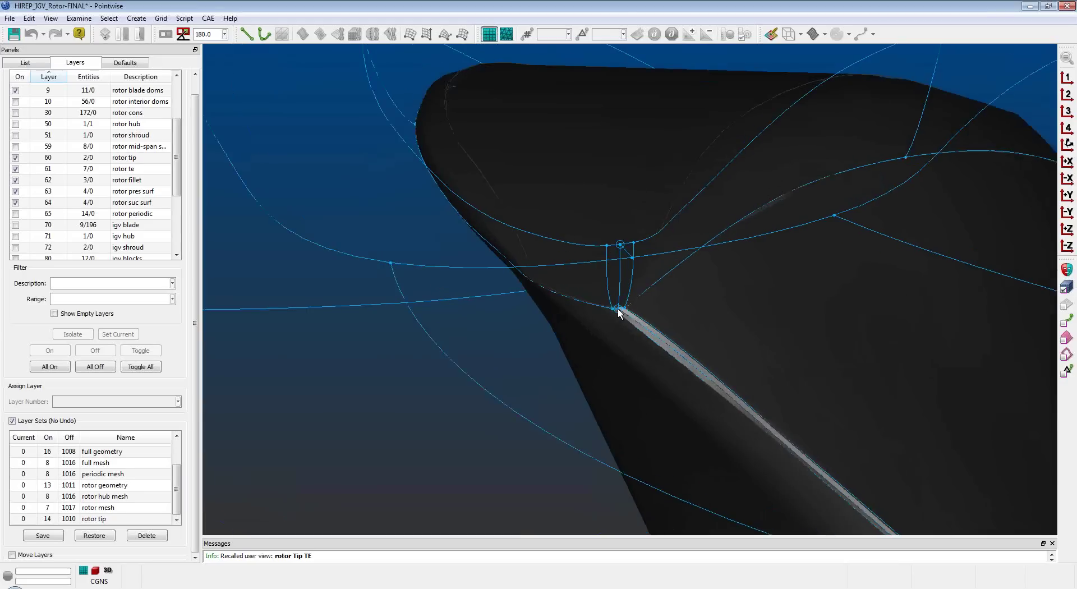
{"action": "scroll", "coordinate": [618, 309], "scroll_direction": "up", "scroll_amount": 4}
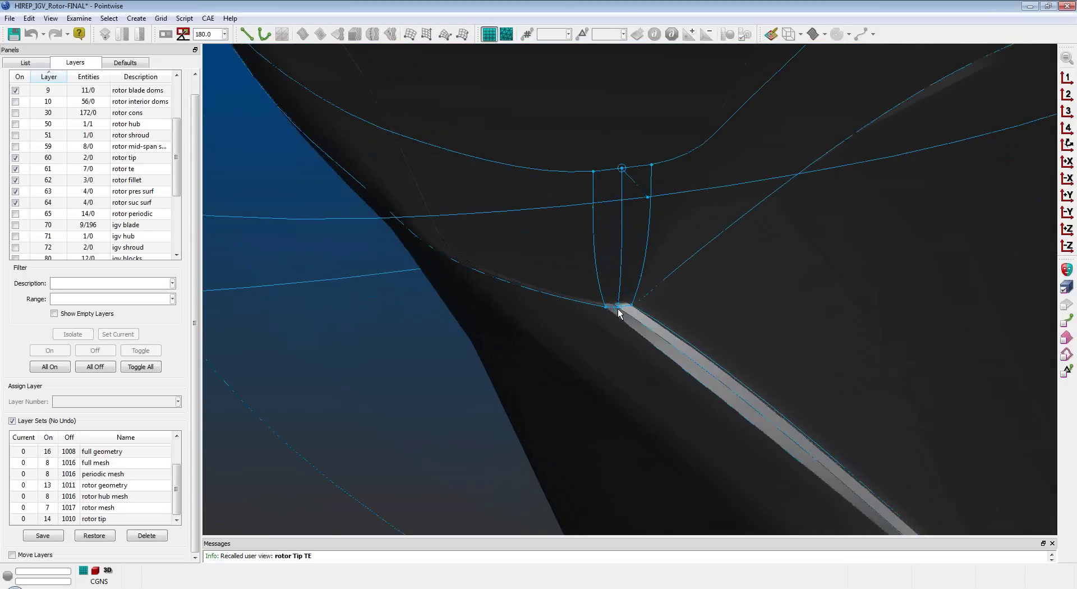
{"action": "scroll", "coordinate": [619, 312], "scroll_direction": "up", "scroll_amount": 1}
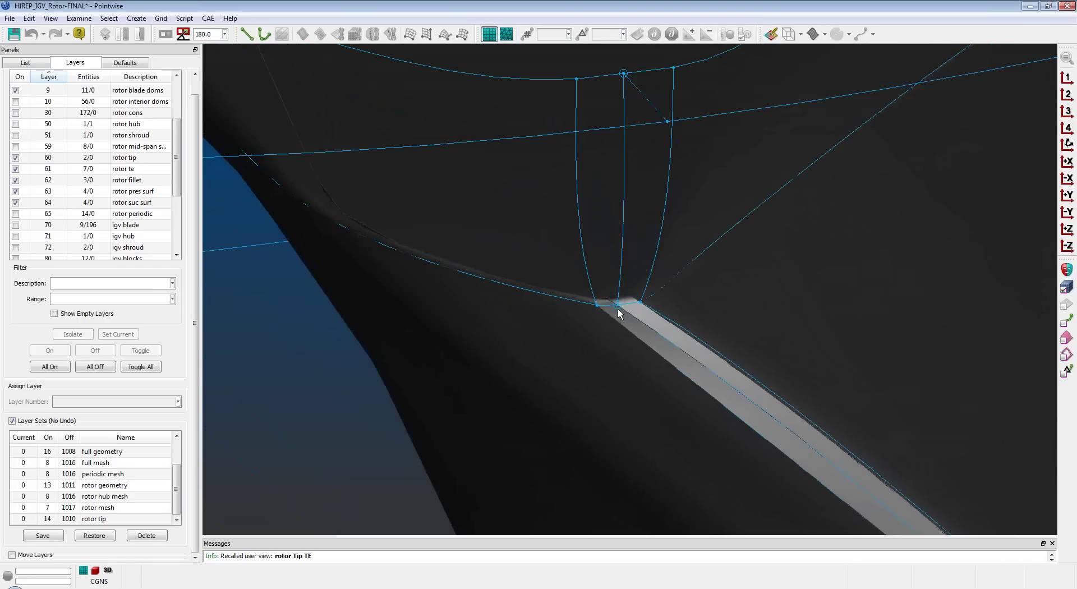
{"action": "scroll", "coordinate": [619, 313], "scroll_direction": "up", "scroll_amount": 2}
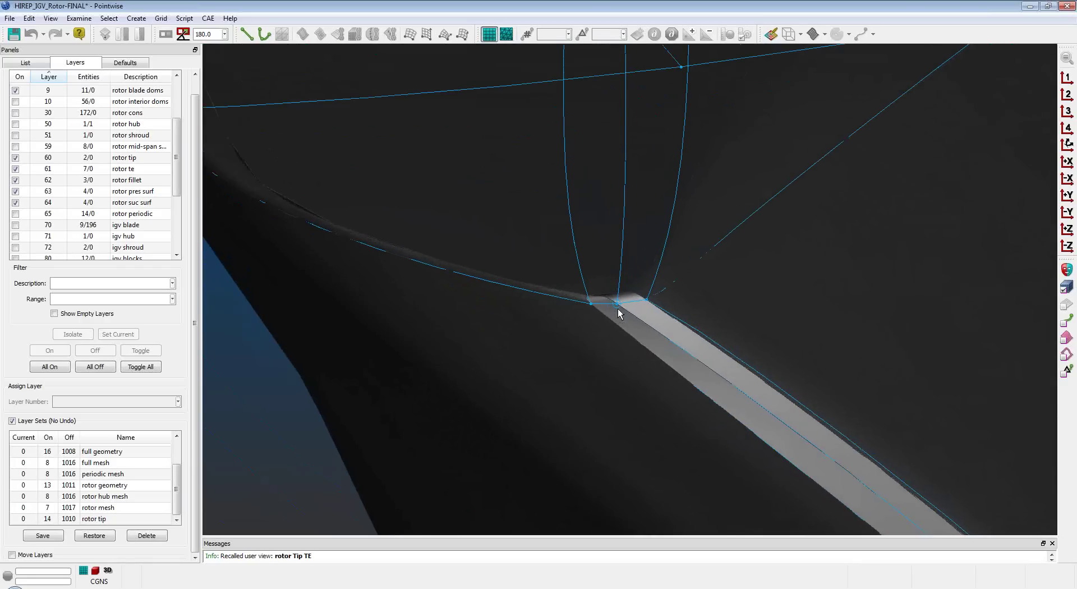
{"action": "scroll", "coordinate": [619, 313], "scroll_direction": "up", "scroll_amount": 1}
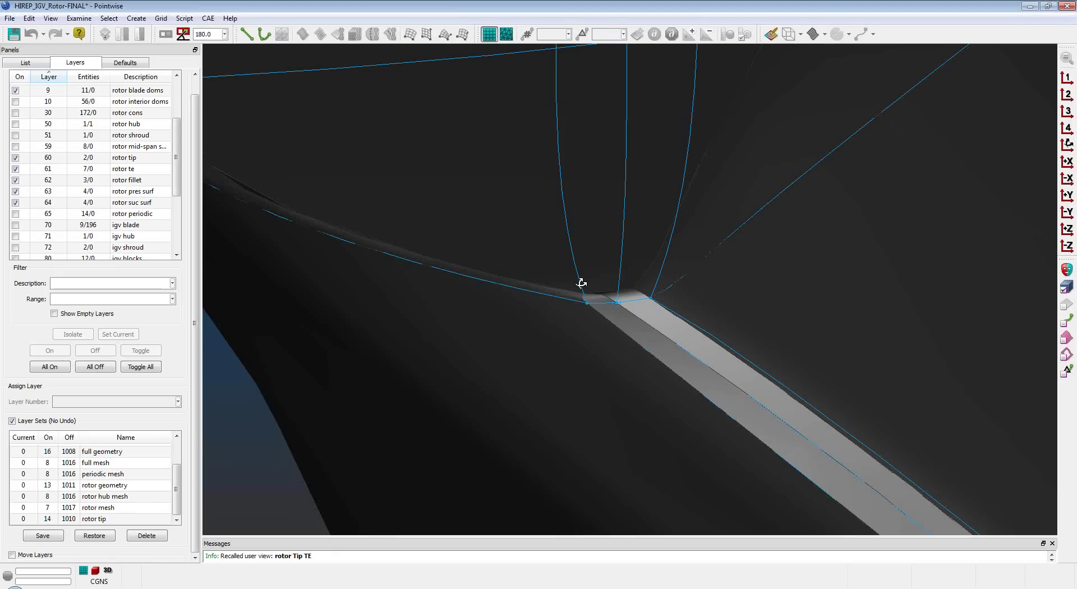
{"action": "right_click_drag", "start_coordinate": [584, 286], "coordinate": [595, 305]}
{"action": "scroll", "coordinate": [595, 305], "scroll_direction": "up", "scroll_amount": 1}
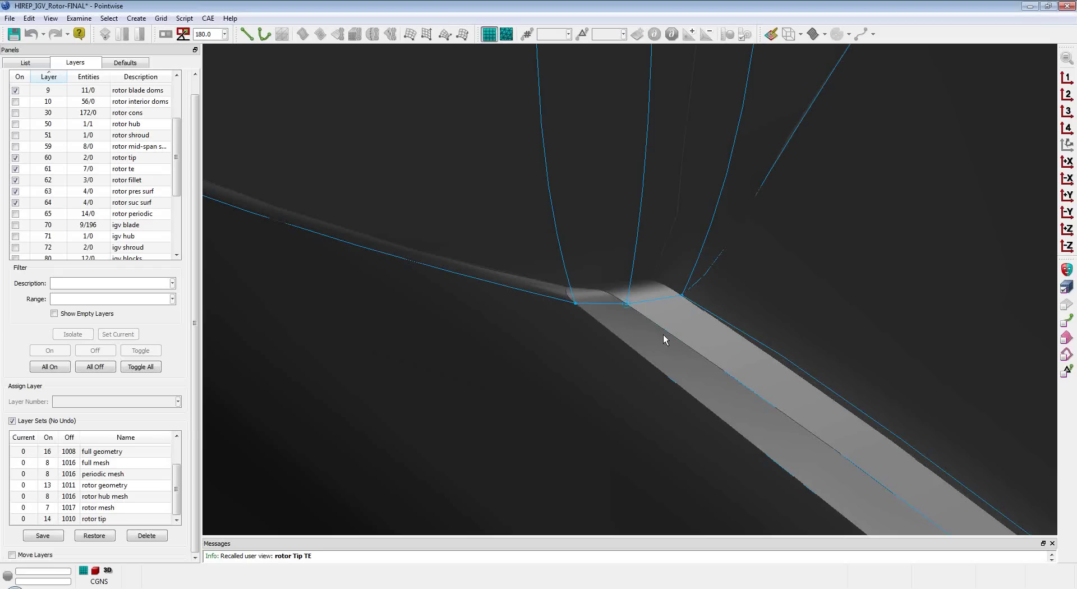
Show the domains and hide the database, comparing the rotor tip mesh in the saved rotor TIP LE and rotor Tip TE views.
{"action": "left_click", "coordinate": [1066, 129]}
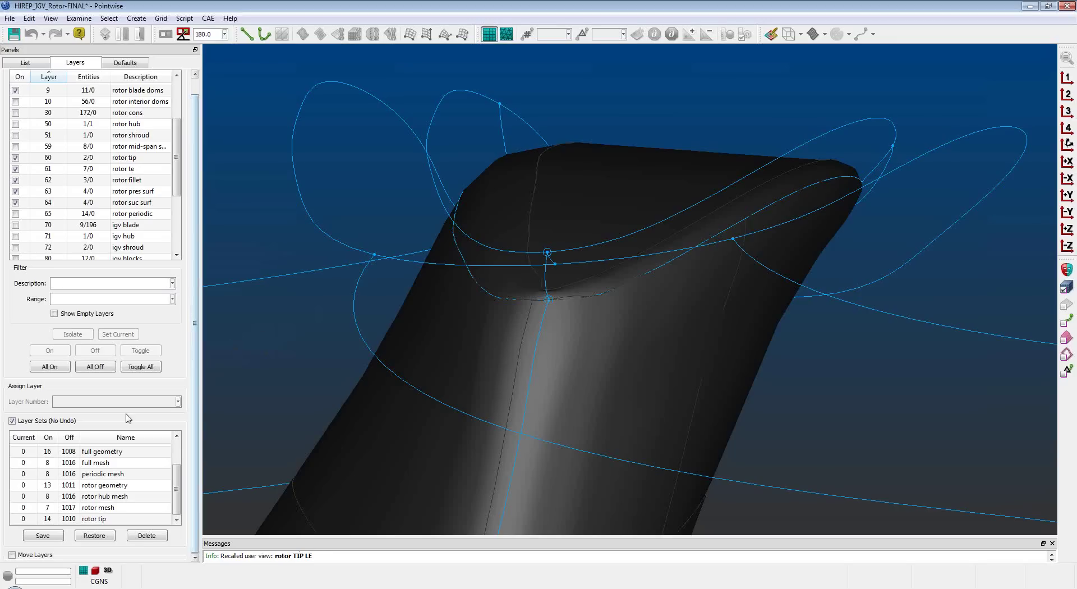
{"action": "left_click", "coordinate": [51, 17]}
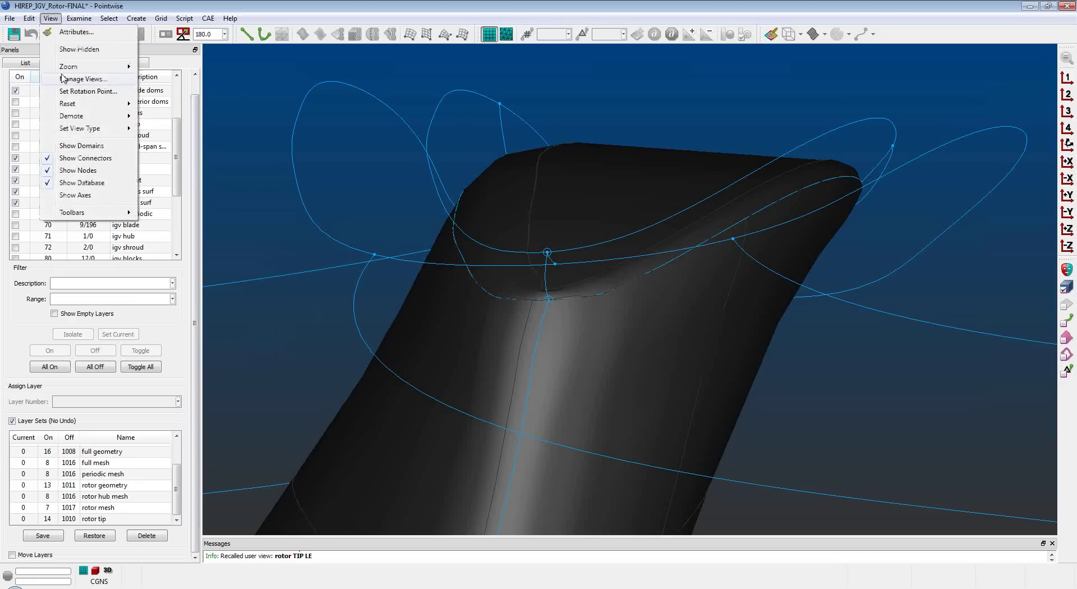
{"action": "left_click", "coordinate": [81, 146]}
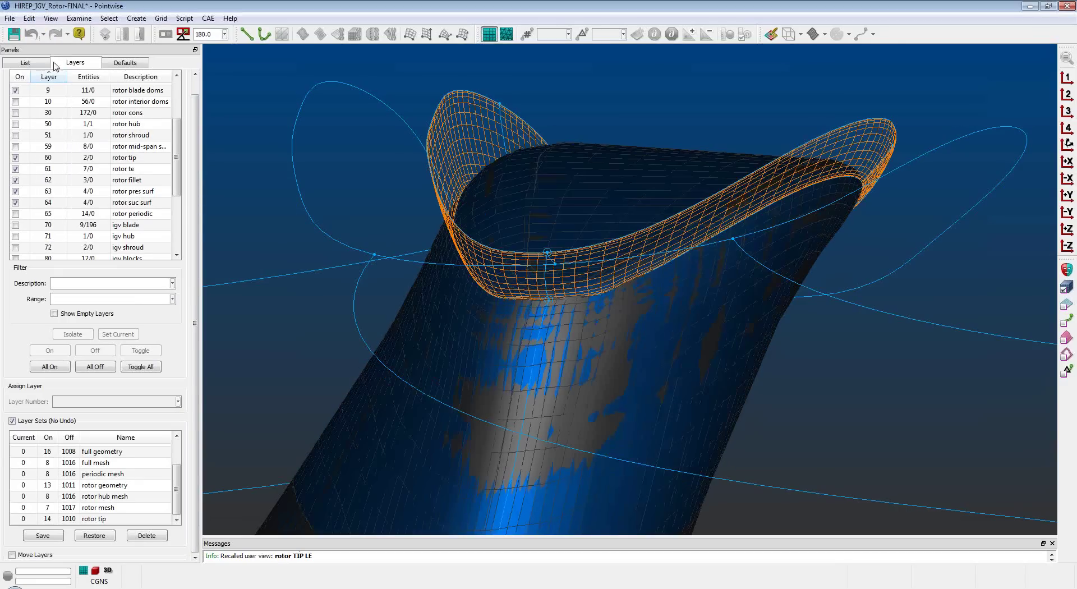
{"action": "left_click", "coordinate": [51, 18]}
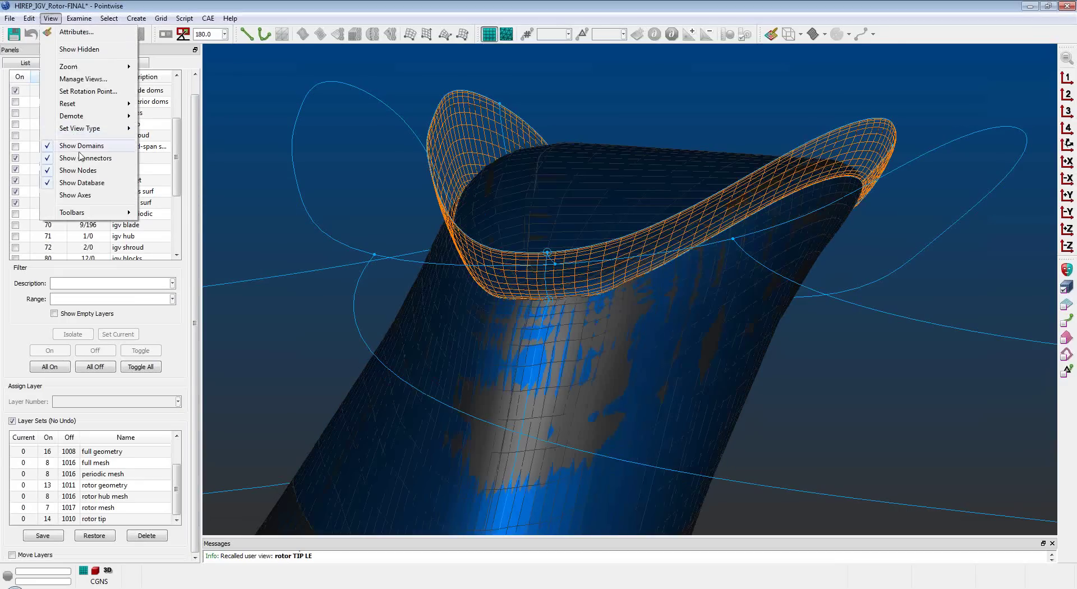
{"action": "left_click", "coordinate": [81, 182]}
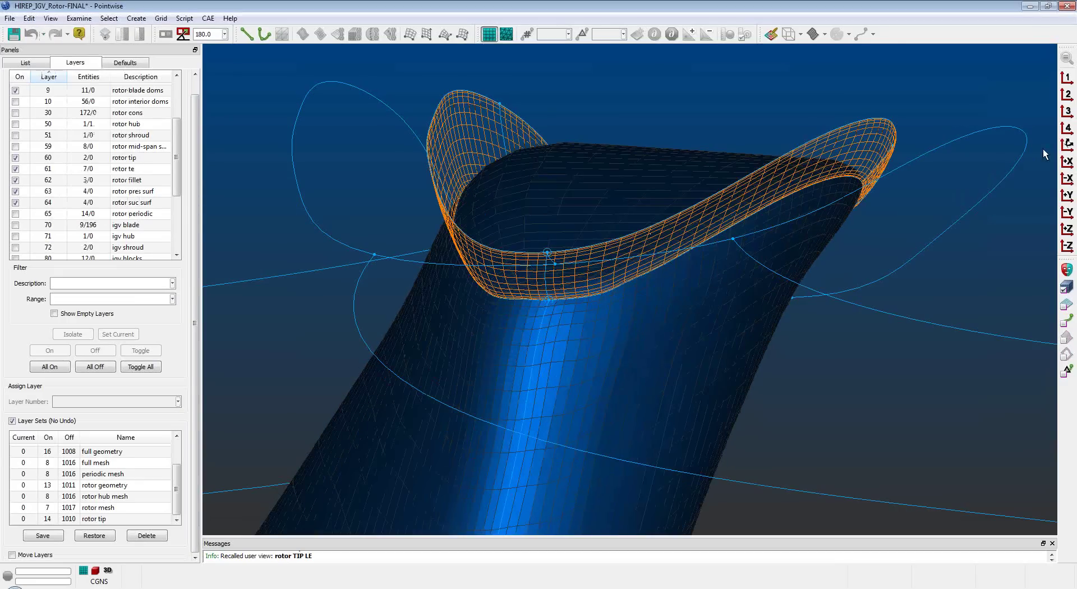
{"action": "left_click", "coordinate": [1067, 112]}
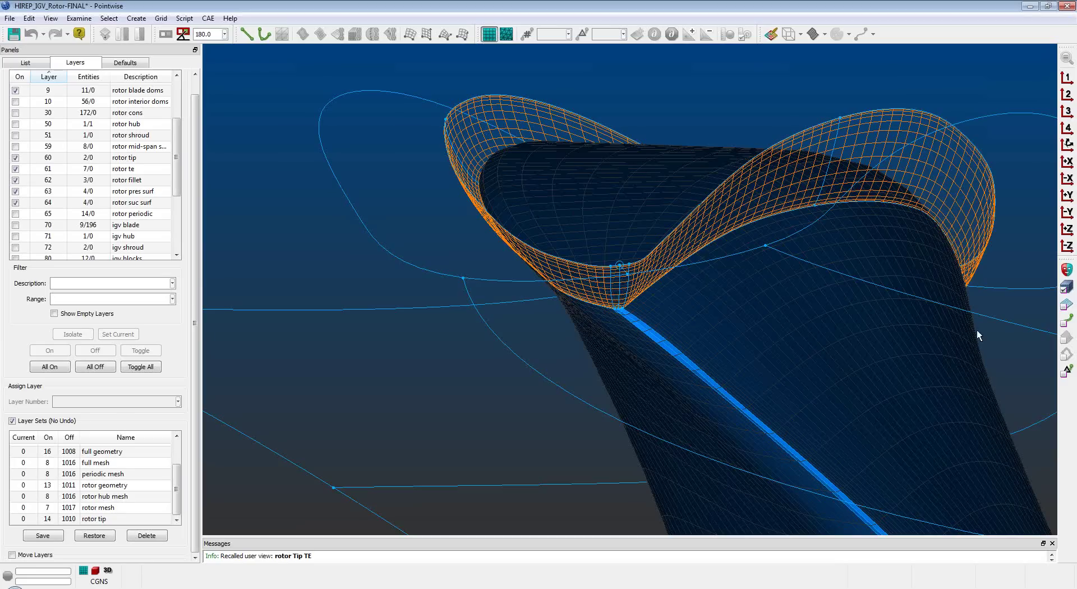
Switch to the tip-mod project and assemble a structured domain from all six connectors.
{"action": "left_click", "coordinate": [1074, 405]}
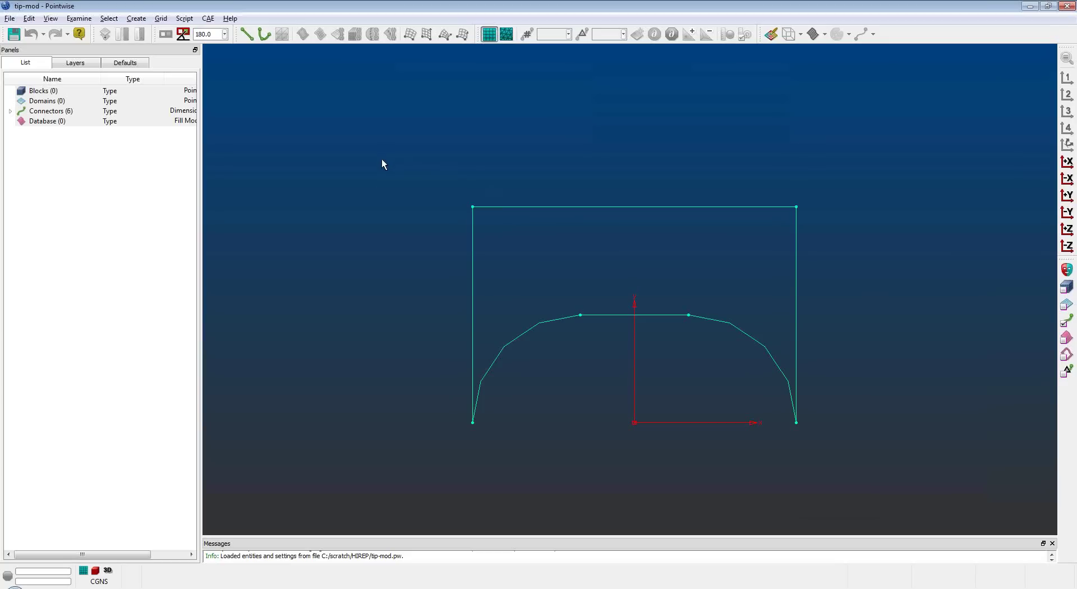
{"action": "left_click_drag", "start_coordinate": [776, 404], "coordinate": [836, 445]}
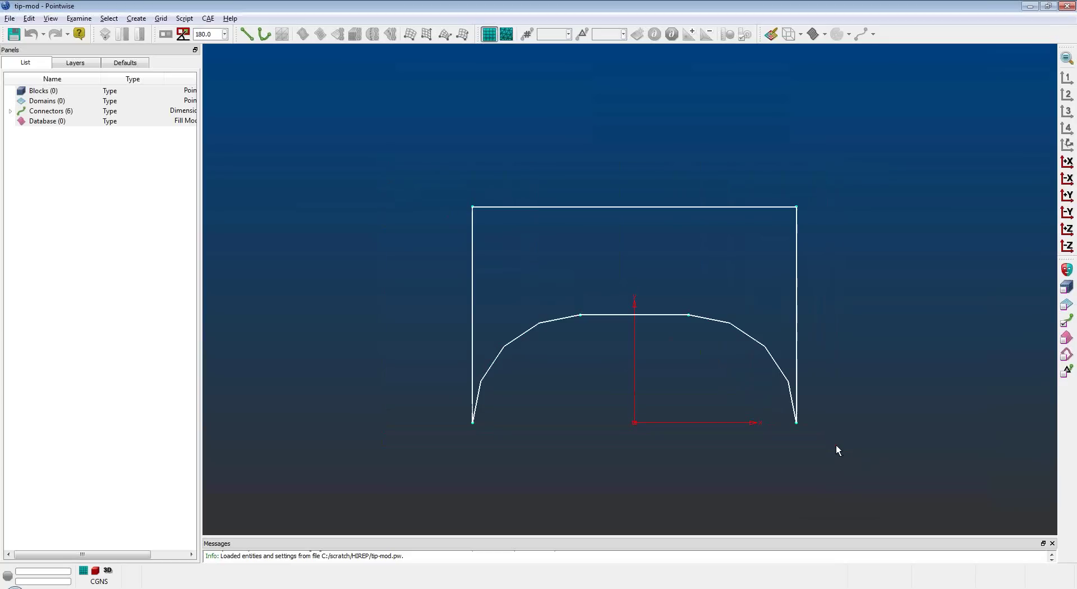
{"action": "left_click", "coordinate": [338, 35]}
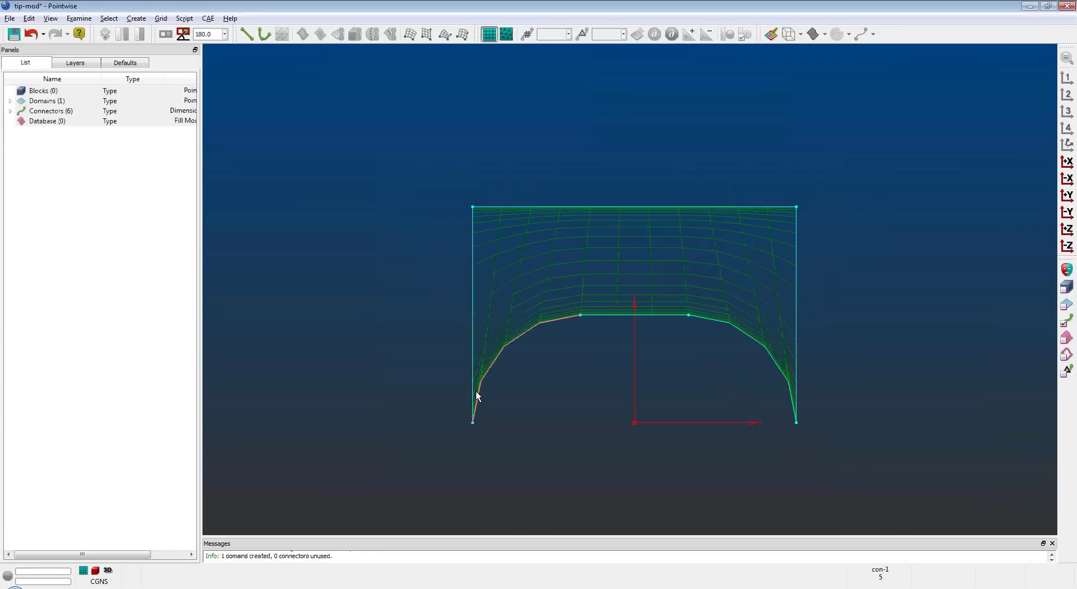
Start a Stretch transform on the domain's straight upper connector with its anchor at 1.5 2 0.
{"action": "left_click", "coordinate": [555, 207]}
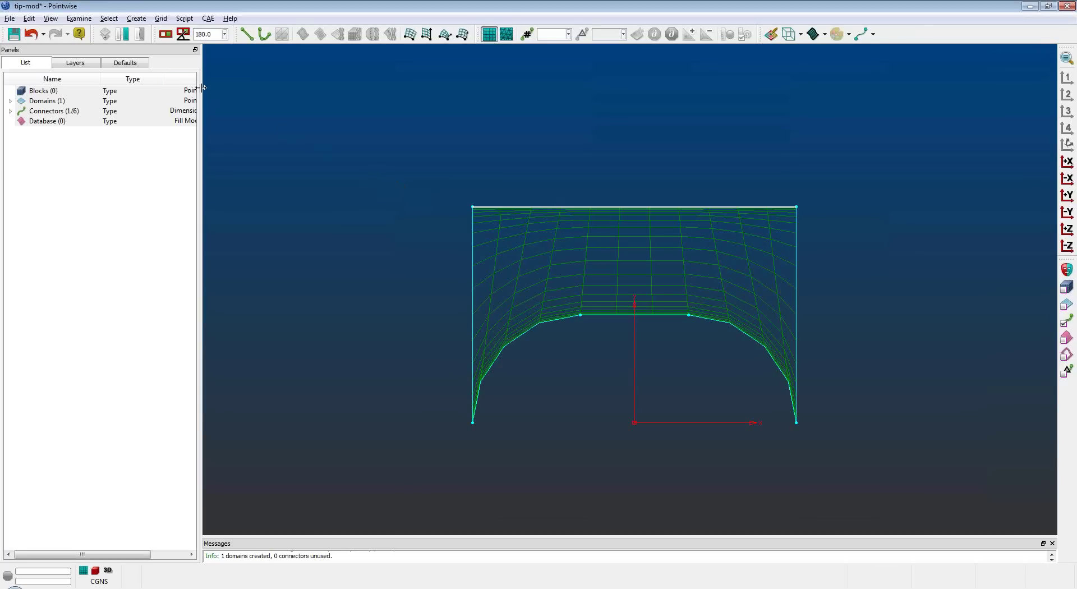
{"action": "left_click", "coordinate": [29, 18]}
{"action": "mouse_move", "coordinate": [79, 142]}
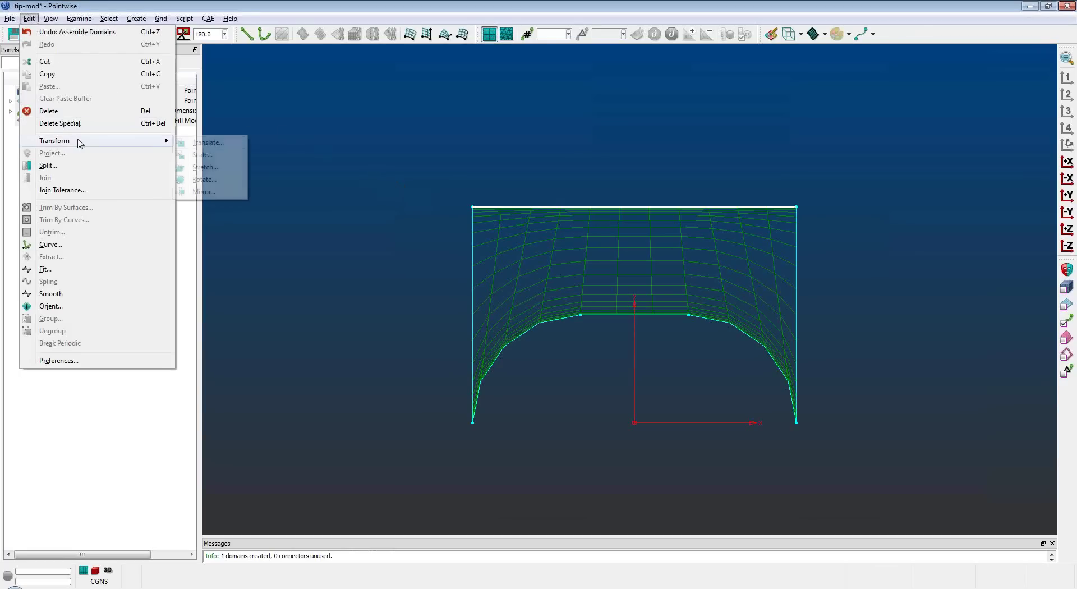
{"action": "left_click", "coordinate": [205, 165]}
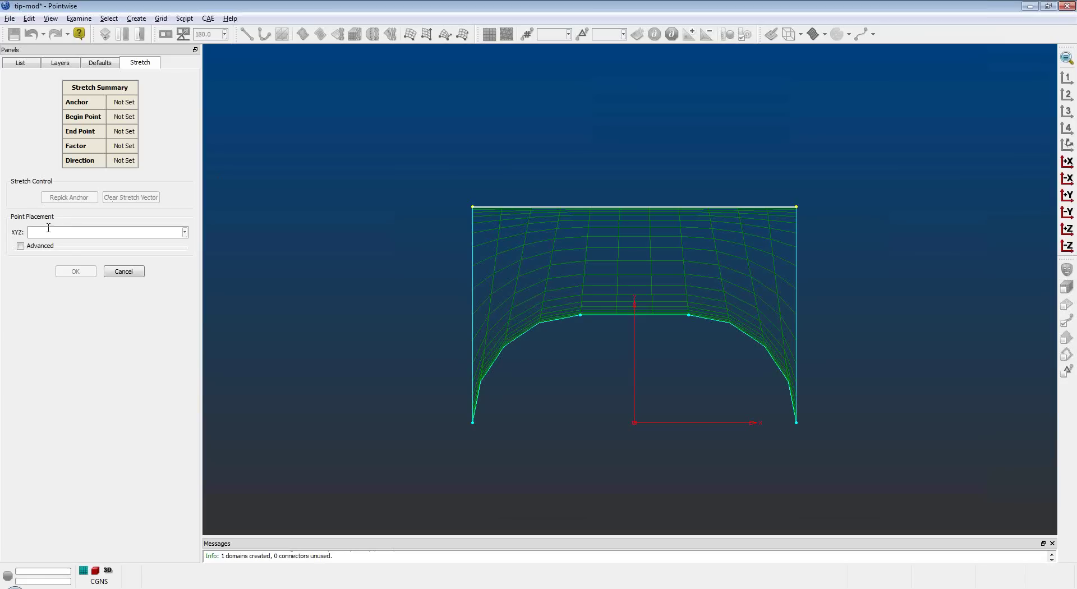
{"action": "type", "text": "1.5 20"}
{"action": "key", "text": "Return"}
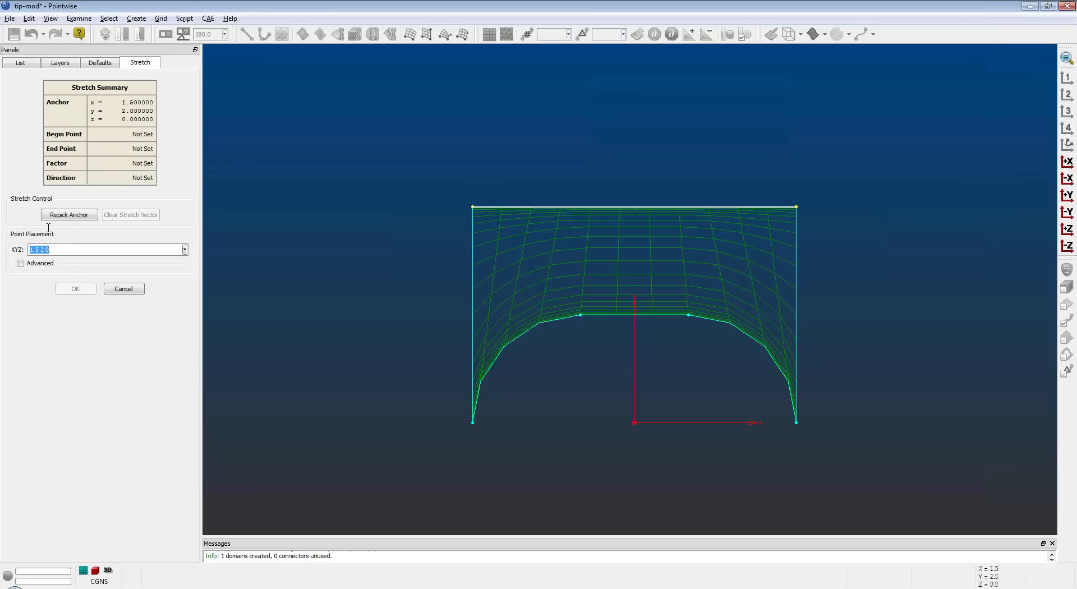
{"action": "left_click", "coordinate": [34, 252]}
{"action": "key", "text": "BackSpace"}
{"action": "type", "text": "-"}
{"action": "key", "text": "Return"}
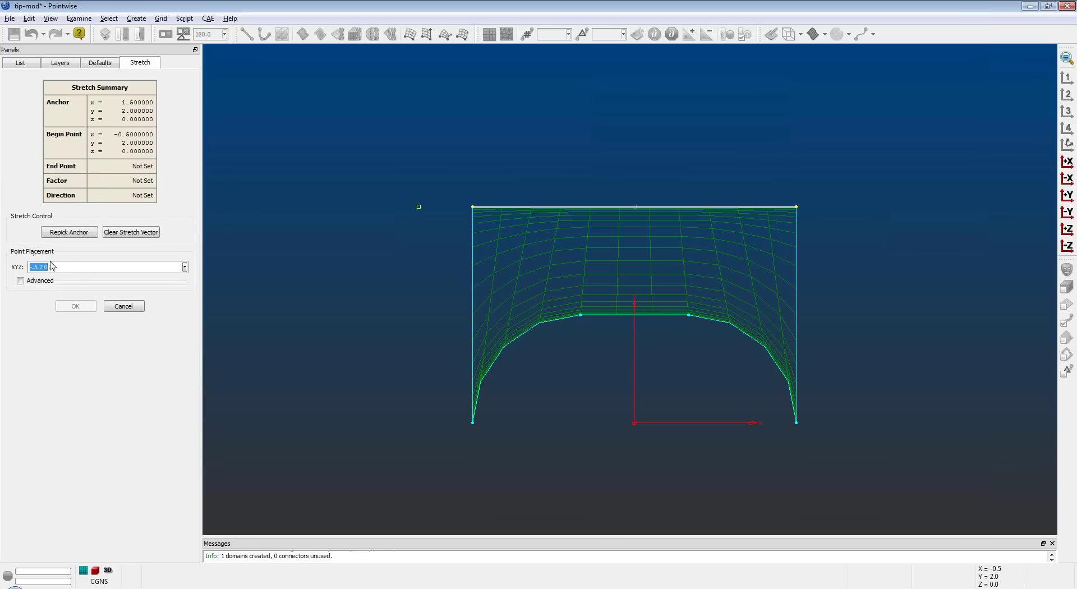
{"action": "left_click", "coordinate": [126, 236]}
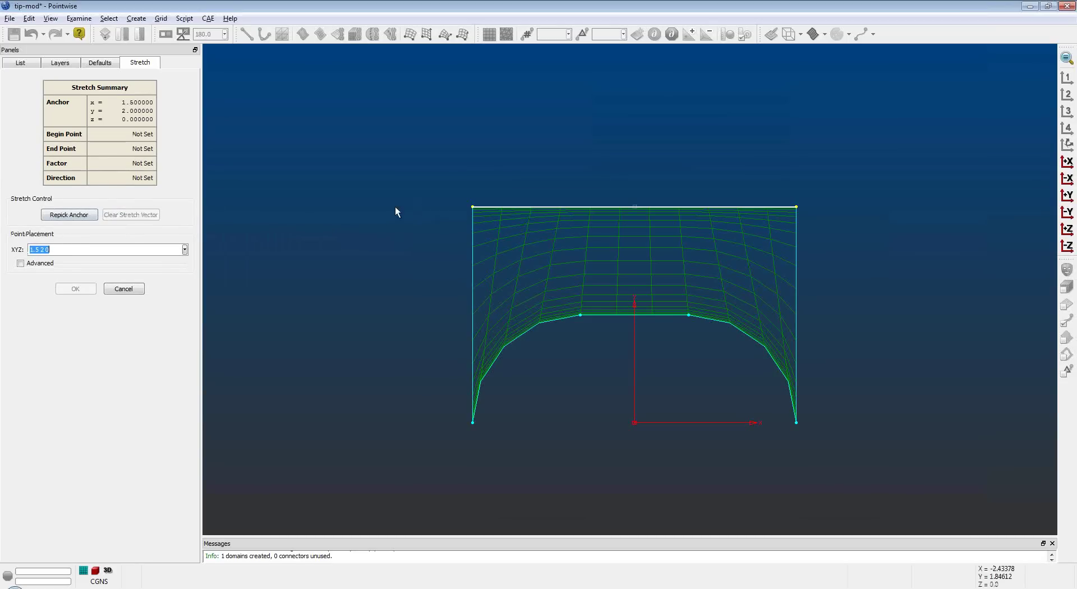
Stretch the upper connector from its left endpoint at 0 2 0 to the end point -0.5 2 0.
{"action": "left_click", "coordinate": [473, 206]}
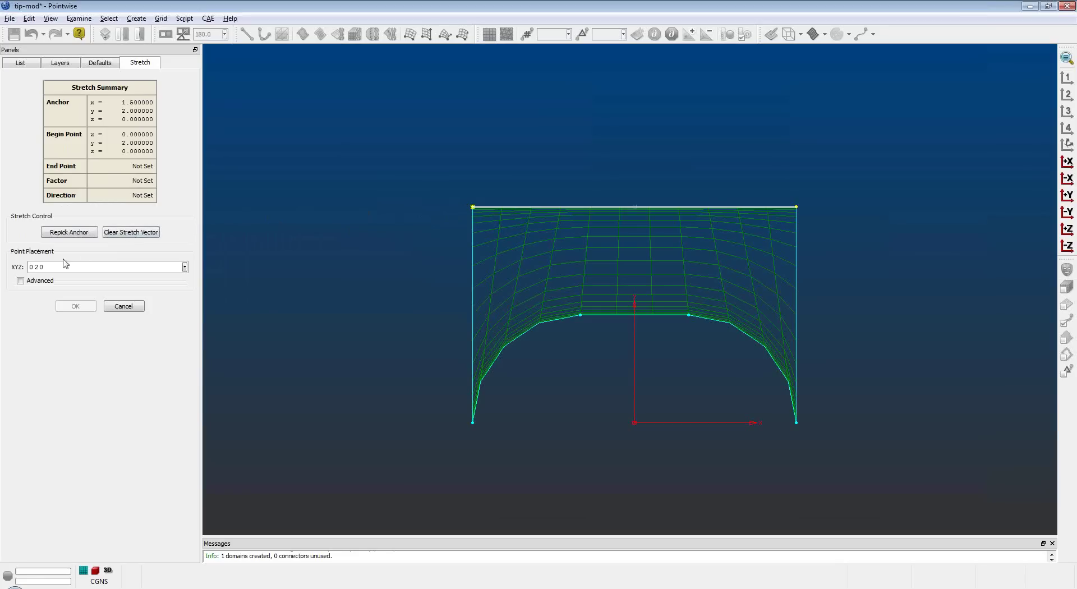
{"action": "type", "text": "1.5"}
{"action": "key", "text": "Return"}
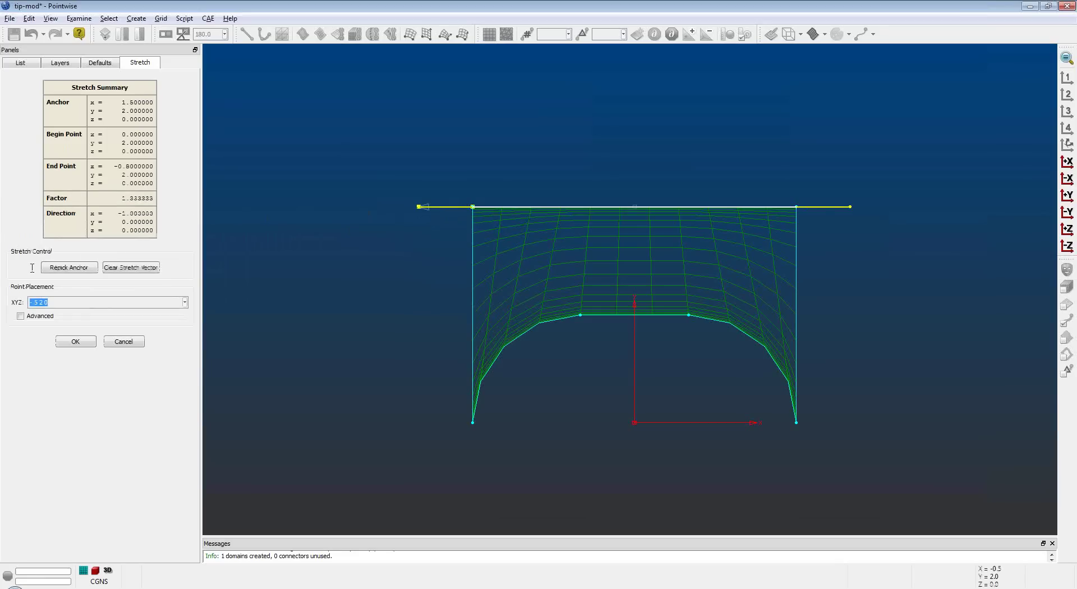
{"action": "left_click", "coordinate": [83, 339]}
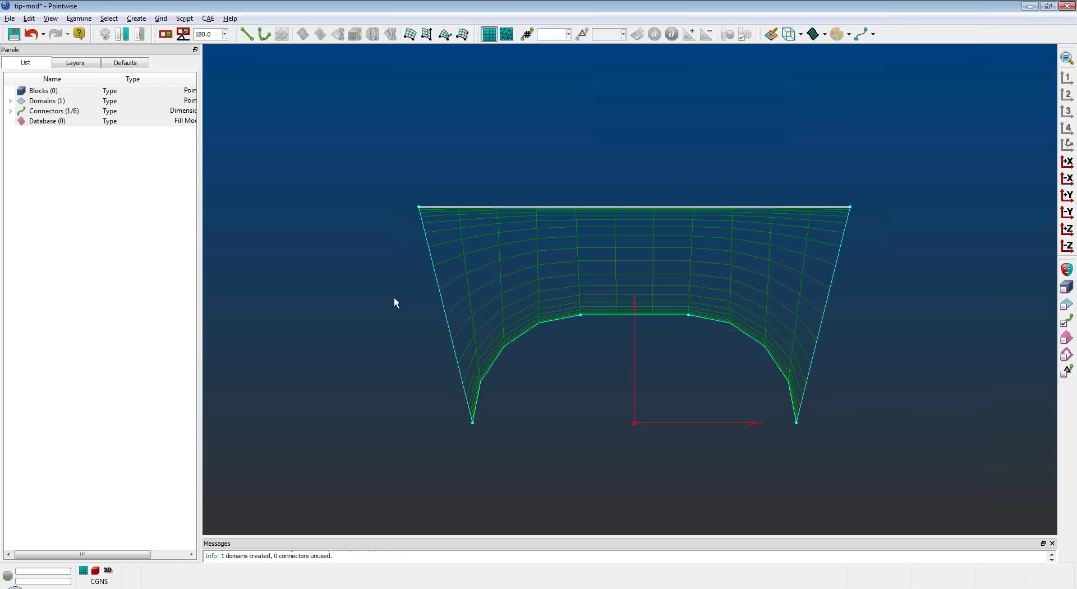
{"action": "left_click", "coordinate": [394, 298]}
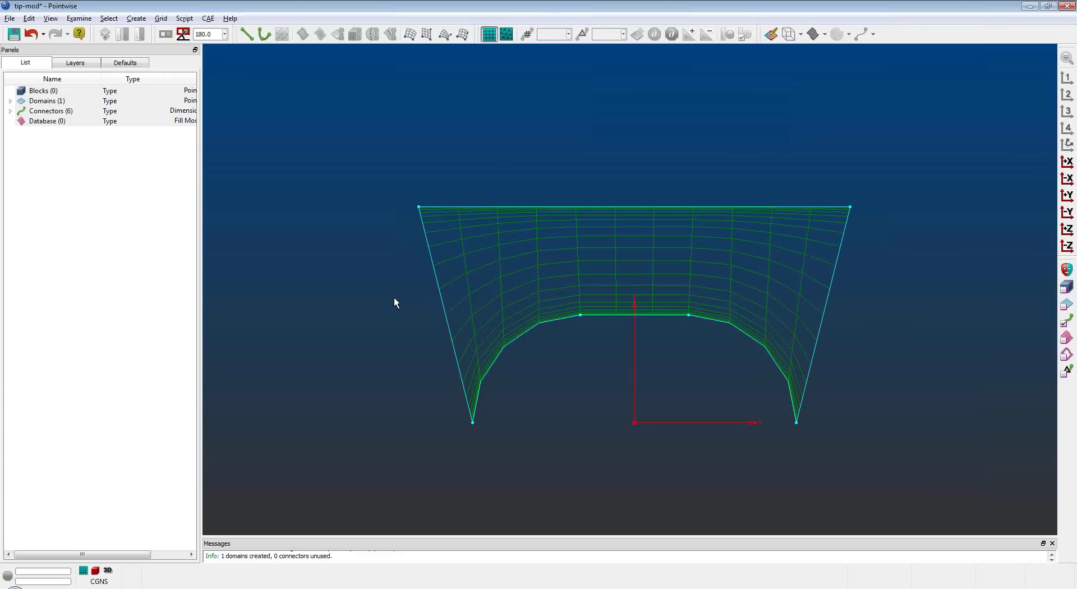
Convert the domain's left side connector to a Bezier curve and bow it outward with control points about -0.49 1.26 0 and -0.30 0.52 0.
{"action": "left_click", "coordinate": [460, 381]}
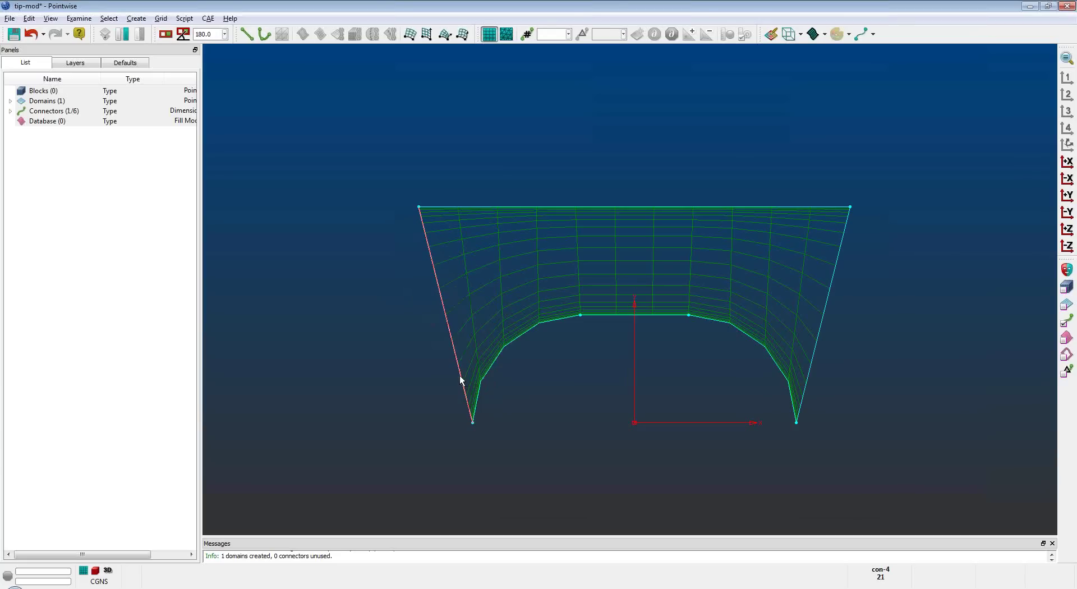
{"action": "left_click", "coordinate": [29, 18]}
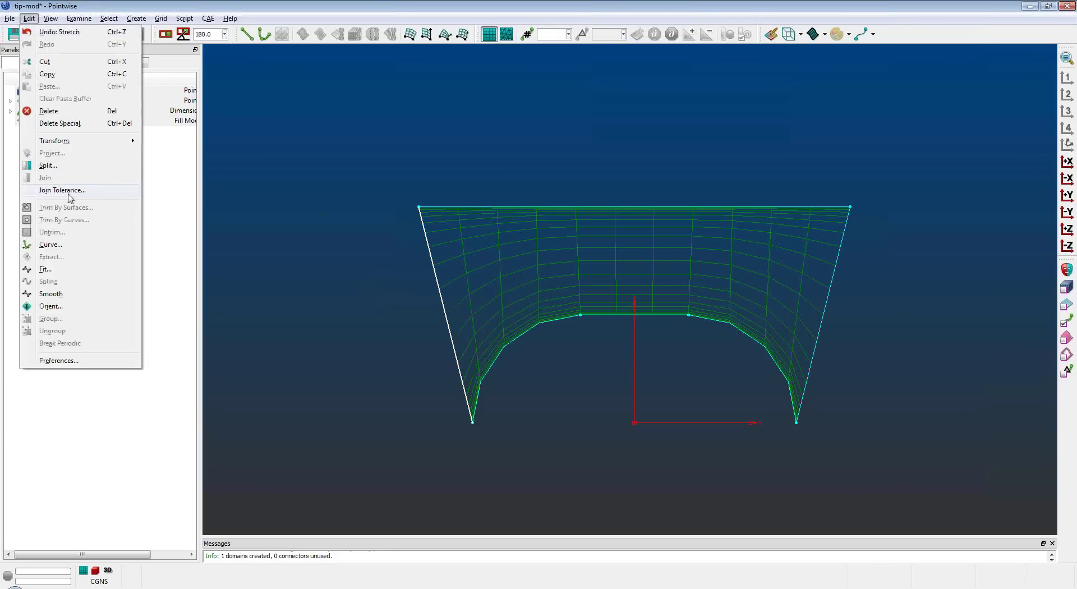
{"action": "left_click", "coordinate": [73, 244]}
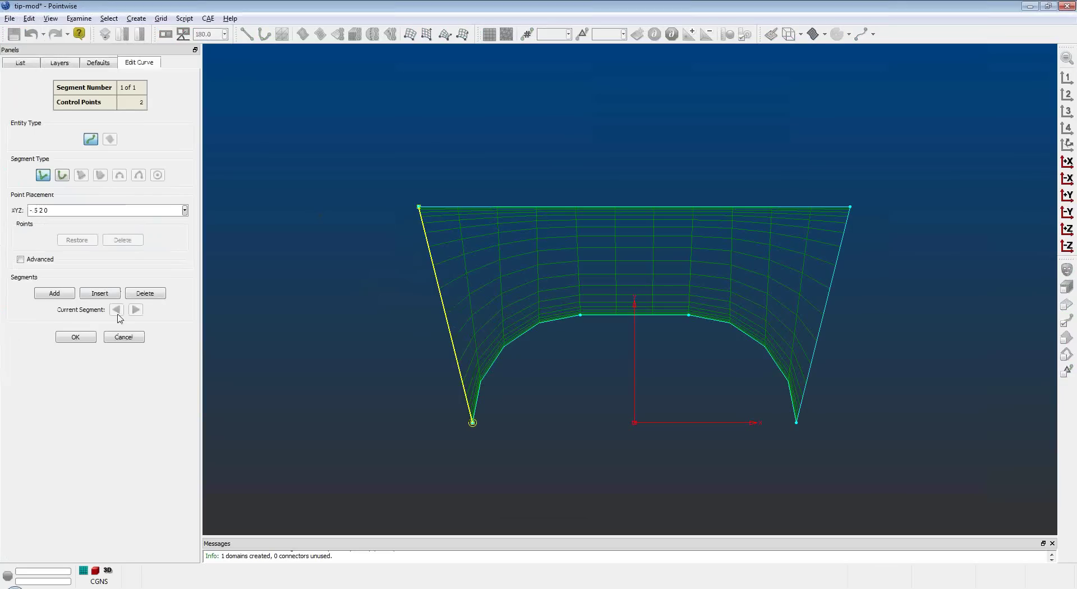
{"action": "left_click", "coordinate": [62, 175]}
{"action": "left_click", "coordinate": [134, 339]}
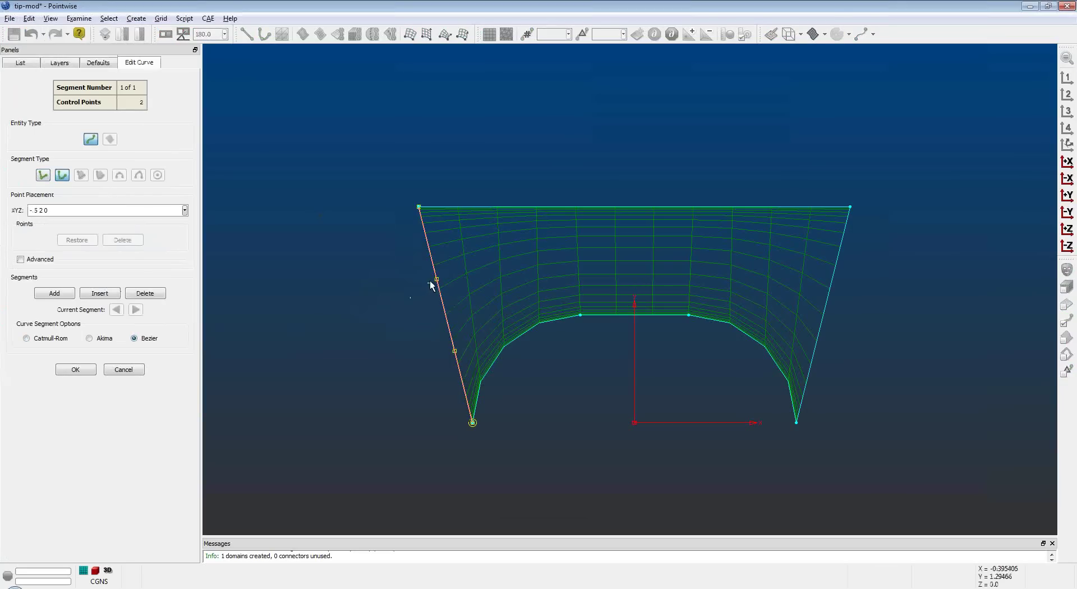
{"action": "left_click_drag", "start_coordinate": [437, 279], "coordinate": [420, 287]}
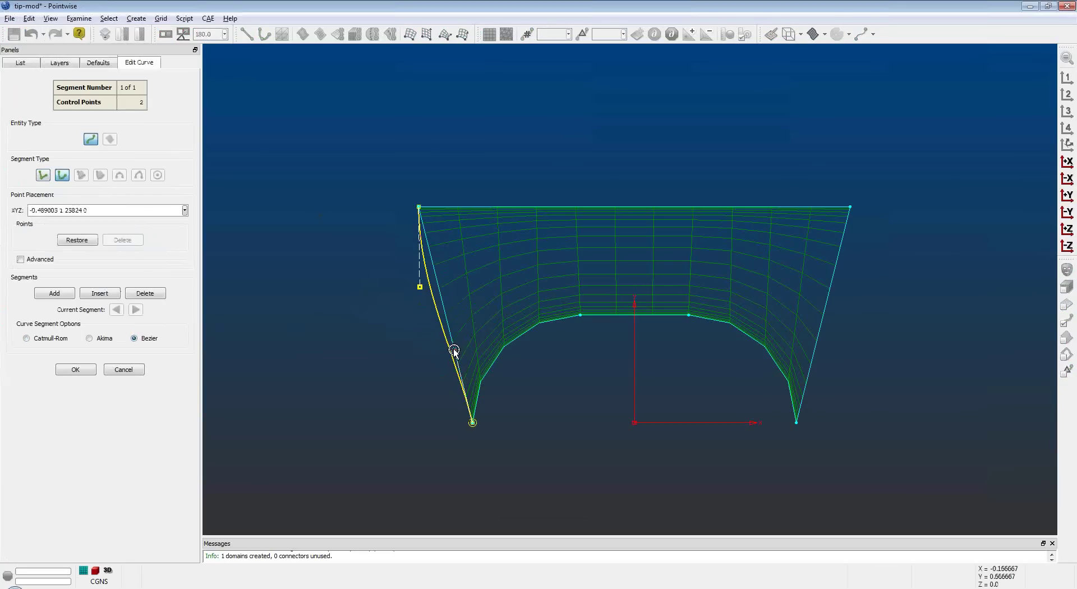
{"action": "left_click_drag", "start_coordinate": [455, 351], "coordinate": [440, 366]}
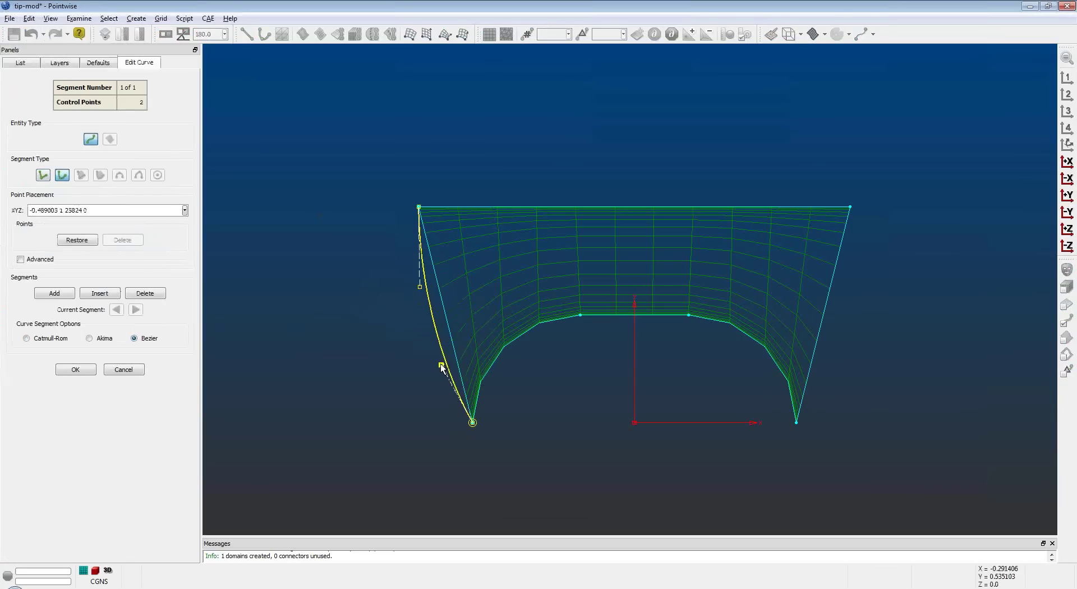
{"action": "left_click", "coordinate": [76, 370]}
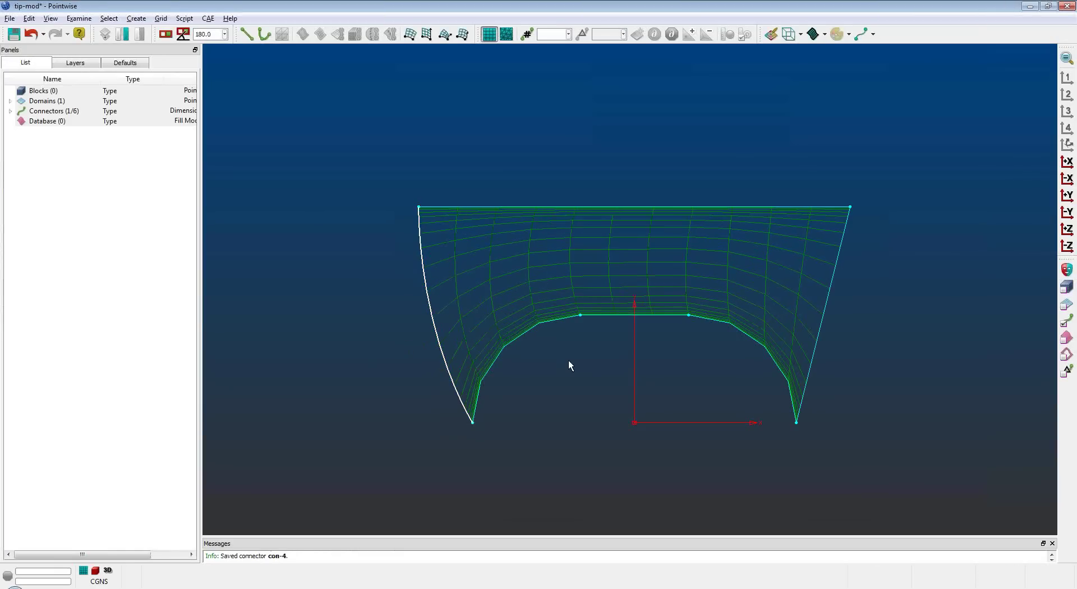
Convert the right side connector to a Bezier curve and bow it outward, placing the lower control point at about 3.34 0.48 0.
{"action": "left_click_drag", "start_coordinate": [840, 306], "coordinate": [840, 306]}
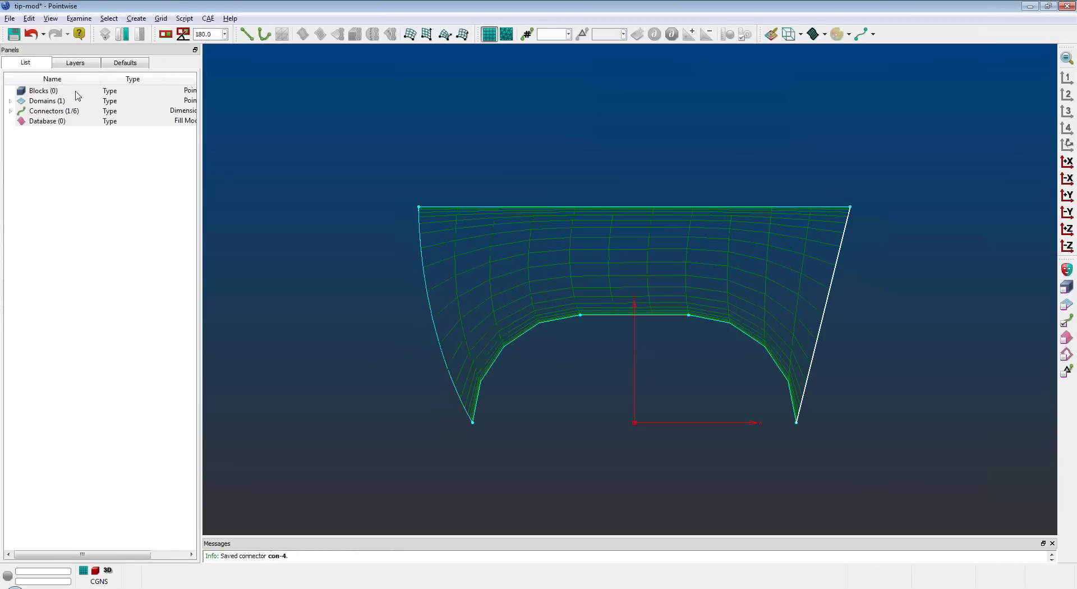
{"action": "left_click", "coordinate": [29, 19]}
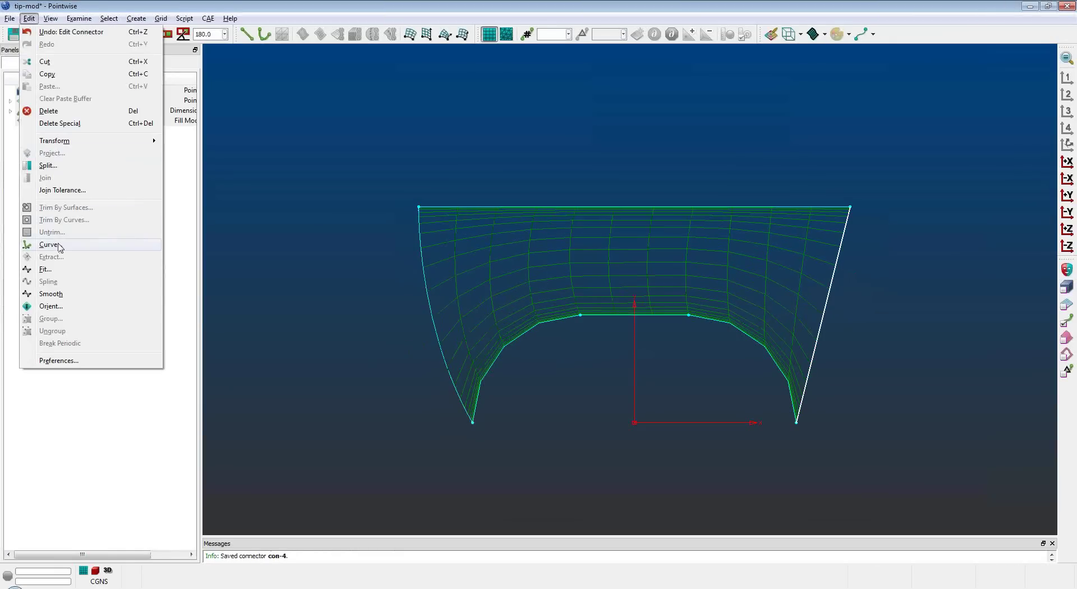
{"action": "left_click", "coordinate": [60, 240]}
{"action": "left_click", "coordinate": [63, 176]}
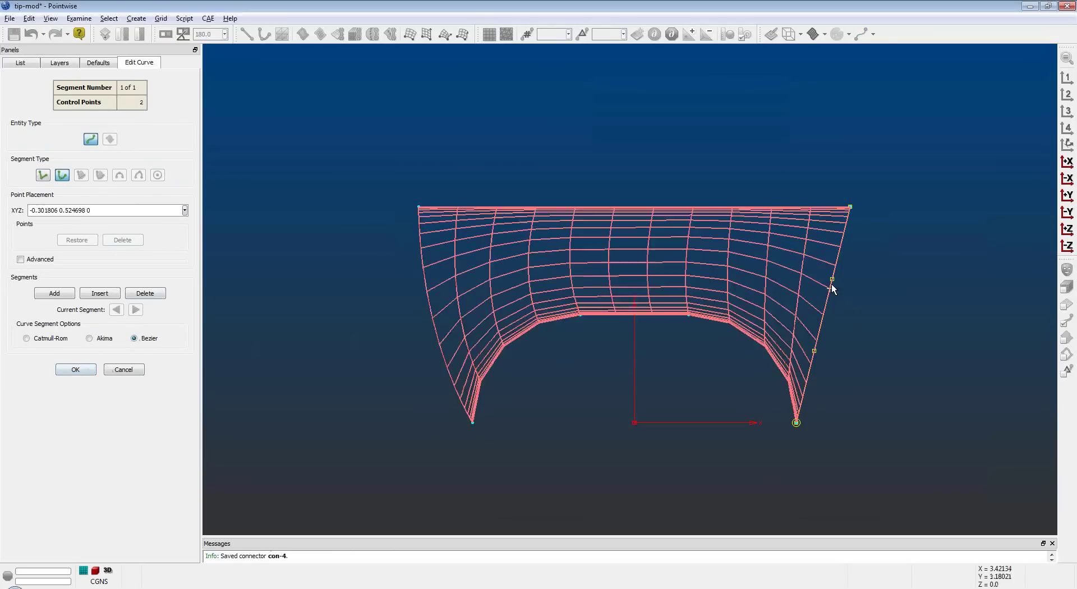
{"action": "left_click_drag", "start_coordinate": [831, 279], "coordinate": [853, 288]}
{"action": "left_click_drag", "start_coordinate": [813, 352], "coordinate": [832, 371]}
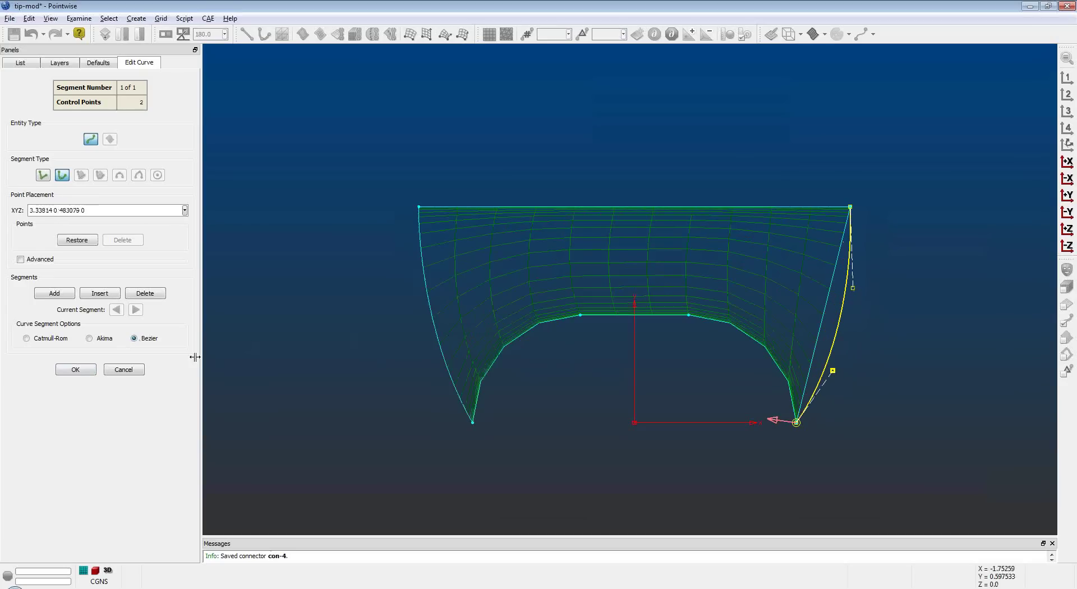
{"action": "left_click", "coordinate": [75, 369]}
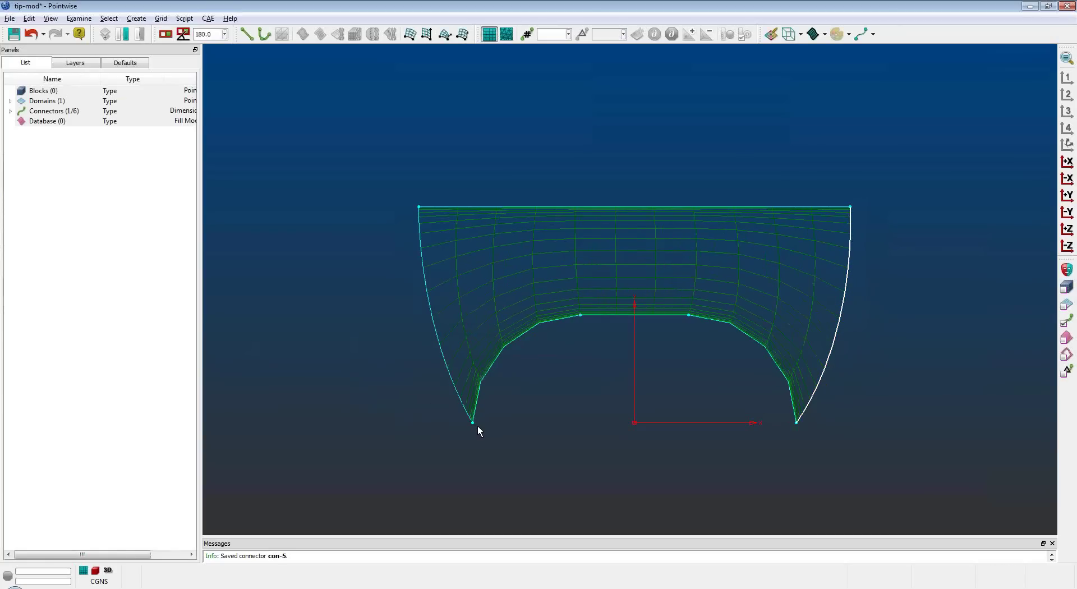
Examine the minimum included angle across the reshaped domain, then end the examination.
{"action": "left_click", "coordinate": [499, 419]}
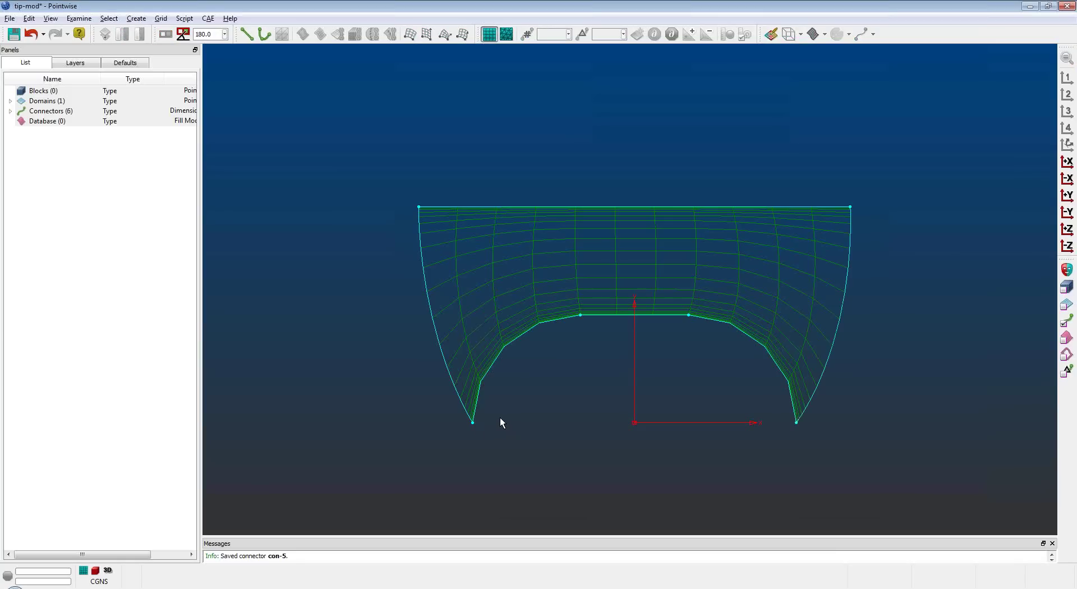
{"action": "left_click", "coordinate": [468, 339]}
{"action": "left_click", "coordinate": [79, 19]}
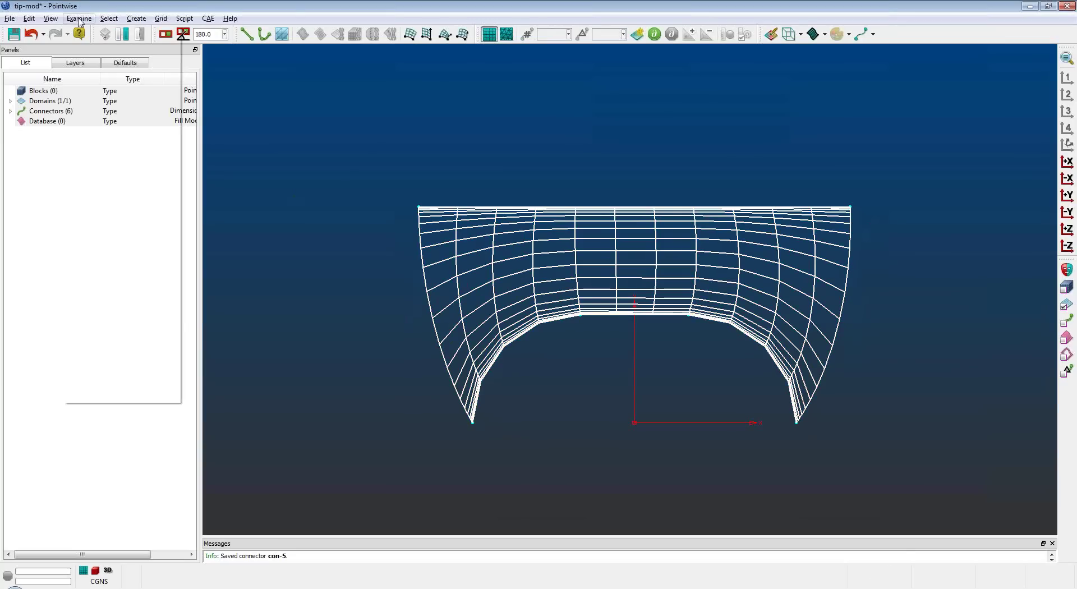
{"action": "left_click", "coordinate": [124, 255]}
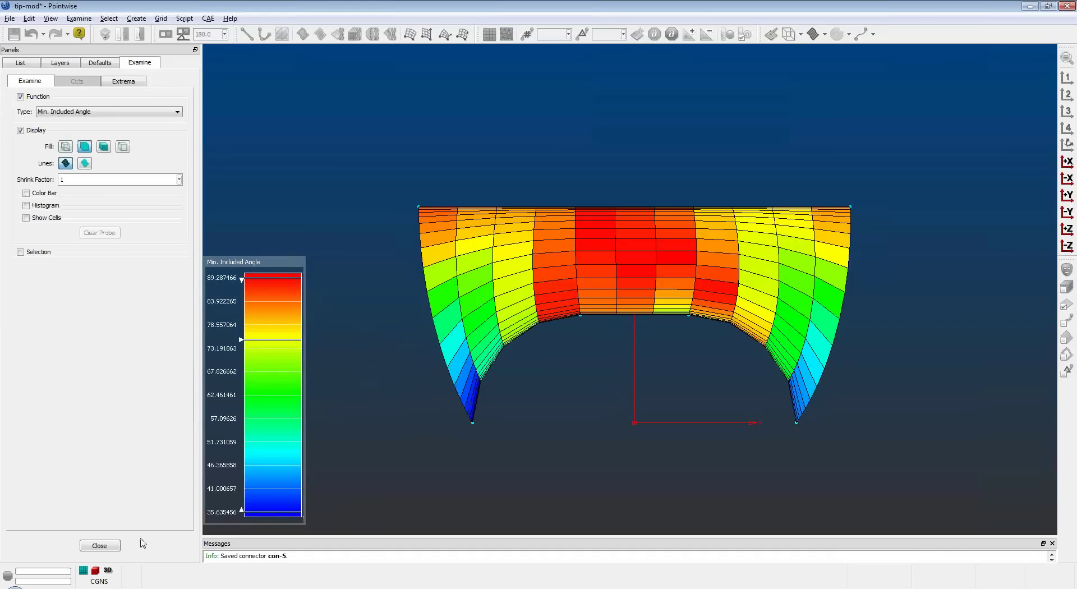
{"action": "left_click", "coordinate": [115, 544]}
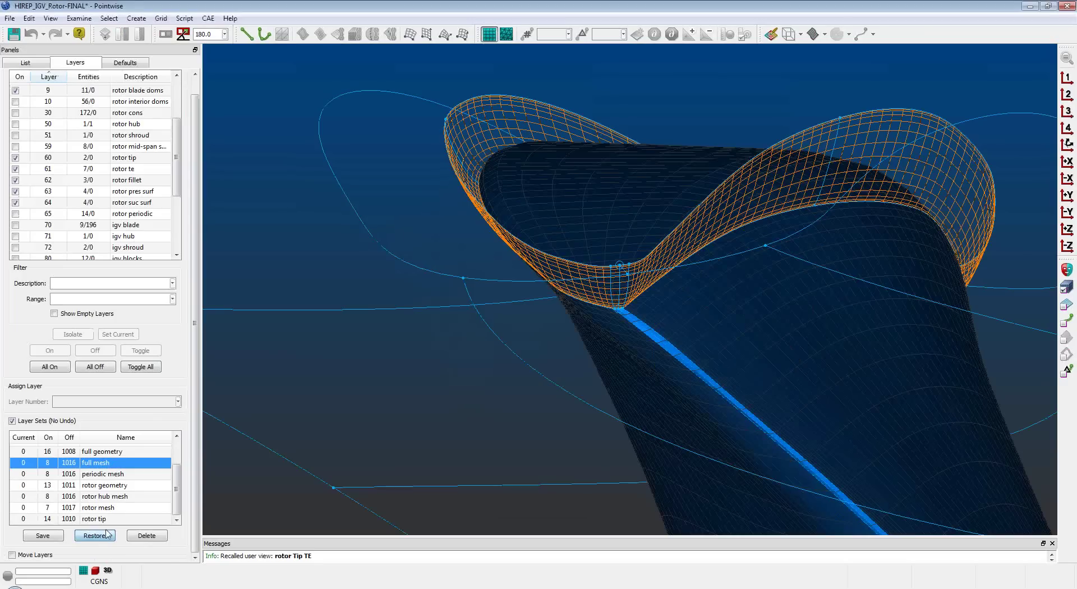
In the HIREP_IGV_Rotor-FINAL project, restore the full mesh layer set and examine the rotor tip block's minimum included angle.
{"action": "left_click", "coordinate": [95, 535]}
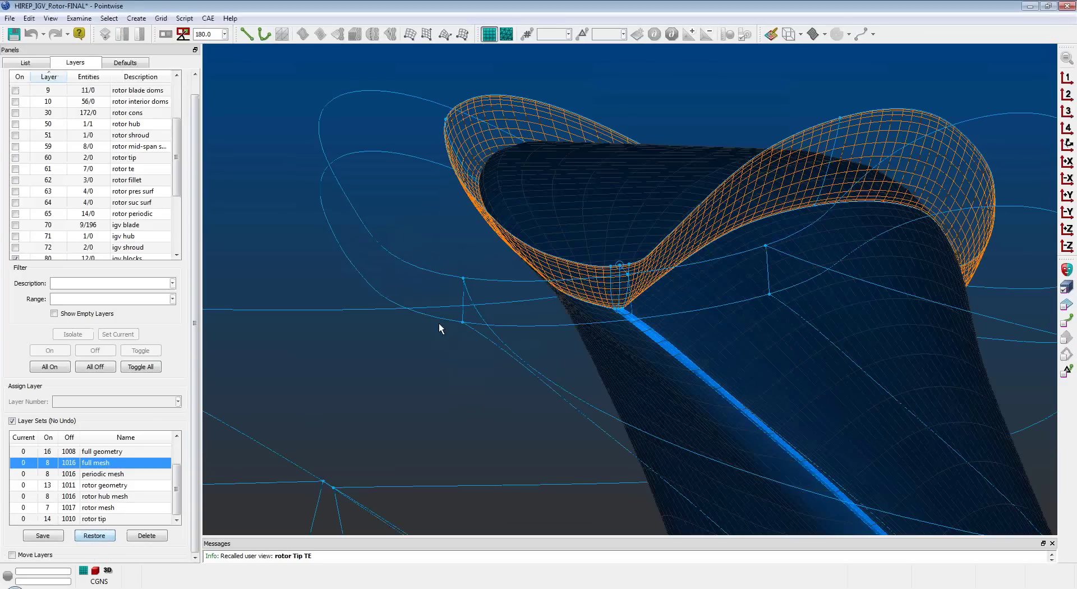
{"action": "left_click", "coordinate": [502, 119]}
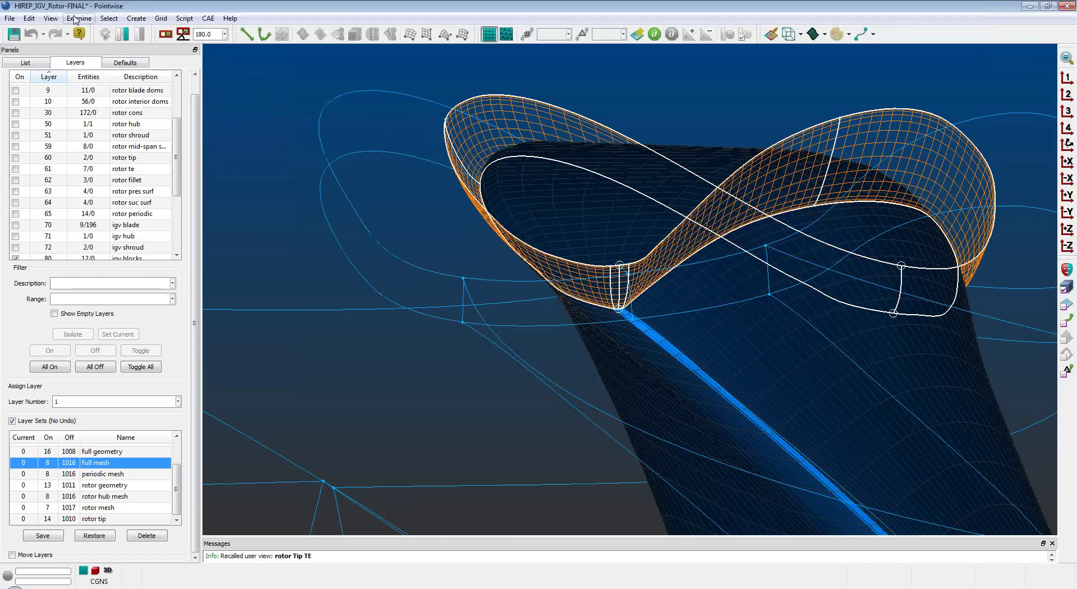
{"action": "left_click", "coordinate": [79, 18]}
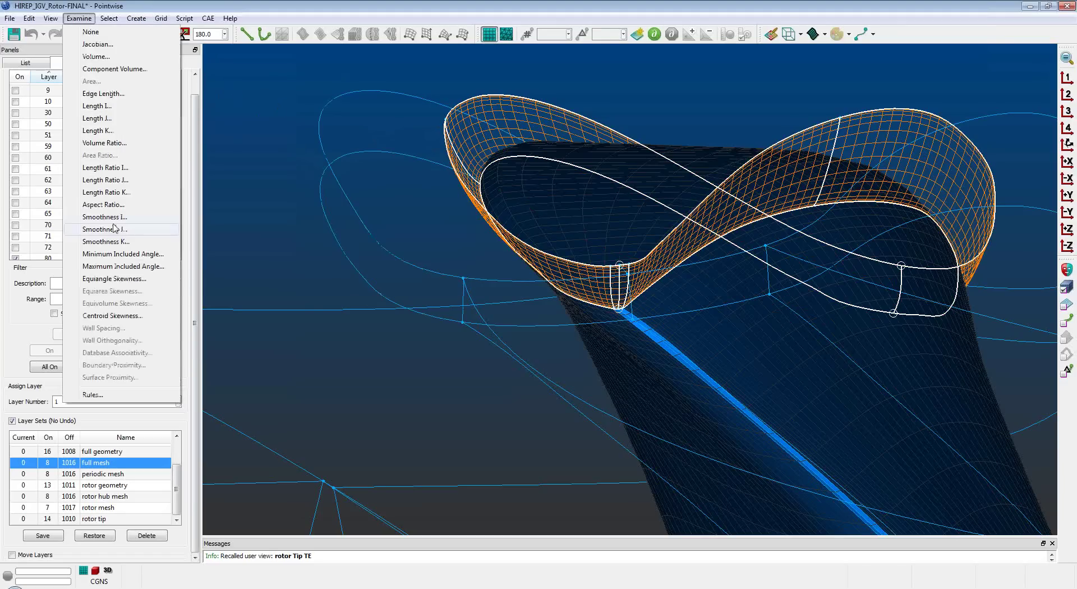
{"action": "left_click", "coordinate": [121, 256]}
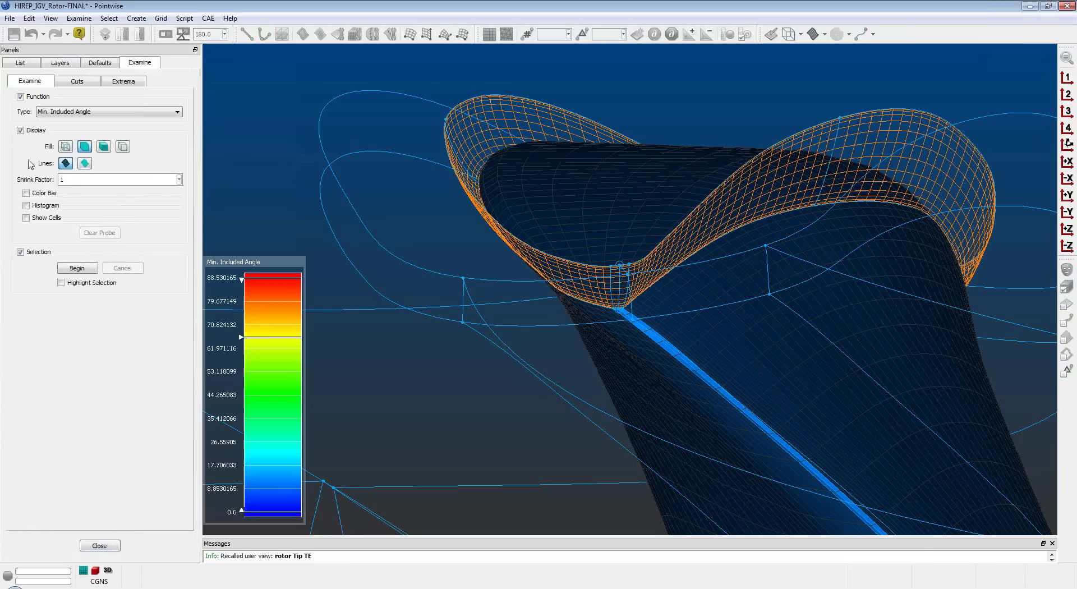
Hide the color bar and display the saved cut I = 29 (Rotor-blk-8) through the rotor tip block.
{"action": "left_click", "coordinate": [27, 192]}
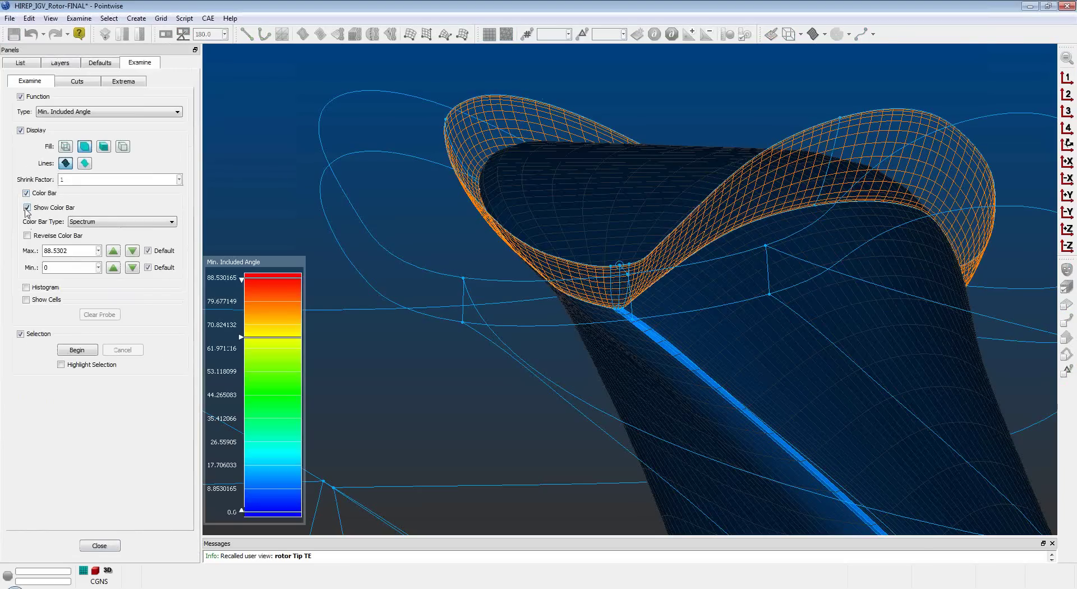
{"action": "left_click", "coordinate": [27, 207]}
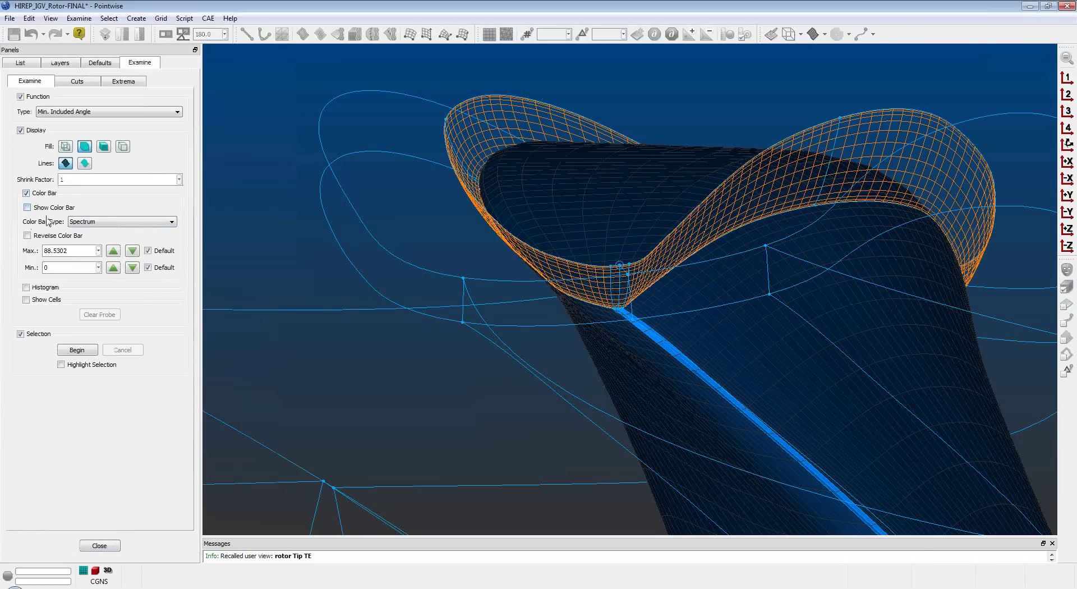
{"action": "left_click", "coordinate": [76, 81]}
{"action": "left_click", "coordinate": [24, 322]}
{"action": "left_click", "coordinate": [24, 321]}
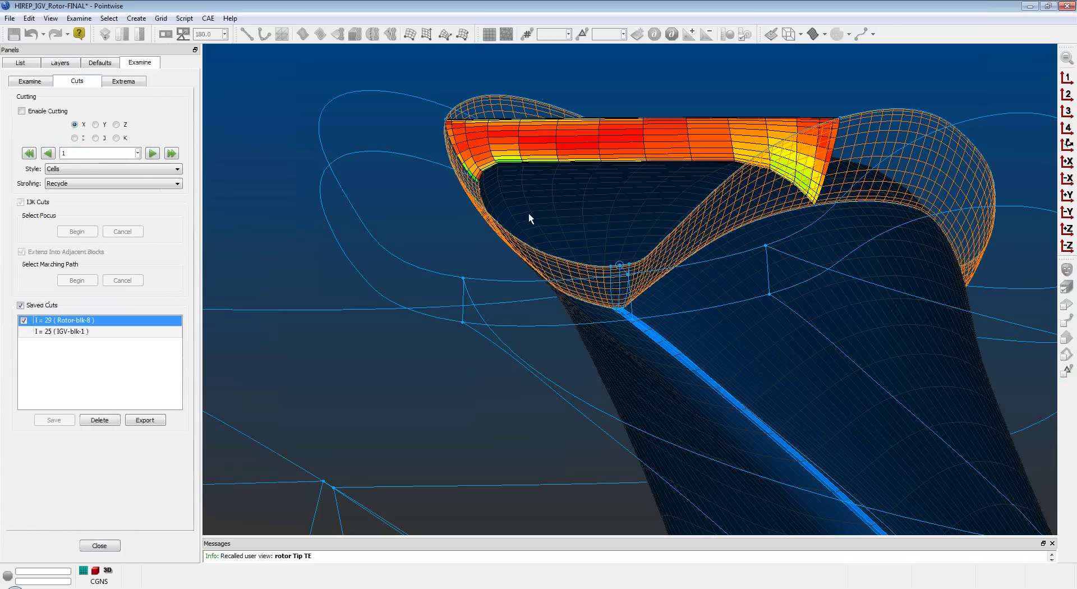
Inspect the cut's cells up close around the corner of the blade tip, then end the examination.
{"action": "right_click_drag", "start_coordinate": [493, 202], "coordinate": [488, 250], "text": "ctrl"}
{"action": "right_click_drag", "start_coordinate": [488, 250], "coordinate": [497, 275], "text": "shift"}
{"action": "scroll", "coordinate": [501, 254], "scroll_direction": "up", "scroll_amount": 2}
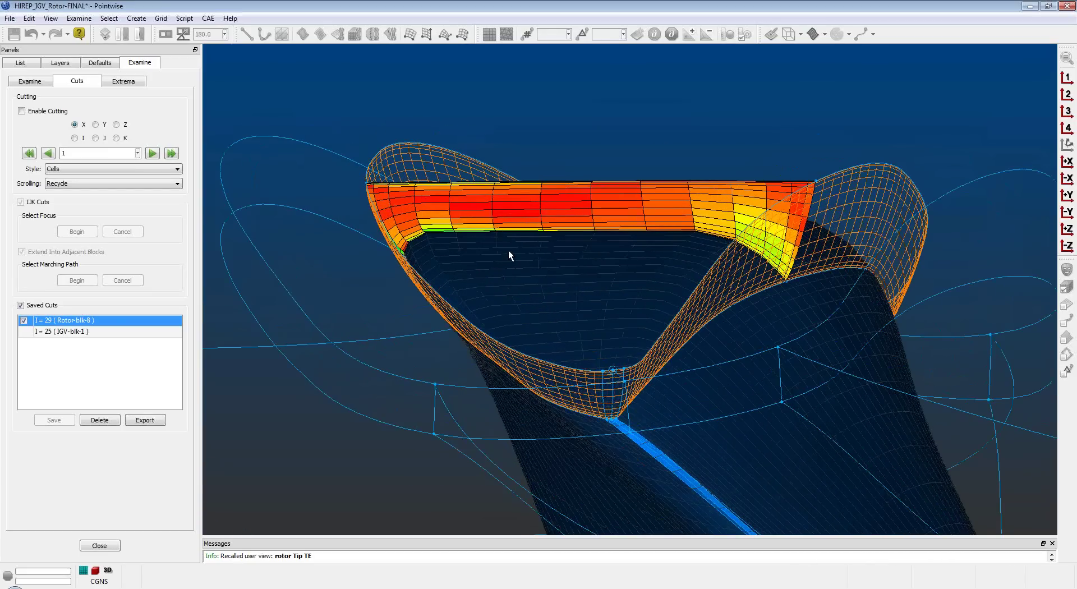
{"action": "scroll", "coordinate": [509, 250], "scroll_direction": "up", "scroll_amount": 1}
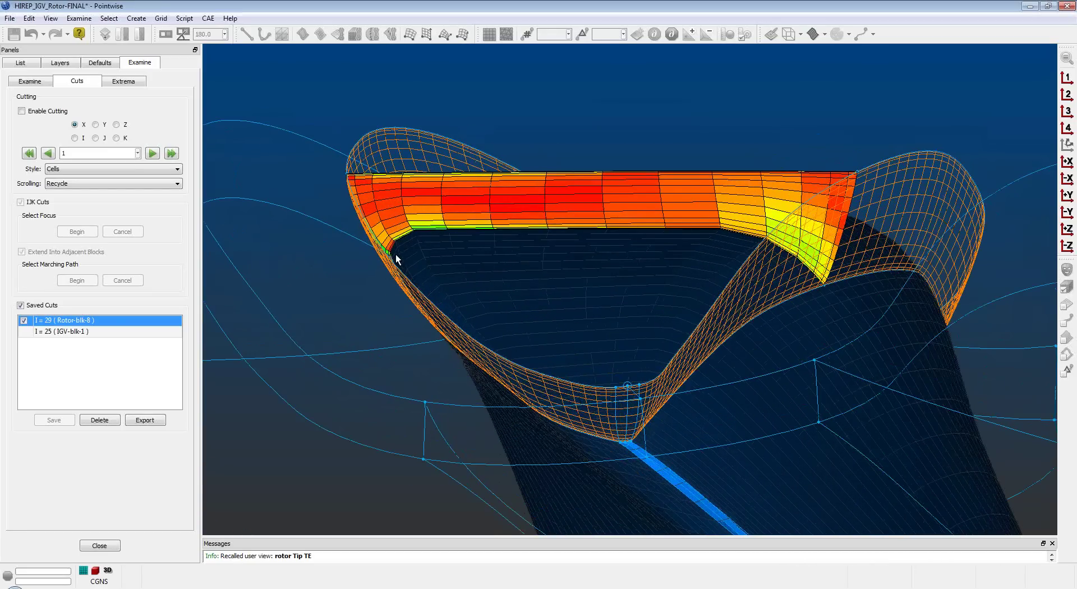
{"action": "scroll", "coordinate": [395, 253], "scroll_direction": "up", "scroll_amount": 4}
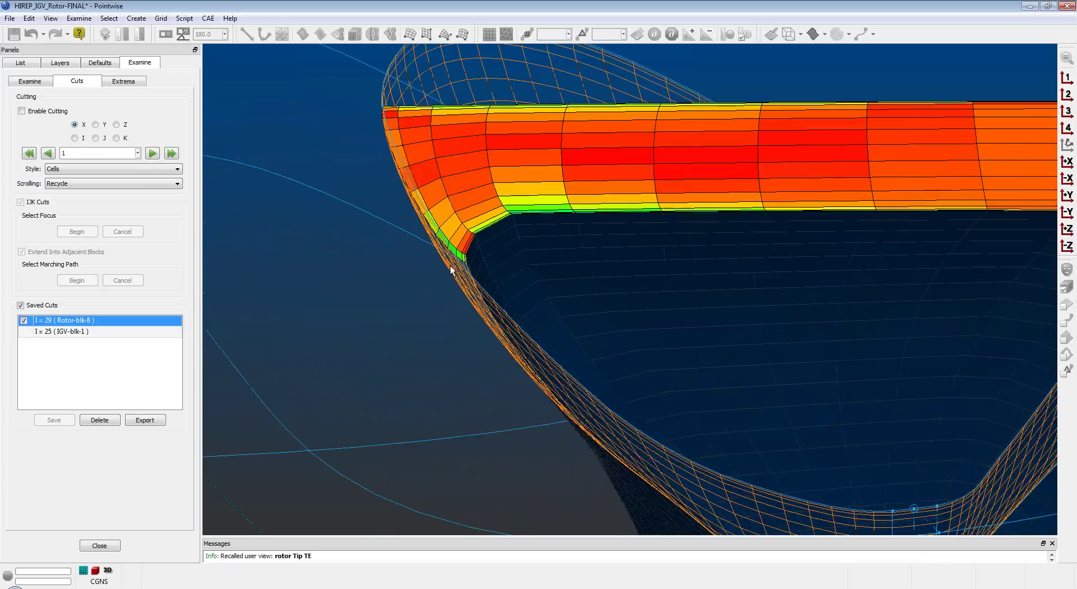
{"action": "scroll", "coordinate": [451, 270], "scroll_direction": "up", "scroll_amount": 1}
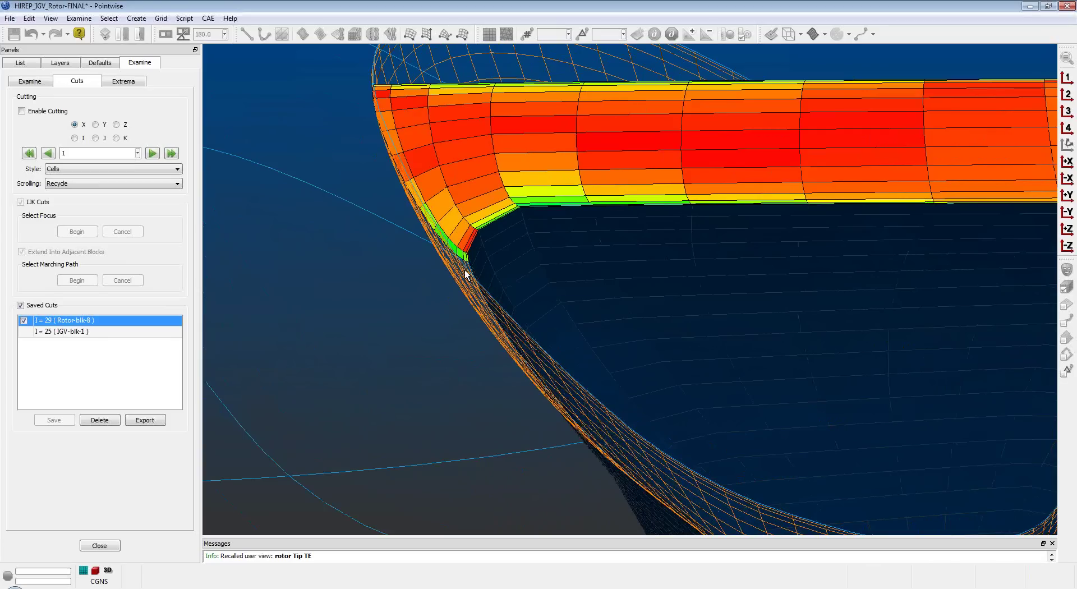
{"action": "scroll", "coordinate": [465, 274], "scroll_direction": "down", "scroll_amount": 5}
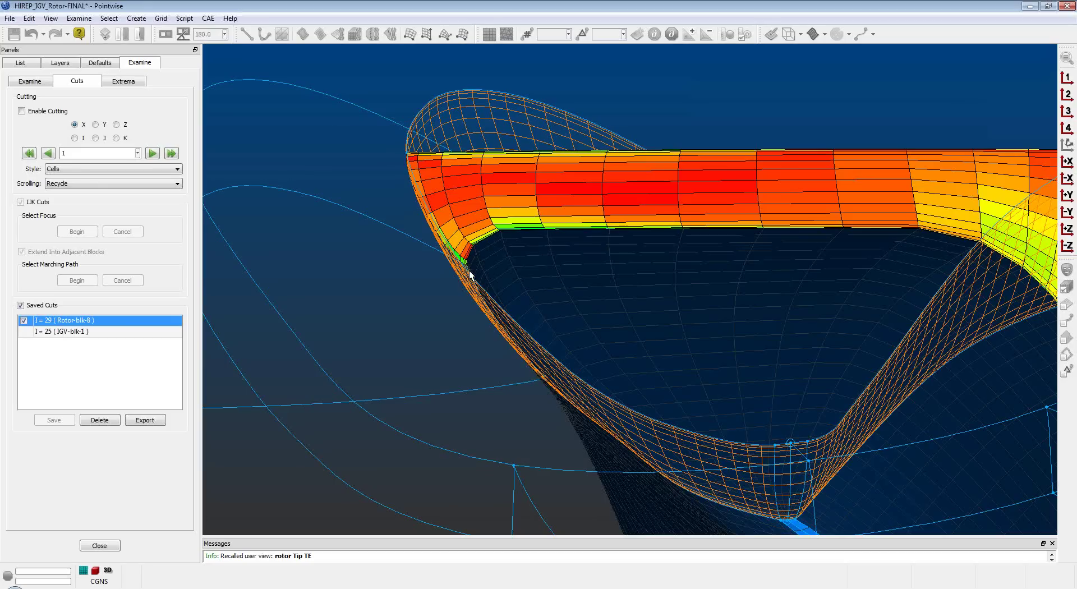
{"action": "scroll", "coordinate": [470, 275], "scroll_direction": "down", "scroll_amount": 1}
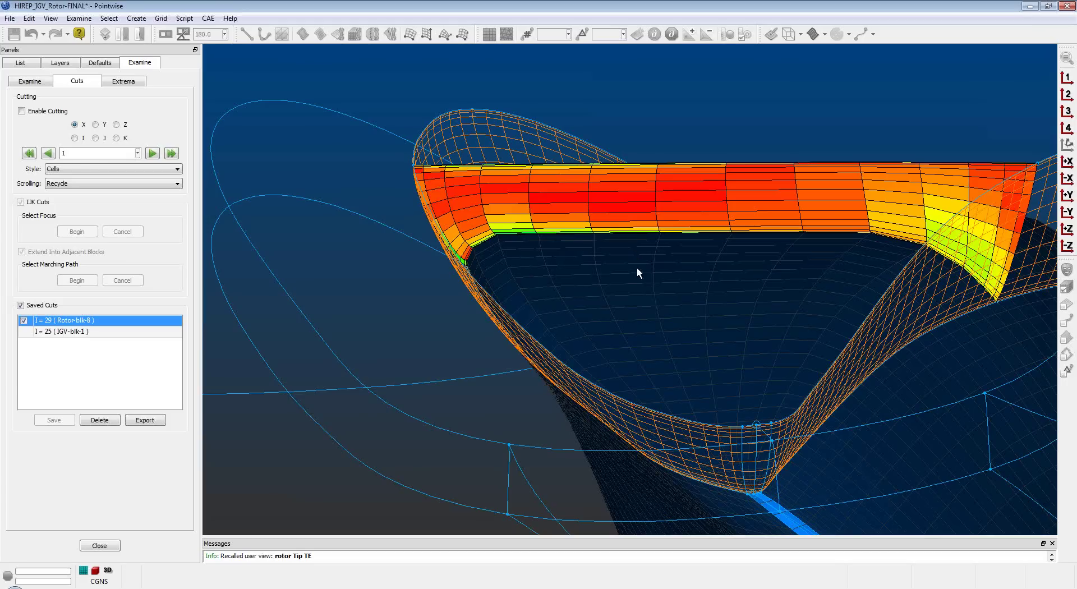
{"action": "left_click", "coordinate": [111, 545]}
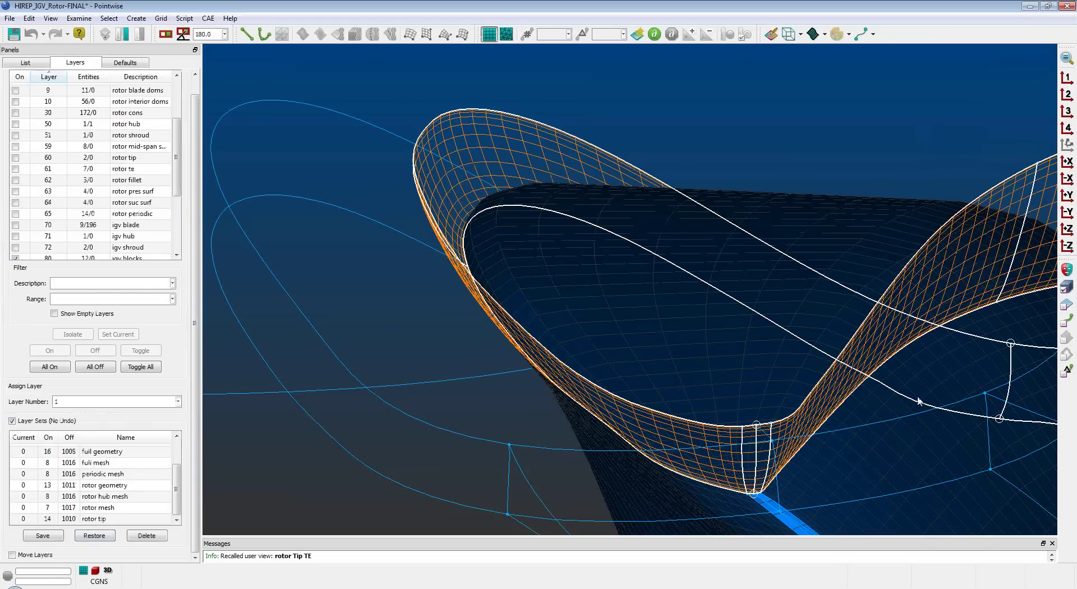
Deselect the tip block and recall the saved nice ISO view to show the whole IGV and rotor mesh.
{"action": "key", "text": "alt+Tab"}
{"action": "left_click", "coordinate": [1070, 76]}
{"action": "left_click", "coordinate": [1069, 78]}
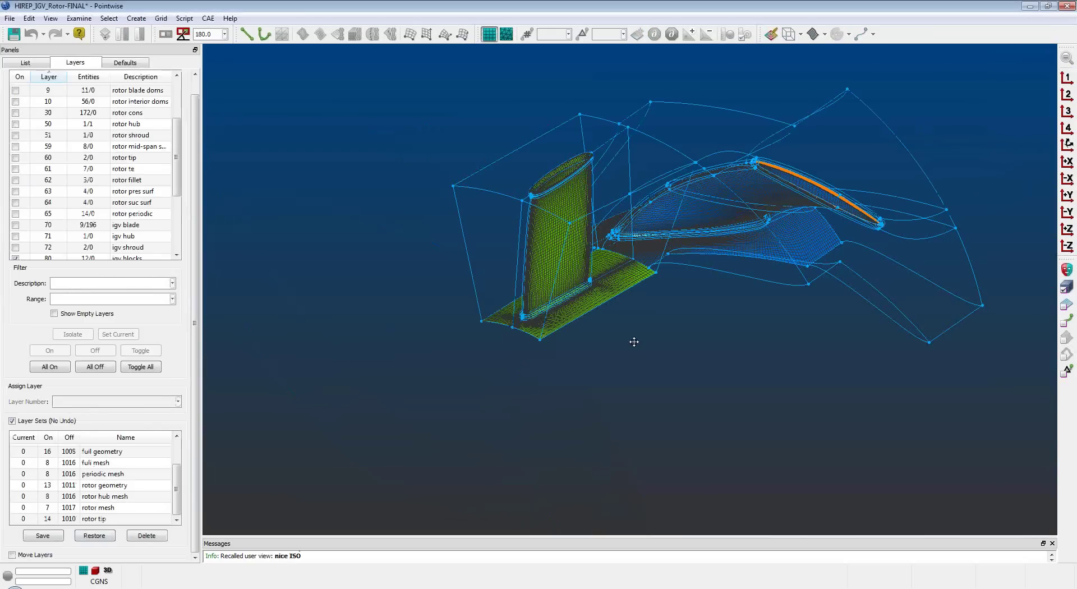
{"action": "right_click_drag", "start_coordinate": [634, 341], "coordinate": [623, 356], "text": "ctrl"}
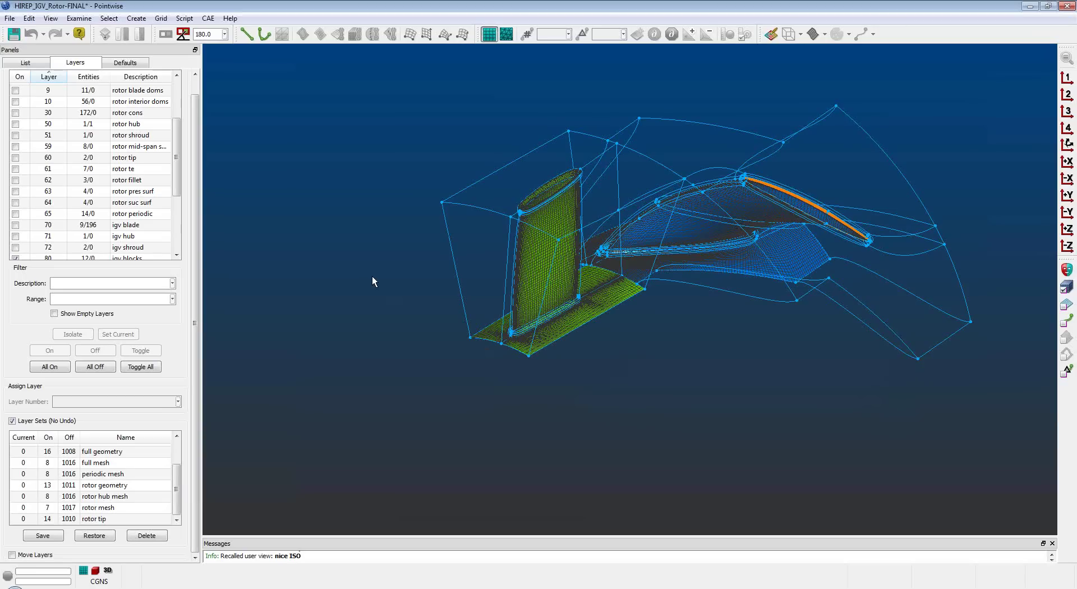
Select OpenFOAM as the CAE solver and open the boundary condition settings.
{"action": "left_click", "coordinate": [208, 18]}
{"action": "left_click", "coordinate": [238, 32]}
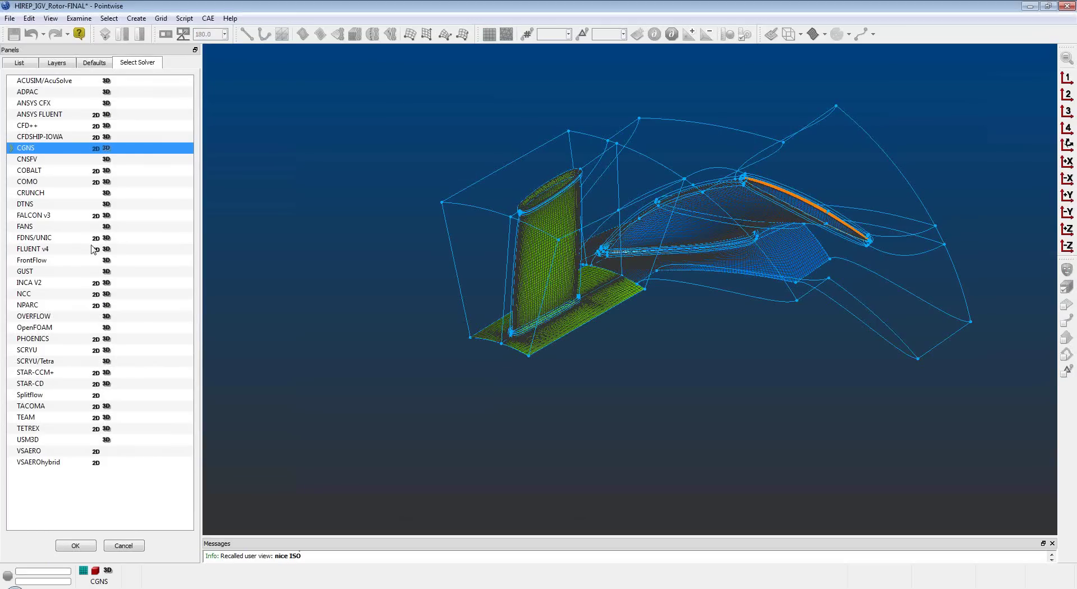
{"action": "double_click", "coordinate": [63, 329]}
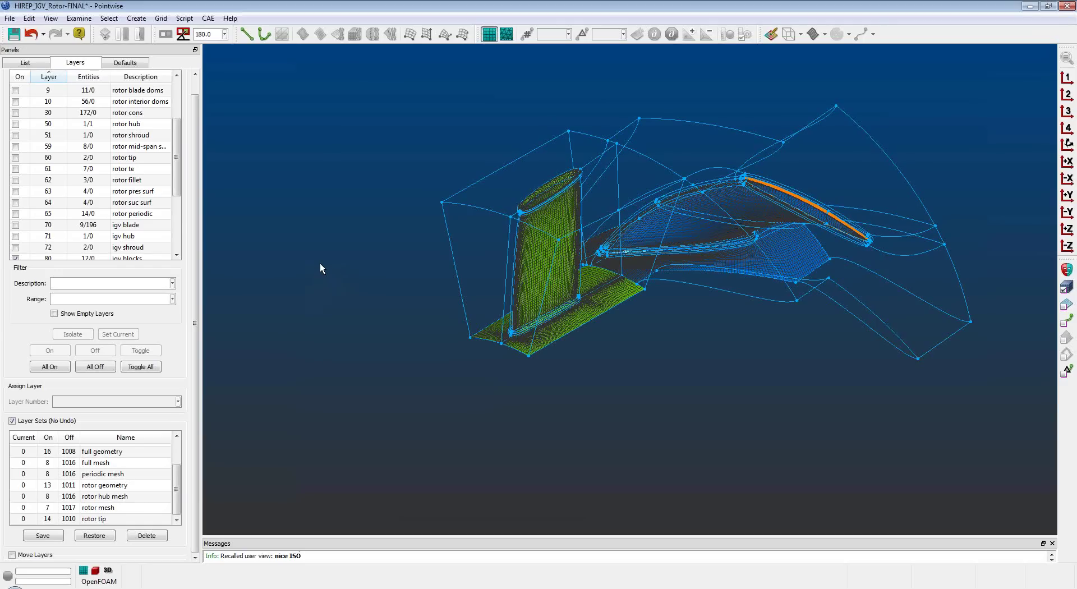
{"action": "left_click", "coordinate": [209, 18]}
{"action": "left_click", "coordinate": [223, 57]}
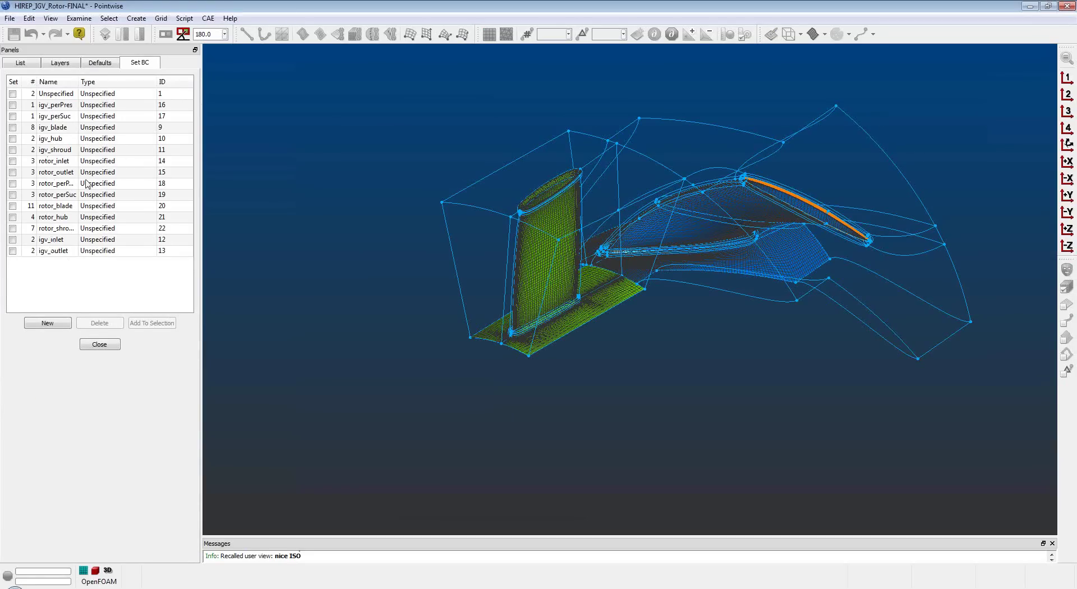
Set the boundary condition type of rotor_inlet to patch.
{"action": "left_click", "coordinate": [53, 161]}
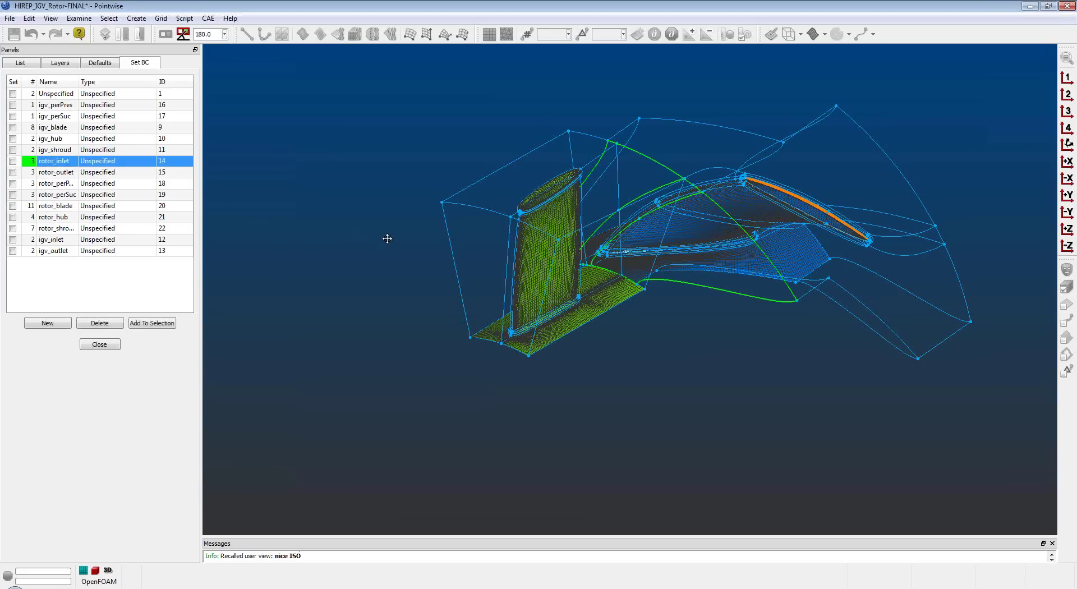
{"action": "right_click_drag", "start_coordinate": [387, 237], "coordinate": [339, 255], "text": "ctrl"}
{"action": "scroll", "coordinate": [625, 332], "scroll_direction": "up", "scroll_amount": 3}
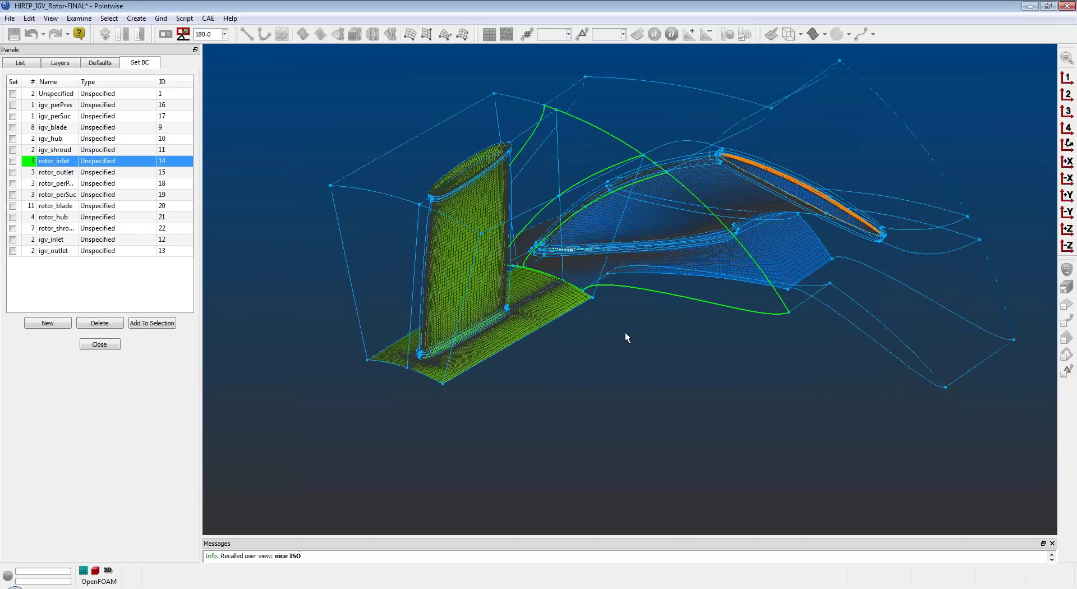
{"action": "right_click_drag", "start_coordinate": [621, 342], "coordinate": [621, 380], "text": "ctrl"}
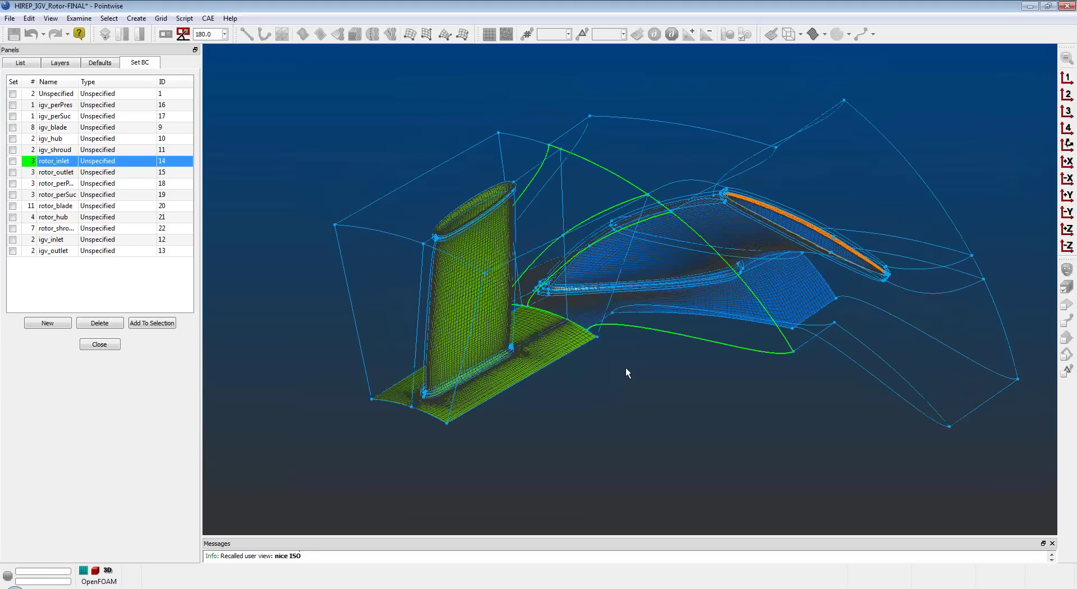
{"action": "left_click", "coordinate": [105, 162]}
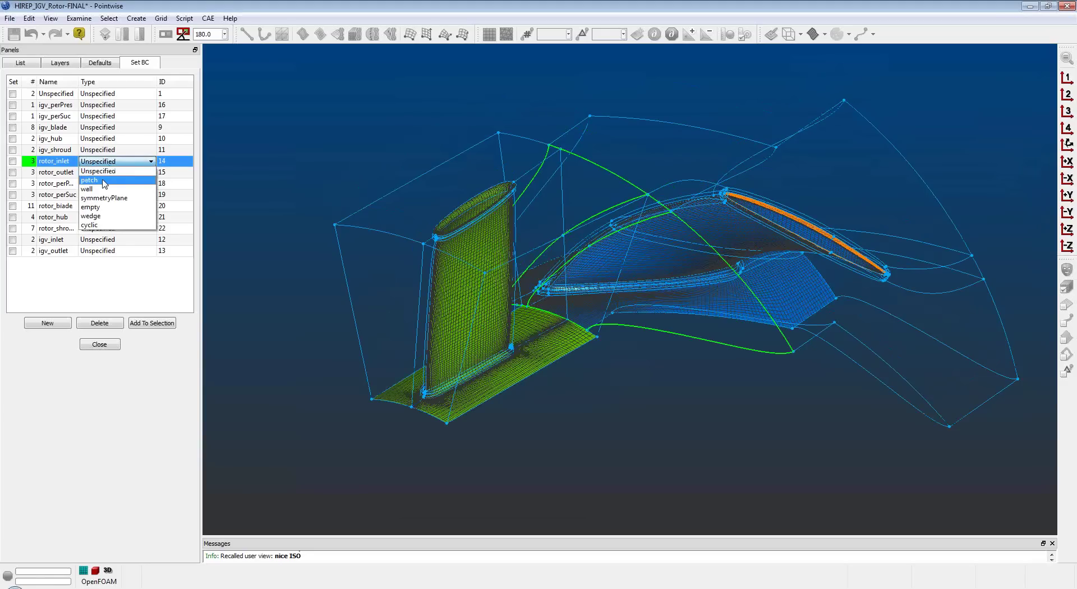
{"action": "left_click", "coordinate": [104, 181]}
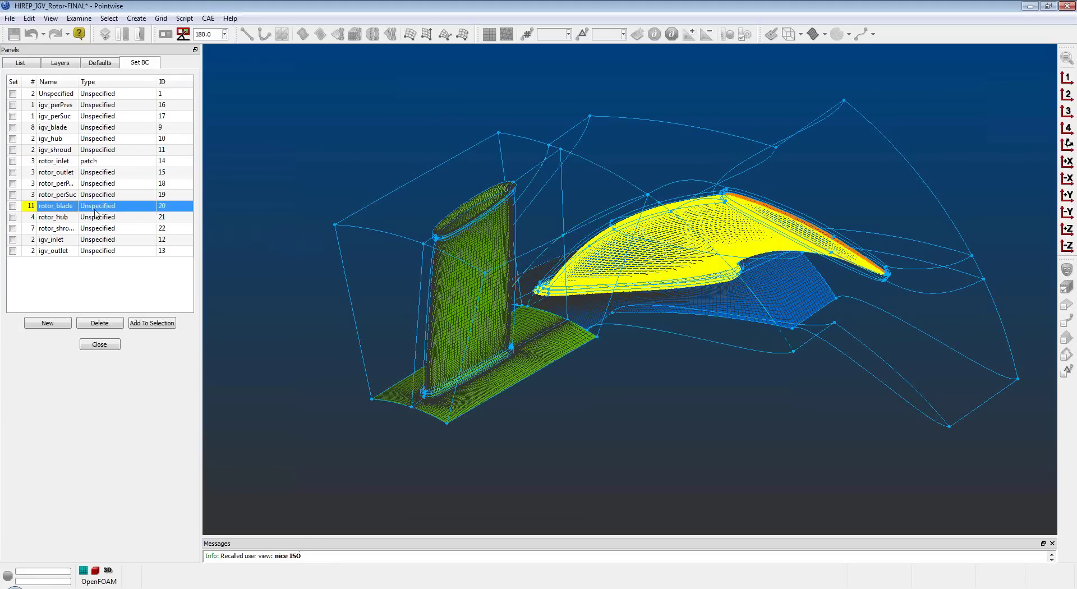
Set the boundary condition type of rotor_blade to wall and close the boundary condition settings.
{"action": "left_click", "coordinate": [63, 206]}
{"action": "left_click", "coordinate": [121, 208]}
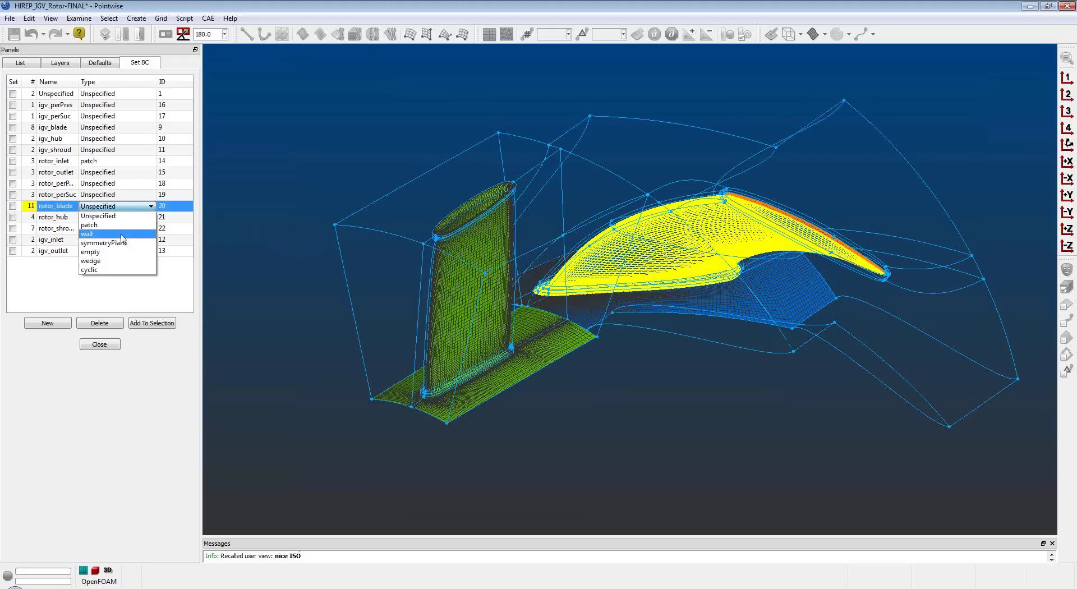
{"action": "left_click", "coordinate": [117, 255]}
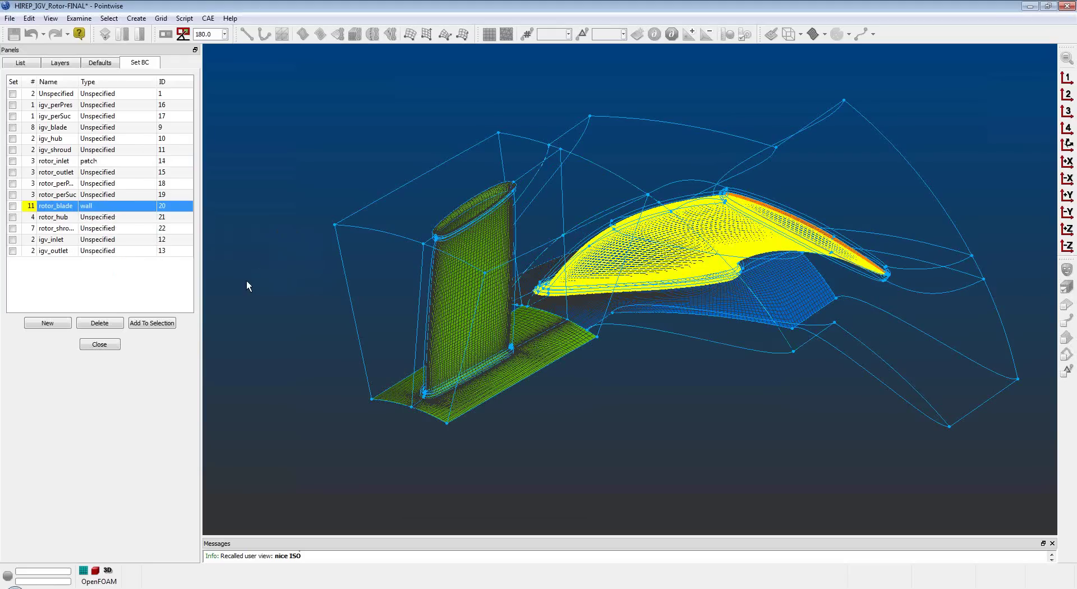
{"action": "left_click", "coordinate": [106, 346]}
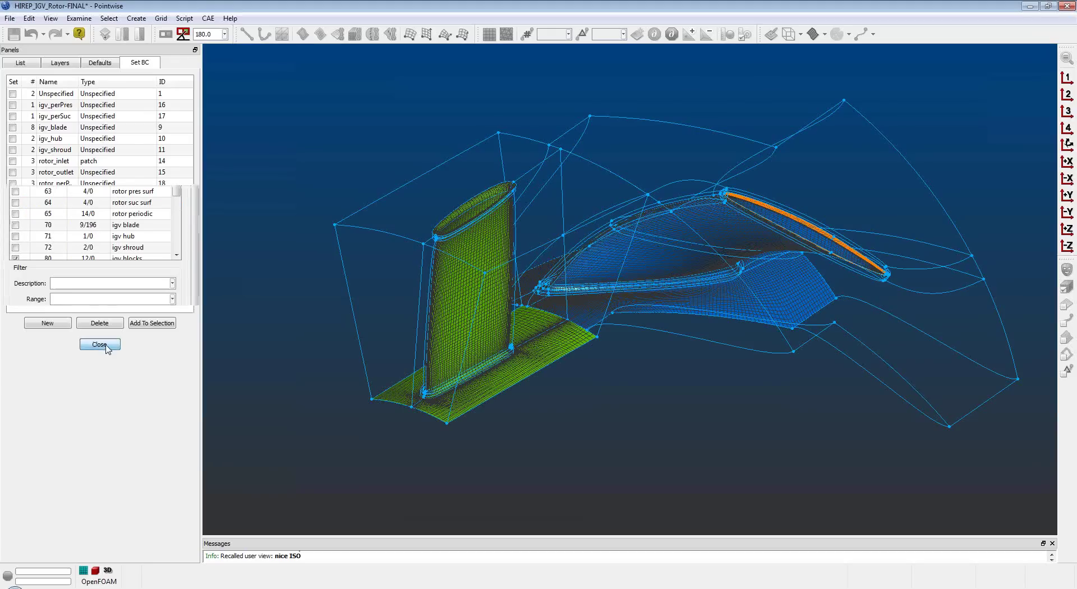
Change the CAE solver to ADPAC and open the boundary condition settings again.
{"action": "left_click", "coordinate": [206, 18]}
{"action": "left_click", "coordinate": [230, 30]}
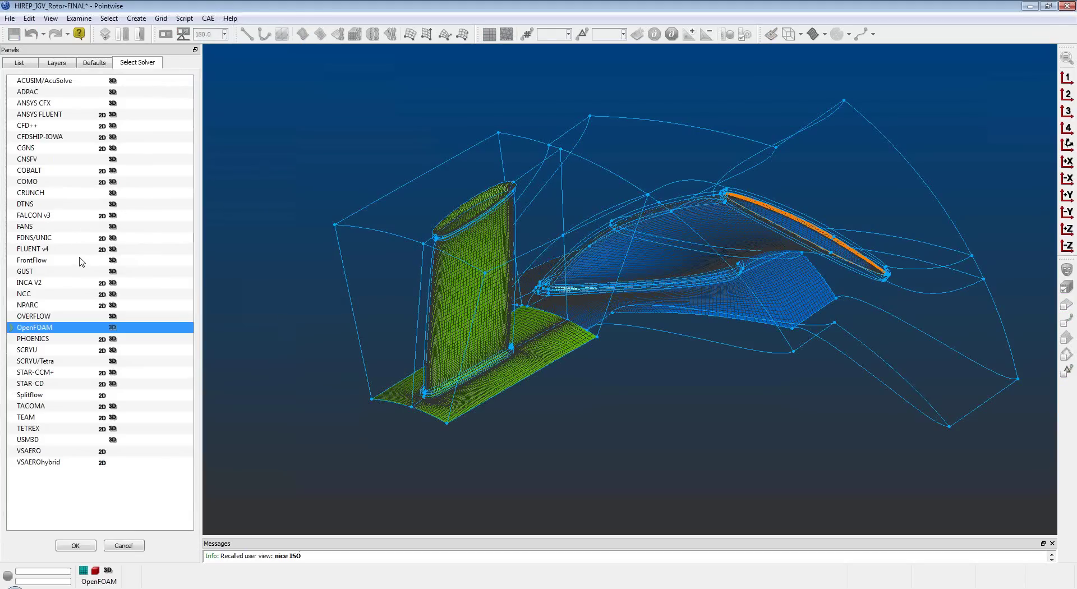
{"action": "double_click", "coordinate": [67, 93]}
{"action": "left_click", "coordinate": [208, 18]}
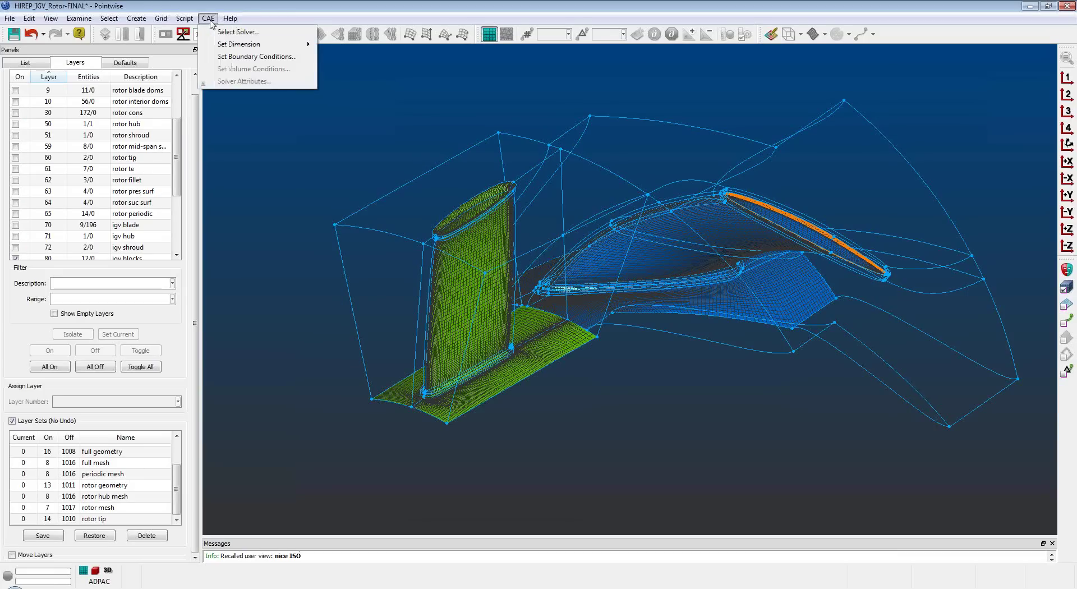
{"action": "left_click", "coordinate": [226, 57]}
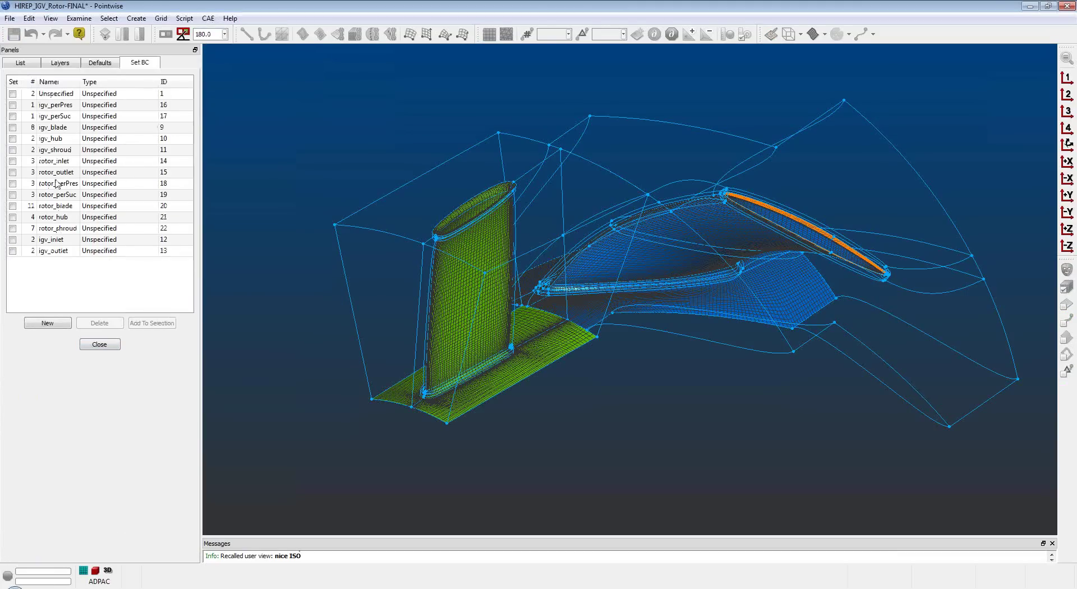
Assign the ADPAC type INLETG to the rotor_inlet boundary condition.
{"action": "left_click", "coordinate": [60, 161]}
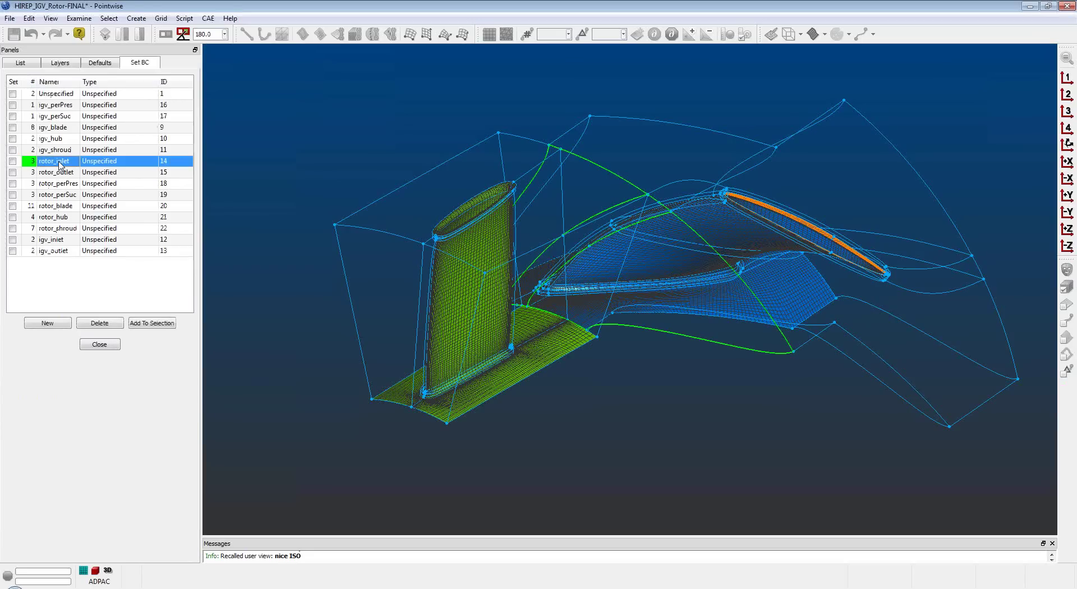
{"action": "left_click", "coordinate": [110, 162]}
{"action": "left_click", "coordinate": [110, 162]}
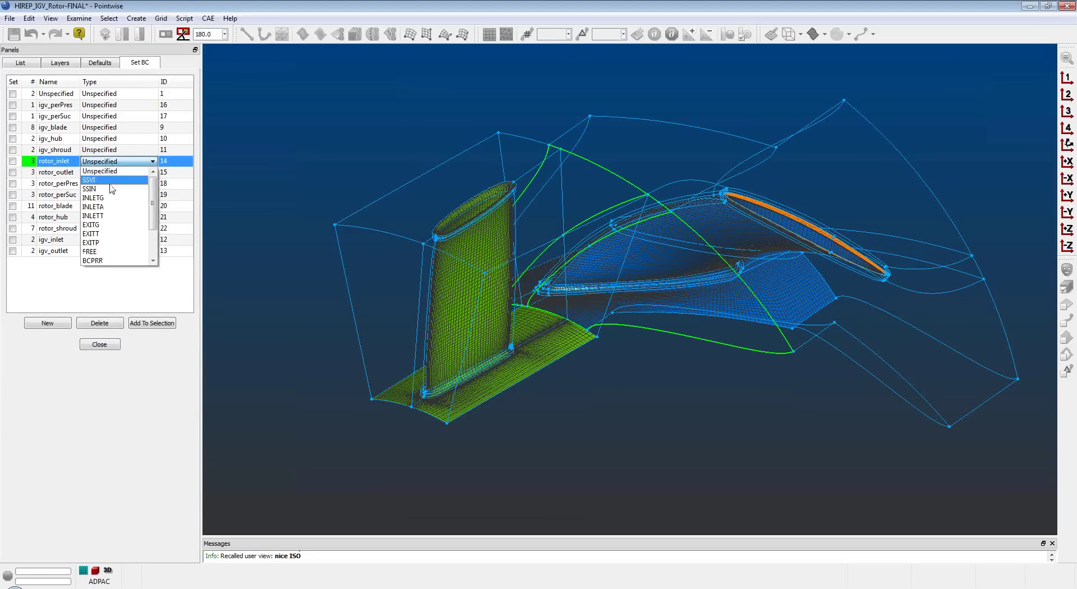
{"action": "left_click", "coordinate": [112, 198]}
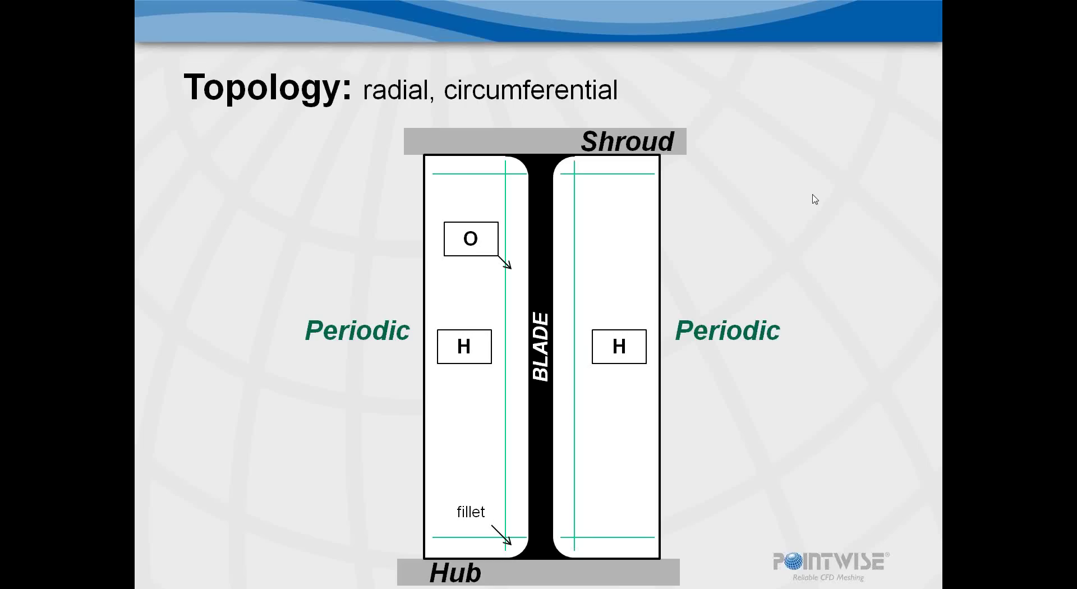
{"action": "key", "text": "Right"}
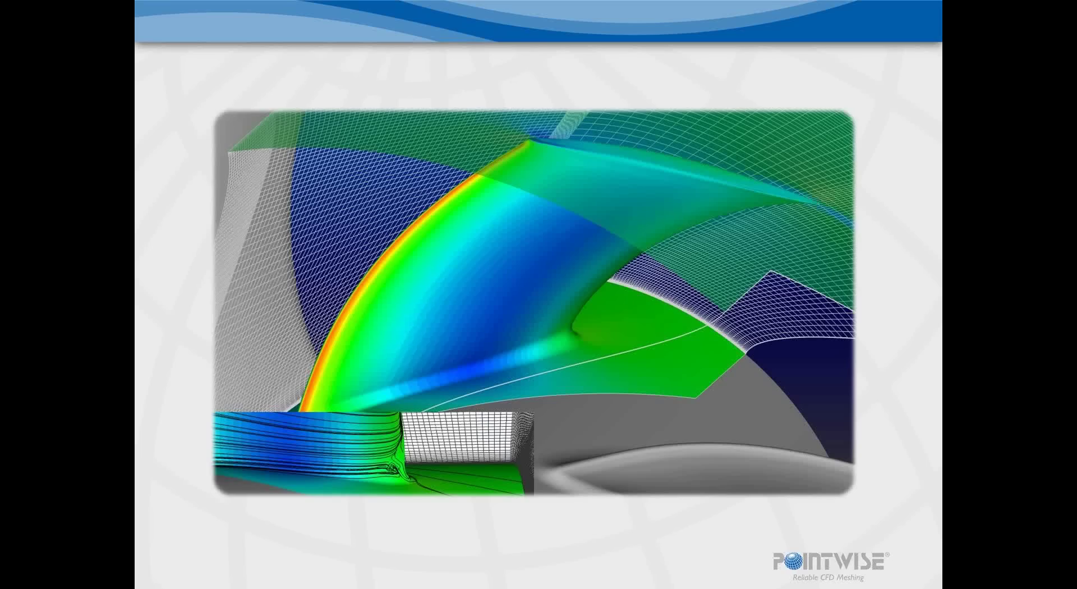
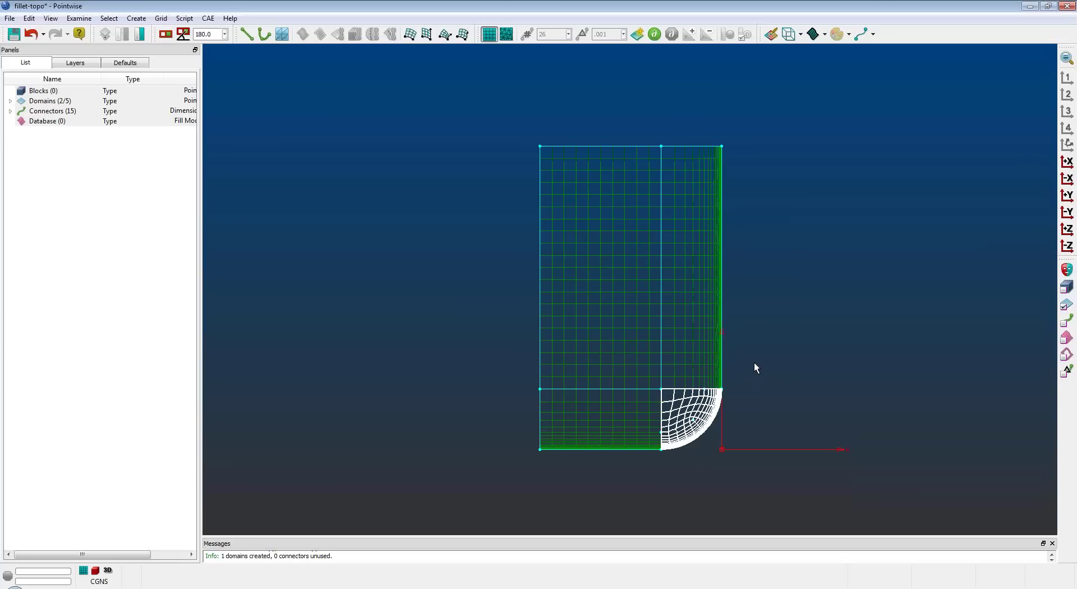
Undo the last domain assembly and assemble a domain from the four connectors enclosing the open region inside the fillet layer.
{"action": "key", "text": "ctrl+z"}
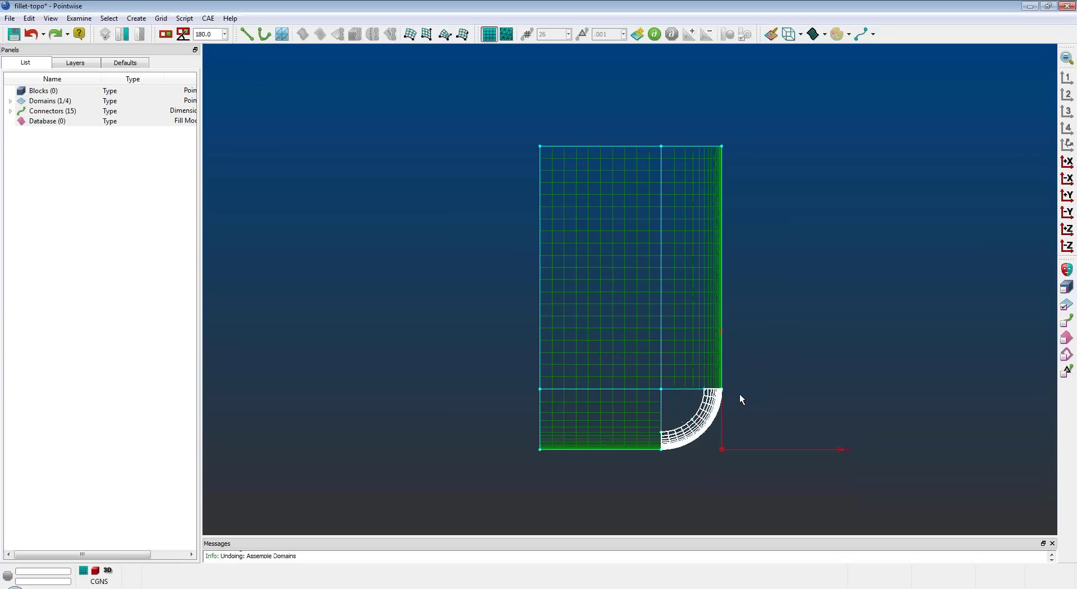
{"action": "left_click", "coordinate": [740, 393]}
{"action": "left_click_drag", "start_coordinate": [647, 368], "coordinate": [711, 425]}
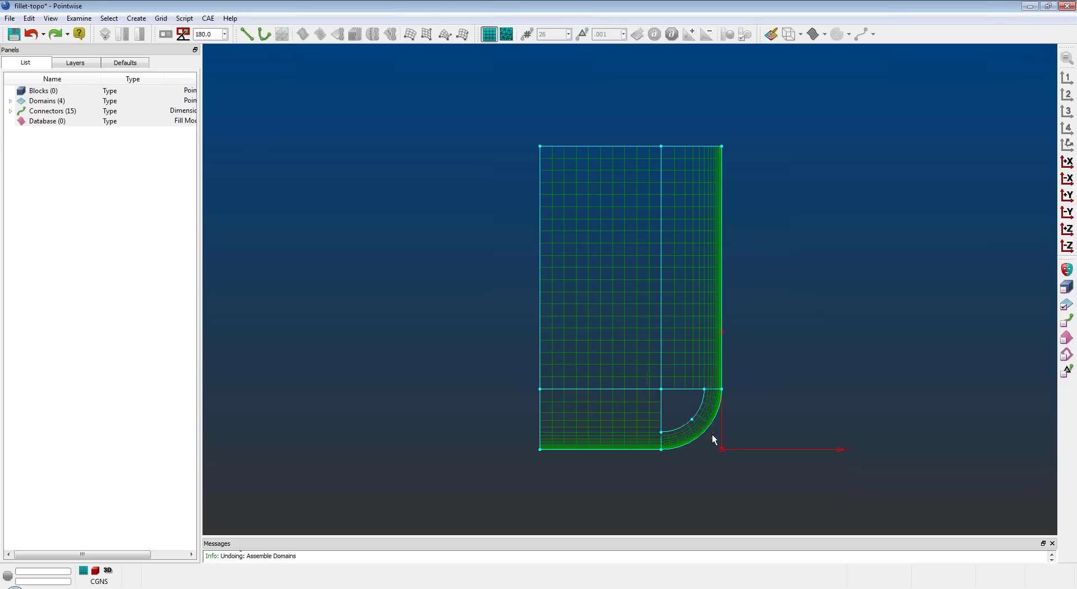
{"action": "left_click_drag", "start_coordinate": [650, 383], "coordinate": [716, 439]}
{"action": "left_click", "coordinate": [337, 34]}
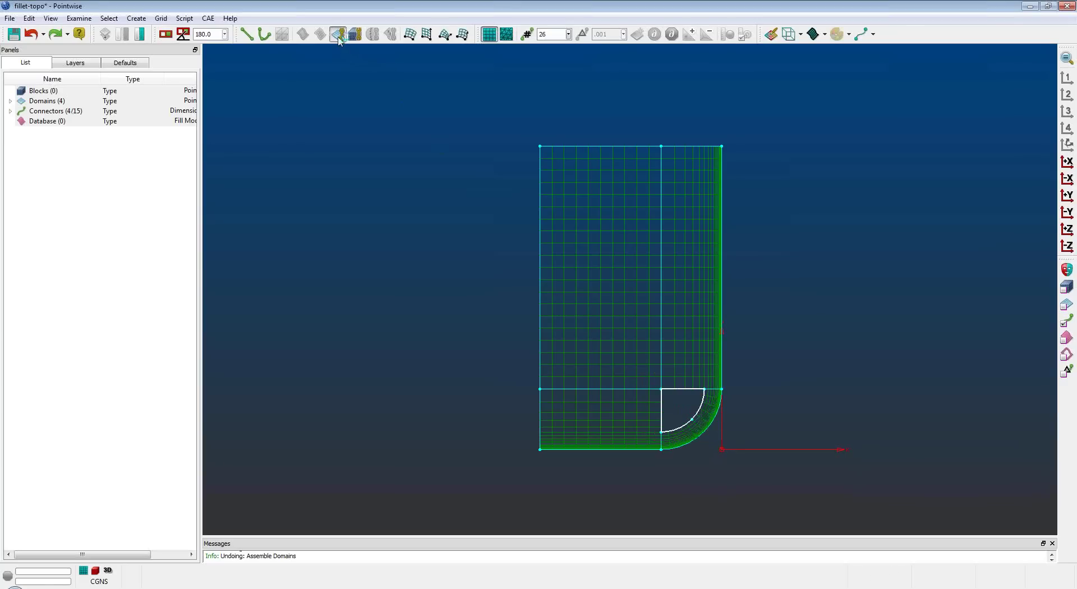
Select all five domains of the fillet topology and start the structured grid solver on them.
{"action": "right_click_drag", "start_coordinate": [435, 259], "coordinate": [404, 235], "text": "ctrl"}
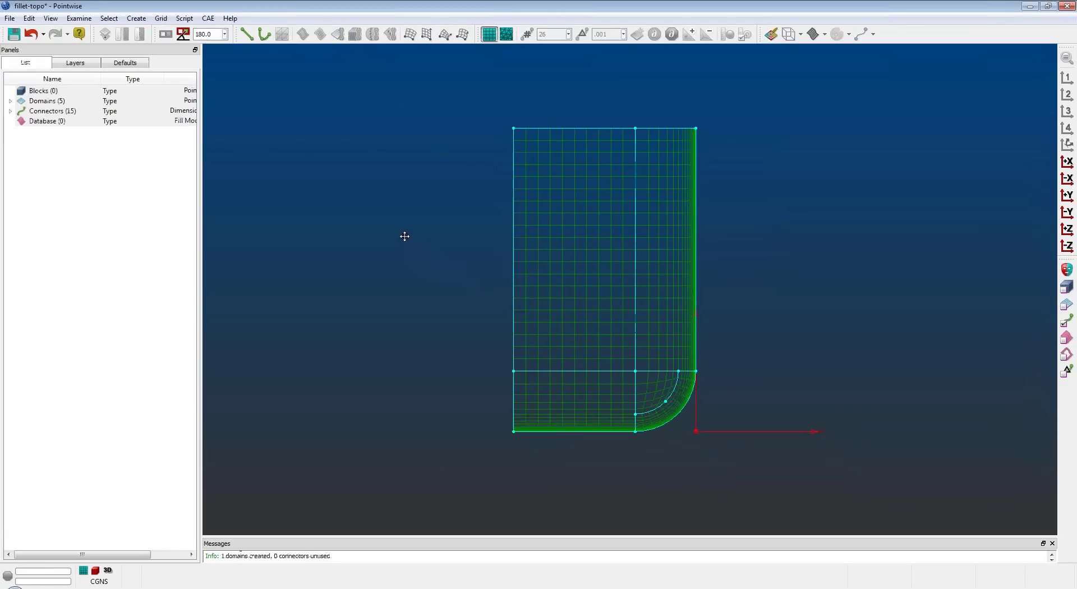
{"action": "scroll", "coordinate": [461, 276], "scroll_direction": "up", "scroll_amount": 2}
{"action": "right_click_drag", "start_coordinate": [435, 278], "coordinate": [417, 284], "text": "ctrl"}
{"action": "scroll", "coordinate": [417, 284], "scroll_direction": "up", "scroll_amount": 1}
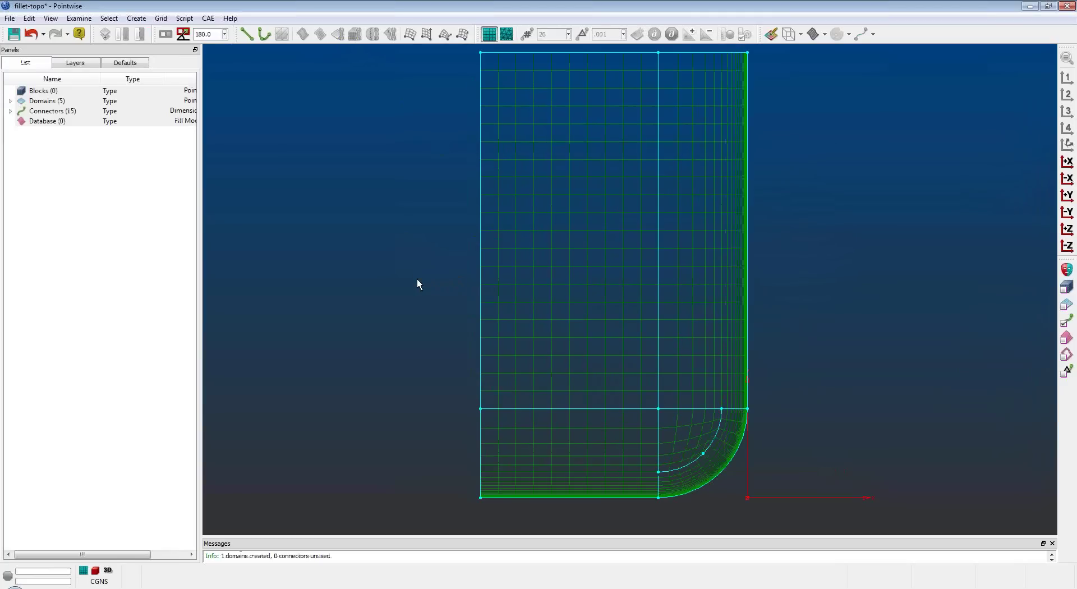
{"action": "left_click", "coordinate": [708, 448]}
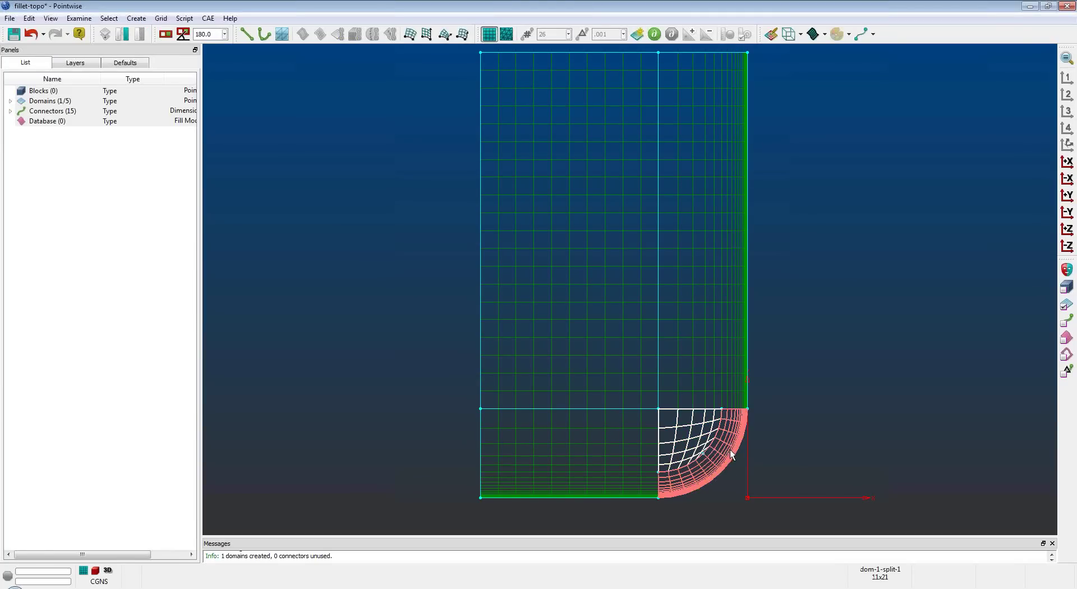
{"action": "left_click", "coordinate": [721, 402]}
{"action": "left_click", "coordinate": [649, 398]}
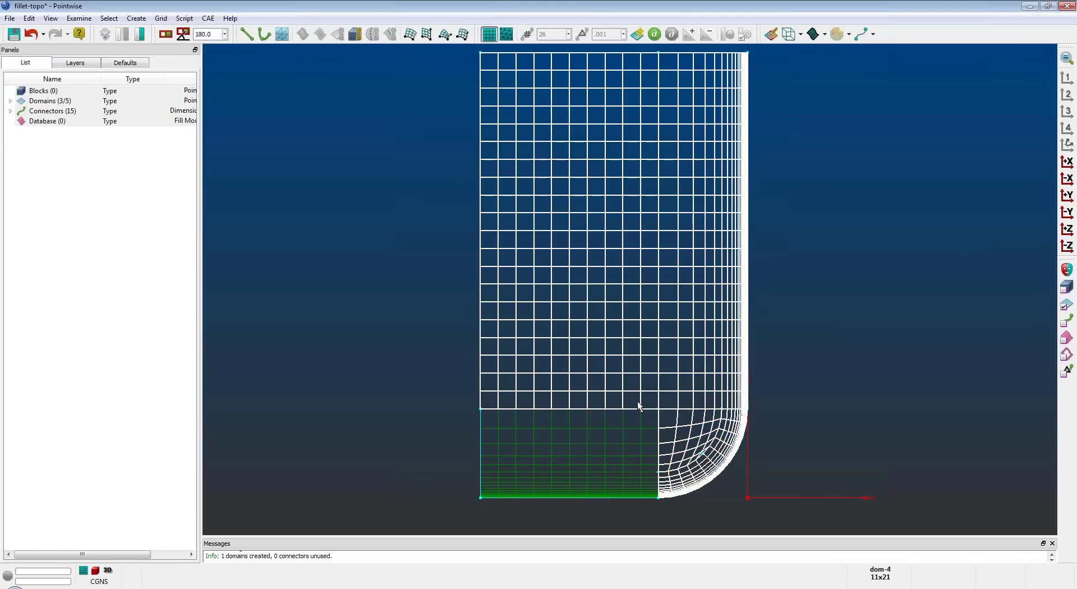
{"action": "left_click", "coordinate": [638, 425]}
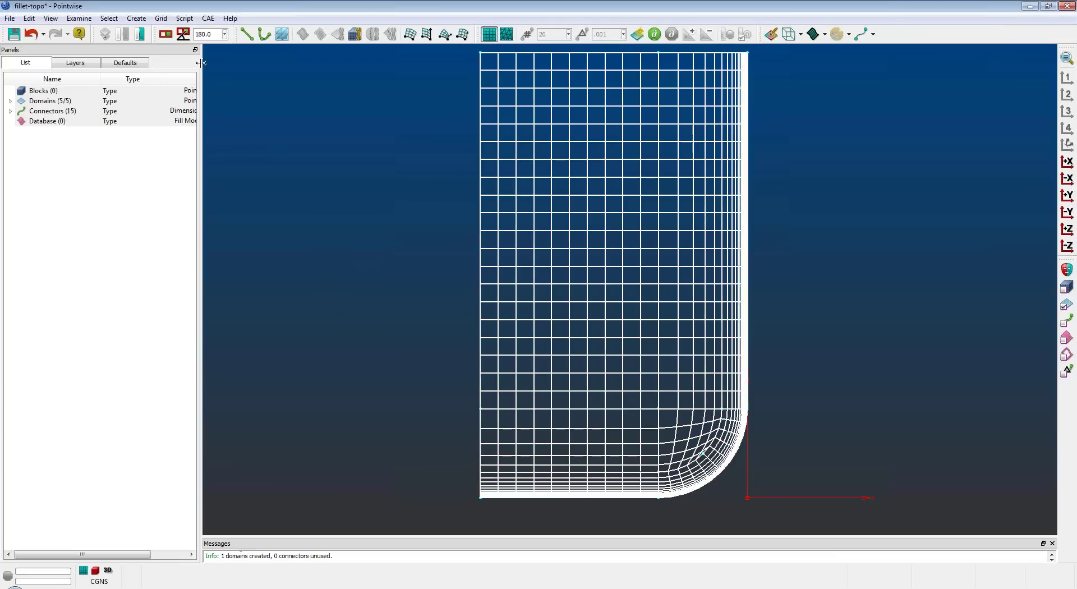
{"action": "left_click", "coordinate": [161, 18]}
{"action": "left_click", "coordinate": [180, 68]}
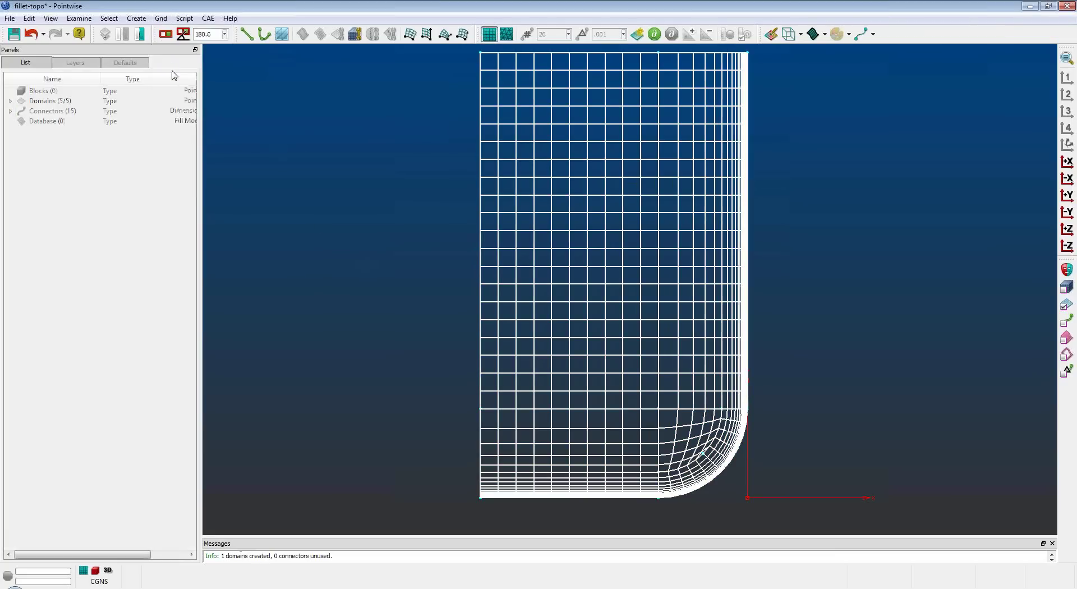
Set the solver boundary condition of all domain edges to Floating.
{"action": "left_click", "coordinate": [123, 81]}
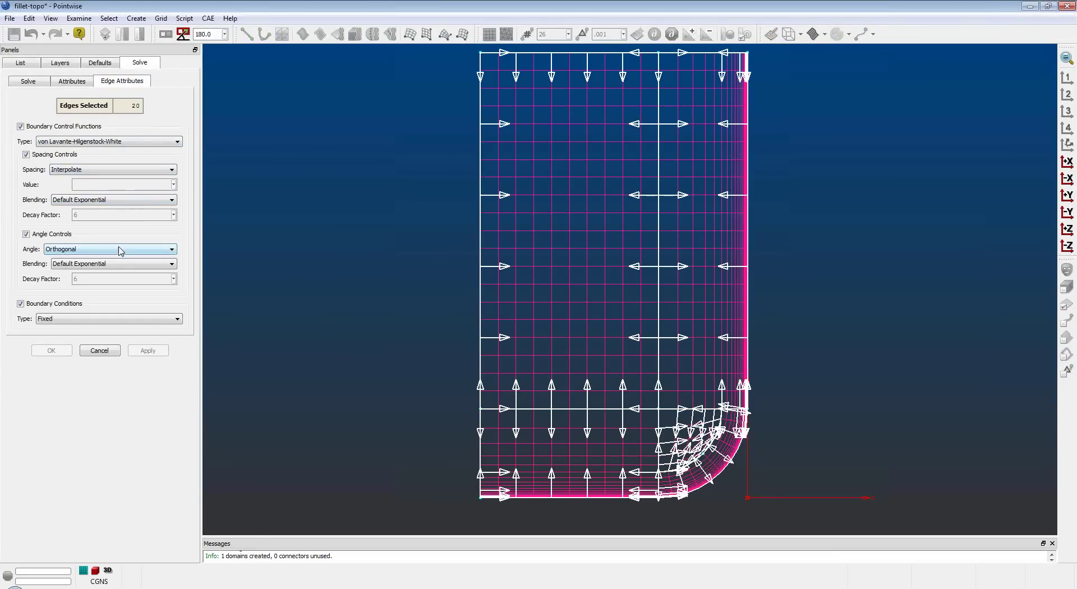
{"action": "left_click", "coordinate": [123, 324]}
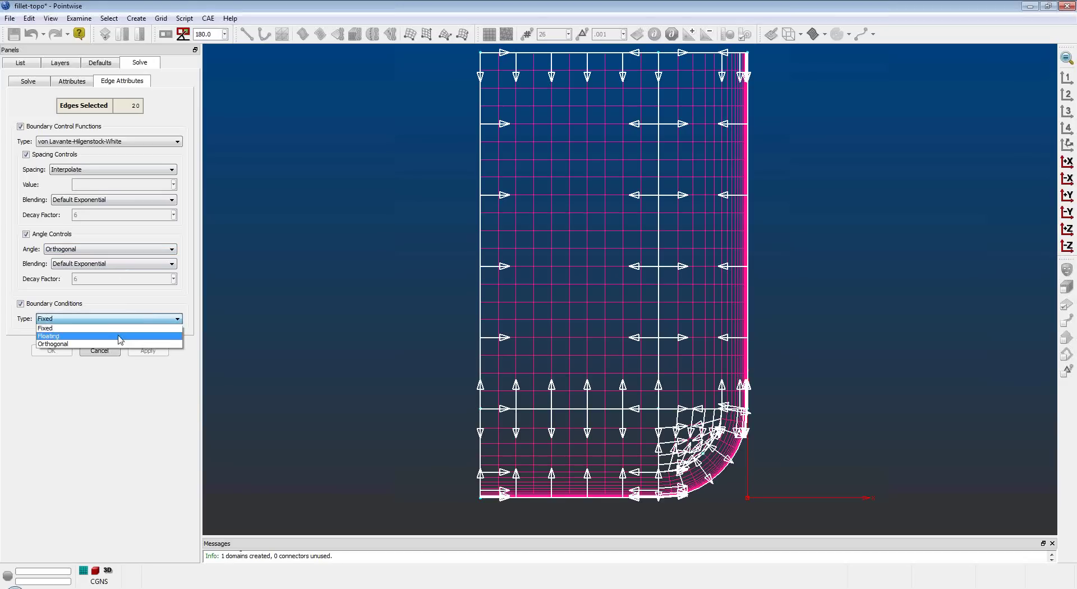
{"action": "left_click", "coordinate": [121, 334]}
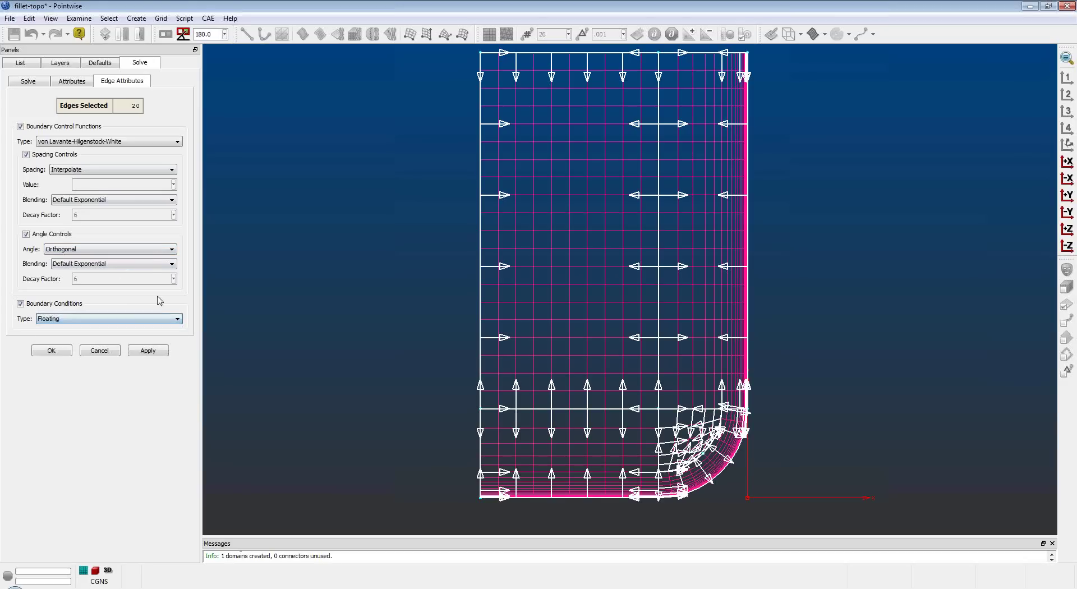
Select only the lower, fillet and blade-side wall edges and give them a User Specified spacing constraint.
{"action": "left_click", "coordinate": [354, 352]}
{"action": "left_click", "coordinate": [594, 497]}
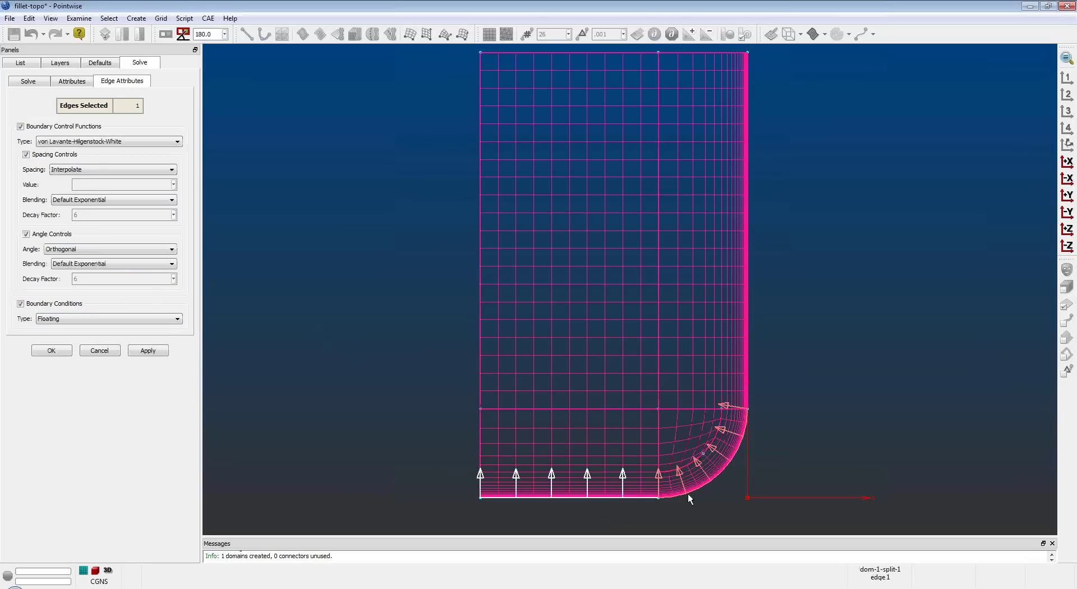
{"action": "left_click", "coordinate": [688, 493]}
{"action": "left_click", "coordinate": [746, 369]}
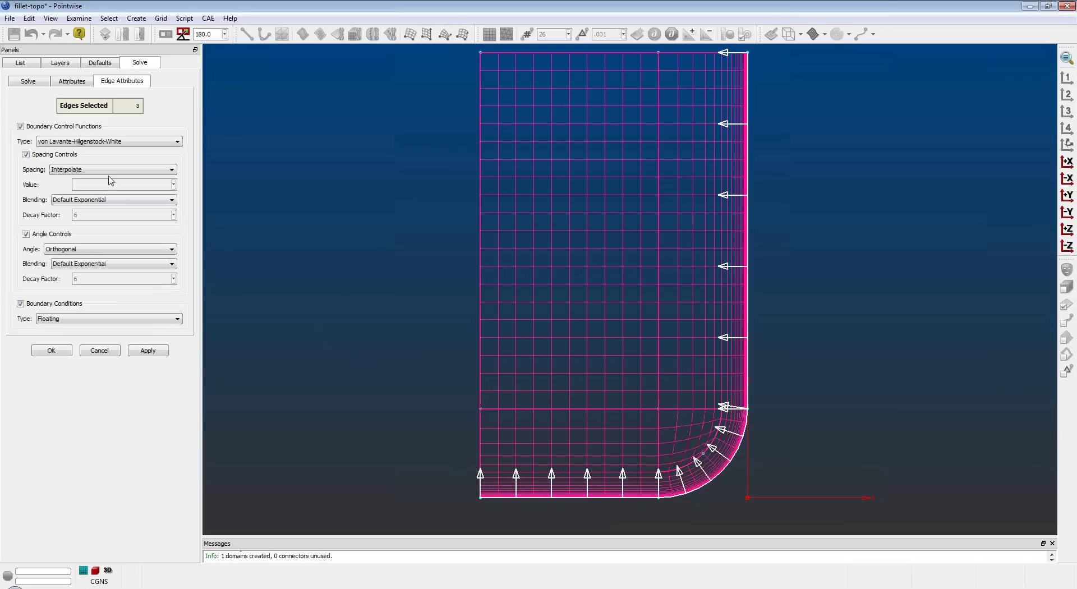
{"action": "left_click", "coordinate": [110, 169]}
{"action": "left_click", "coordinate": [102, 202]}
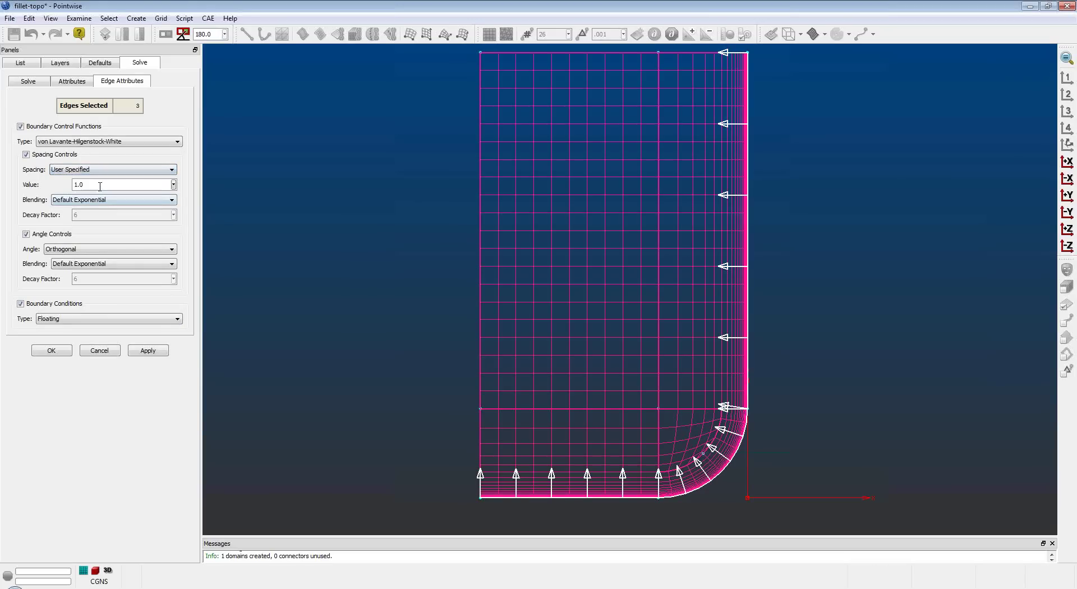
{"action": "double_click", "coordinate": [79, 185]}
{"action": "type", "text": ".000"}
Run the solver for 10 iterations, accept the smoothed grid and view the fillet corner up close.
{"action": "left_click", "coordinate": [40, 82]}
{"action": "left_click", "coordinate": [54, 189]}
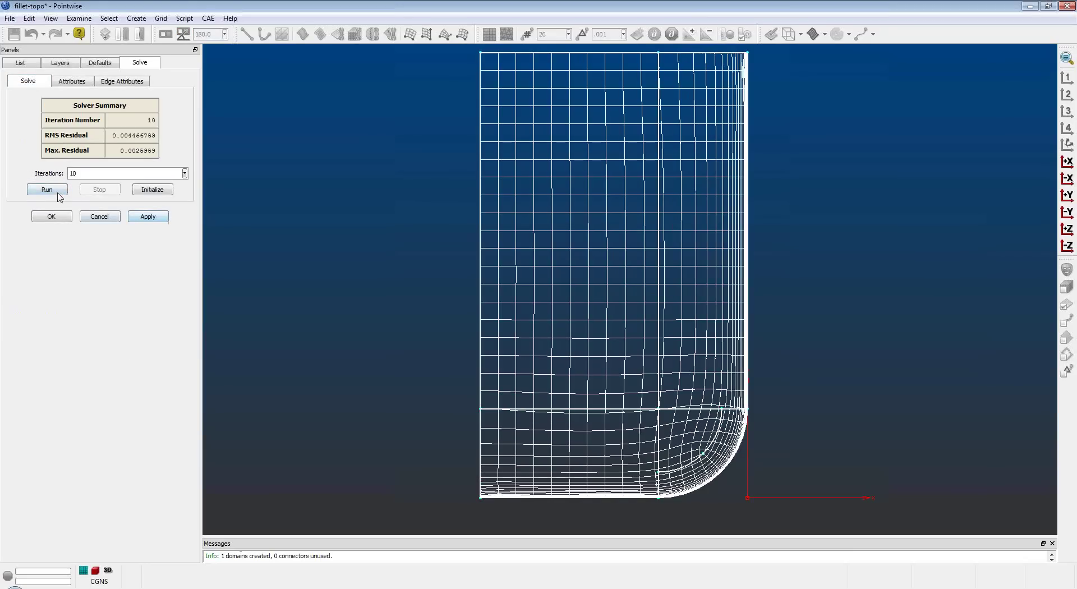
{"action": "left_click", "coordinate": [51, 217]}
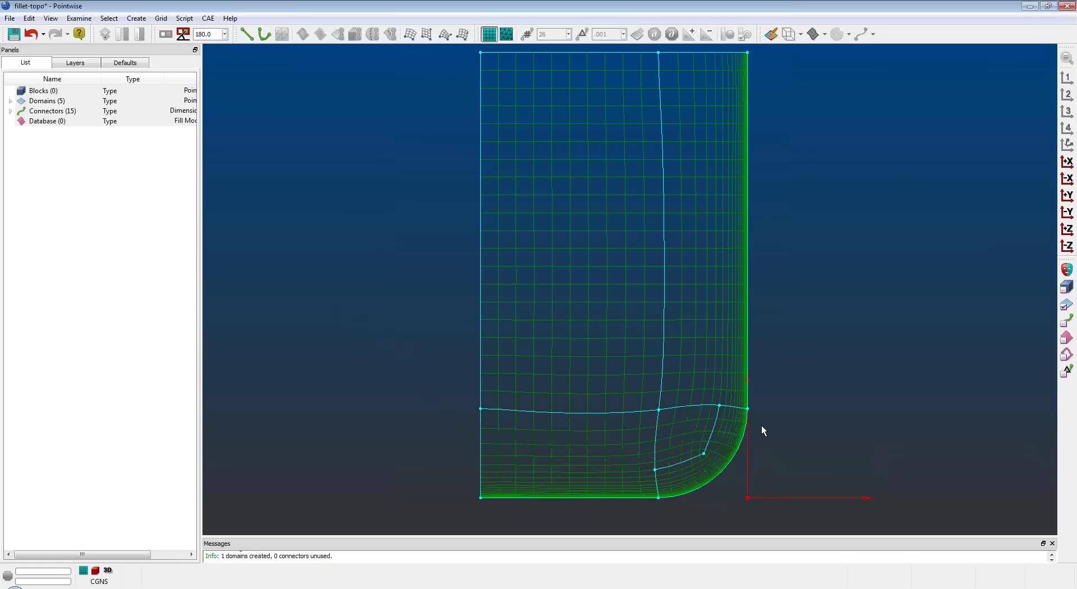
{"action": "scroll", "coordinate": [763, 431], "scroll_direction": "up", "scroll_amount": 2}
{"action": "scroll", "coordinate": [749, 428], "scroll_direction": "up", "scroll_amount": 1}
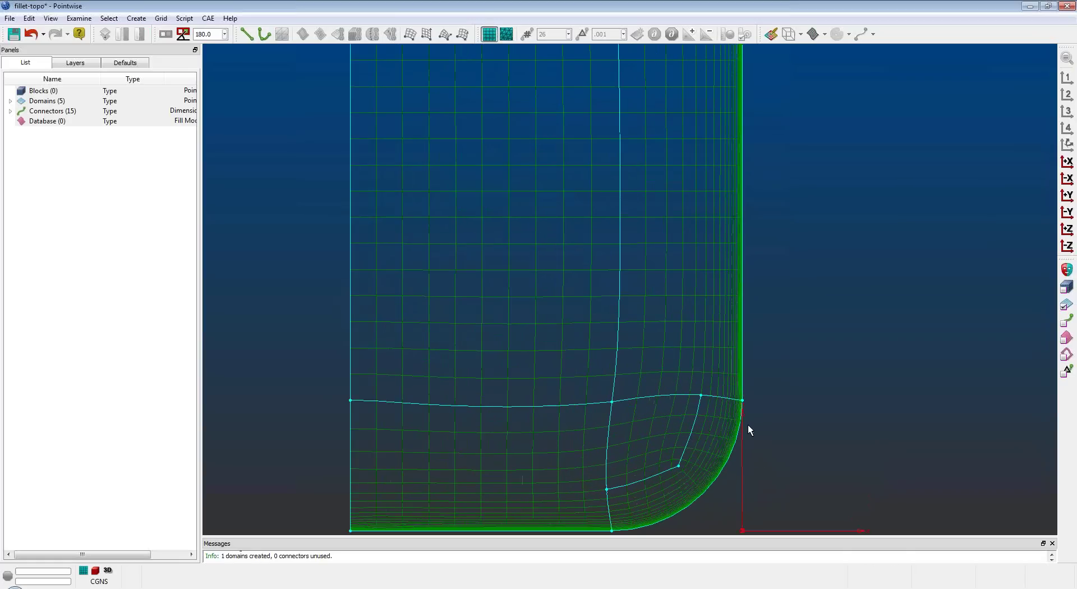
{"action": "right_click_drag", "start_coordinate": [758, 413], "coordinate": [778, 388], "text": "shift"}
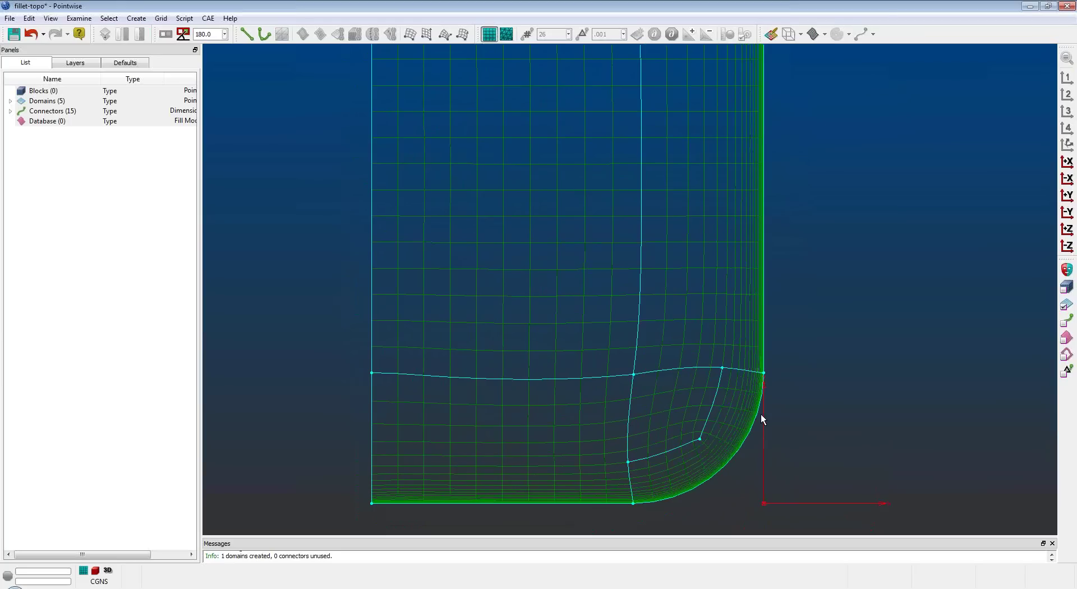
Select all five domains of the fillet grid and examine their minimum included angle.
{"action": "left_click", "coordinate": [709, 425]}
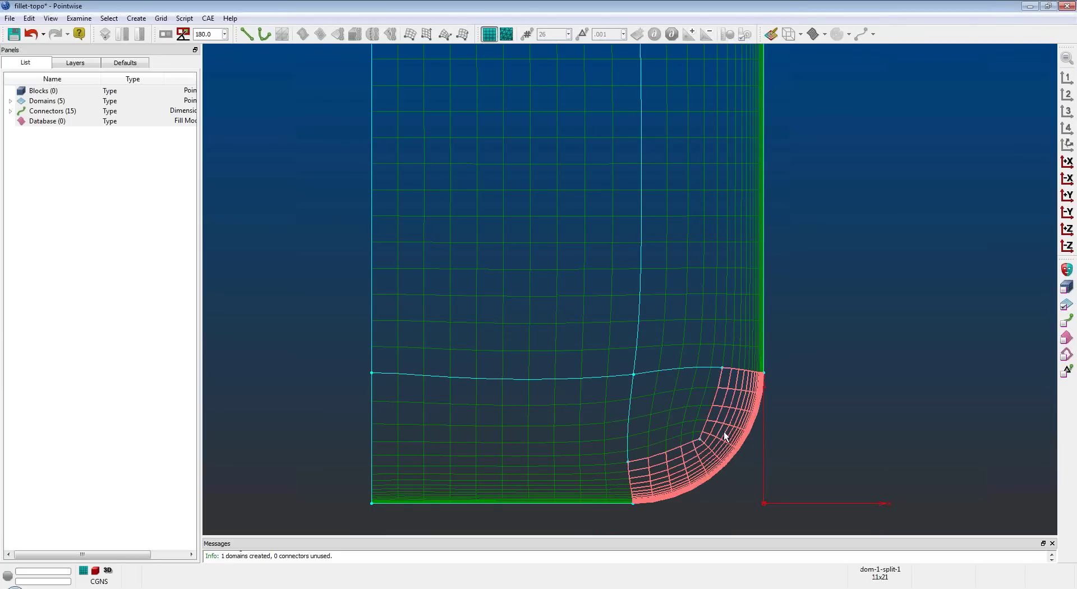
{"action": "left_click", "coordinate": [594, 450]}
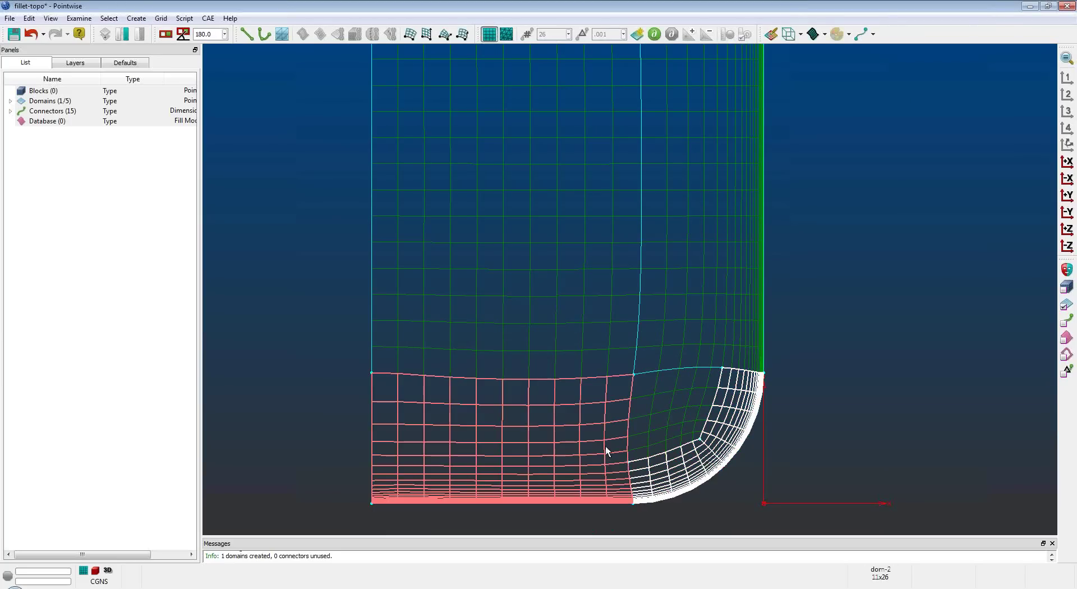
{"action": "left_click", "coordinate": [638, 437]}
{"action": "left_click", "coordinate": [647, 430]}
{"action": "left_click", "coordinate": [660, 347]}
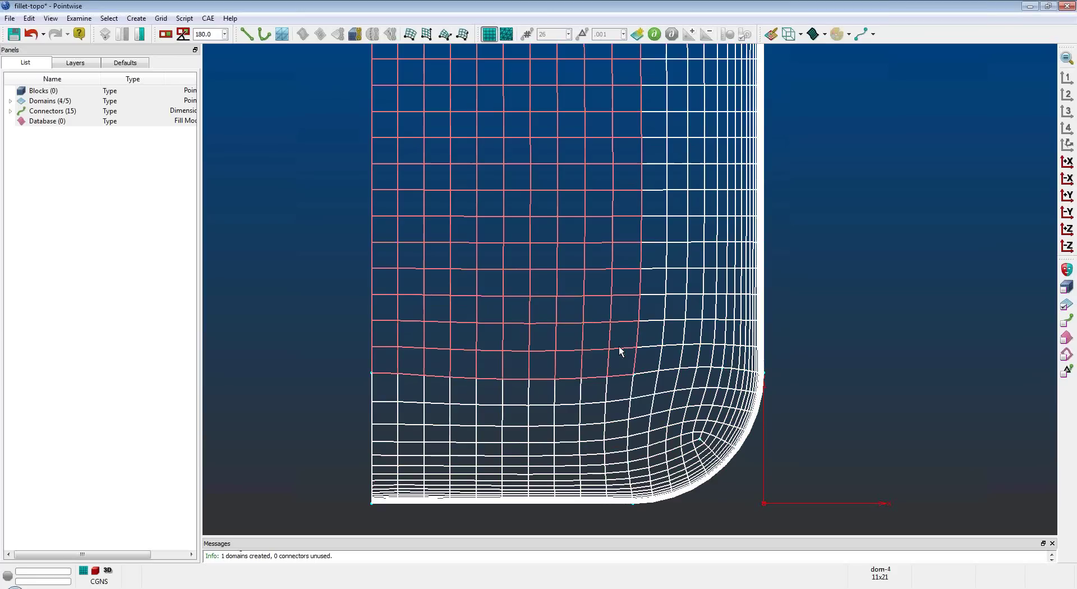
{"action": "left_click", "coordinate": [620, 348]}
{"action": "left_click", "coordinate": [619, 347], "text": "ctrl"}
{"action": "left_click", "coordinate": [618, 346], "text": "ctrl"}
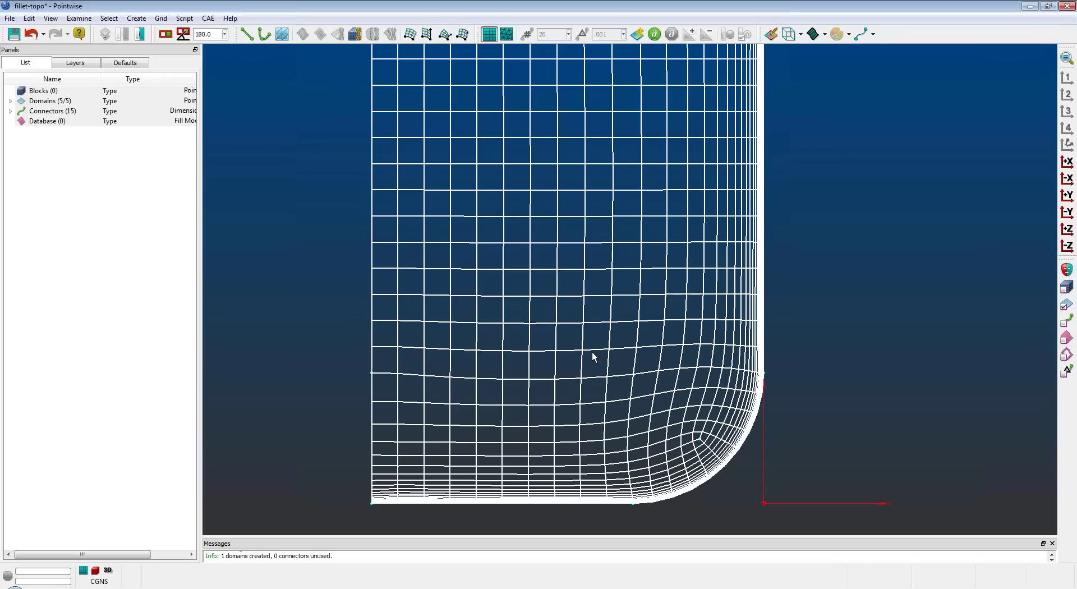
{"action": "left_click", "coordinate": [78, 18]}
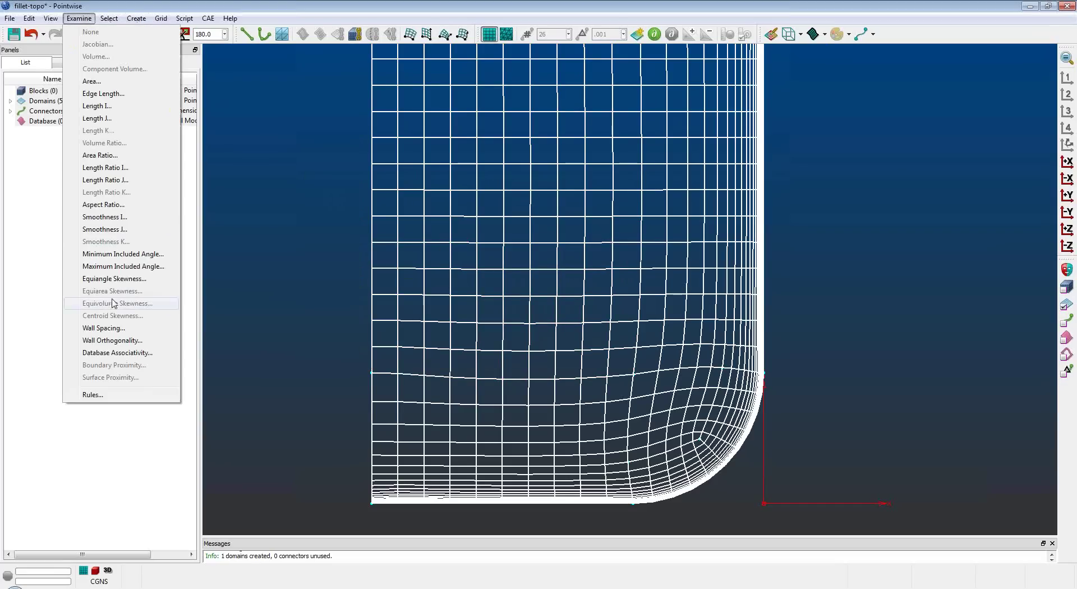
{"action": "left_click", "coordinate": [124, 258]}
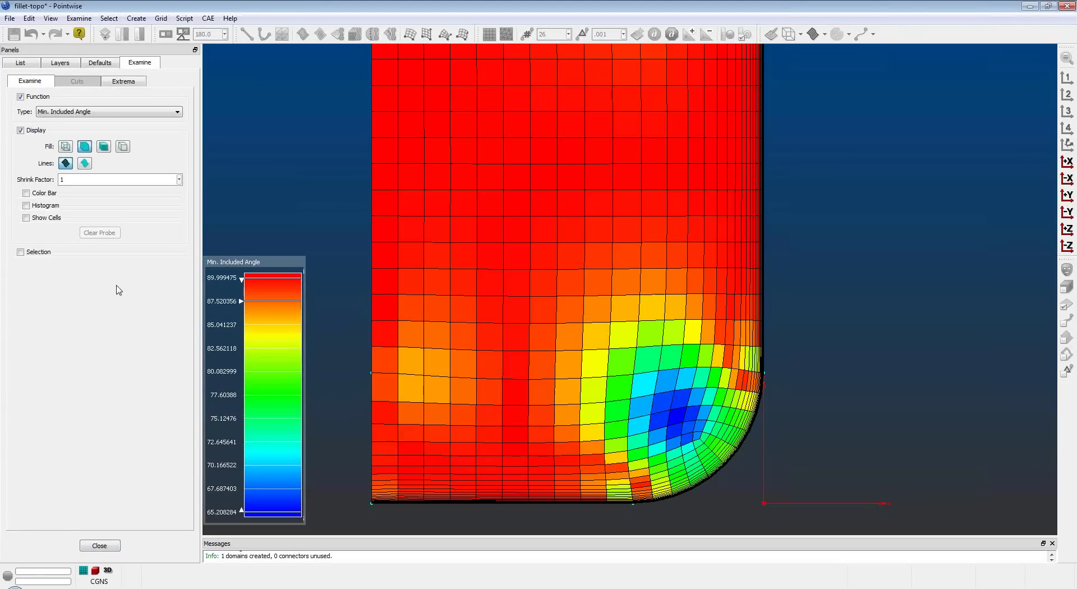
Look through the histogram and color bar options of the minimum included angle display.
{"action": "left_click", "coordinate": [26, 205]}
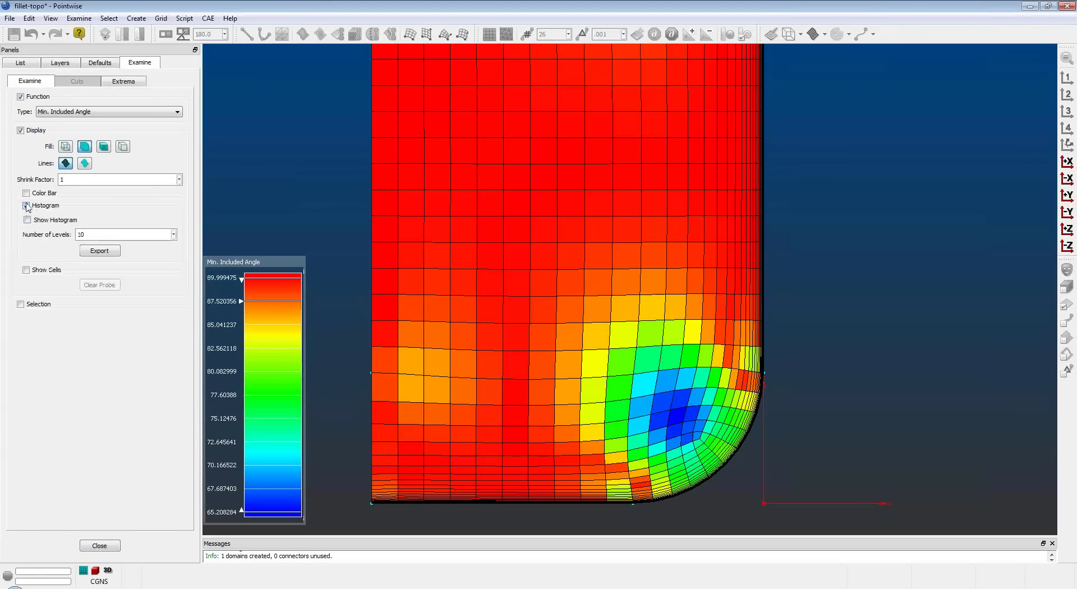
{"action": "left_click", "coordinate": [26, 205]}
{"action": "left_click", "coordinate": [26, 193]}
{"action": "left_click", "coordinate": [27, 236]}
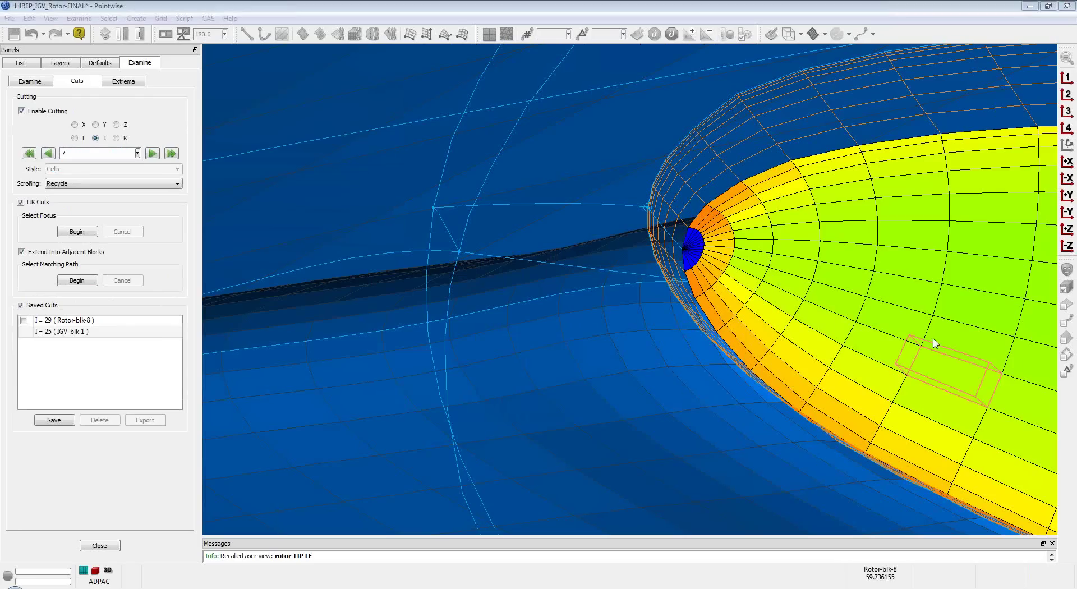
Recall the nice ISO view of the IGV and rotor model, close the cell examination and restore the rotor mesh layer set.
{"action": "left_click", "coordinate": [1067, 80]}
{"action": "left_click", "coordinate": [100, 546]}
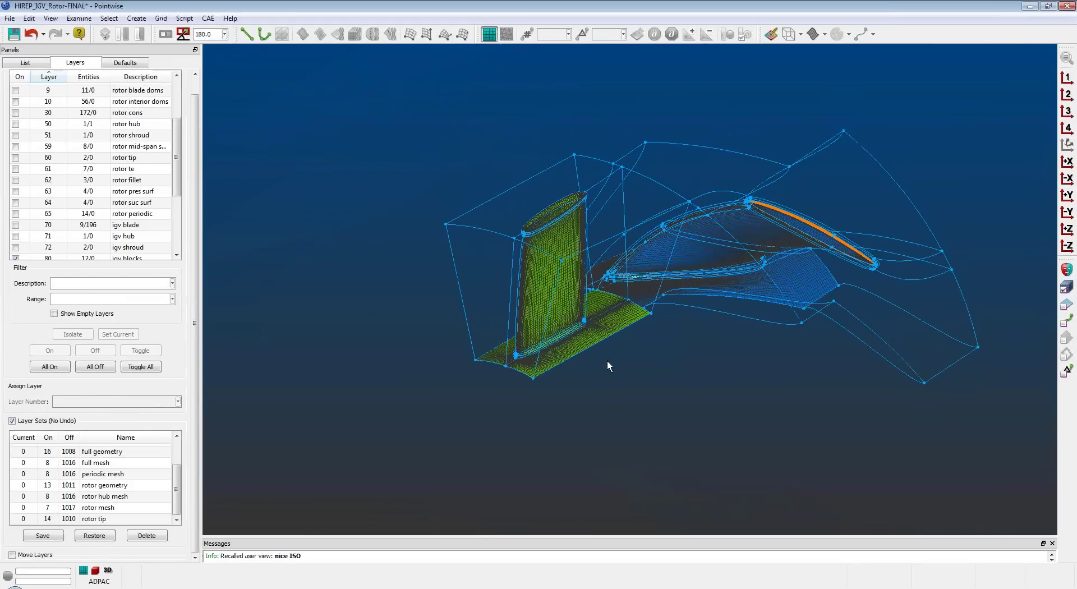
{"action": "left_click", "coordinate": [126, 508]}
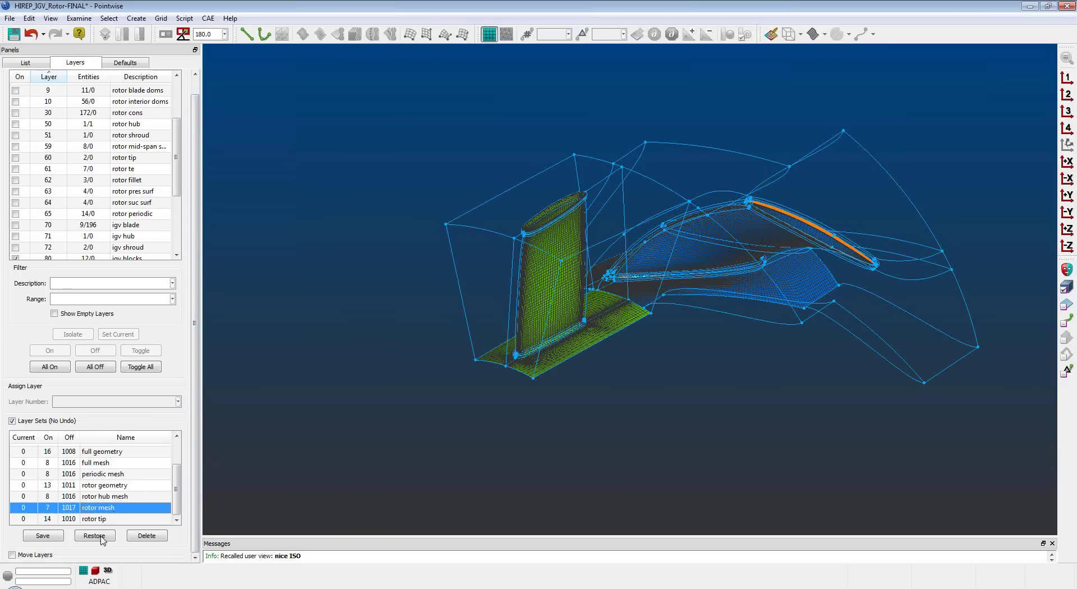
{"action": "left_click", "coordinate": [96, 535]}
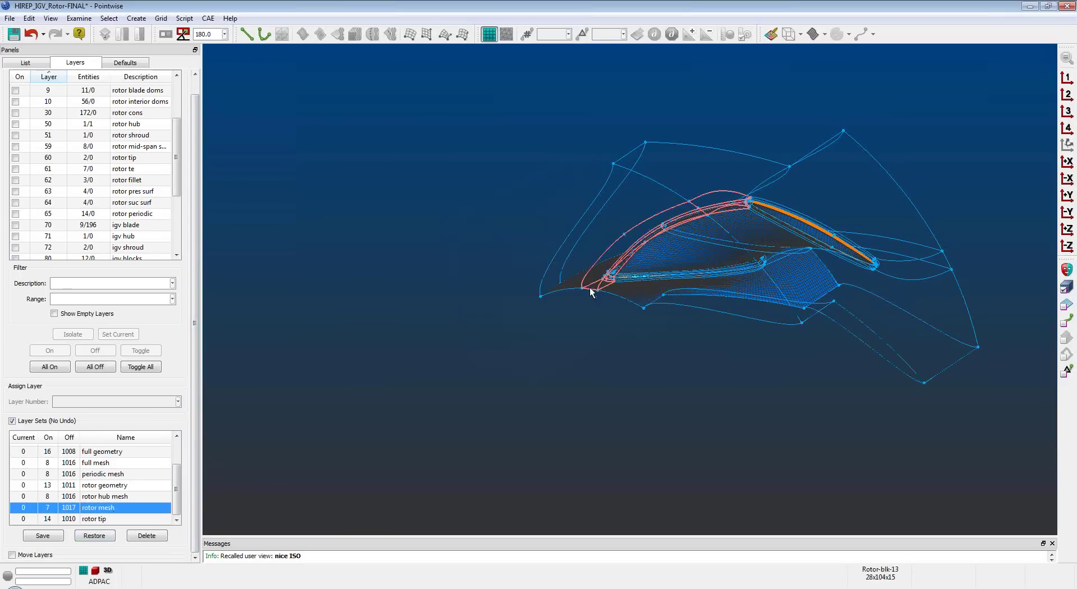
Select the three upstream face domains of the rotor mesh and display their grid lines in HiddenLine style.
{"action": "left_click", "coordinate": [568, 289]}
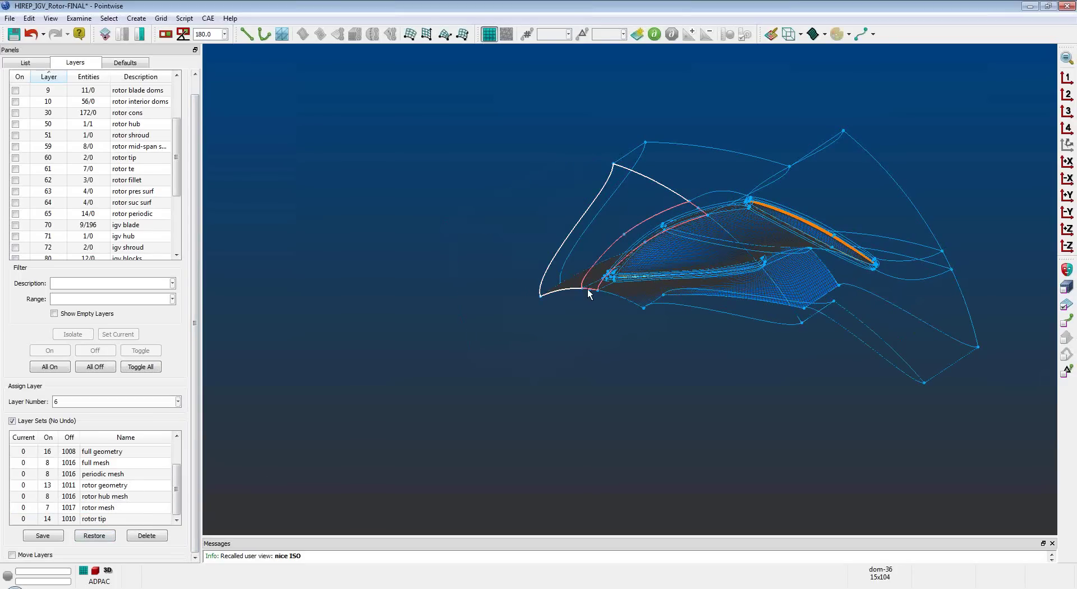
{"action": "left_click", "coordinate": [587, 288]}
{"action": "left_click", "coordinate": [613, 294]}
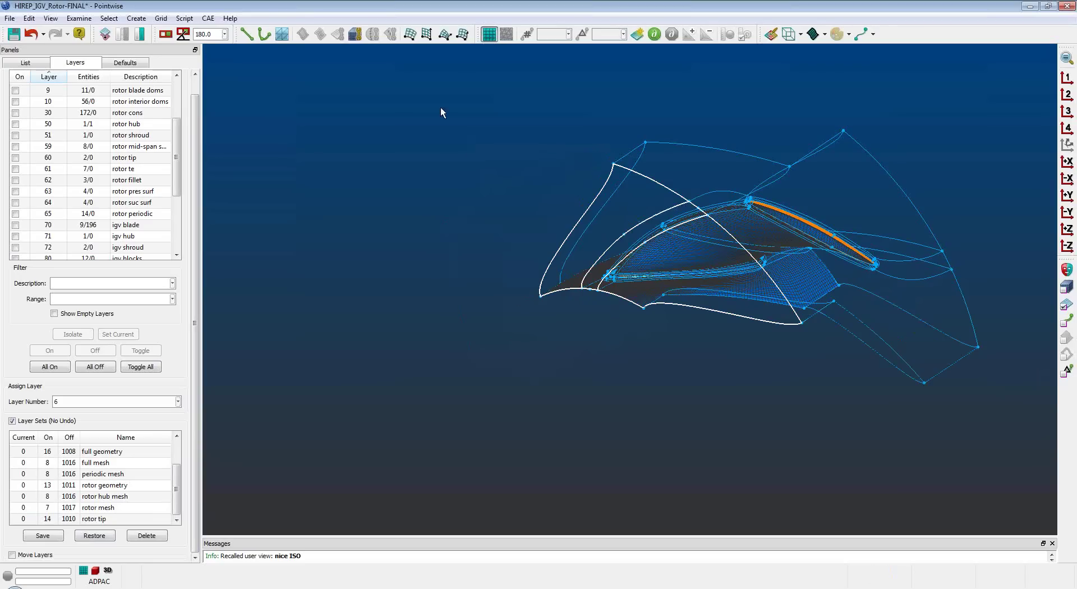
{"action": "left_click", "coordinate": [814, 34]}
{"action": "left_click", "coordinate": [800, 36]}
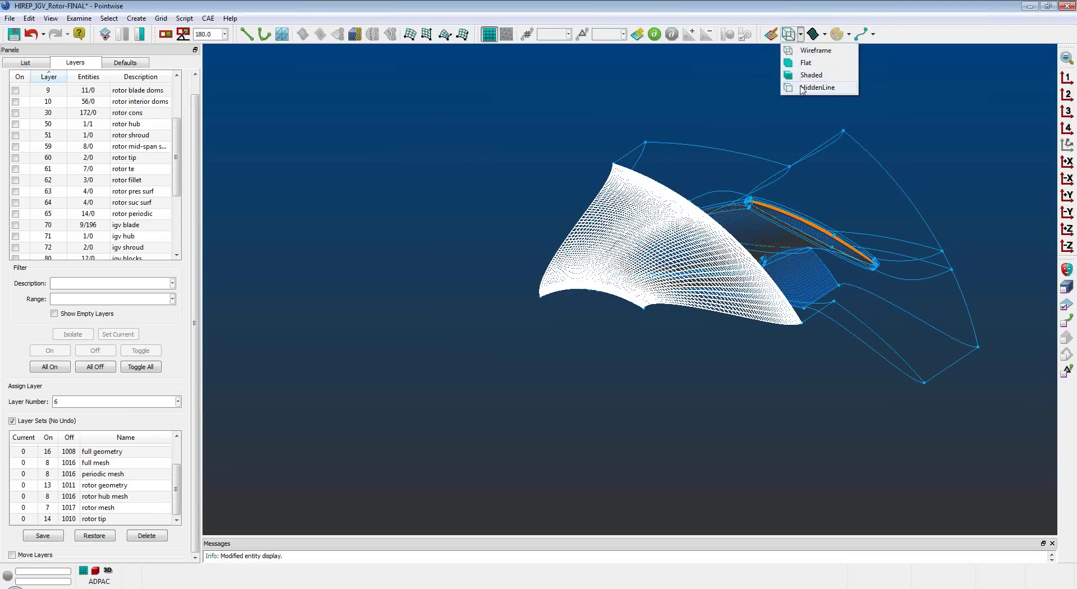
{"action": "left_click", "coordinate": [820, 62]}
{"action": "left_click", "coordinate": [534, 227]}
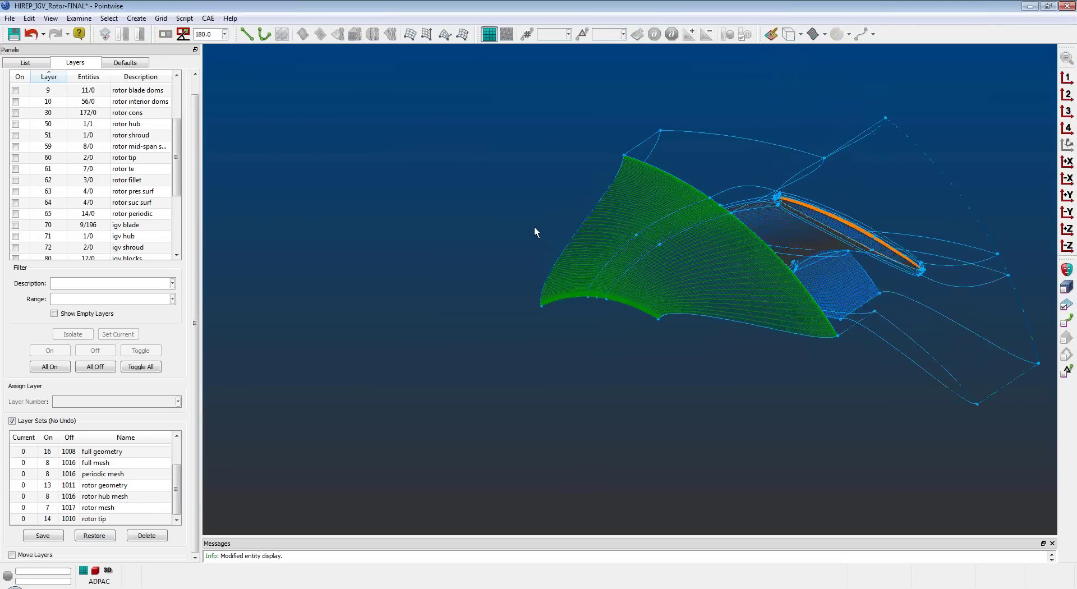
{"action": "scroll", "coordinate": [534, 227], "scroll_direction": "up", "scroll_amount": 4}
{"action": "right_click_drag", "start_coordinate": [500, 226], "coordinate": [393, 222], "text": "ctrl"}
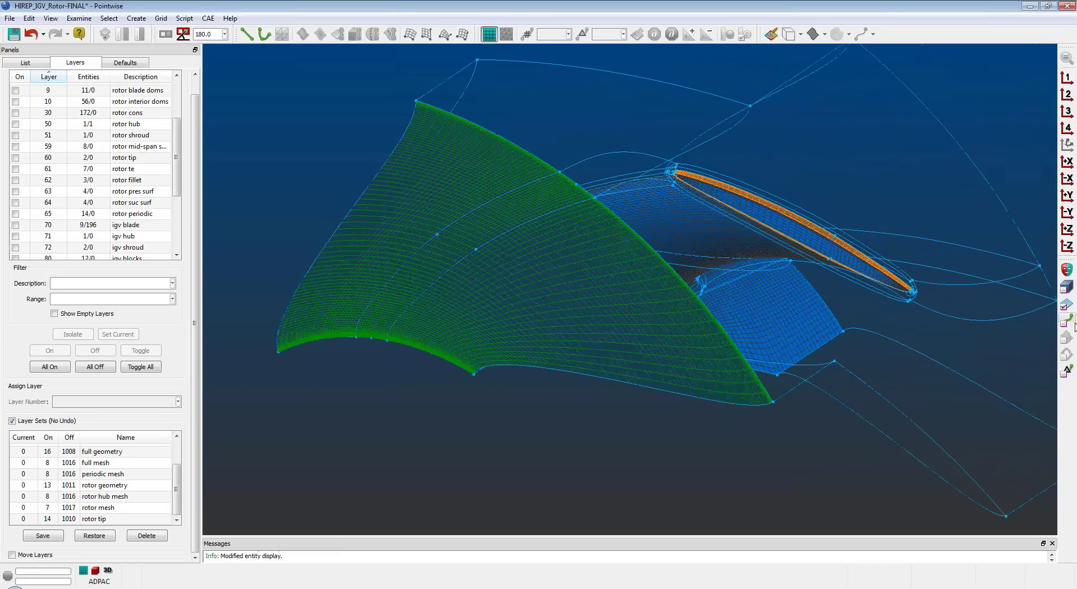
Inspect the rotor's upstream face from the machine AXIS view and undo its display change.
{"action": "left_click", "coordinate": [1068, 372]}
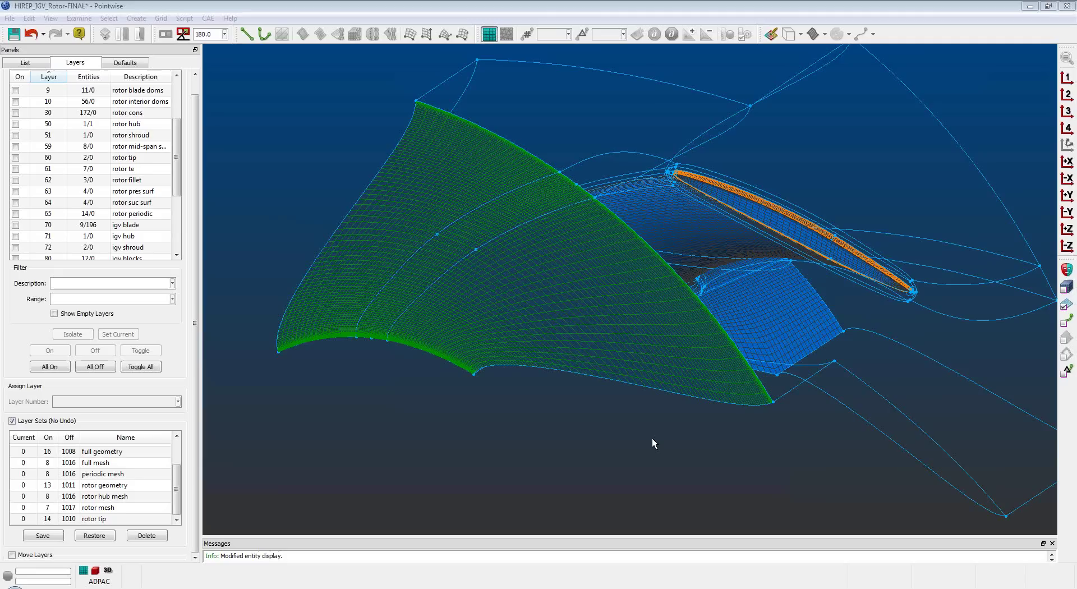
{"action": "right_click", "coordinate": [918, 364]}
{"action": "left_click", "coordinate": [921, 393]}
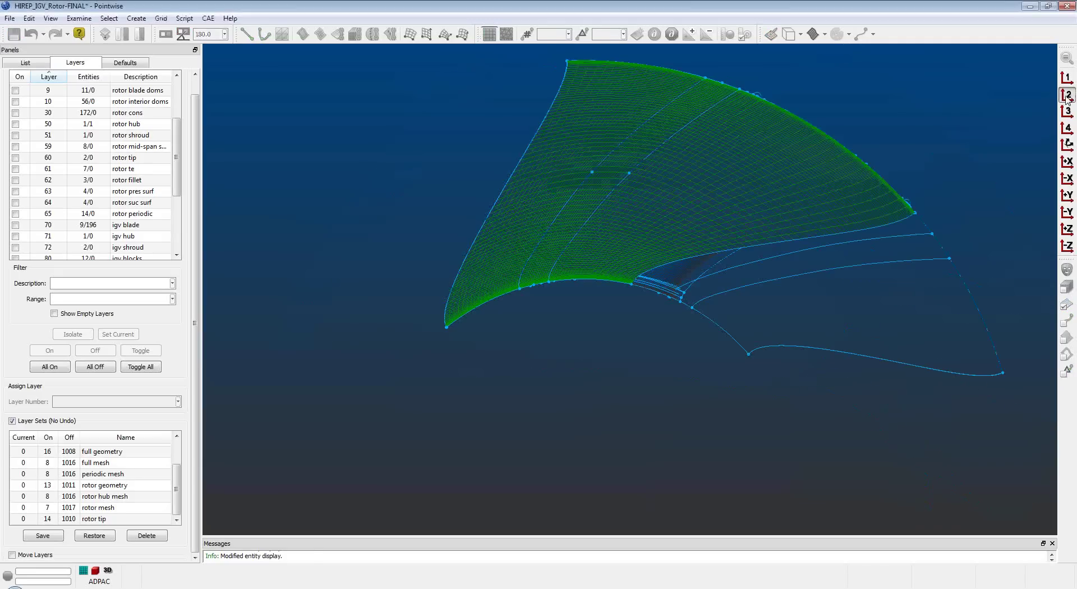
{"action": "scroll", "coordinate": [744, 302], "scroll_direction": "up", "scroll_amount": 3}
{"action": "right_click_drag", "start_coordinate": [744, 302], "coordinate": [760, 376], "text": "ctrl"}
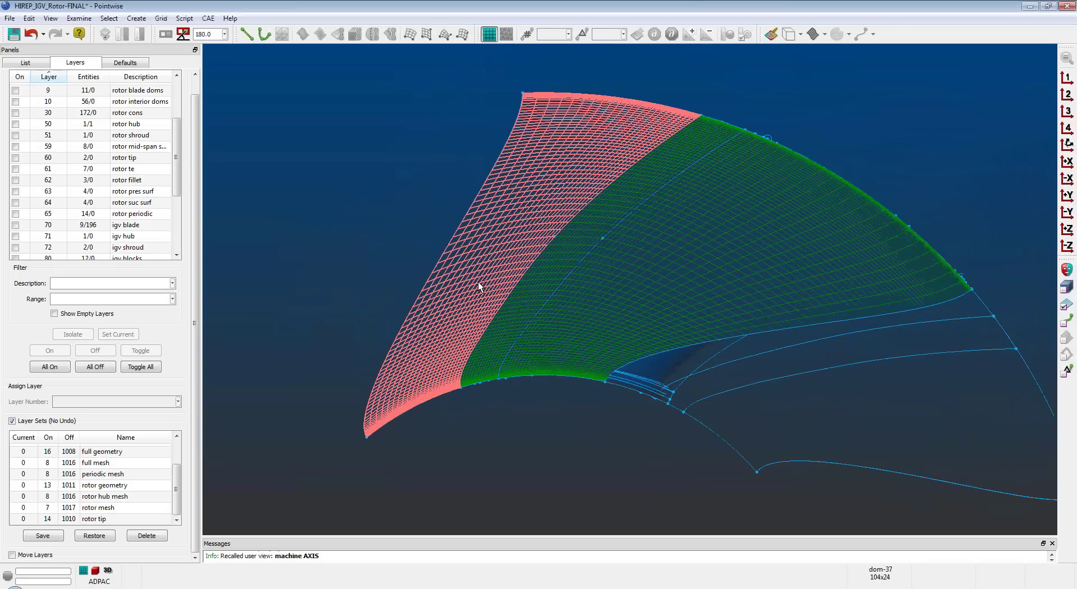
{"action": "key", "text": "ctrl+z"}
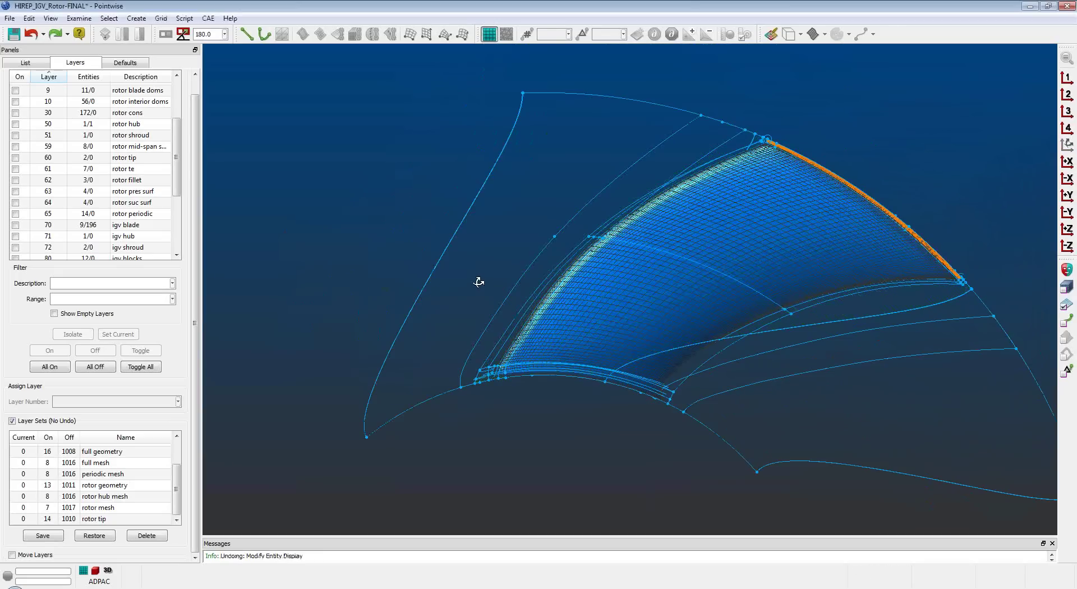
{"action": "right_click_drag", "start_coordinate": [448, 302], "coordinate": [418, 325]}
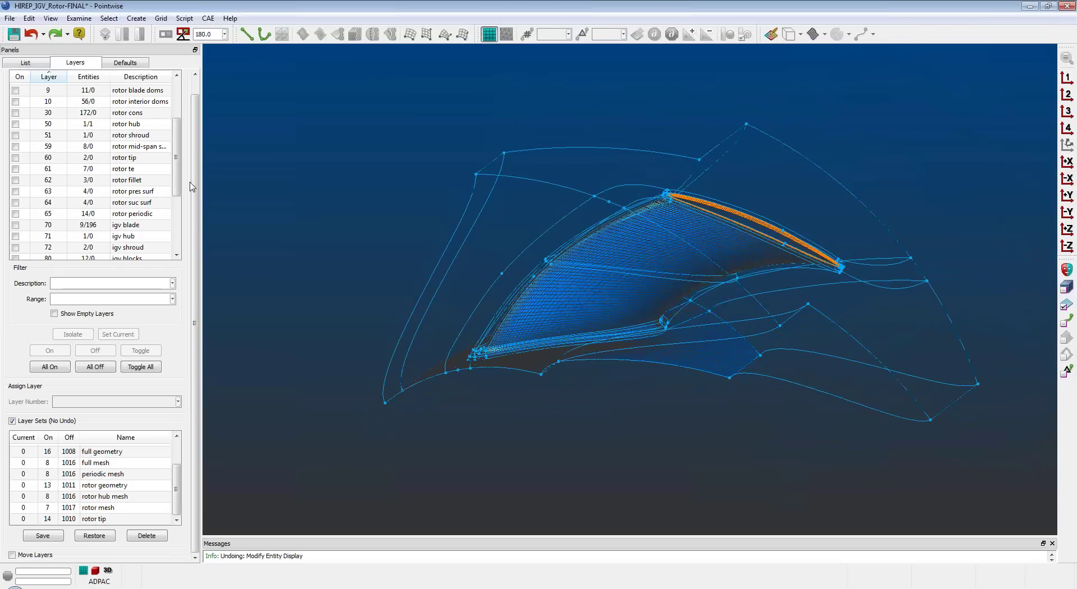
Select the rotor mesh's periodic domain dom-4 together with its partner dom-3 and view the pair up close.
{"action": "left_click", "coordinate": [25, 63]}
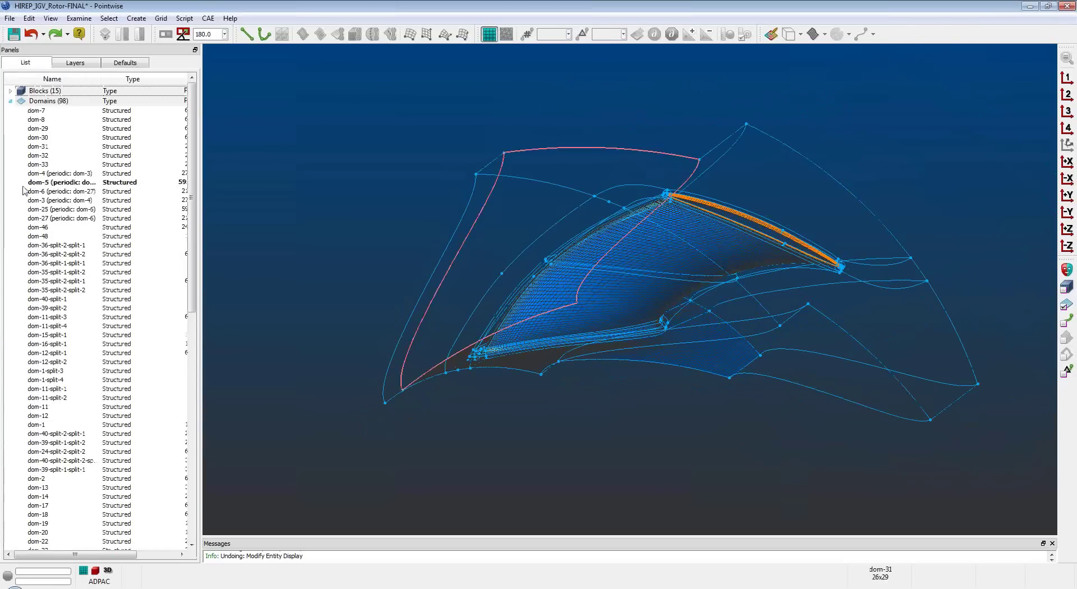
{"action": "left_click", "coordinate": [56, 175]}
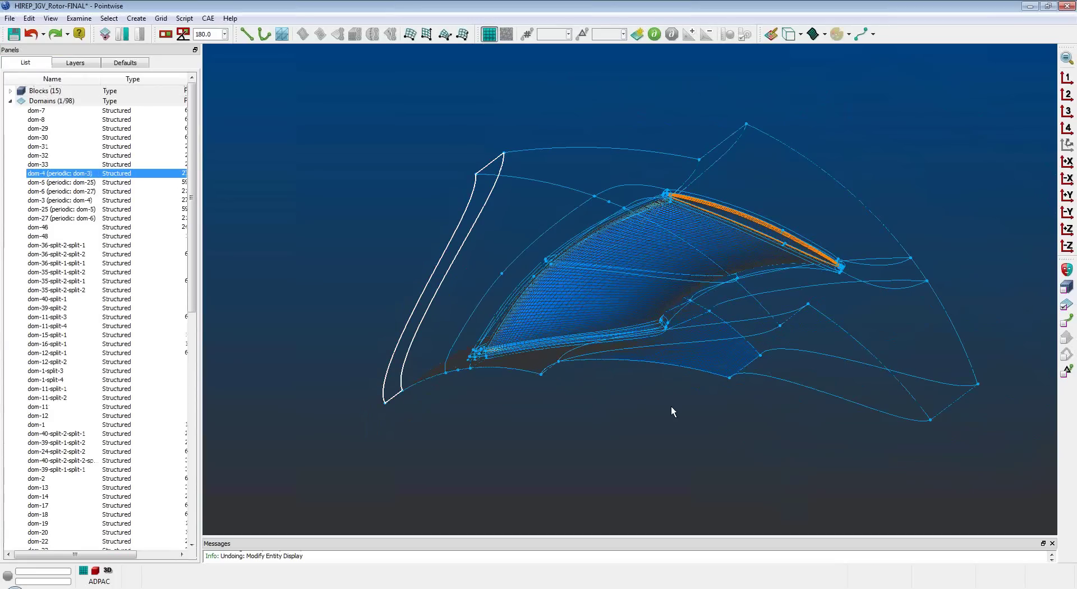
{"action": "left_click", "coordinate": [760, 336]}
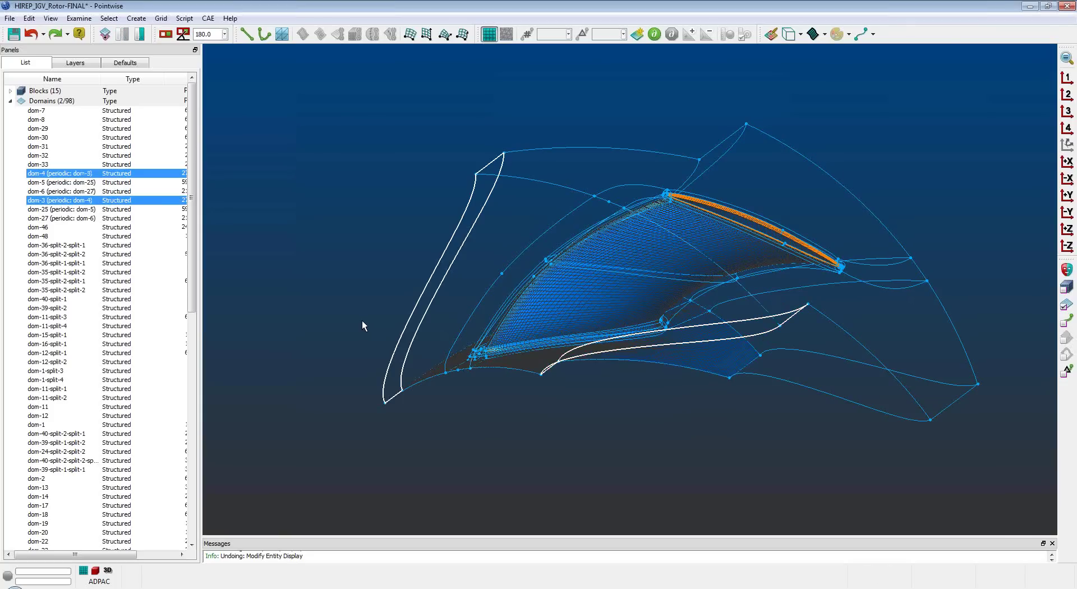
{"action": "right_click_drag", "start_coordinate": [841, 437], "coordinate": [732, 457]}
{"action": "scroll", "coordinate": [735, 440], "scroll_direction": "up", "scroll_amount": 2}
{"action": "scroll", "coordinate": [728, 441], "scroll_direction": "up", "scroll_amount": 2}
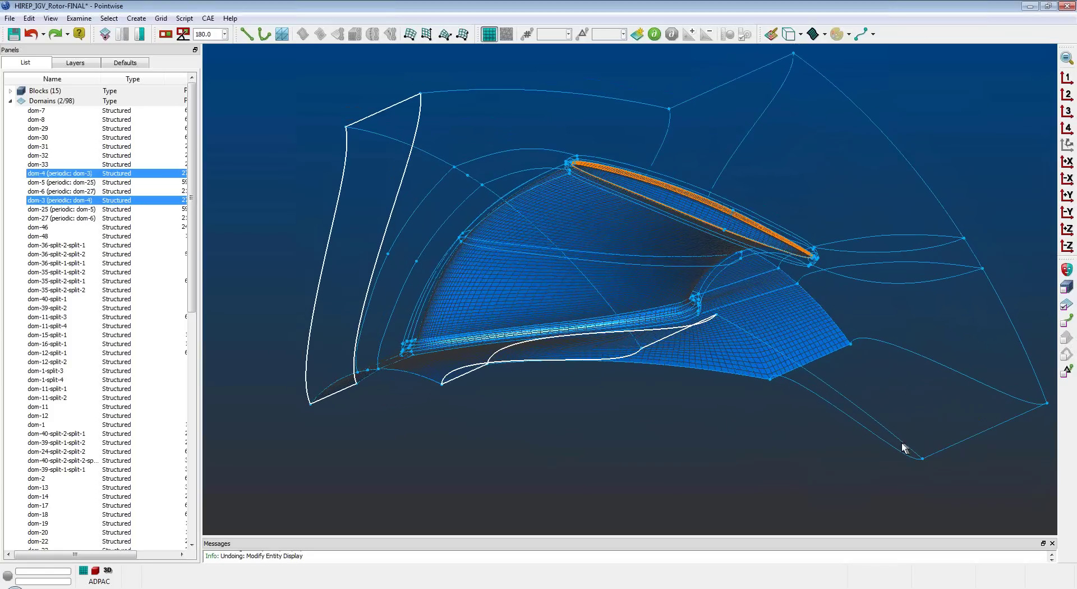